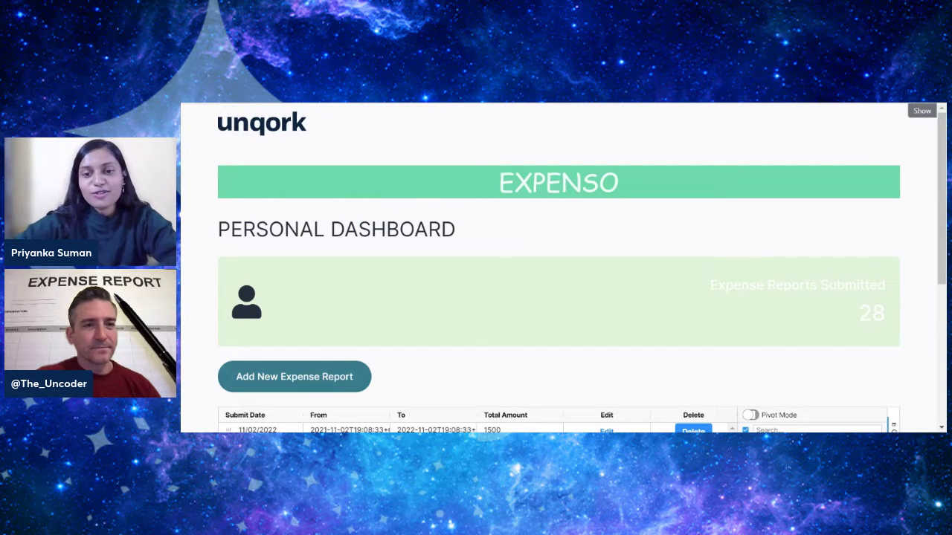
- Look over the personal dashboard, from the submitted reports summary to the last rows of the expense report table
scroll(468, 290, down, 1)
scroll(363, 282, up, 1)
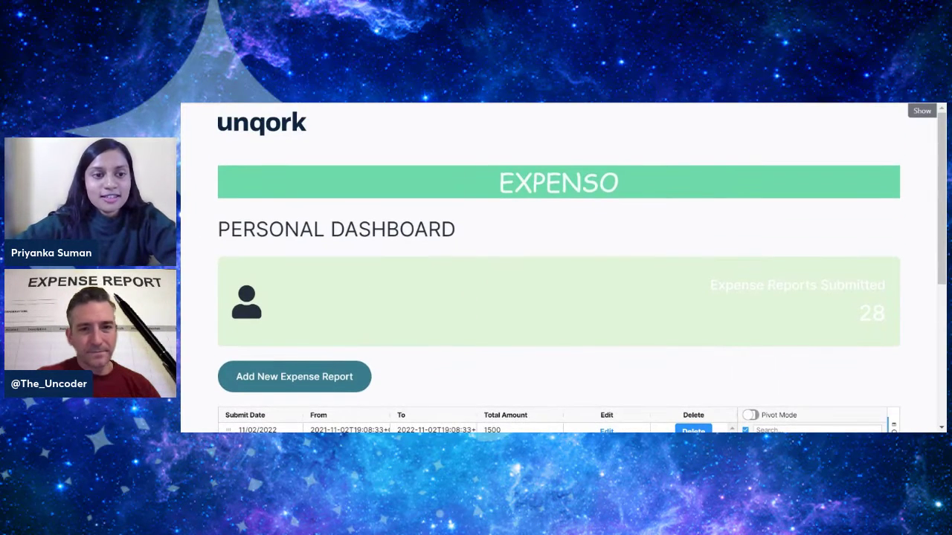
scroll(532, 243, down, 2)
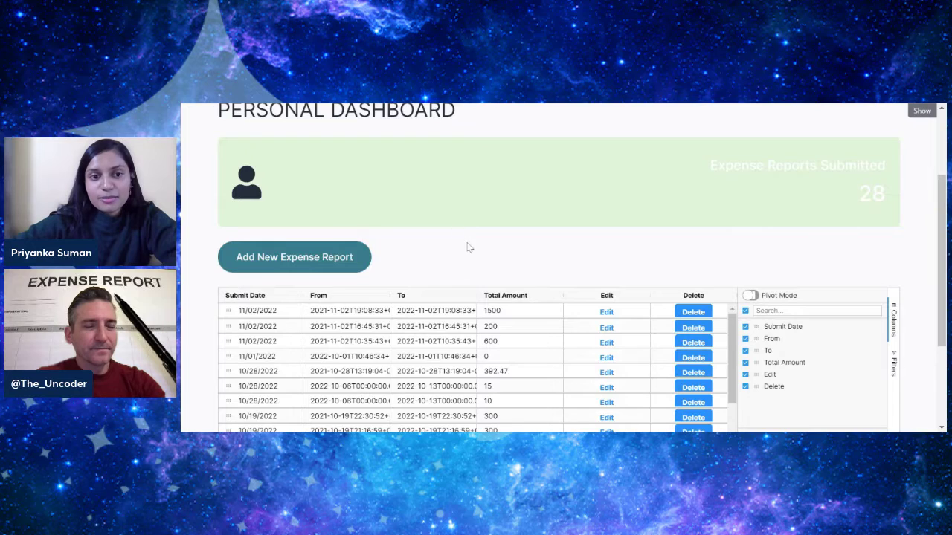
scroll(470, 247, down, 1)
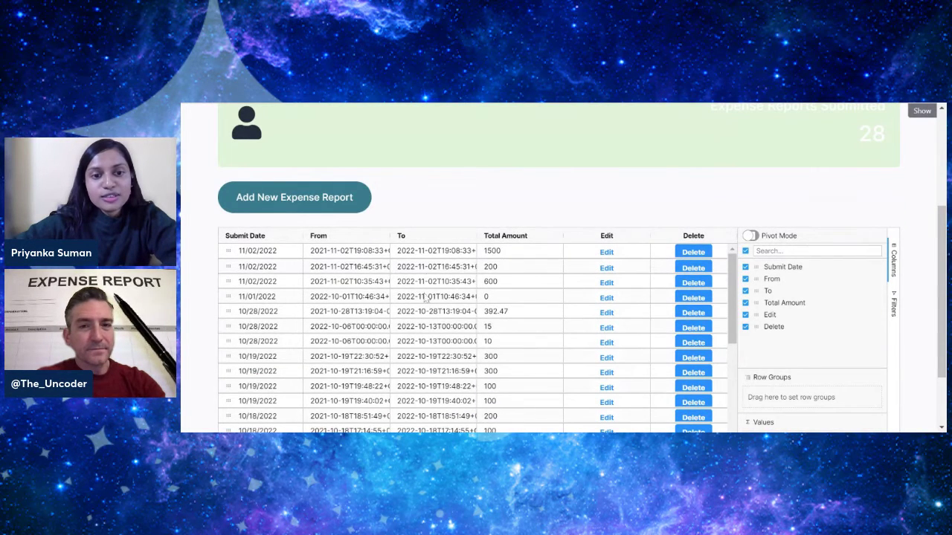
scroll(426, 281, down, 1)
scroll(429, 315, down, 4)
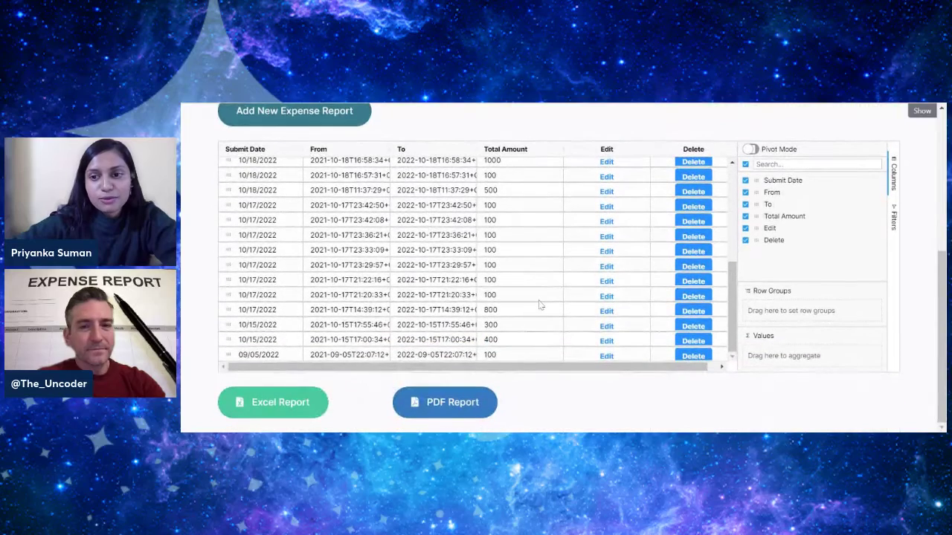
- Export the listed expense reports as an Excel report
click(258, 411)
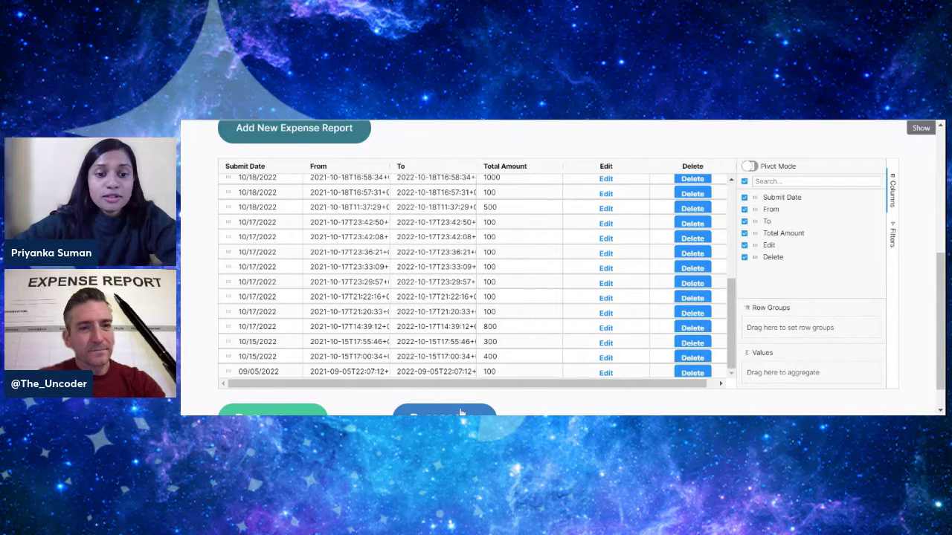
scroll(500, 357, down, 1)
scroll(500, 357, down, 2)
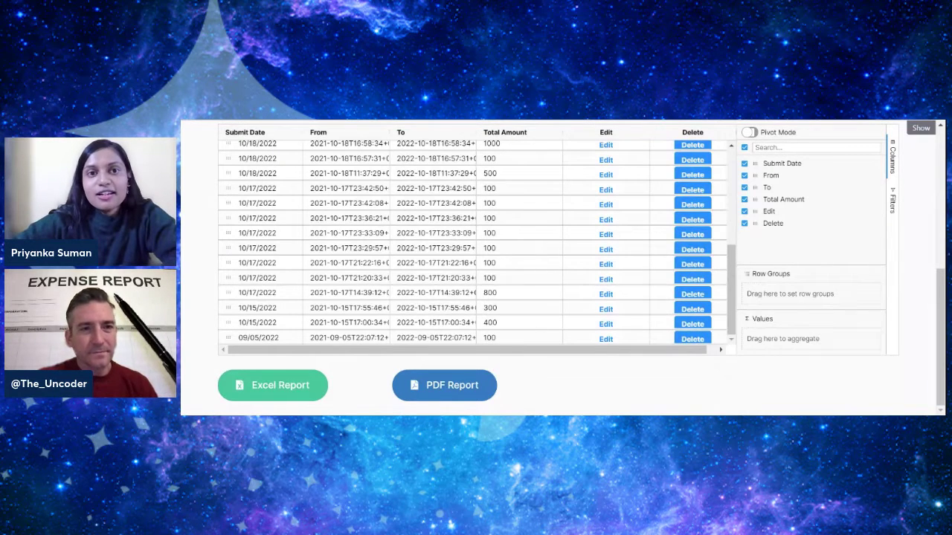
- Look back through the expense report table up to its most recent submissions
scroll(476, 238, up, 3)
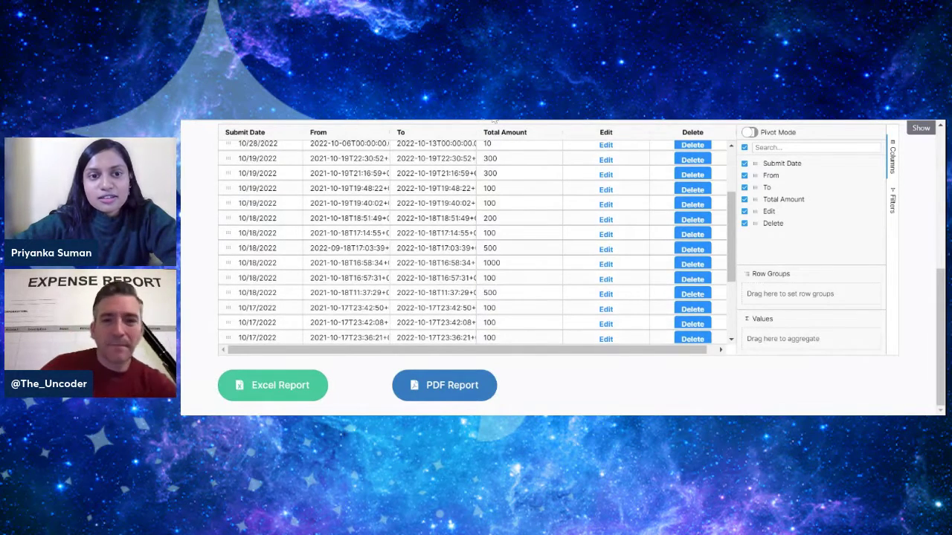
scroll(497, 190, up, 5)
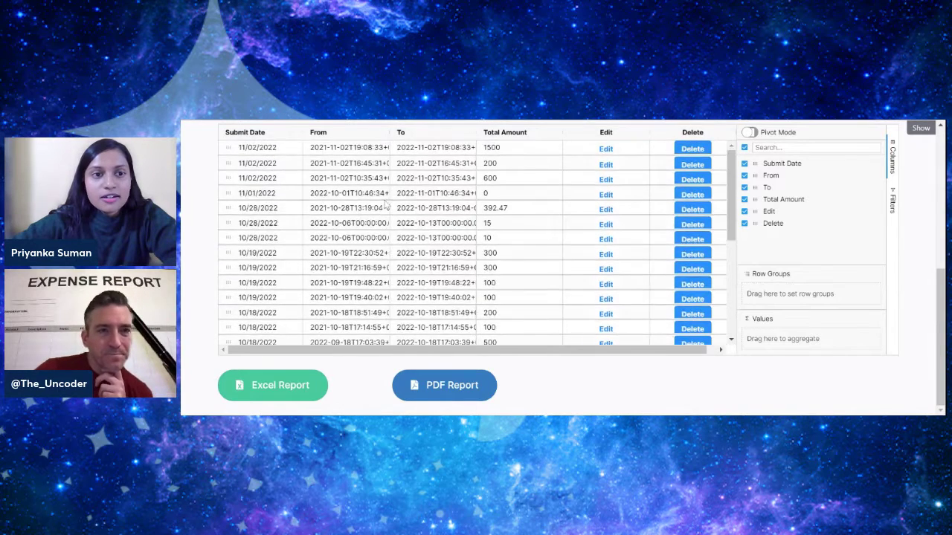
scroll(521, 190, up, 3)
- Switch to the My Expense Dash module in the editor and examine the components of its panelCharts panel
click(298, 335)
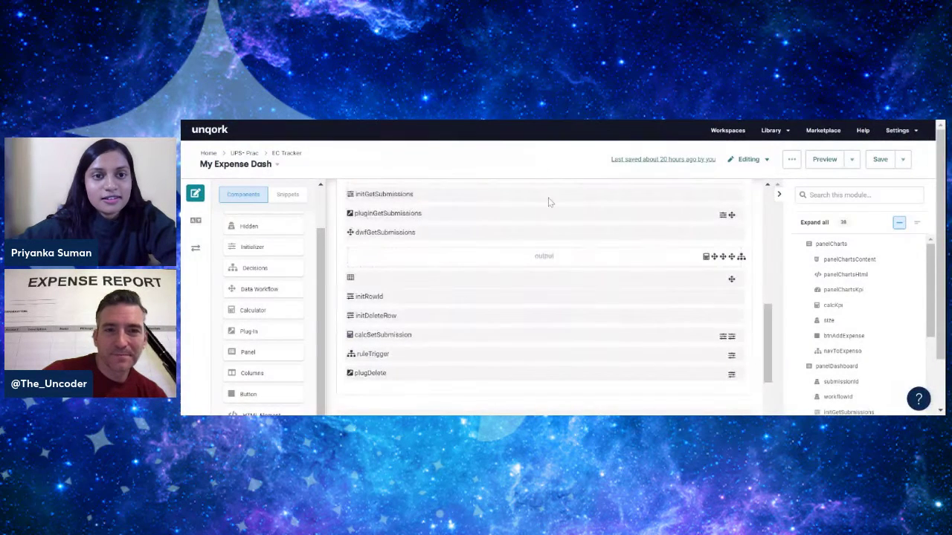
scroll(548, 204, up, 5)
scroll(548, 203, up, 3)
scroll(664, 217, down, 1)
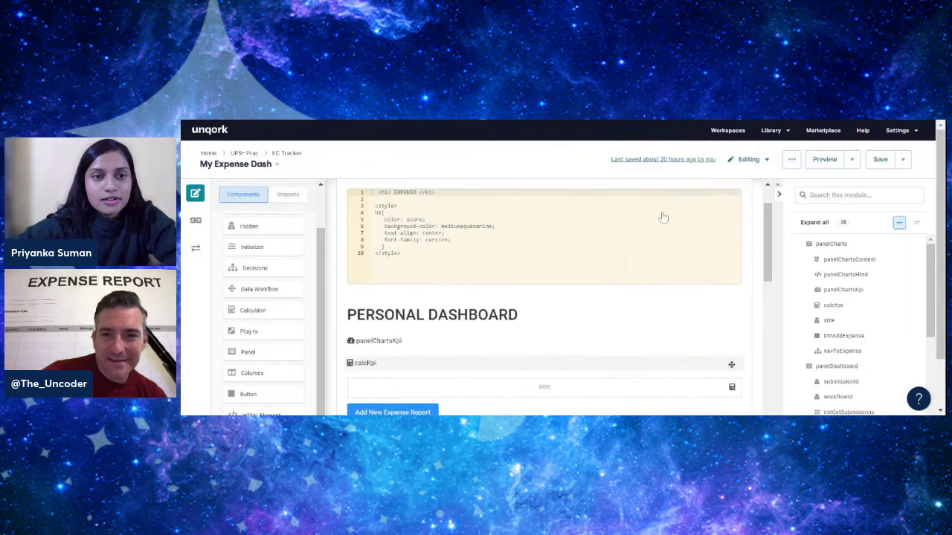
scroll(567, 334, up, 1)
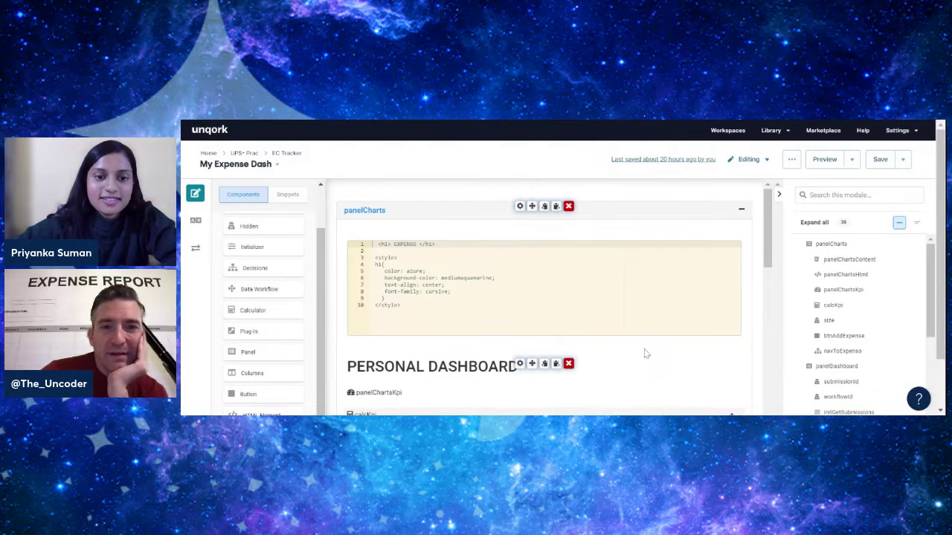
scroll(647, 352, down, 2)
scroll(669, 297, up, 2)
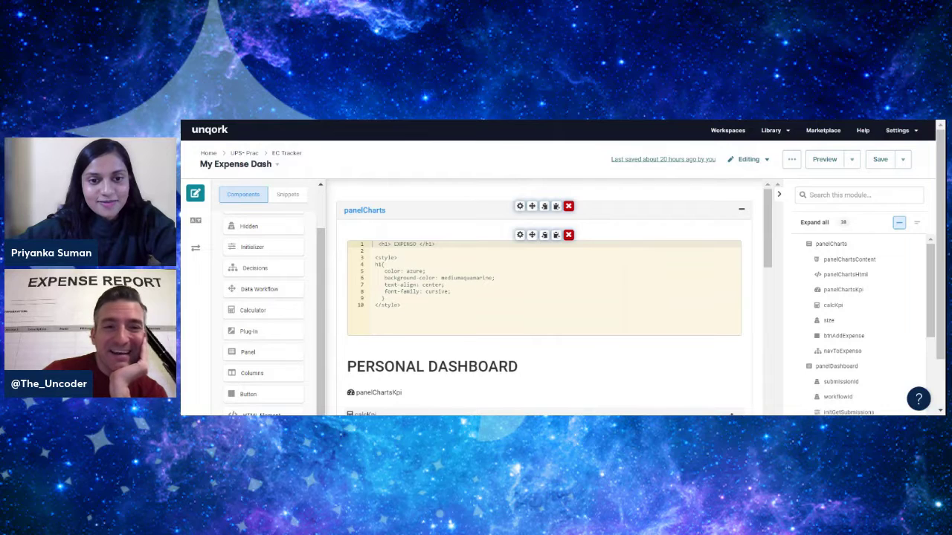
scroll(543, 297, down, 1)
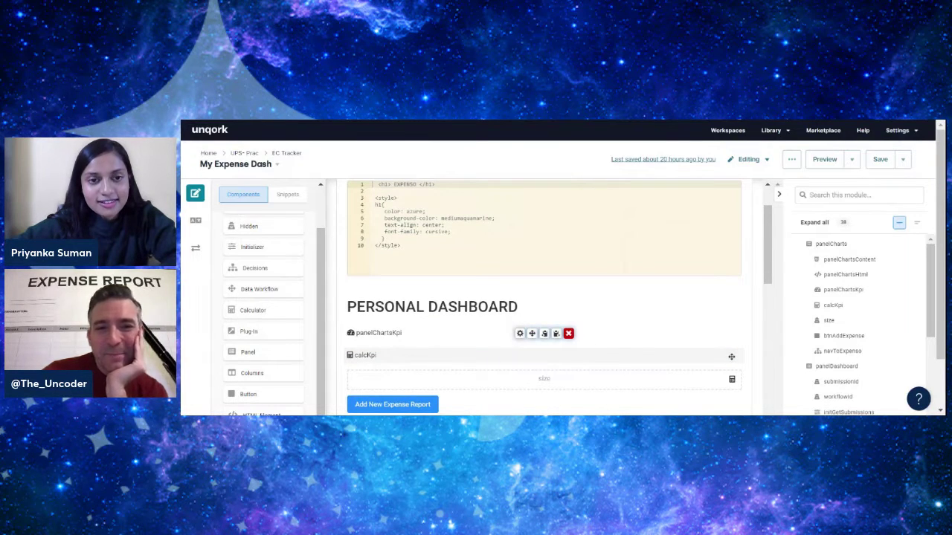
scroll(651, 312, down, 1)
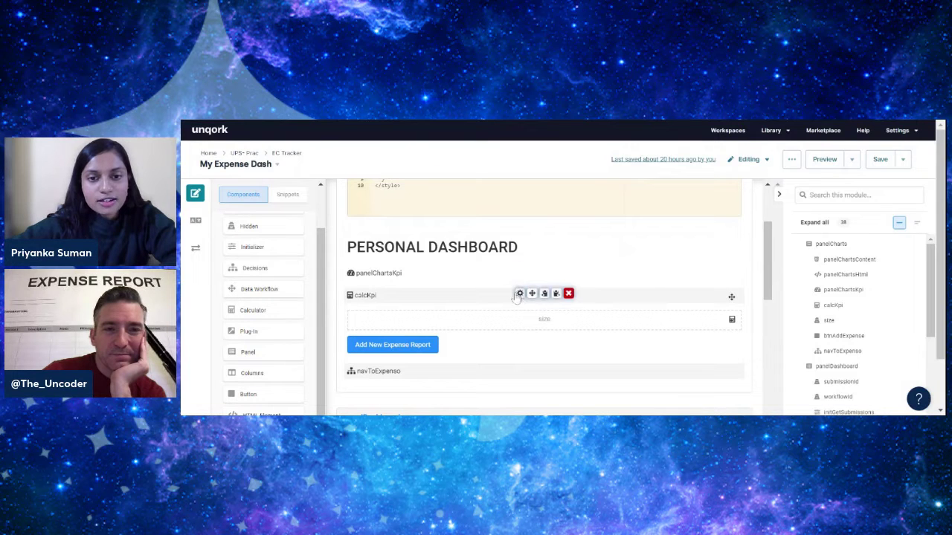
- Check the inputs and outputs of the calcKpi calculator and close its settings
click(520, 293)
scroll(594, 275, down, 10)
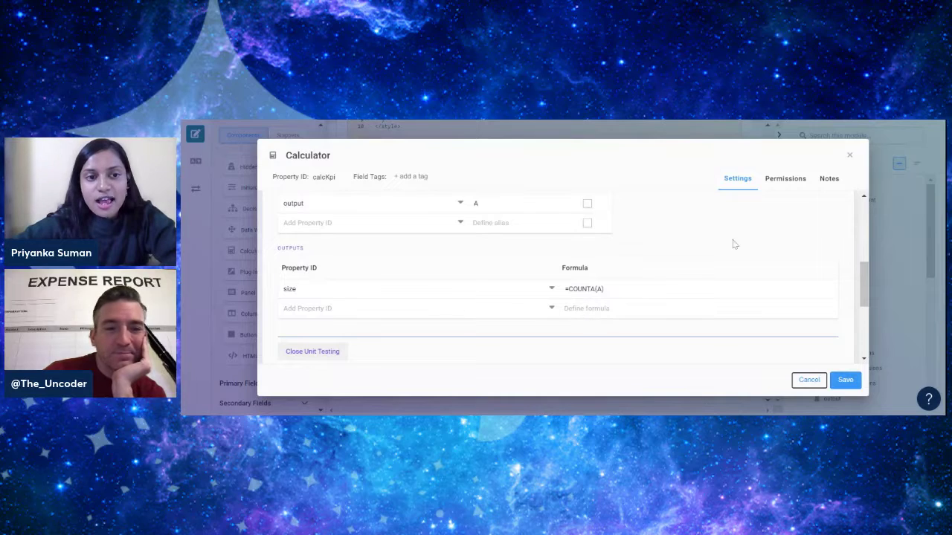
click(850, 155)
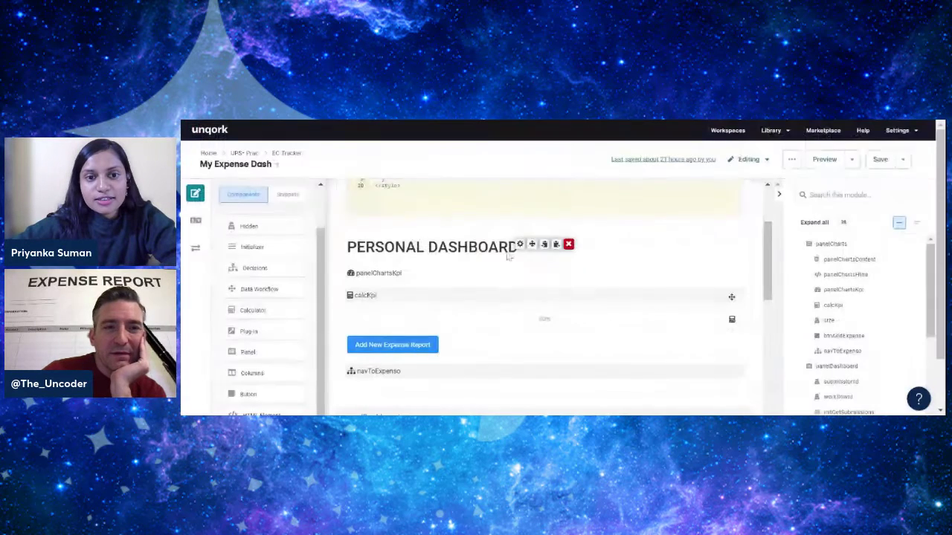
- Check the settings of the panelChartsKpi component and close them
click(519, 273)
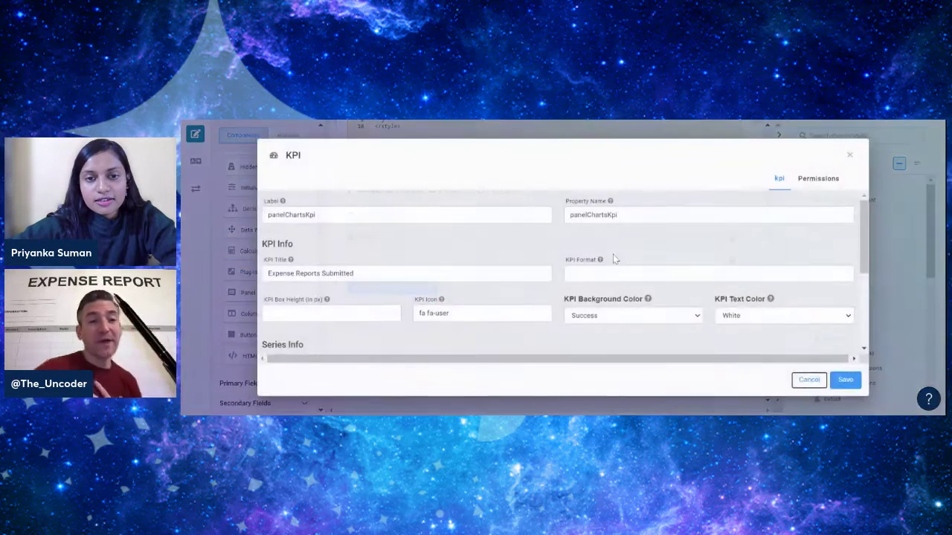
scroll(612, 254, down, 10)
click(849, 155)
- Examine how the calcKpi calculator uses its input alias in the formula for the size output, and close its settings
scroll(636, 286, down, 1)
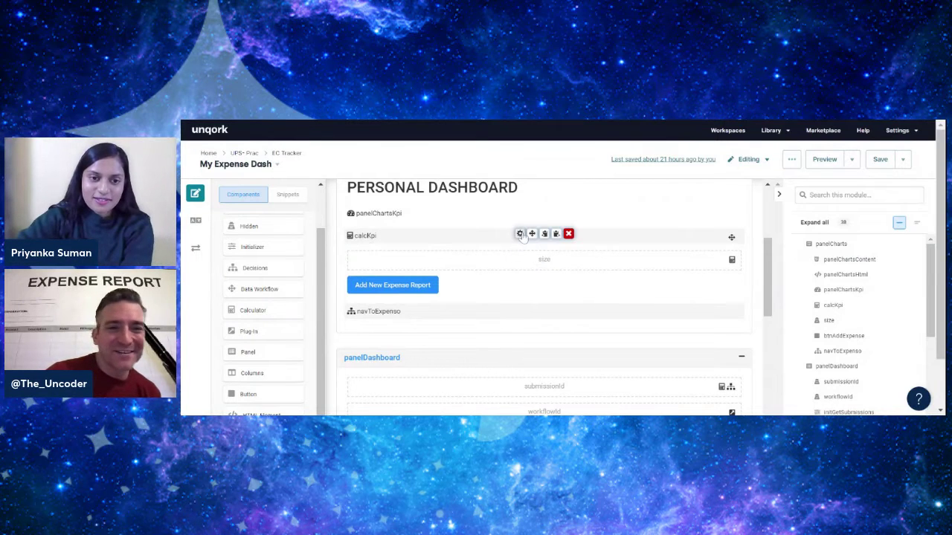
click(520, 235)
scroll(666, 266, down, 5)
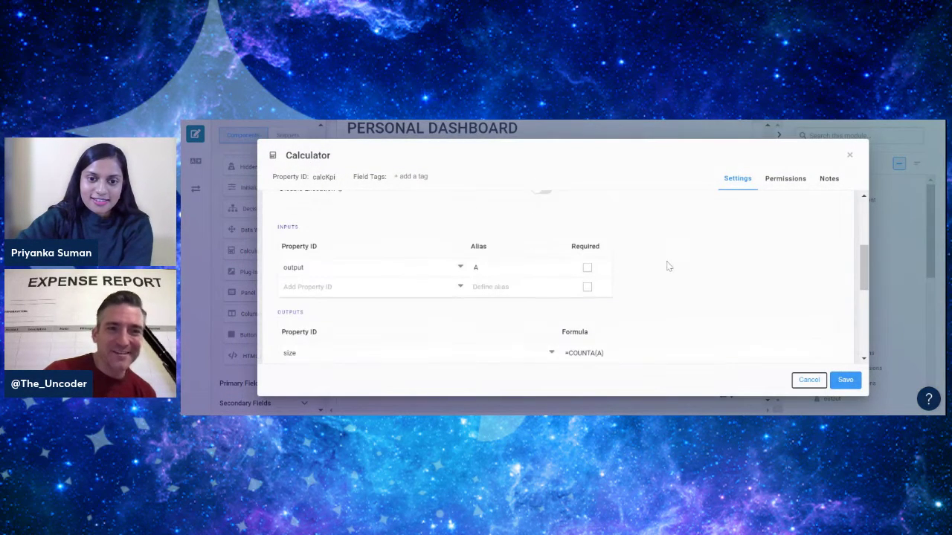
scroll(669, 267, down, 1)
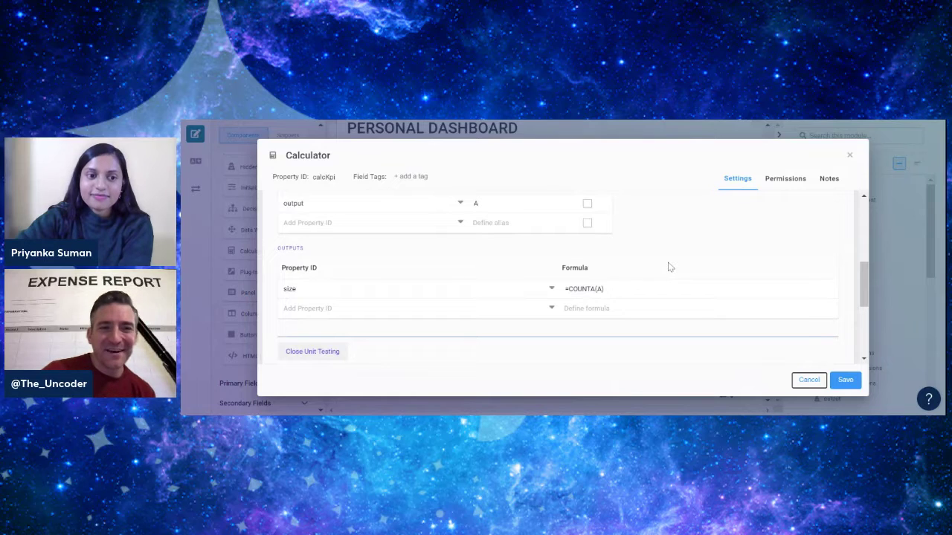
scroll(671, 268, up, 1)
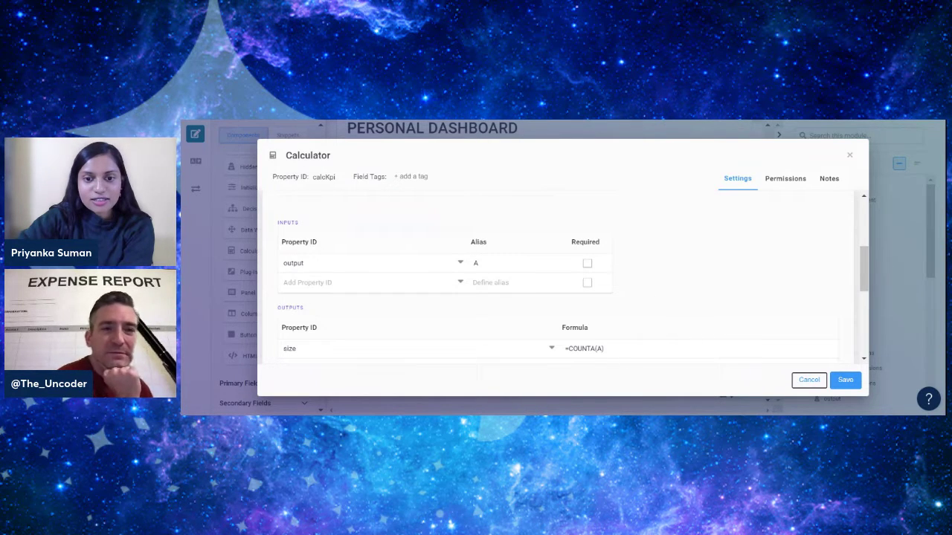
click(600, 348)
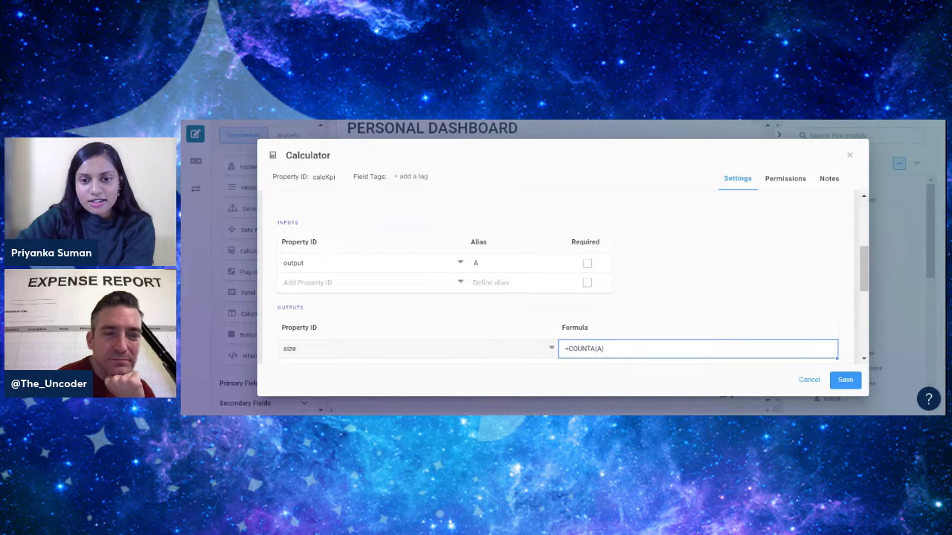
click(390, 355)
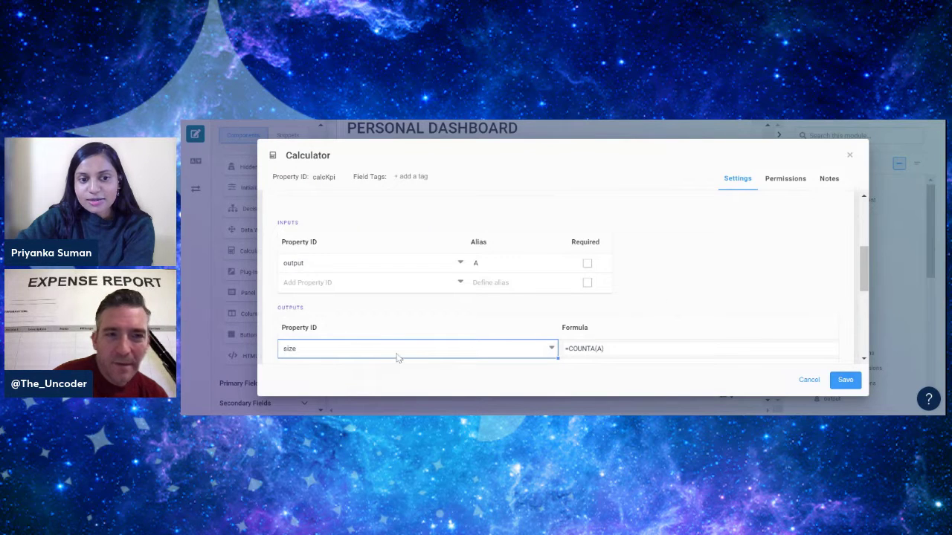
scroll(803, 264, up, 3)
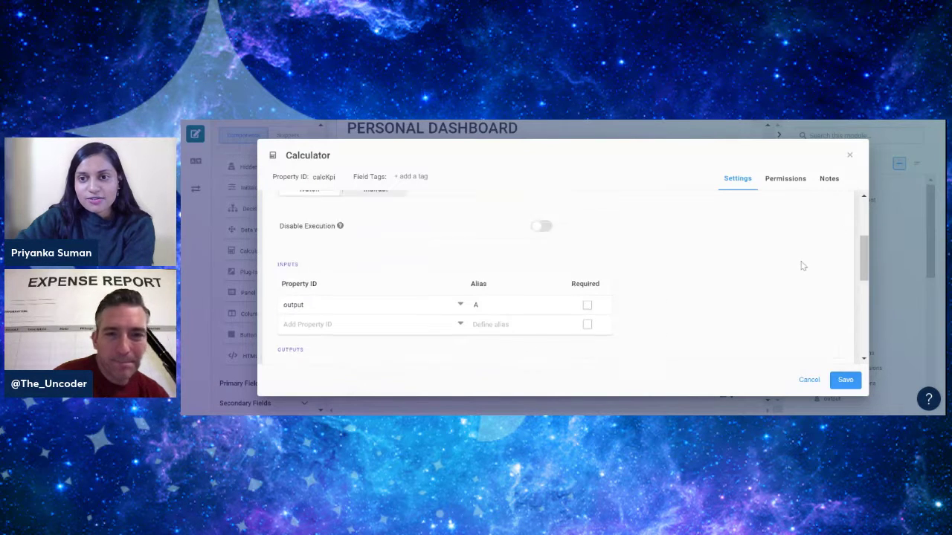
click(850, 156)
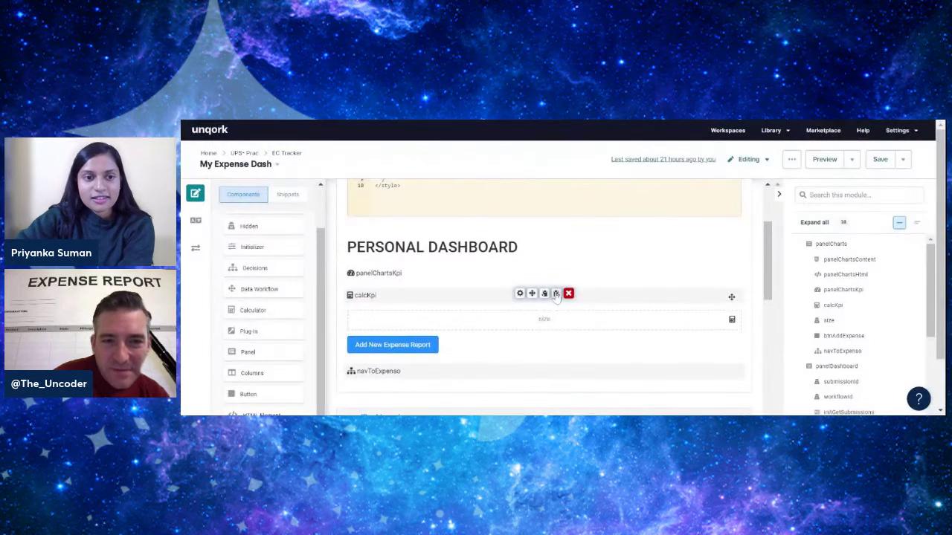
- Examine the series input, icon help, background color and text color settings of the panelChartsKpi component
click(520, 273)
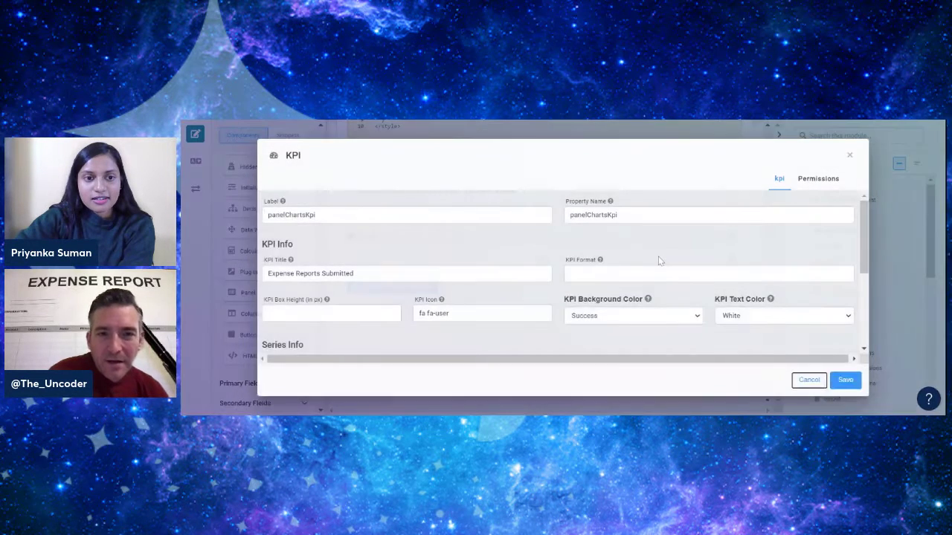
scroll(513, 238, down, 3)
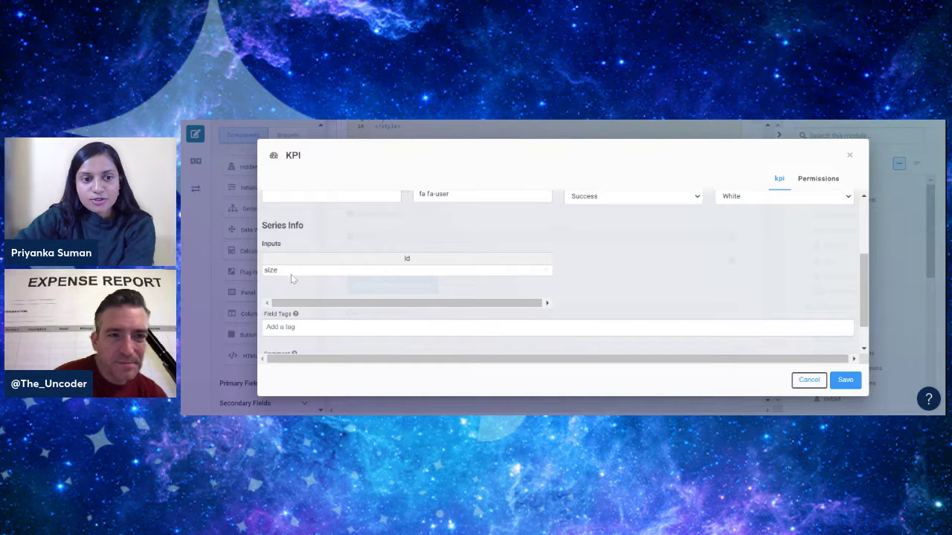
scroll(446, 275, up, 3)
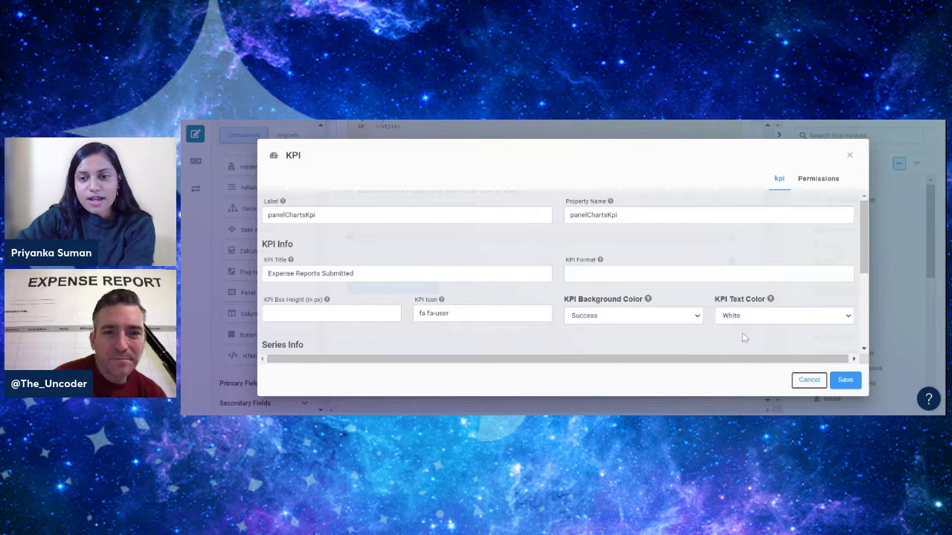
scroll(703, 320, down, 8)
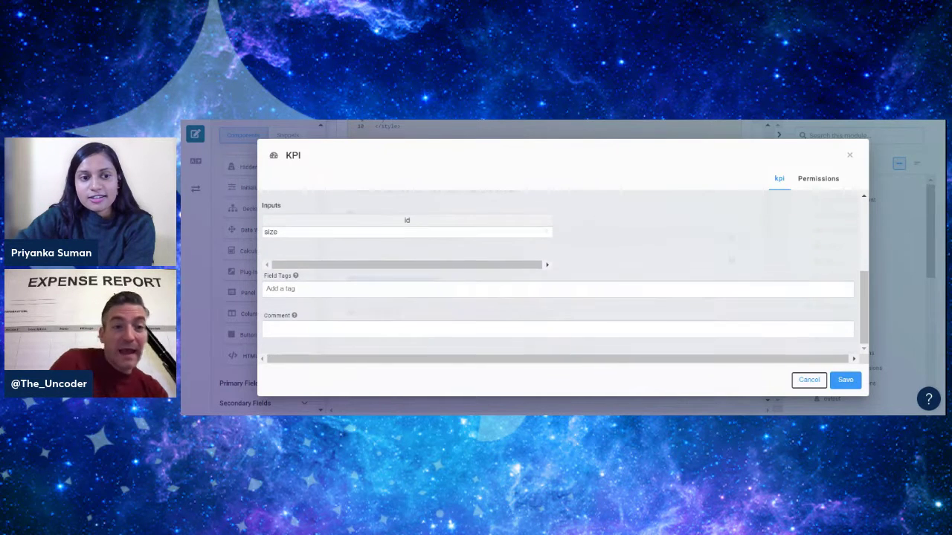
scroll(744, 275, up, 3)
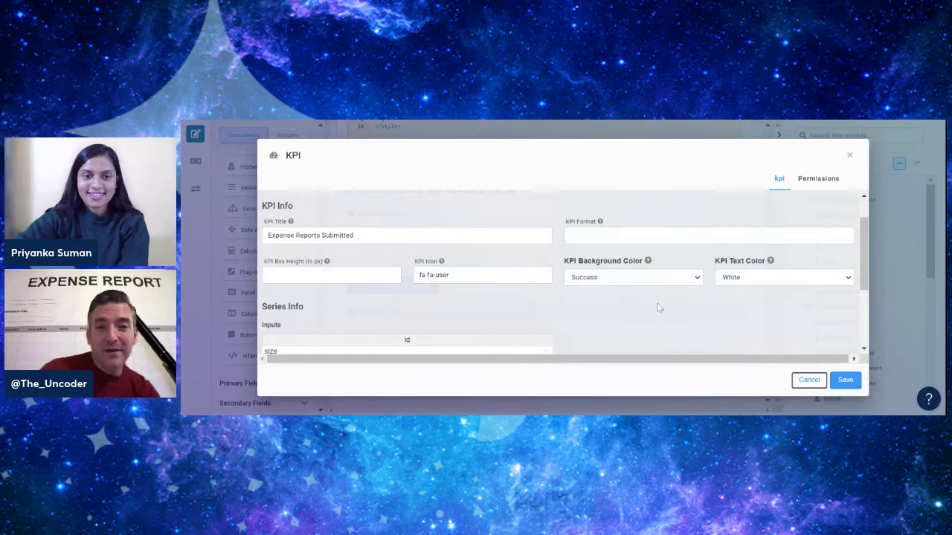
mouse_move(440, 262)
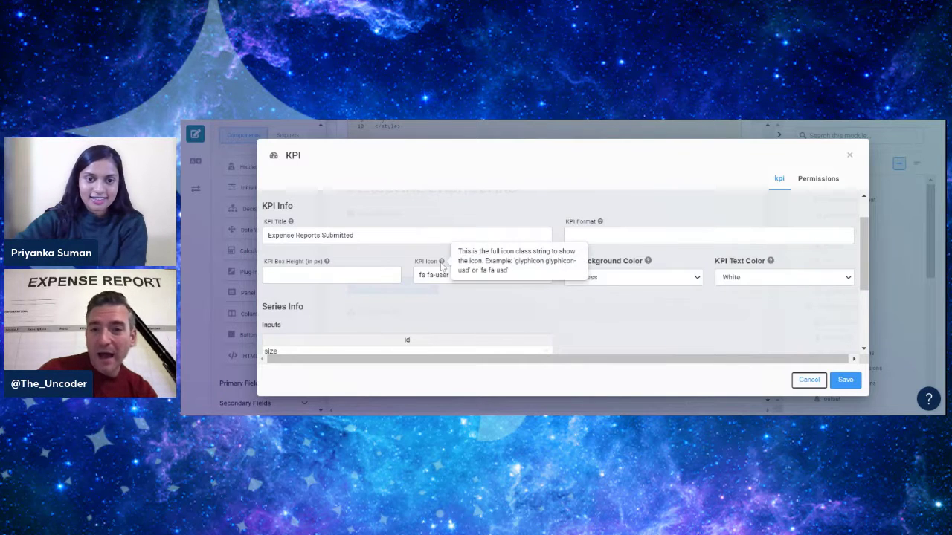
click(634, 278)
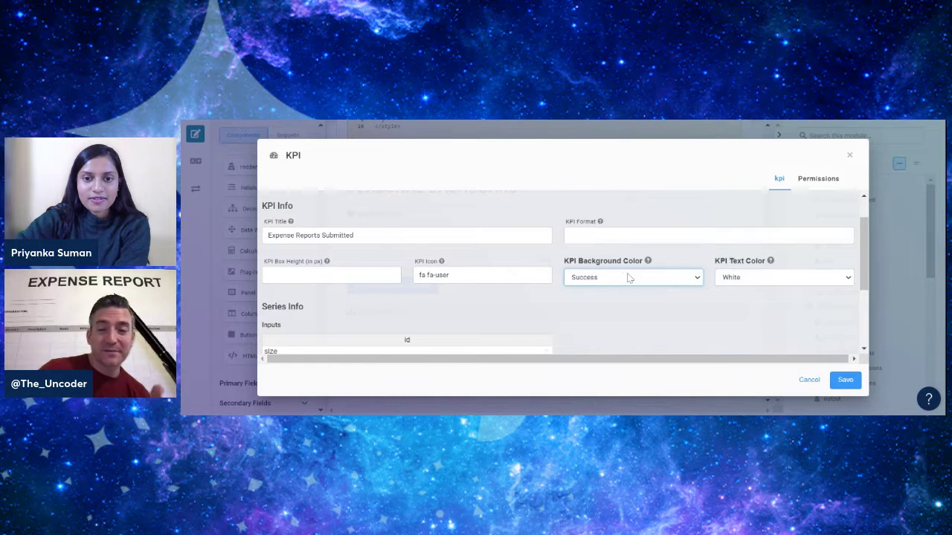
click(455, 275)
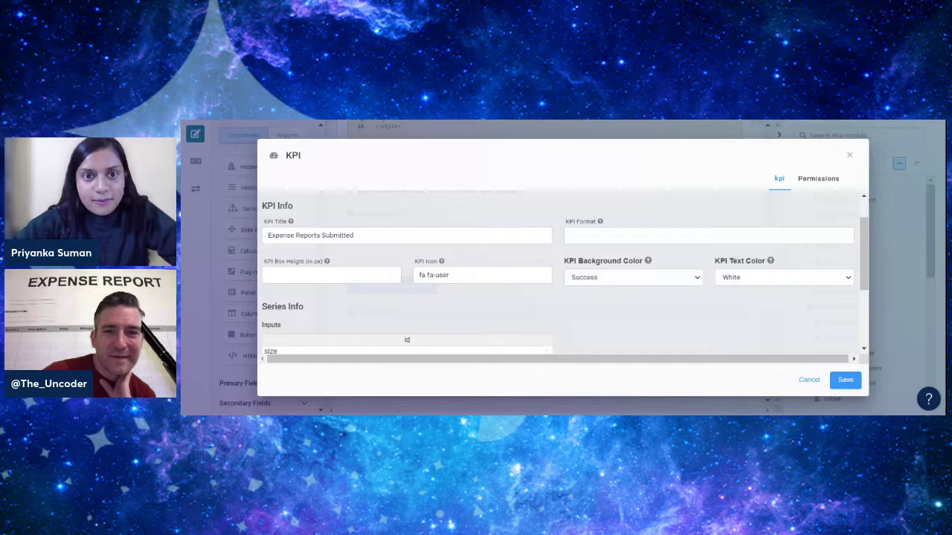
- Open fontawsome.com in the browser and look over the page for icon resources
key(Return)
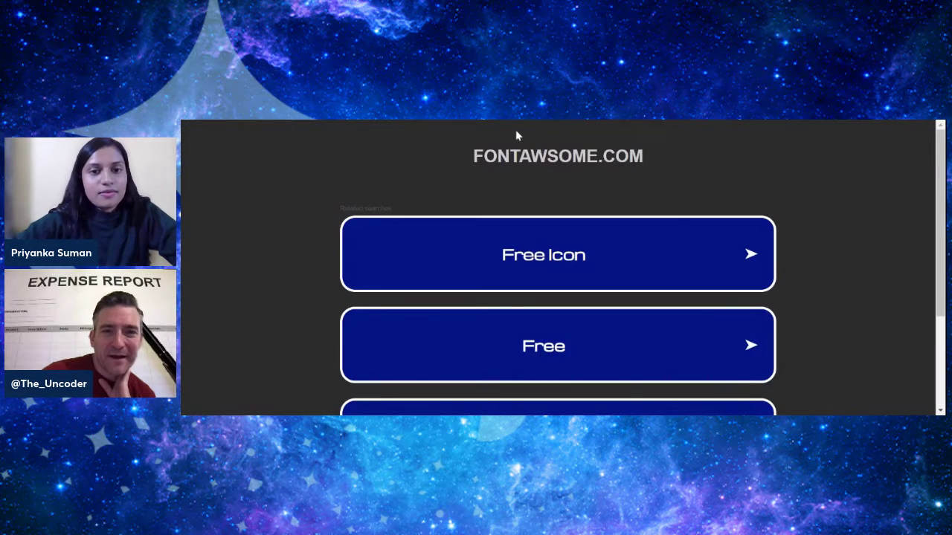
scroll(668, 362, down, 3)
scroll(675, 323, up, 3)
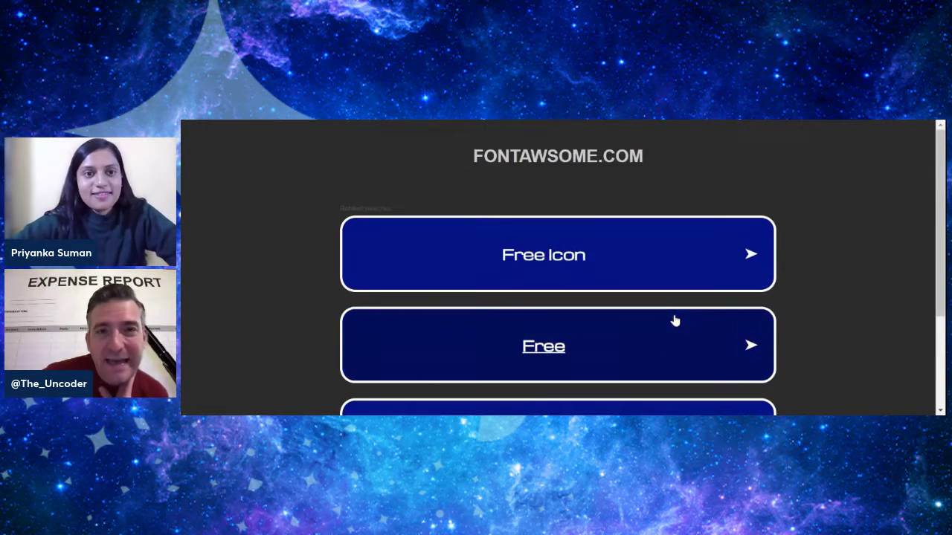
scroll(696, 263, down, 1)
scroll(698, 265, up, 1)
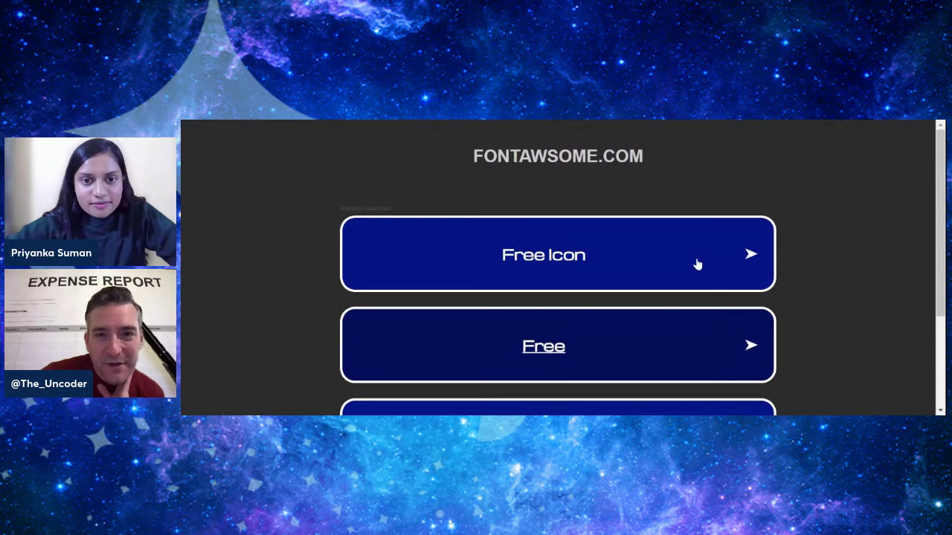
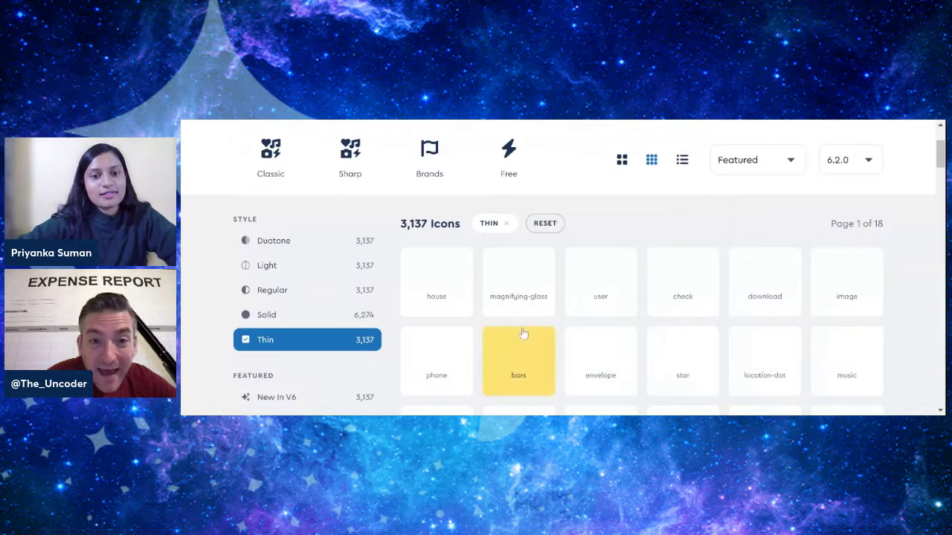
- Open the user icon's details and preview it in the duotone, thin, light, regular and solid styles
click(601, 294)
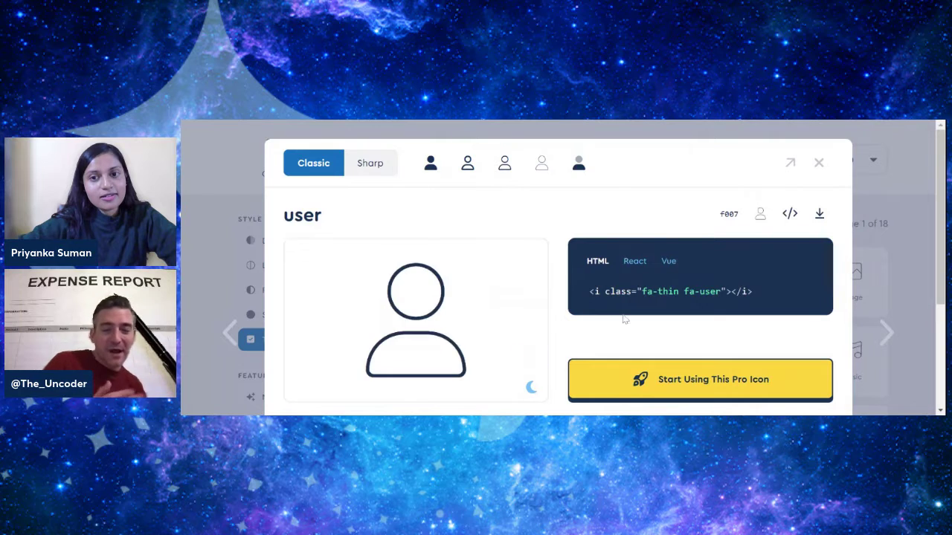
click(579, 167)
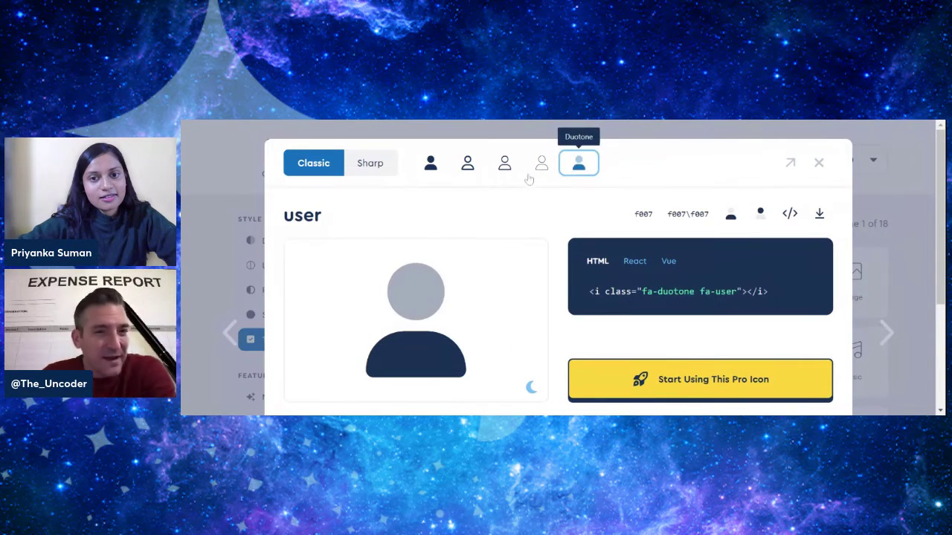
click(541, 165)
click(501, 166)
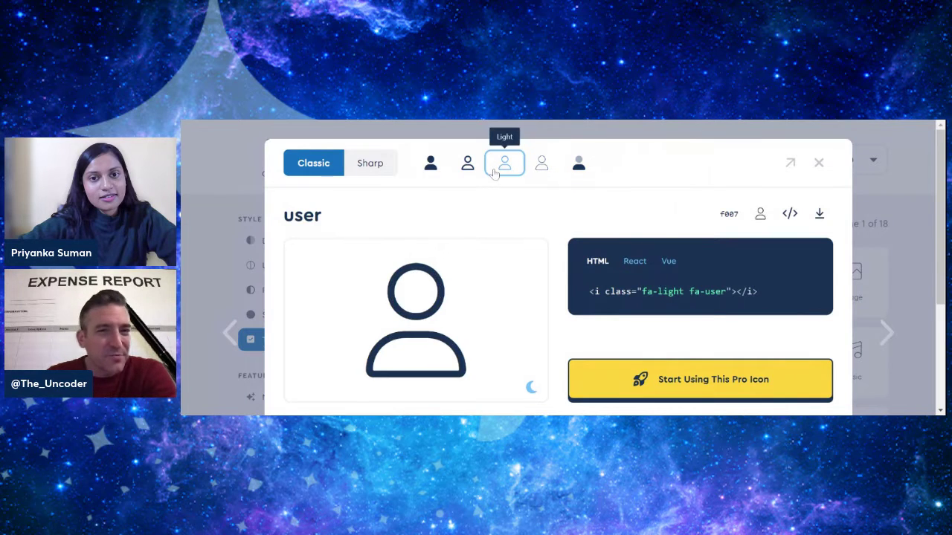
click(467, 165)
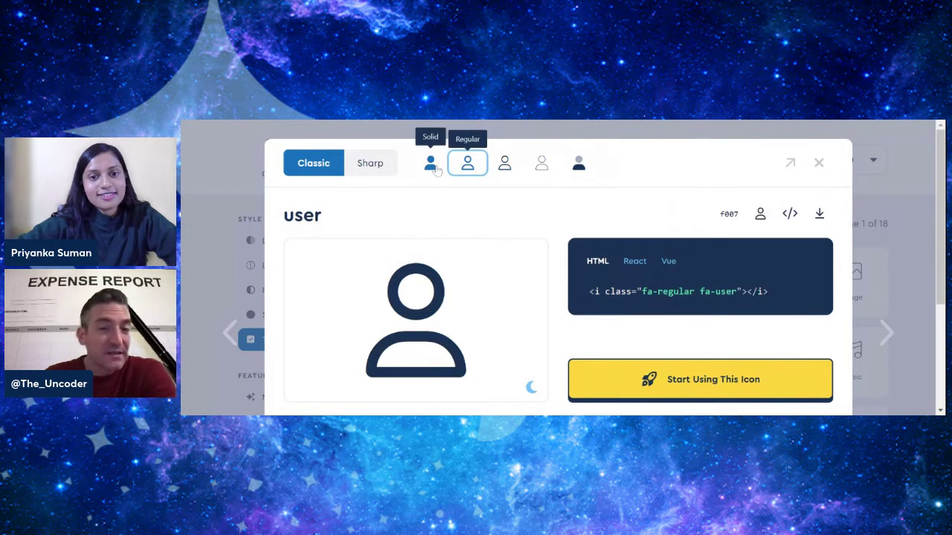
click(434, 166)
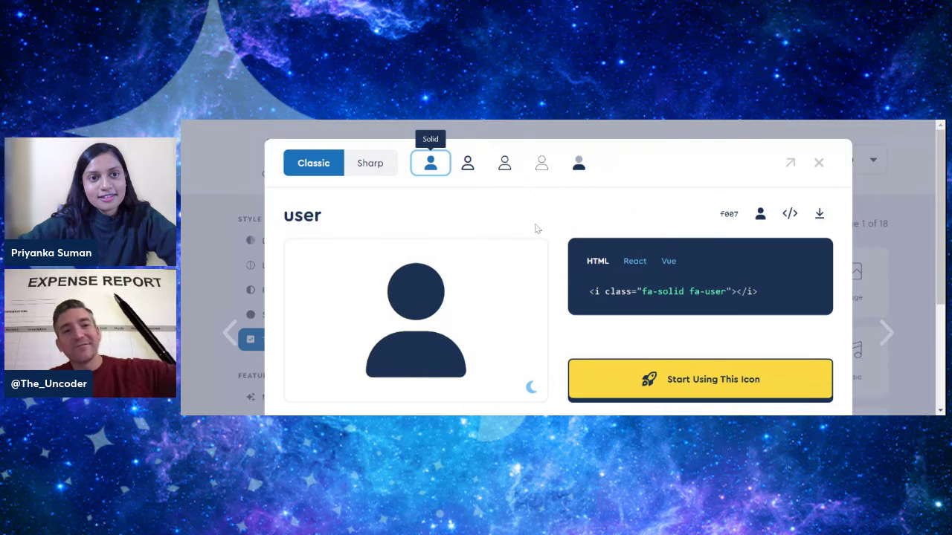
- Look over the solid user icon's HTML class code and usage information, and close its details
scroll(533, 245, down, 3)
scroll(533, 245, up, 3)
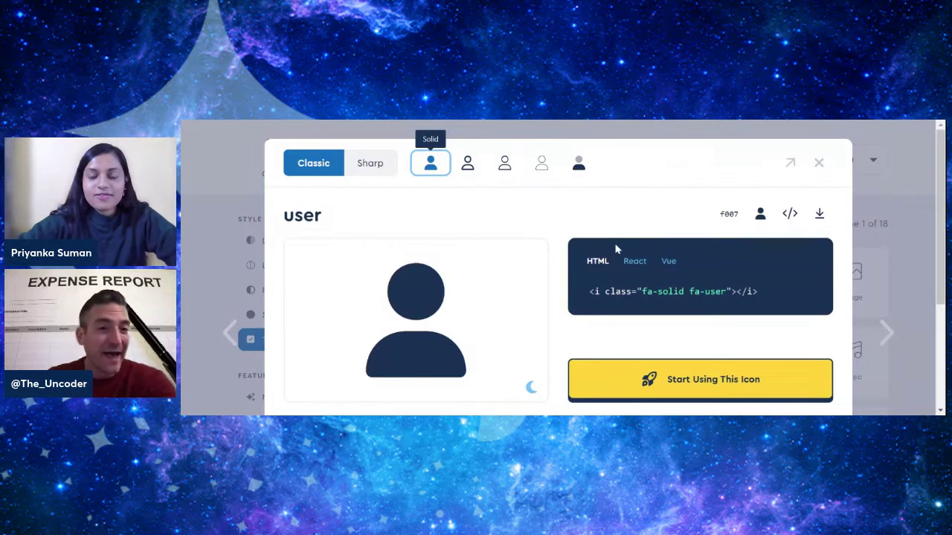
scroll(669, 257, down, 1)
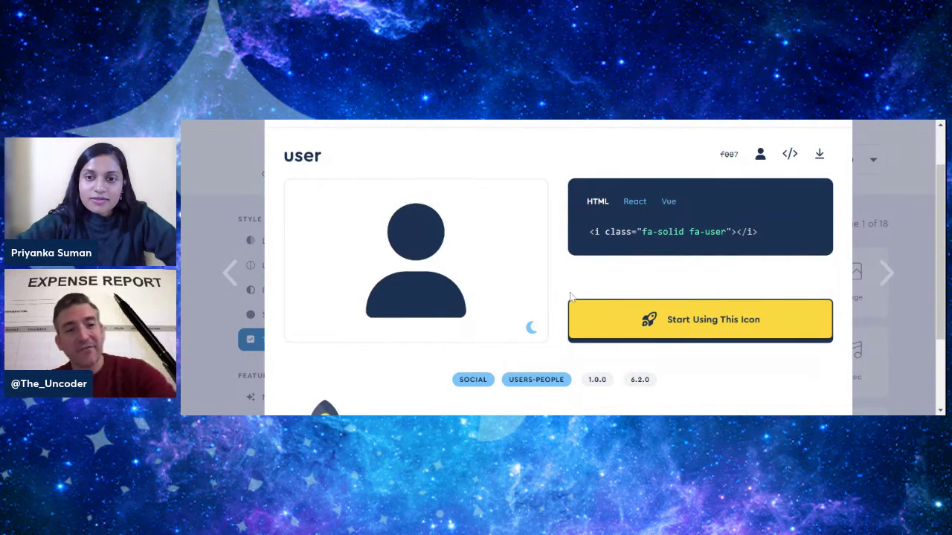
scroll(616, 297, down, 2)
scroll(615, 298, up, 3)
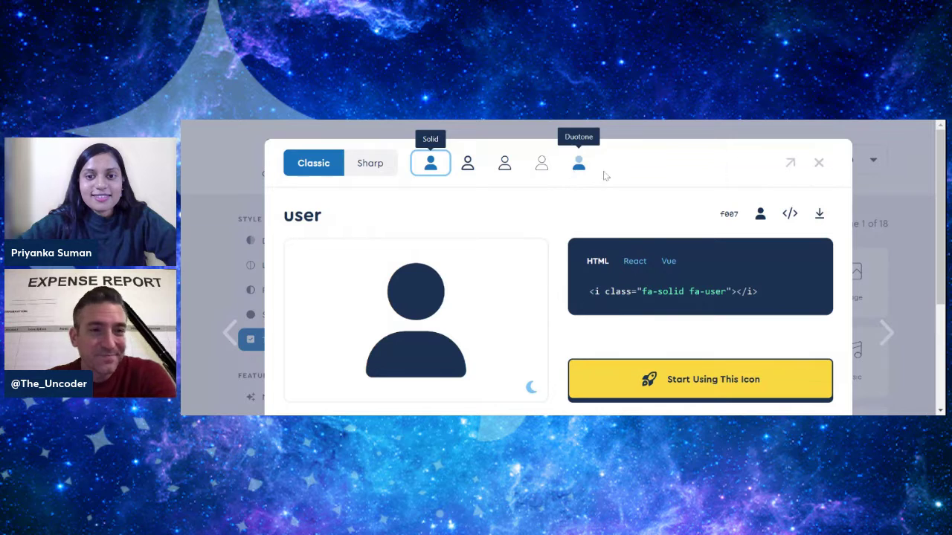
click(819, 165)
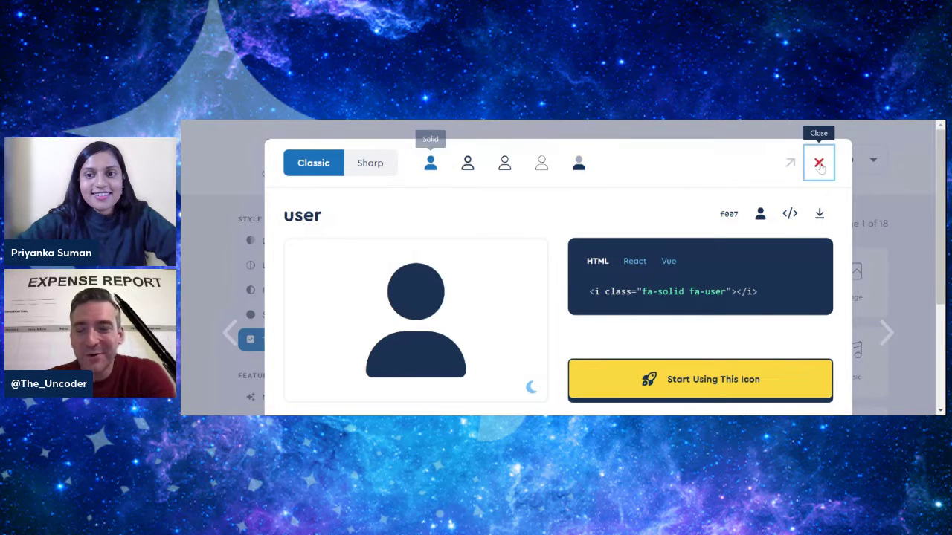
- Browse the gallery of thin-style icons
scroll(672, 261, down, 2)
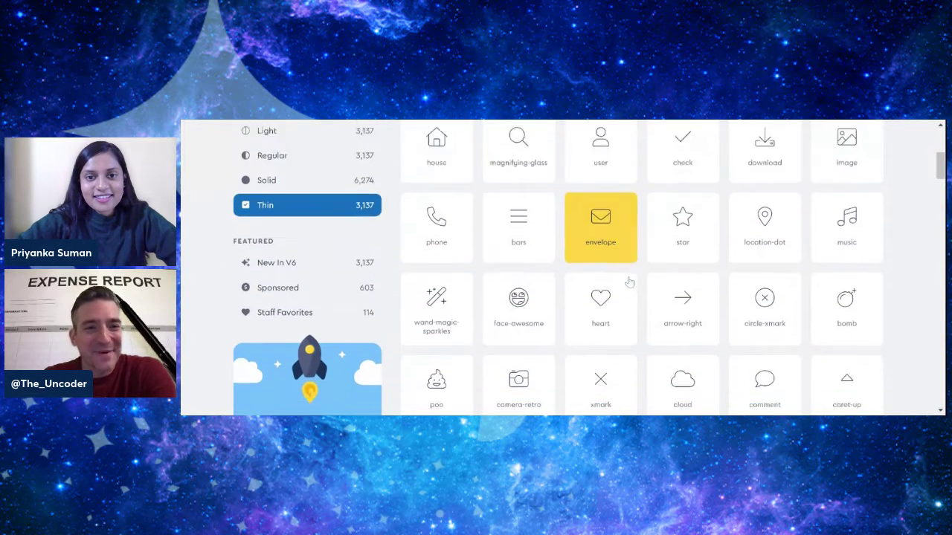
scroll(629, 279, down, 1)
scroll(622, 276, up, 3)
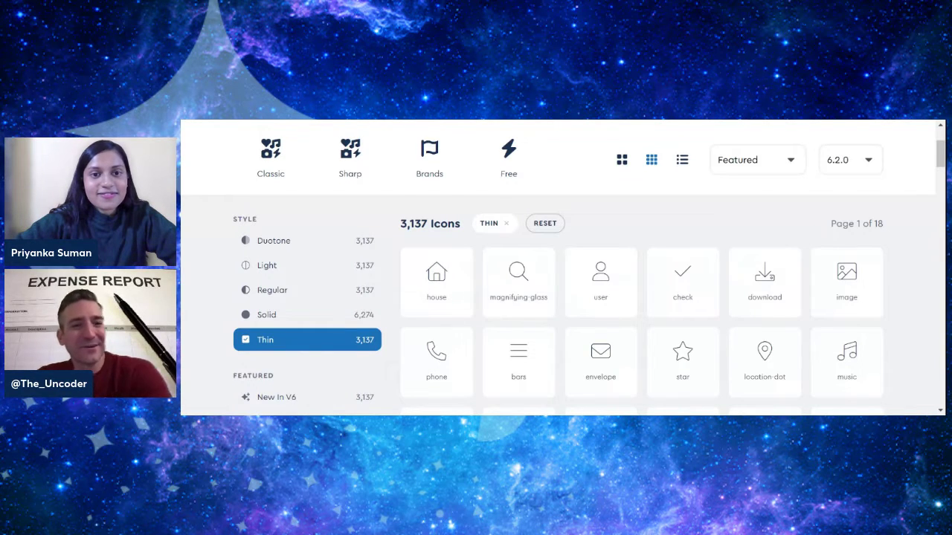
- Return to the Unqork module editor and close the settings of the panelChartsKpi component
key(ctrl+Tab)
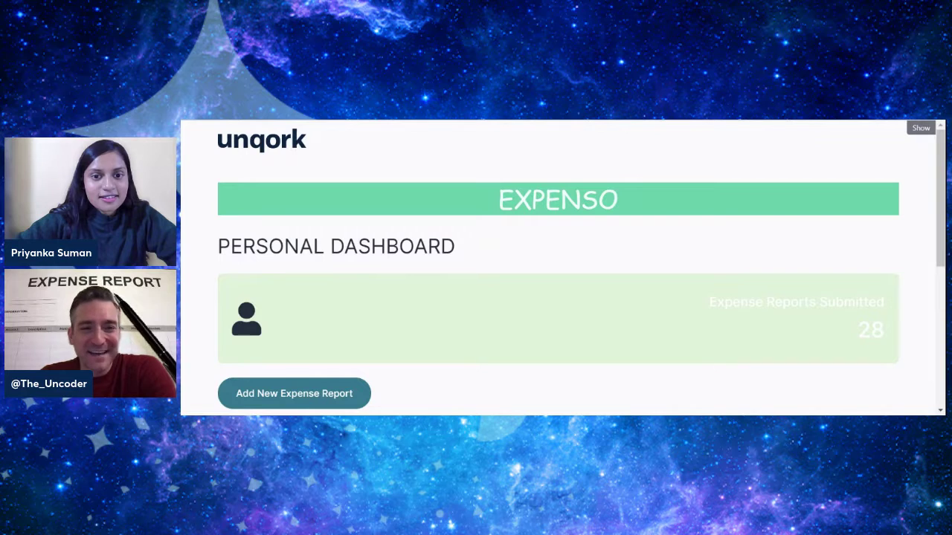
key(ctrl+Tab)
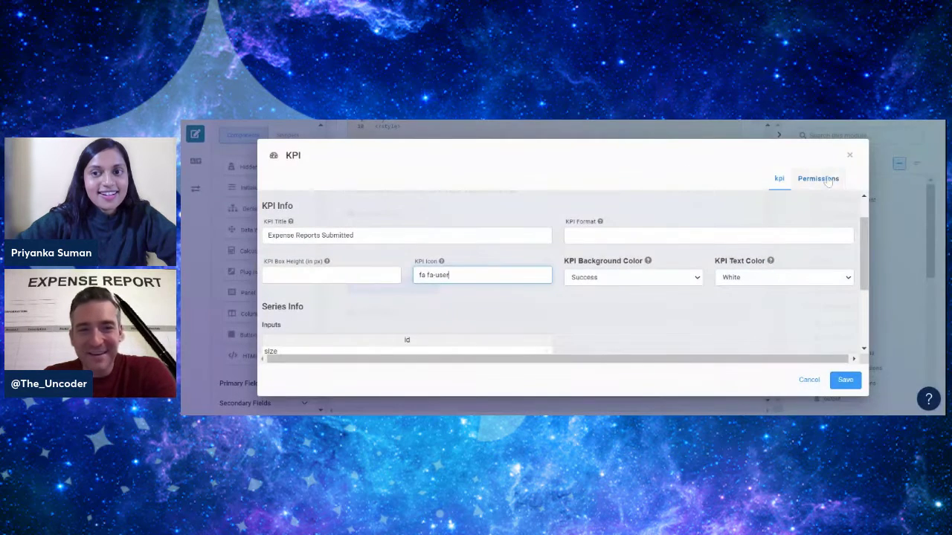
click(849, 156)
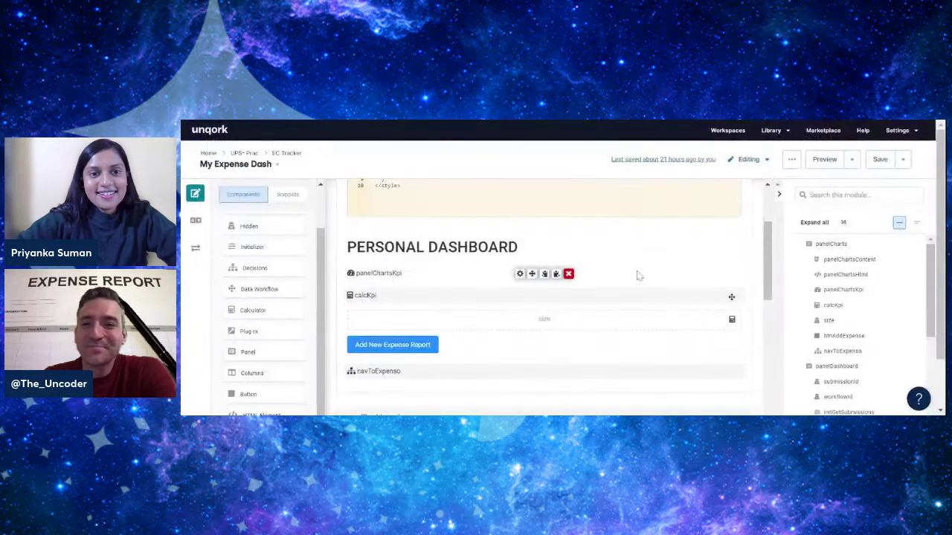
- Examine how the dwfGetSubmissions data workflow in panelDashboard connects its plugInGetSubmissions input to its outputs, and close it
scroll(636, 275, down, 2)
scroll(654, 273, up, 4)
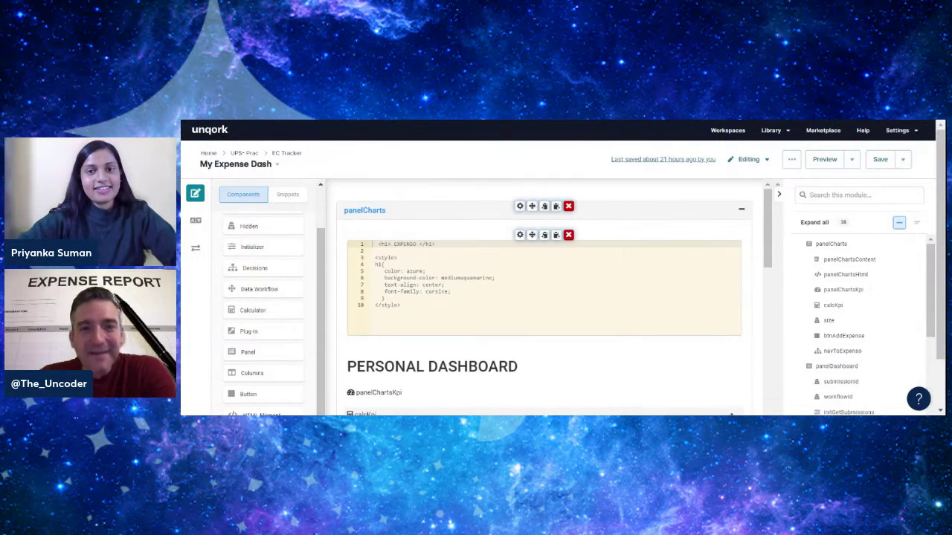
scroll(612, 290, down, 2)
scroll(612, 290, down, 5)
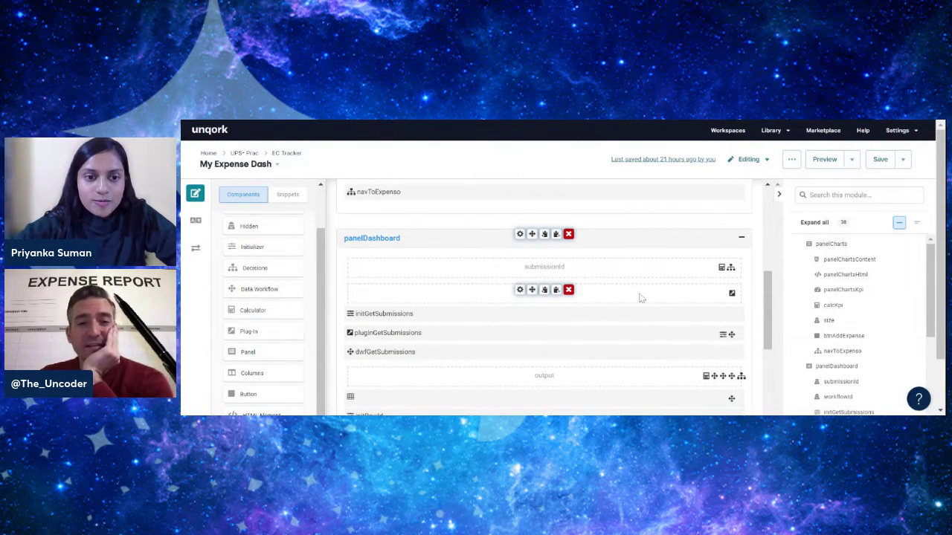
scroll(641, 297, down, 1)
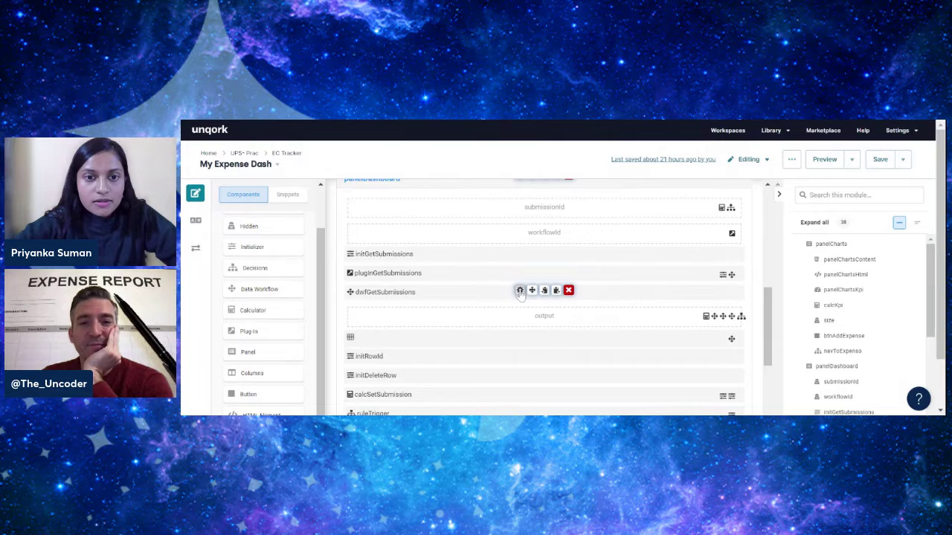
click(520, 291)
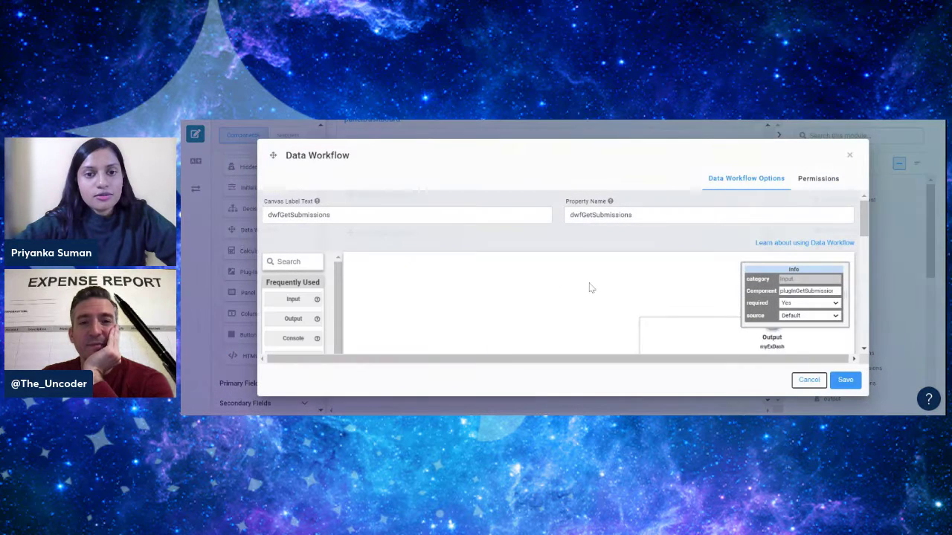
scroll(637, 297, down, 2)
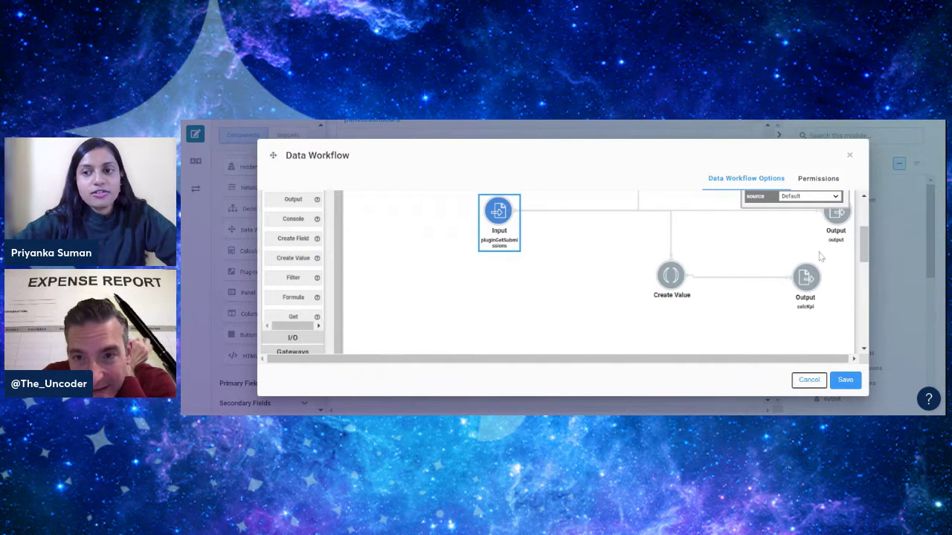
scroll(862, 246, up, 3)
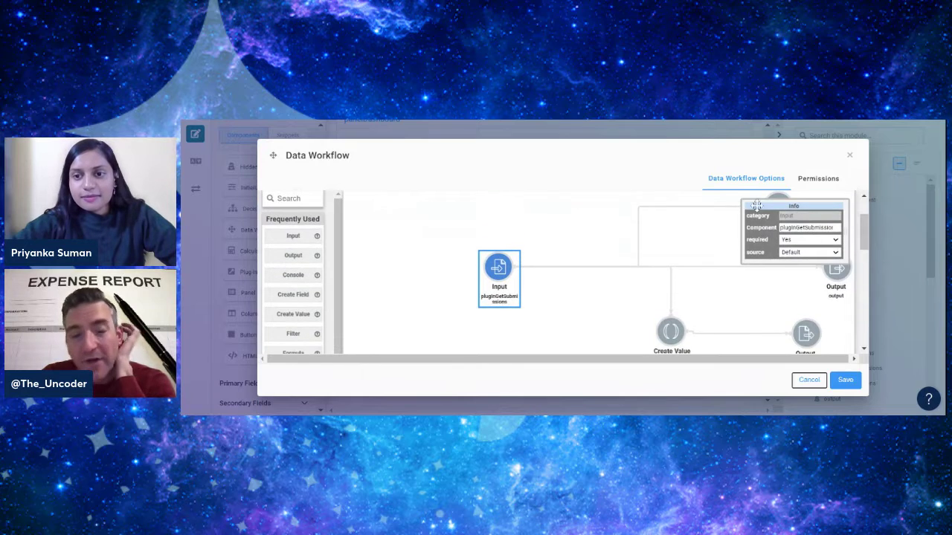
drag(756, 205, 479, 199)
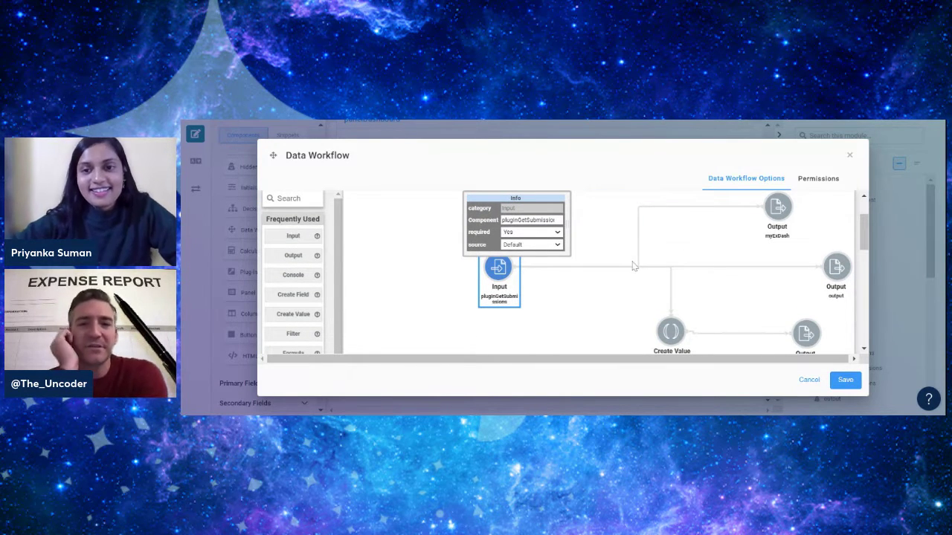
click(498, 271)
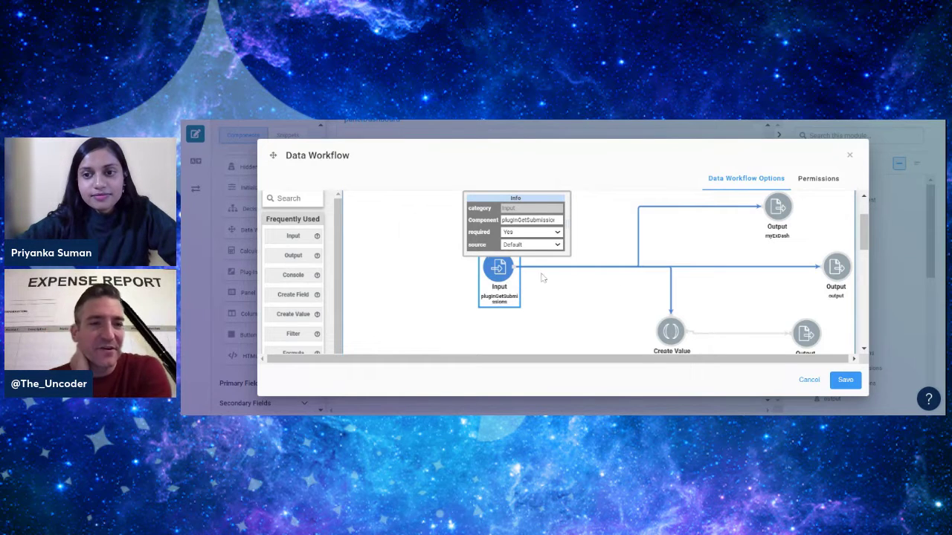
click(849, 157)
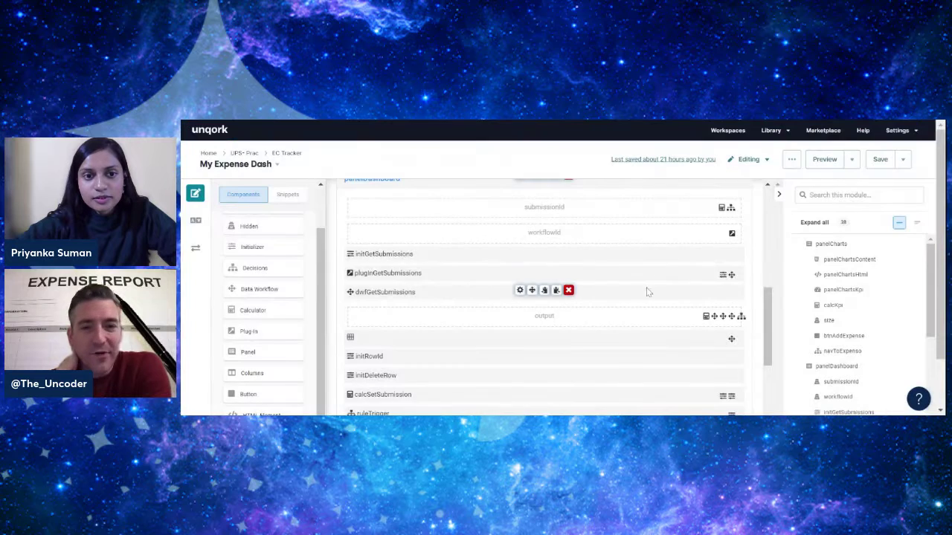
- Examine the input mappings and post trigger of the plugInGetSubmissions plug-in, and close its settings
scroll(647, 293, down, 2)
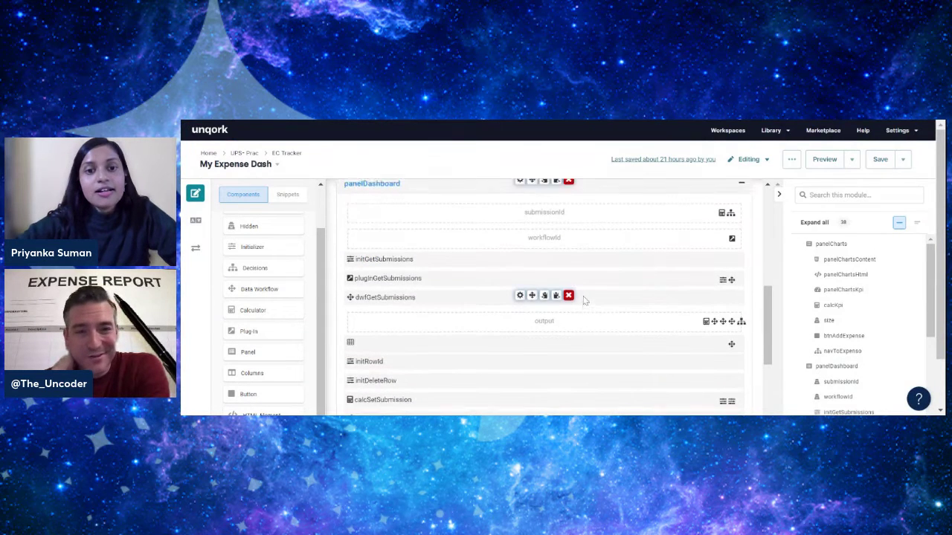
scroll(520, 312, up, 1)
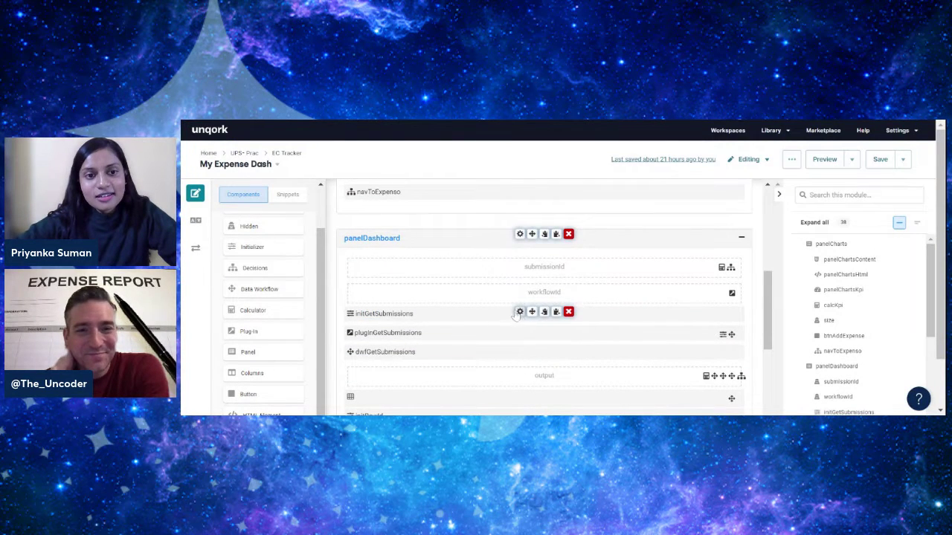
scroll(468, 301, down, 1)
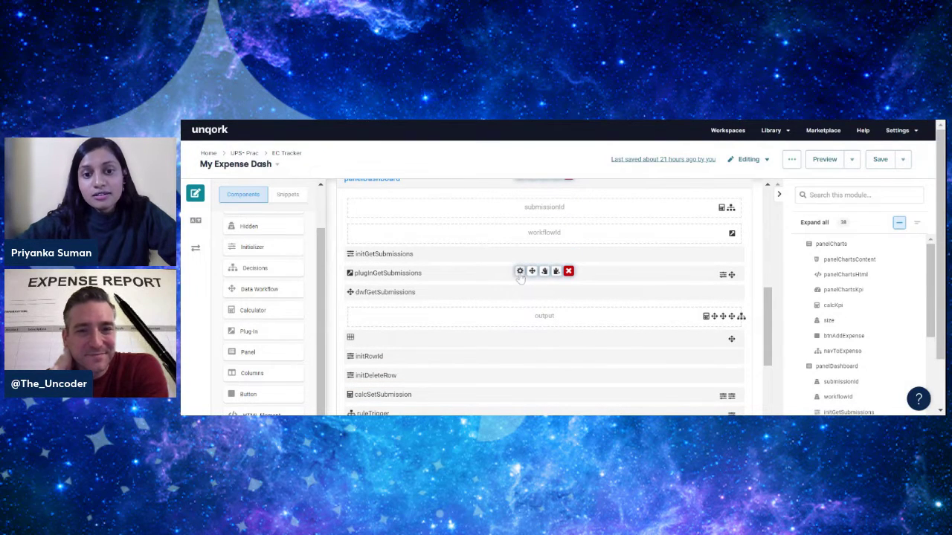
click(520, 271)
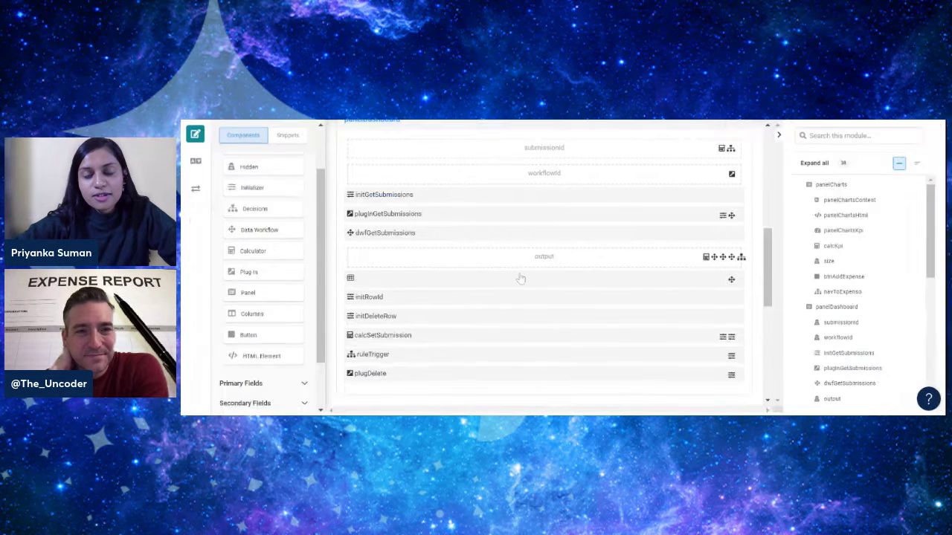
scroll(629, 276, down, 3)
scroll(629, 276, down, 4)
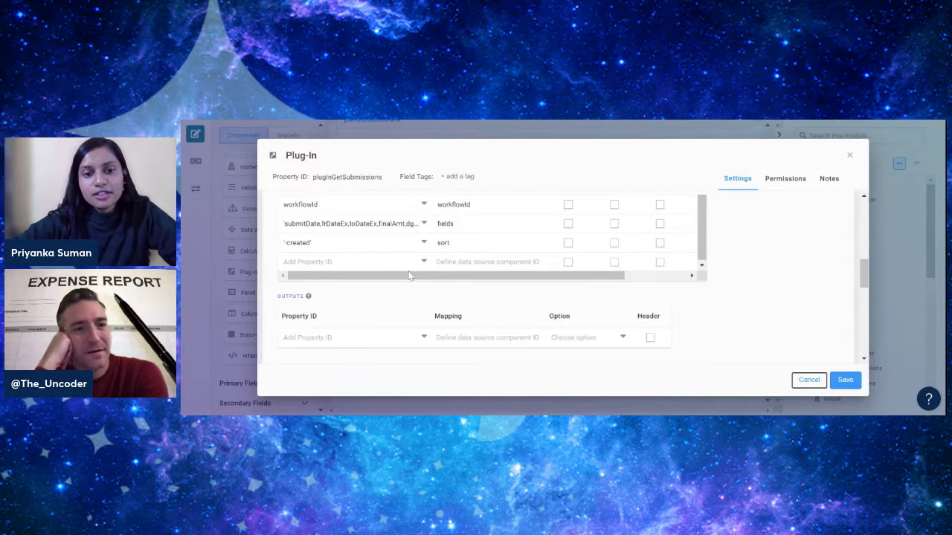
scroll(498, 297, down, 3)
scroll(463, 297, down, 5)
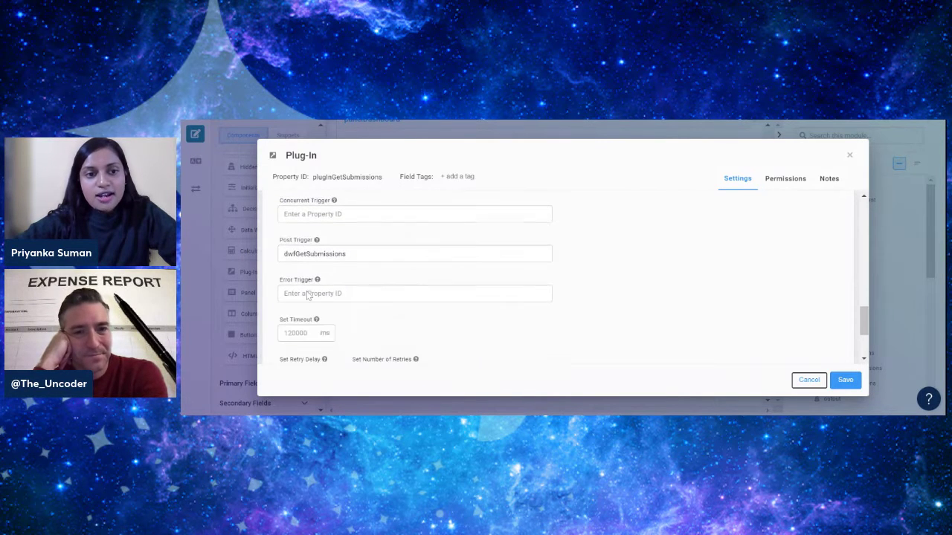
click(850, 156)
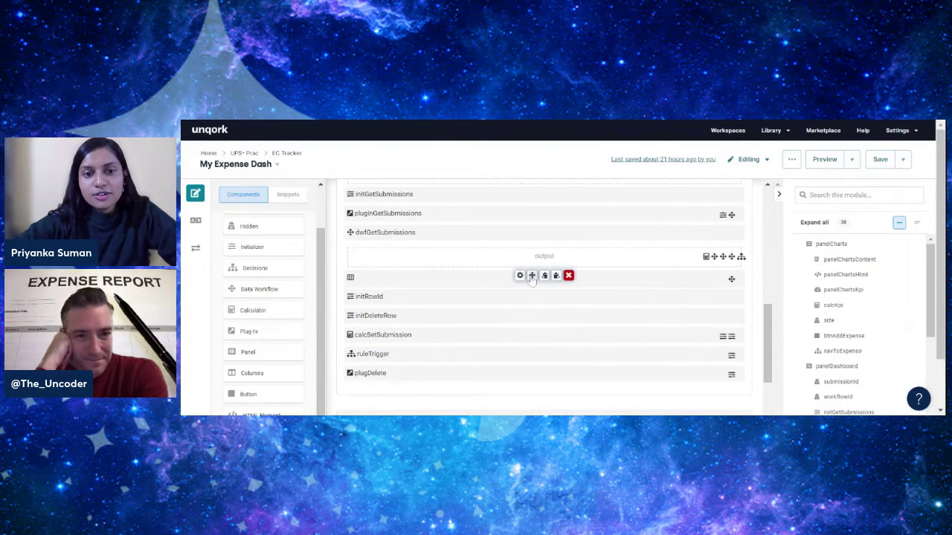
- Check the dynamic grid's property ID, then examine the myExDash output of the dwfGetSubmissions data workflow
click(520, 276)
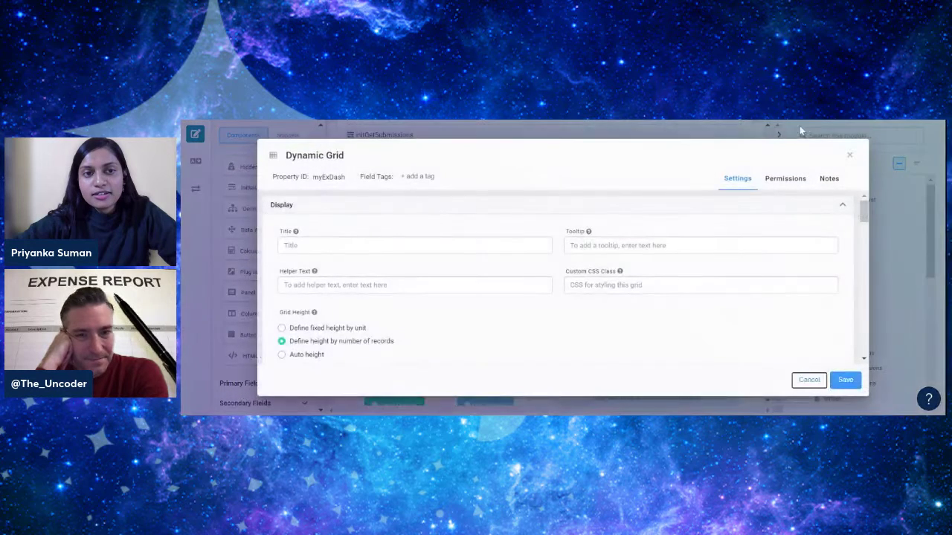
click(847, 156)
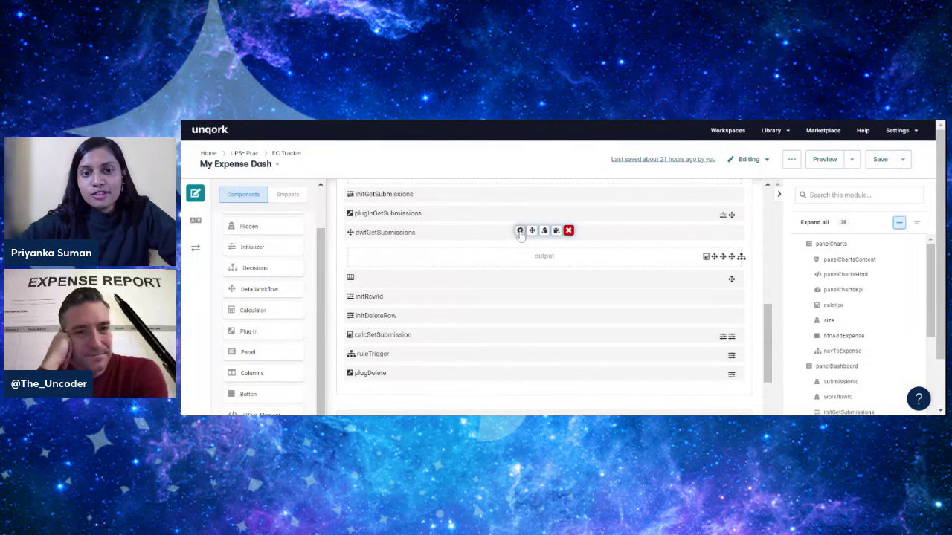
click(519, 231)
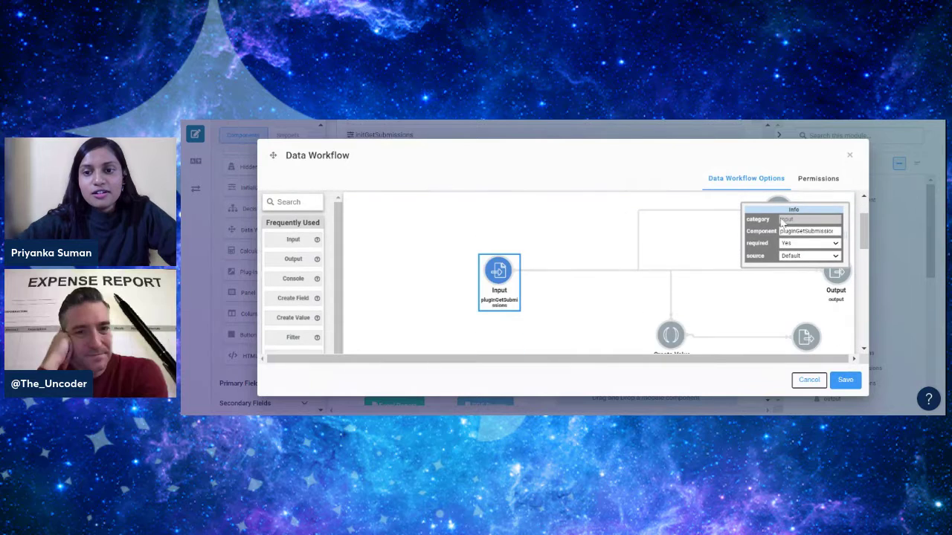
drag(770, 211, 418, 222)
scroll(663, 281, down, 3)
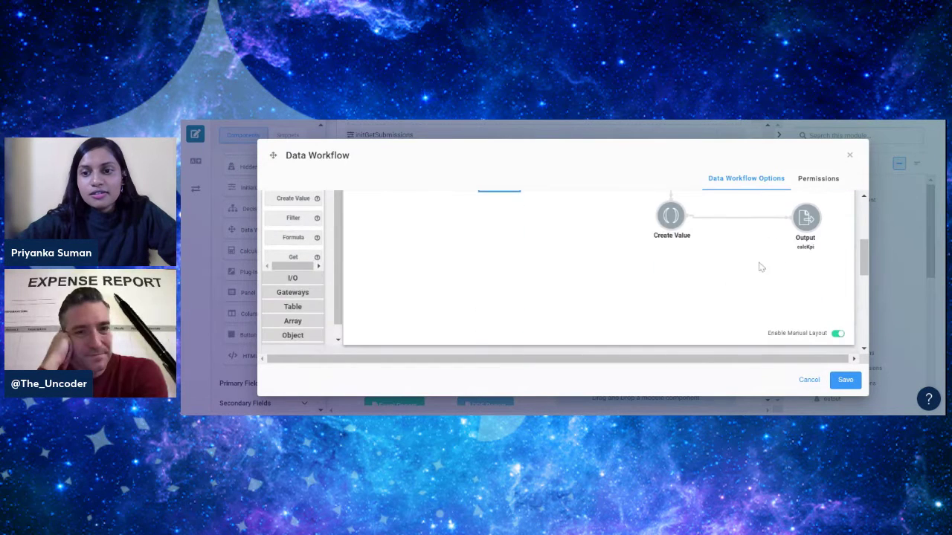
scroll(759, 263, up, 2)
click(777, 200)
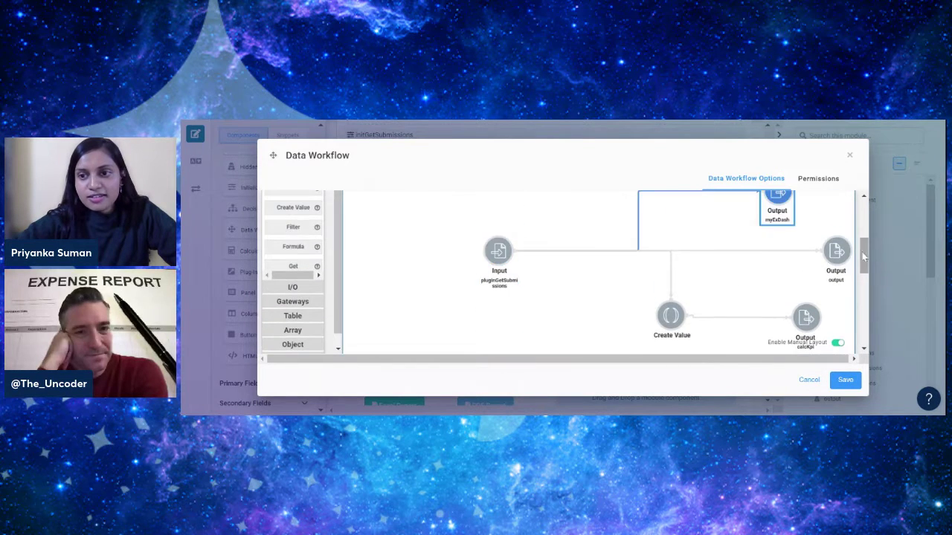
scroll(705, 288, up, 3)
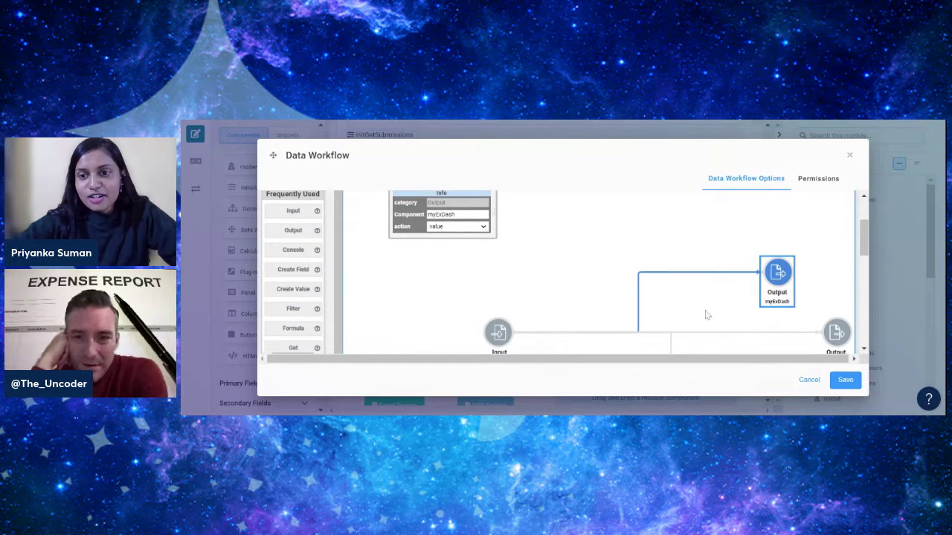
scroll(782, 274, down, 1)
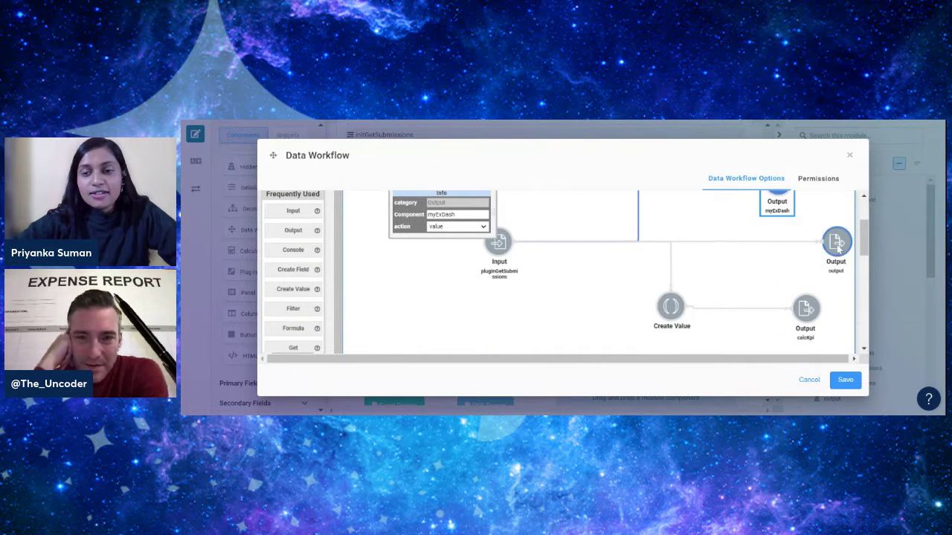
- Examine the output node, the Create Value node and the calcKpi output in the dwfGetSubmissions data workflow, and close it
click(836, 241)
scroll(862, 255, up, 2)
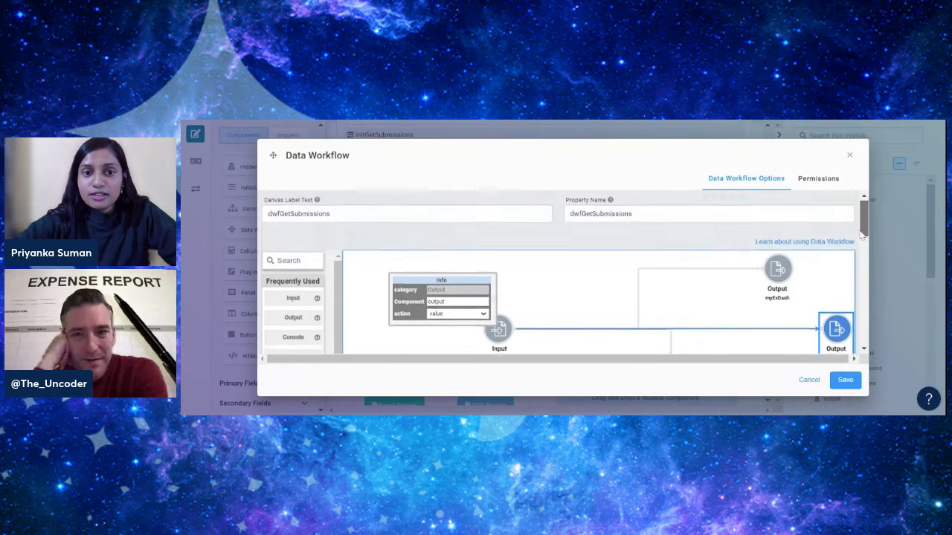
scroll(862, 255, down, 2)
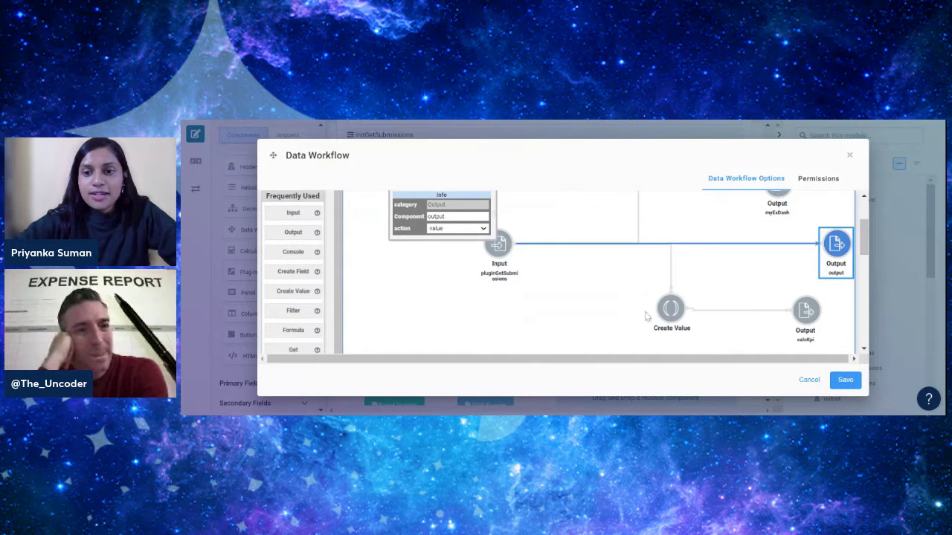
scroll(591, 301, up, 1)
scroll(590, 301, down, 1)
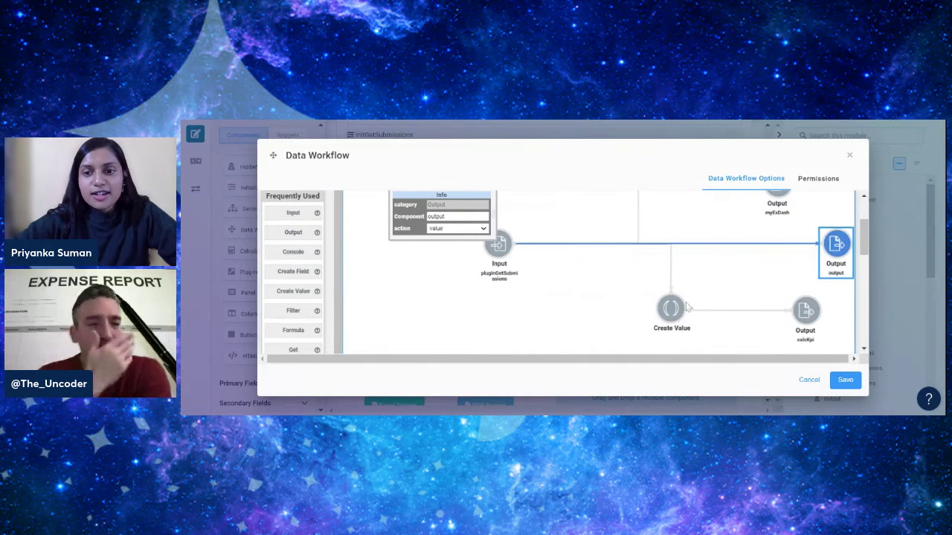
click(806, 313)
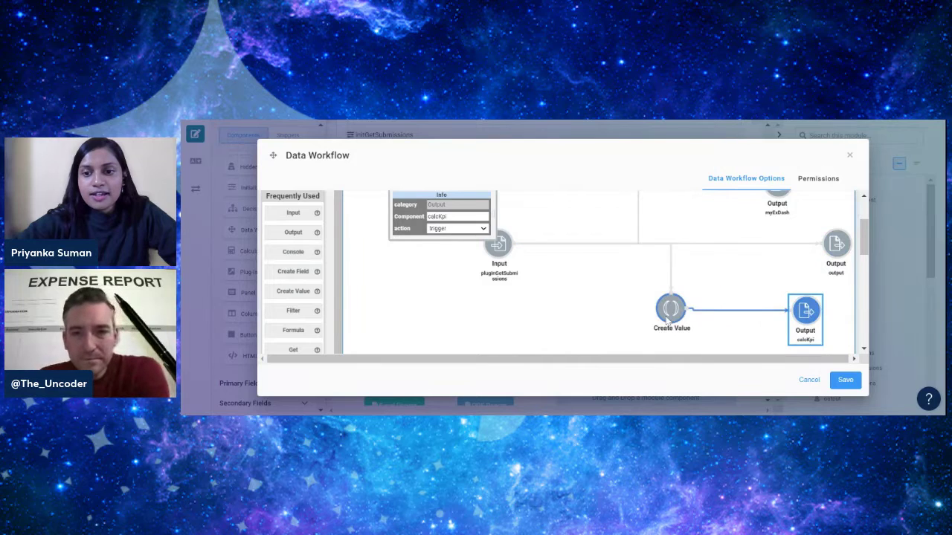
click(669, 309)
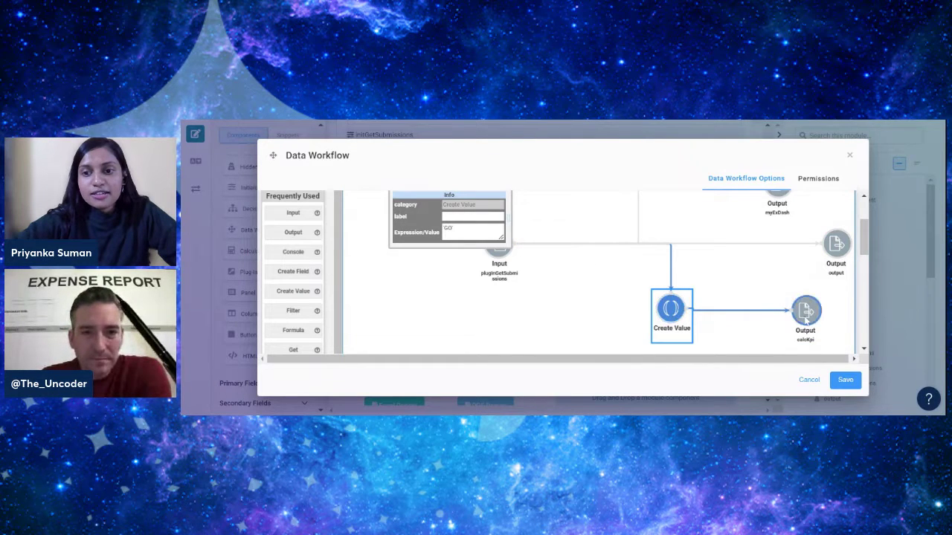
click(805, 310)
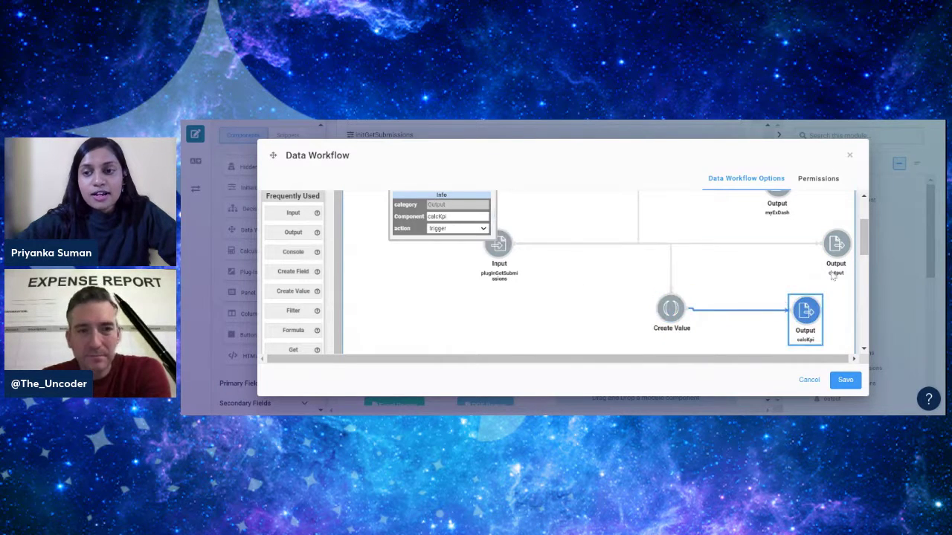
click(849, 155)
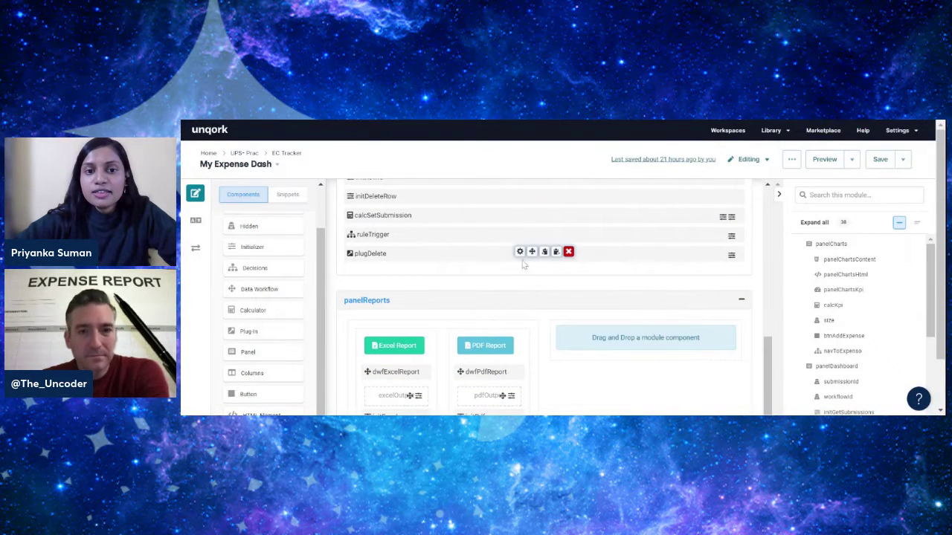
- Examine the grid height and column definitions in the settings of the myExDash dynamic grid
scroll(581, 283, up, 1)
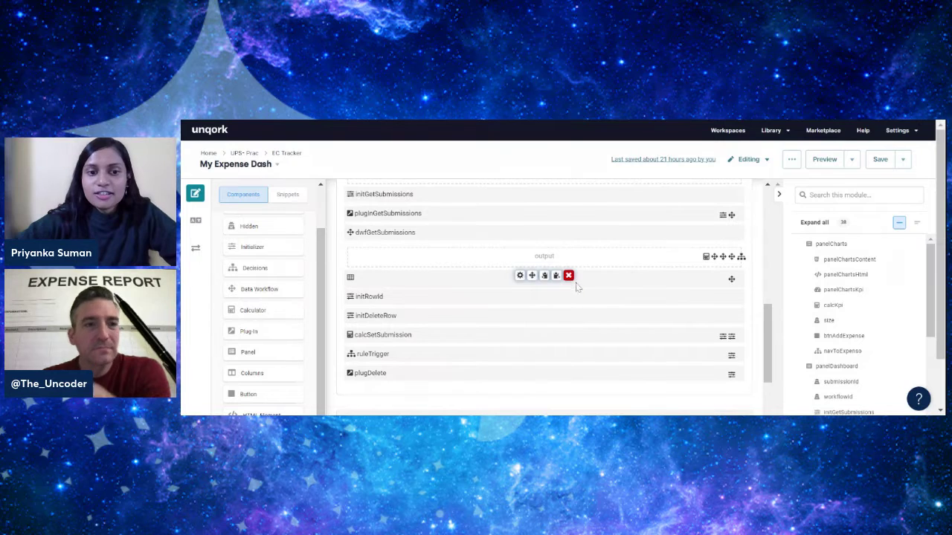
click(519, 277)
scroll(633, 267, down, 3)
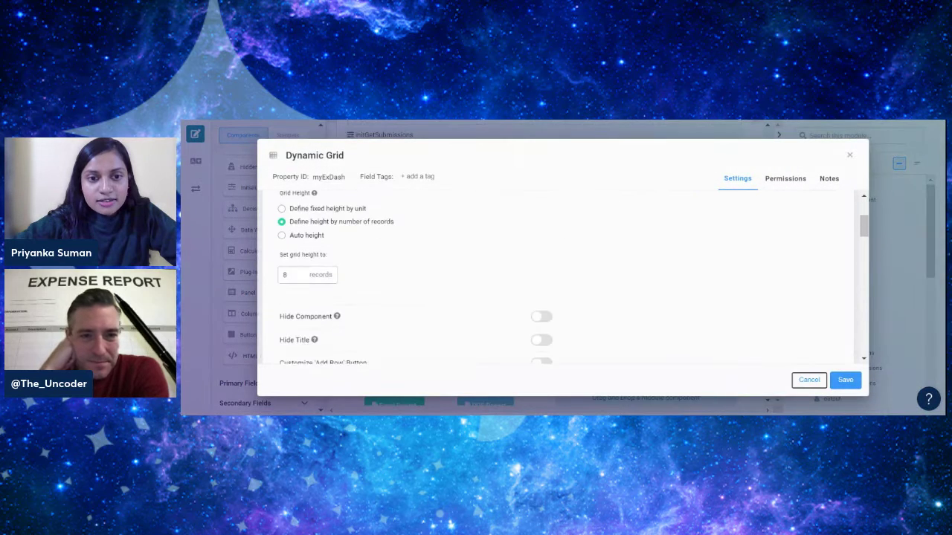
scroll(632, 267, down, 5)
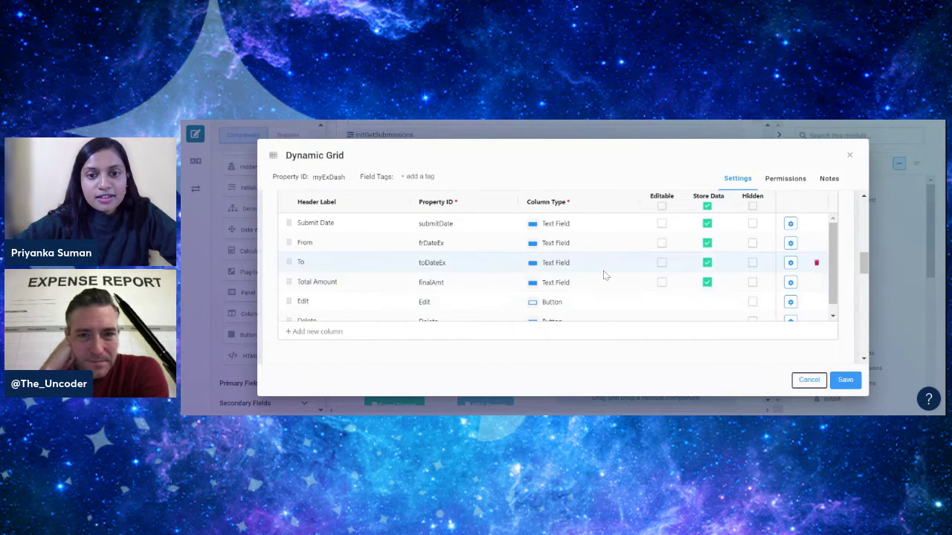
- Examine the button style options and click action of the grid's Edit column, and close the grid settings without saving
click(790, 293)
scroll(767, 266, down, 5)
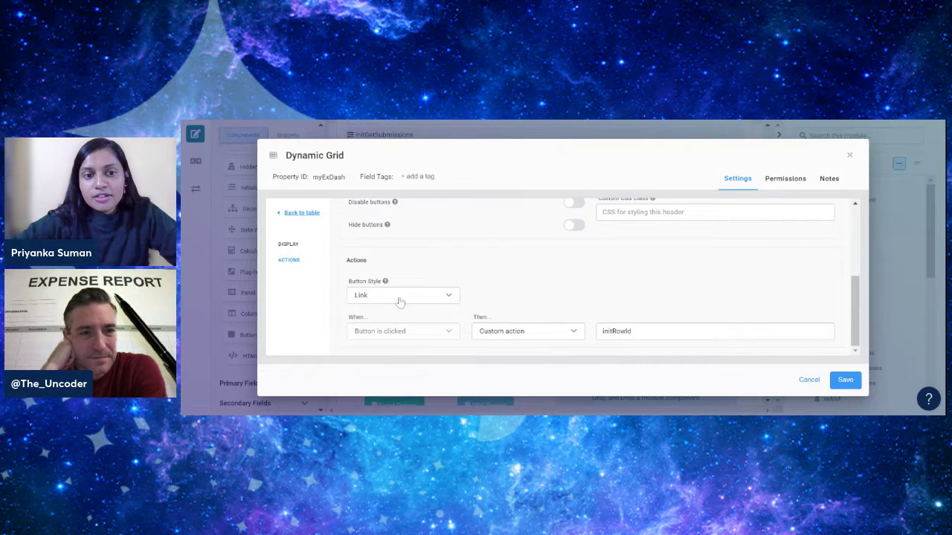
click(422, 300)
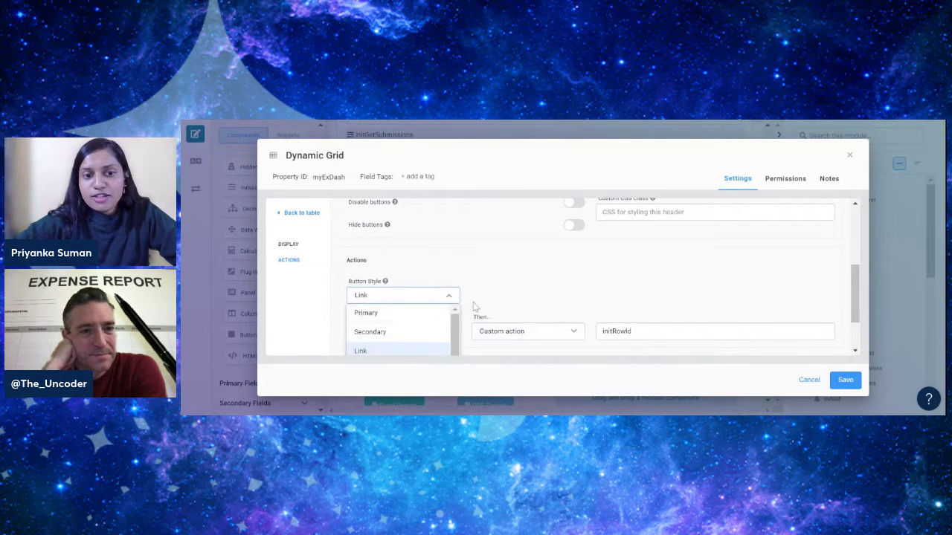
click(530, 281)
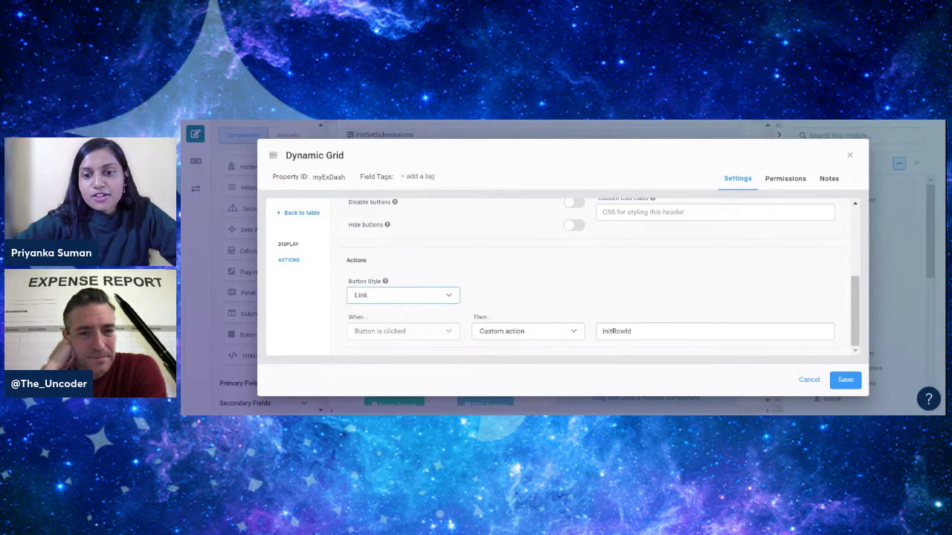
click(849, 157)
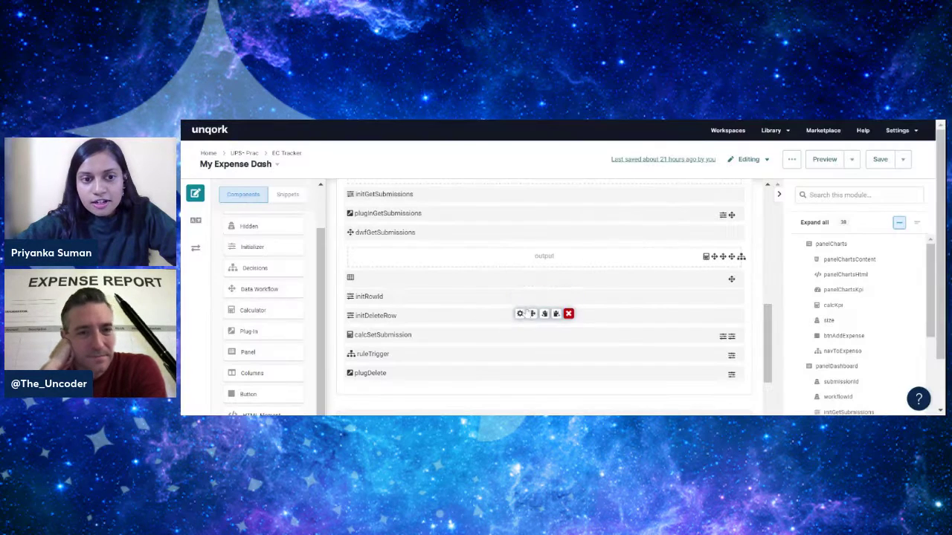
- Examine the trigger type and outputs of the initRowId initializer, and close its settings
click(519, 295)
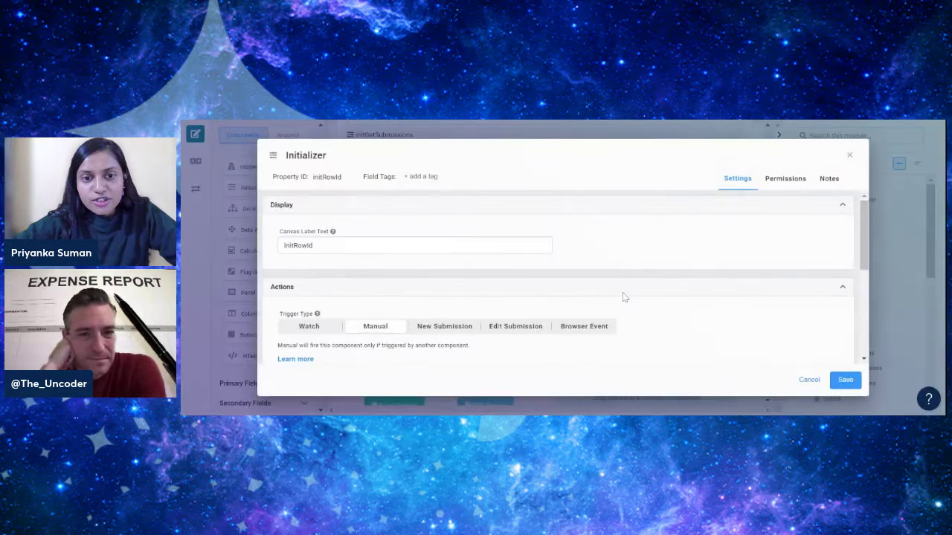
scroll(625, 297, down, 6)
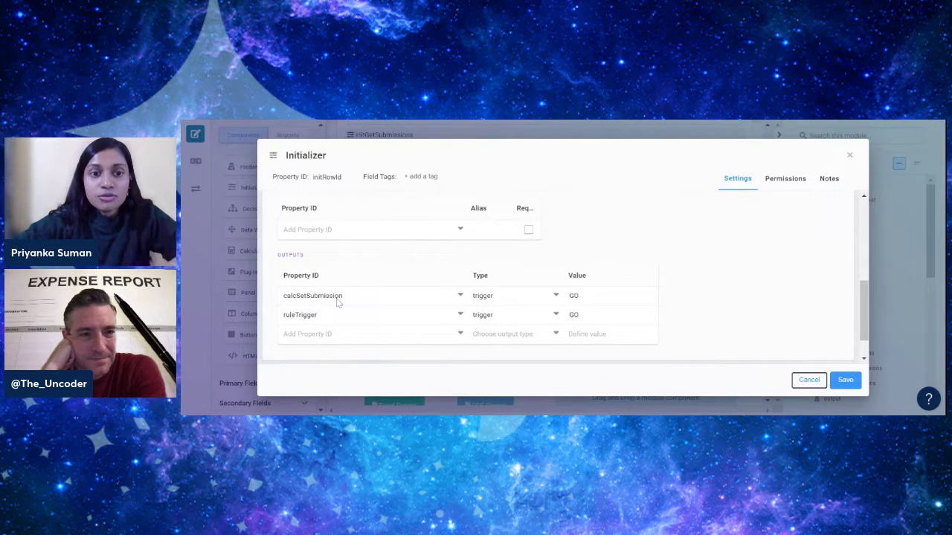
double_click(344, 298)
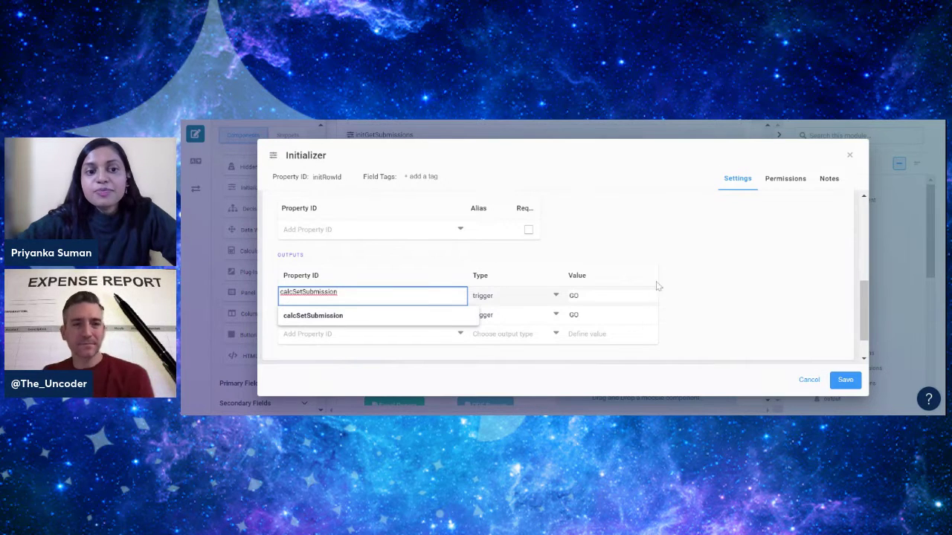
click(849, 155)
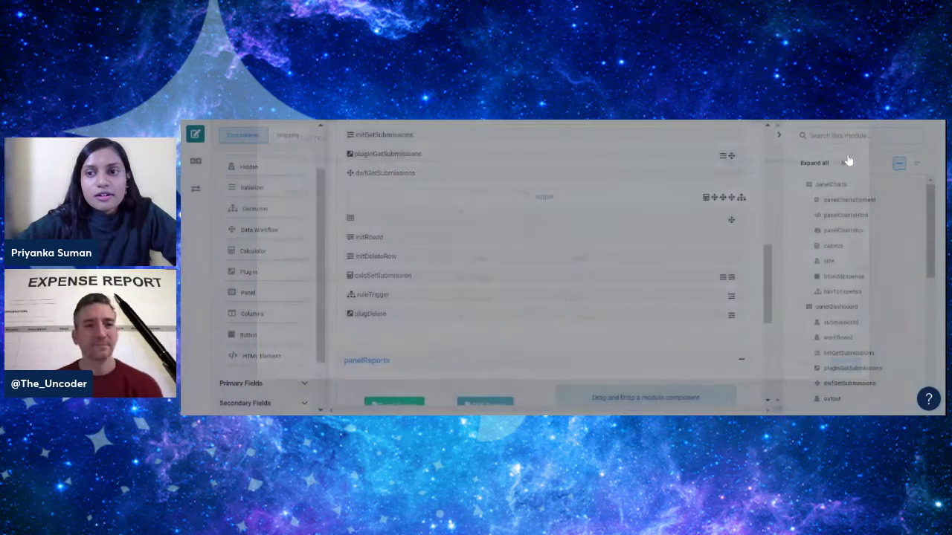
- Examine the inputs, output and page-opening concatenate formula of the ruleTrigger decisions component, and close its settings
mouse_move(518, 316)
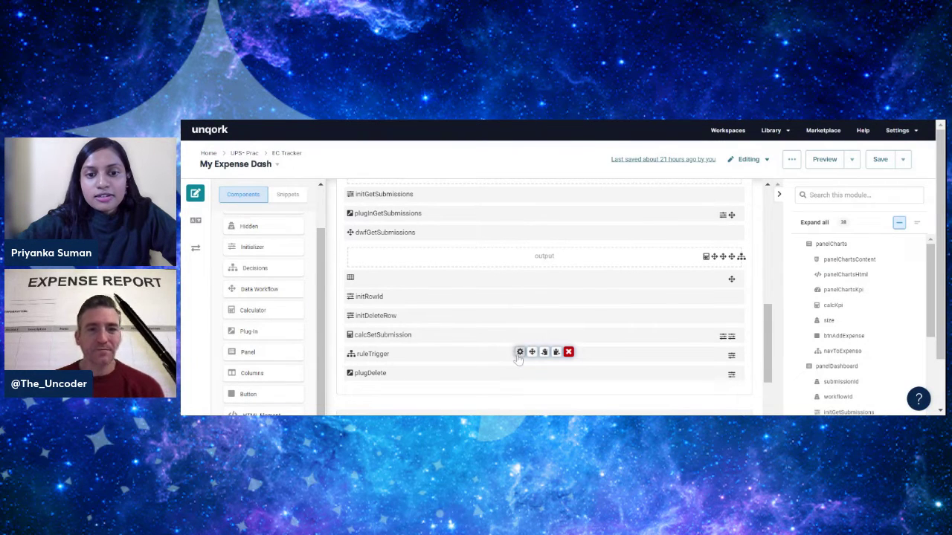
click(519, 352)
scroll(614, 296, down, 2)
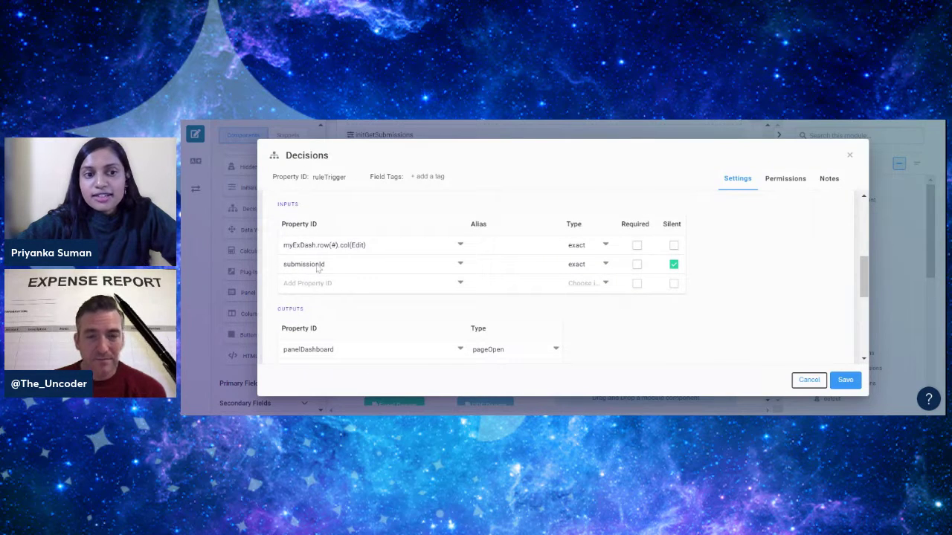
scroll(536, 294, down, 2)
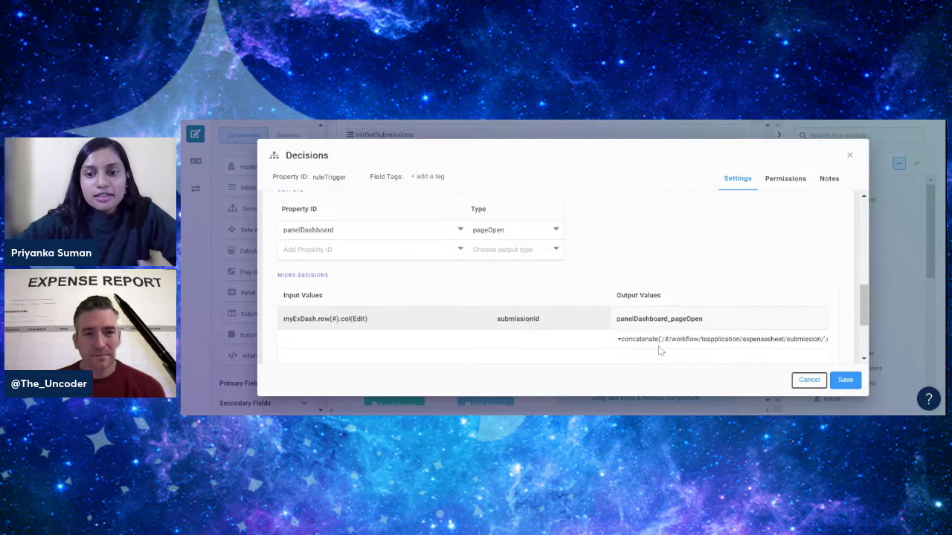
double_click(721, 340)
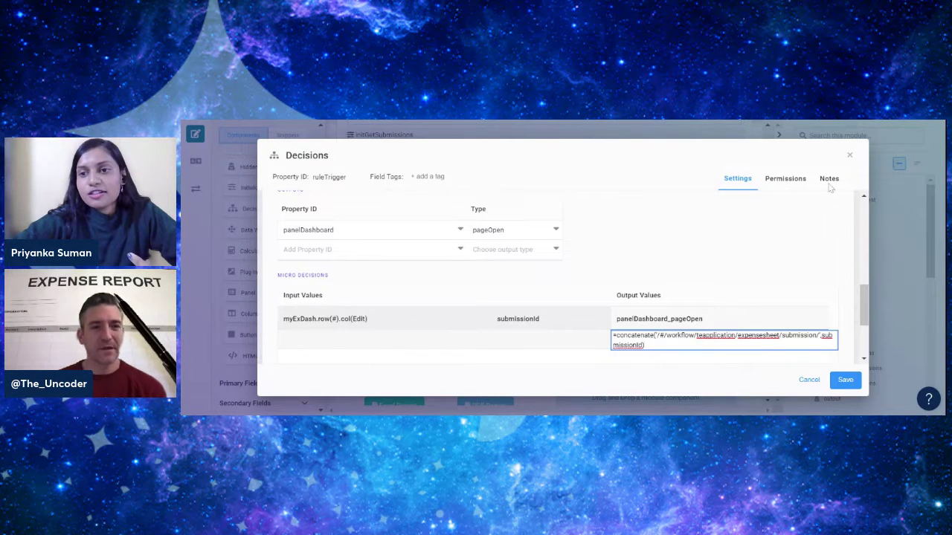
click(848, 156)
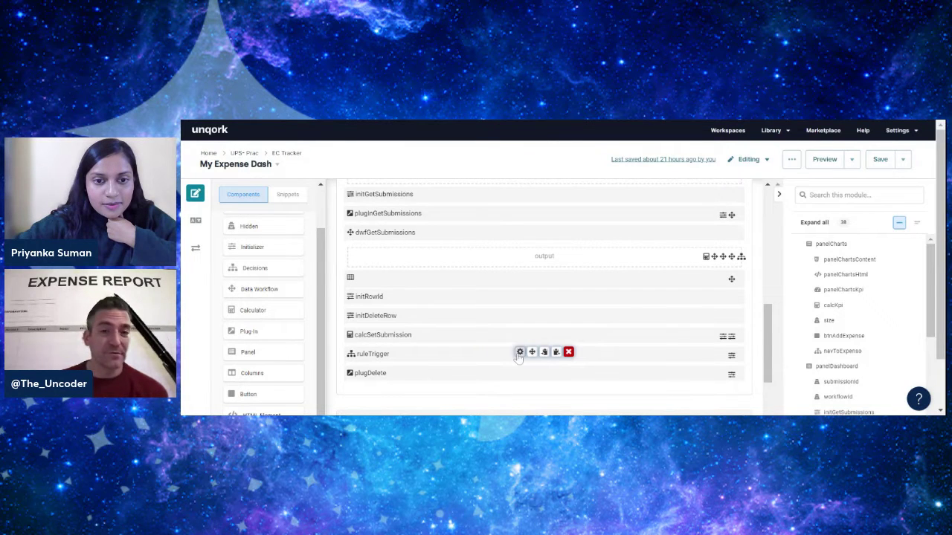
- Reopen the ruleTrigger decisions settings and review the grid's Edit column input and the full panelDashboard_pageOpen output formula
click(519, 353)
scroll(629, 279, down, 5)
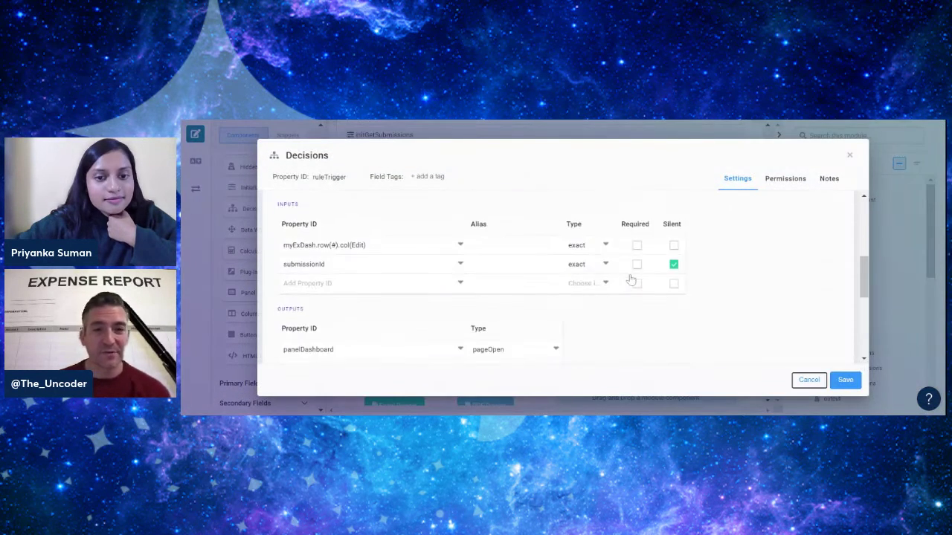
click(314, 247)
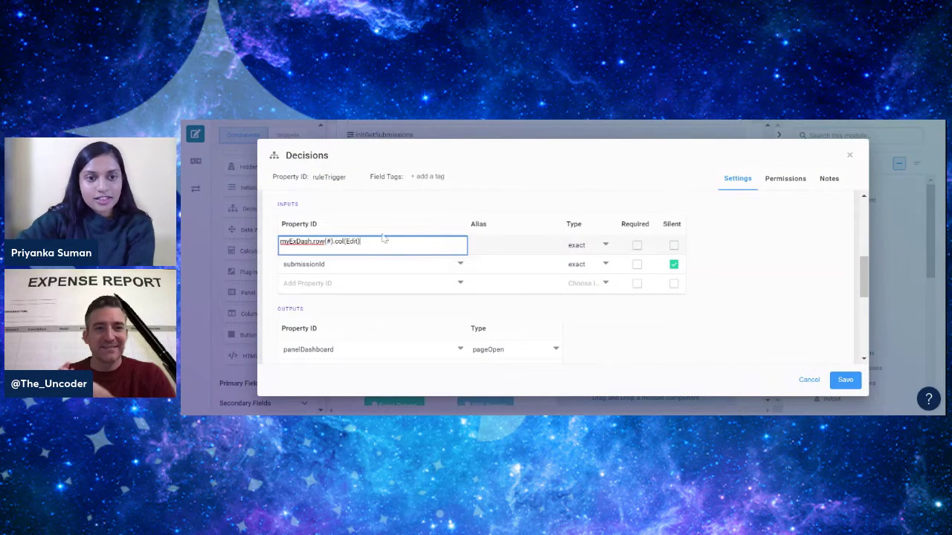
scroll(498, 281, down, 5)
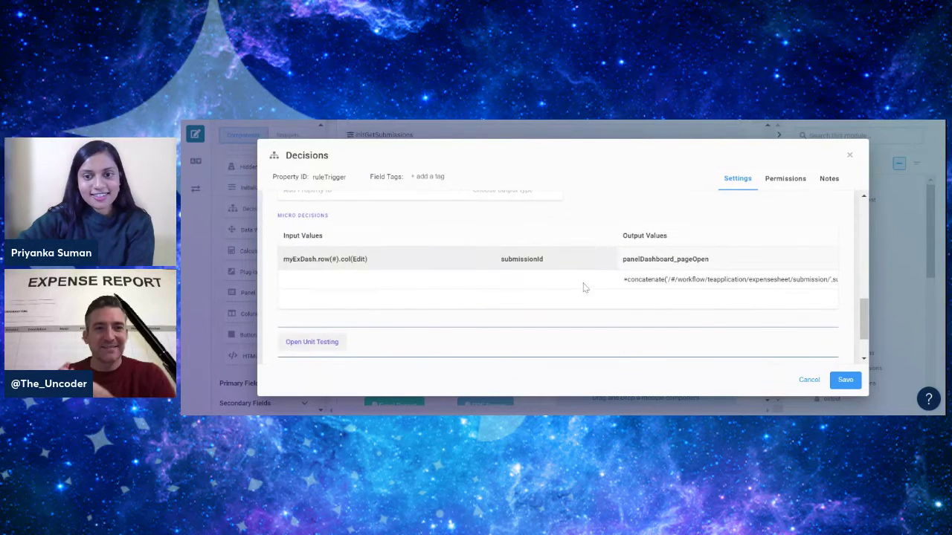
click(727, 280)
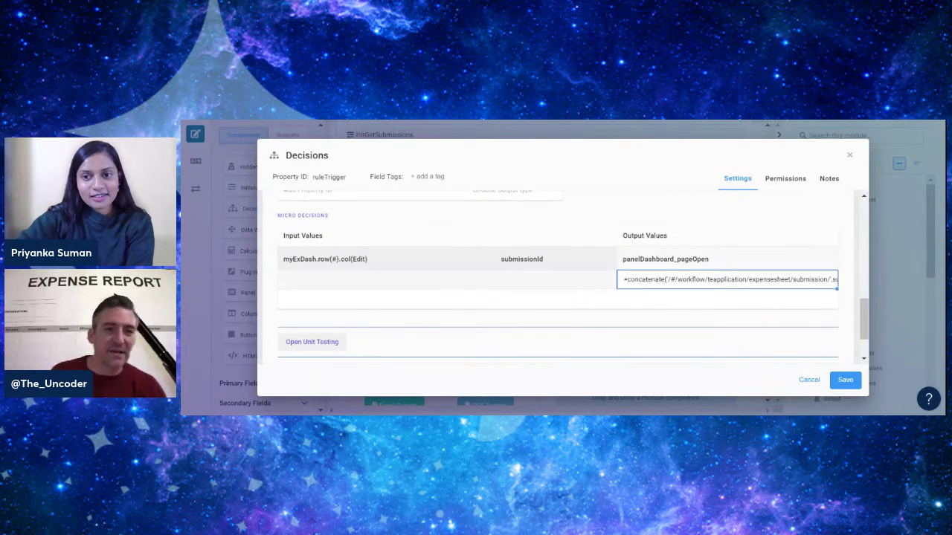
scroll(642, 225, up, 1)
scroll(644, 228, down, 1)
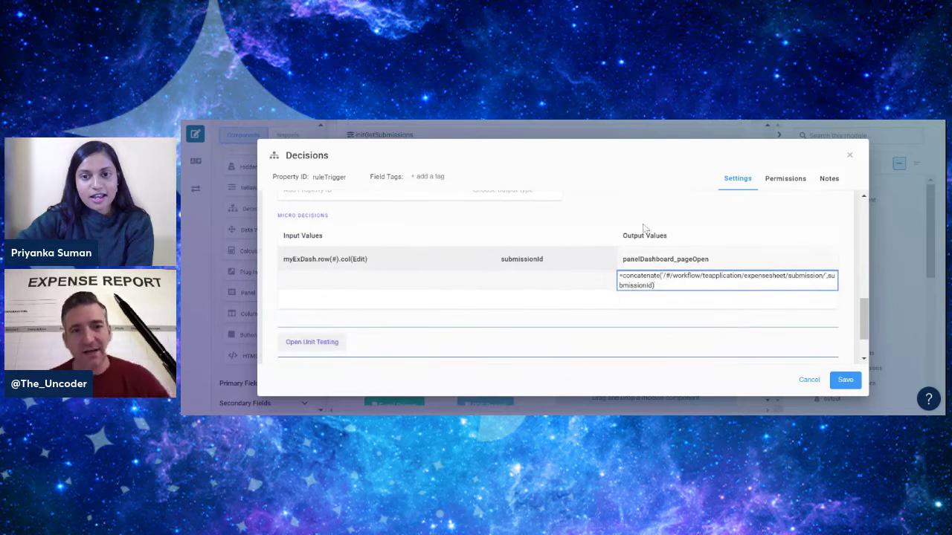
- Compare the ruleTrigger outputs with the panelDashboard_pageOpen micro decision formula, and close the decisions settings without saving
scroll(644, 226, up, 3)
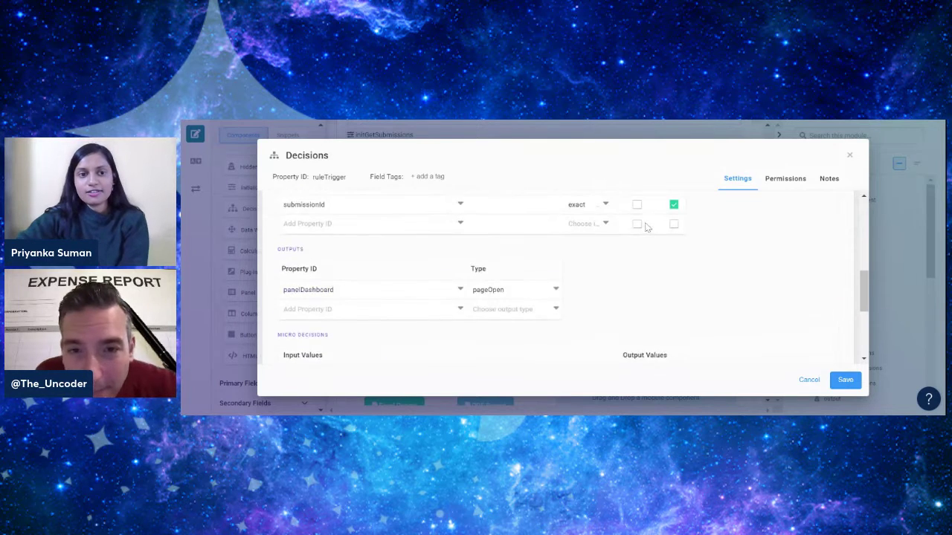
scroll(579, 257, down, 3)
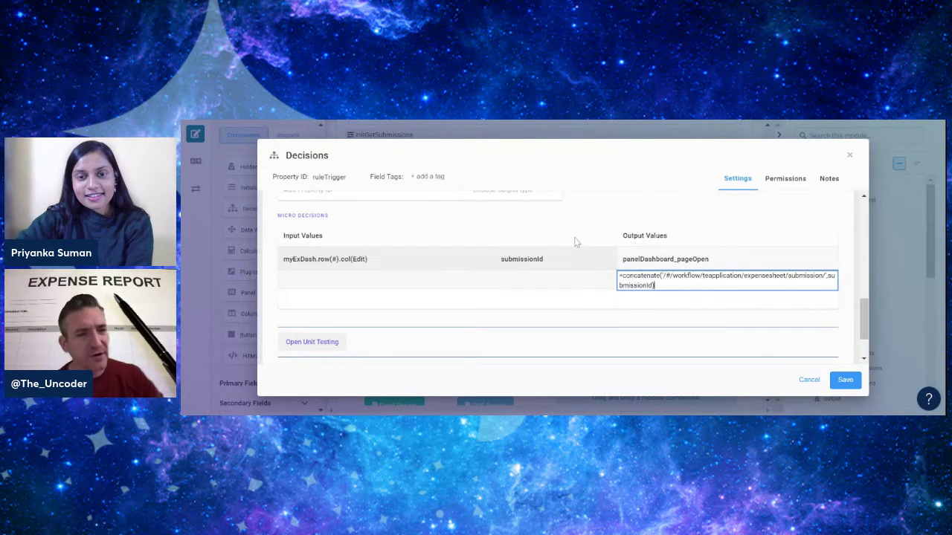
click(685, 216)
drag(863, 333, 697, 322)
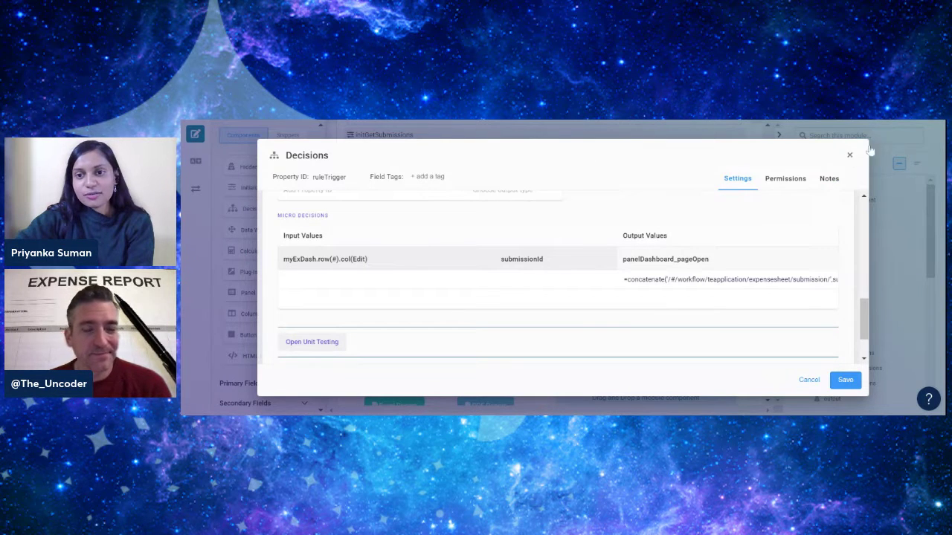
click(851, 158)
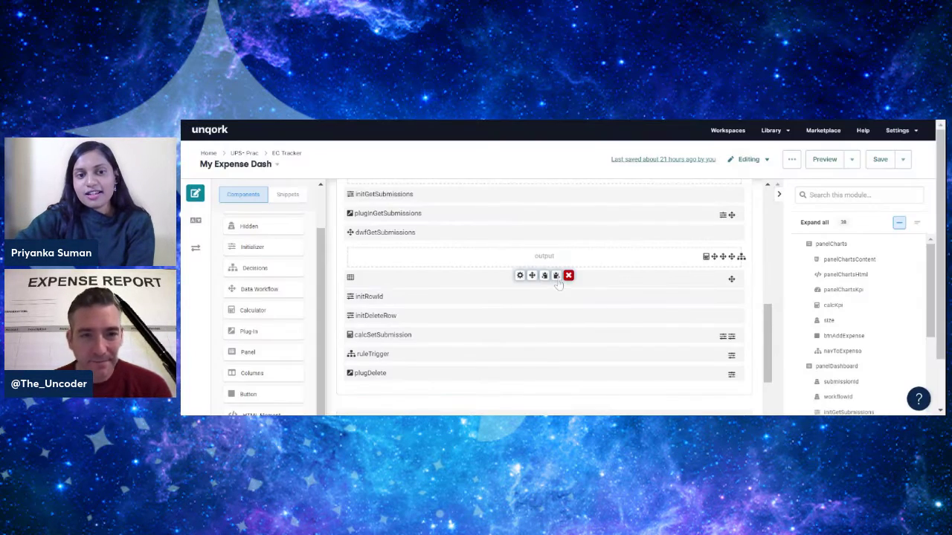
- Examine the inputs and trigger outputs of the initDeleteRow initializer, and close its settings
scroll(550, 298, down, 2)
scroll(505, 234, up, 2)
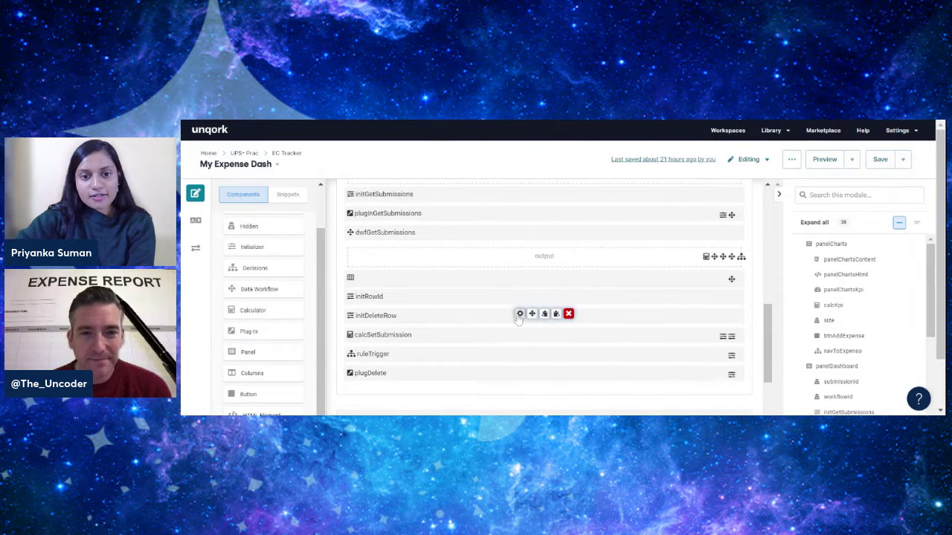
click(519, 313)
scroll(628, 273, down, 10)
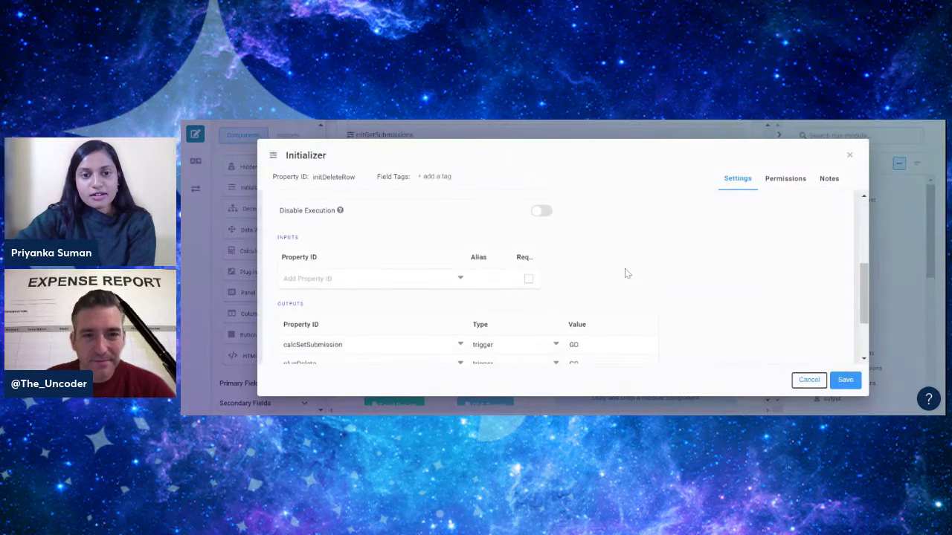
click(849, 154)
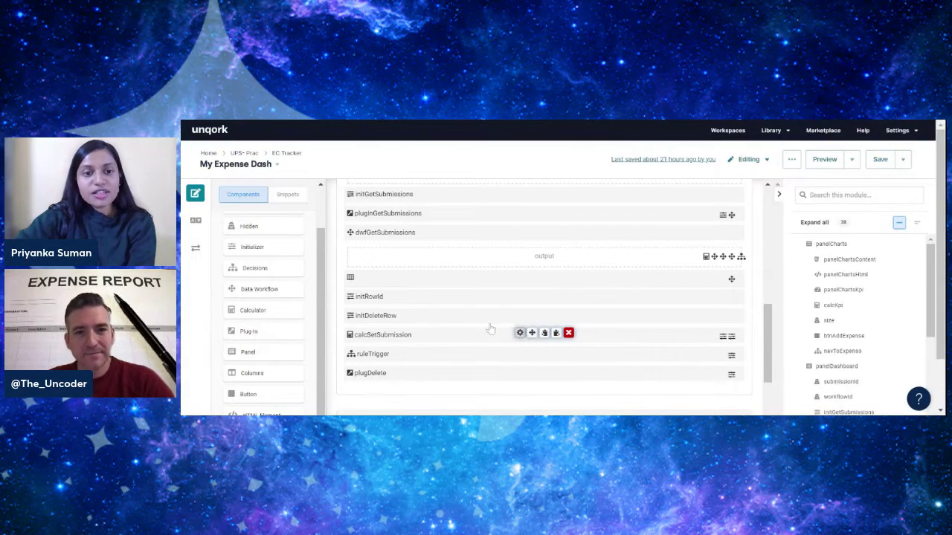
- Examine the grid row ID input and the submissionId output formula of the calcSetSubmission calculator, and close its settings
click(519, 333)
scroll(588, 260, down, 5)
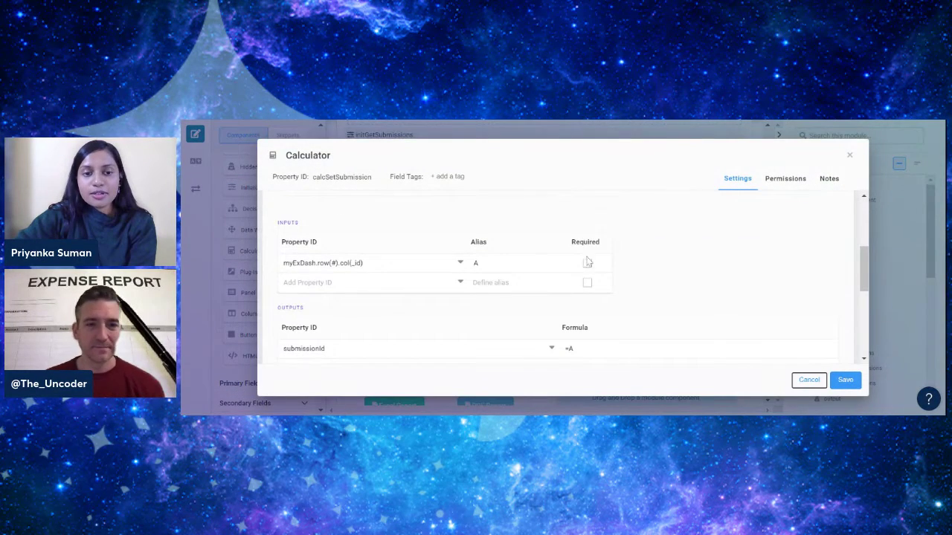
click(364, 270)
scroll(699, 255, down, 2)
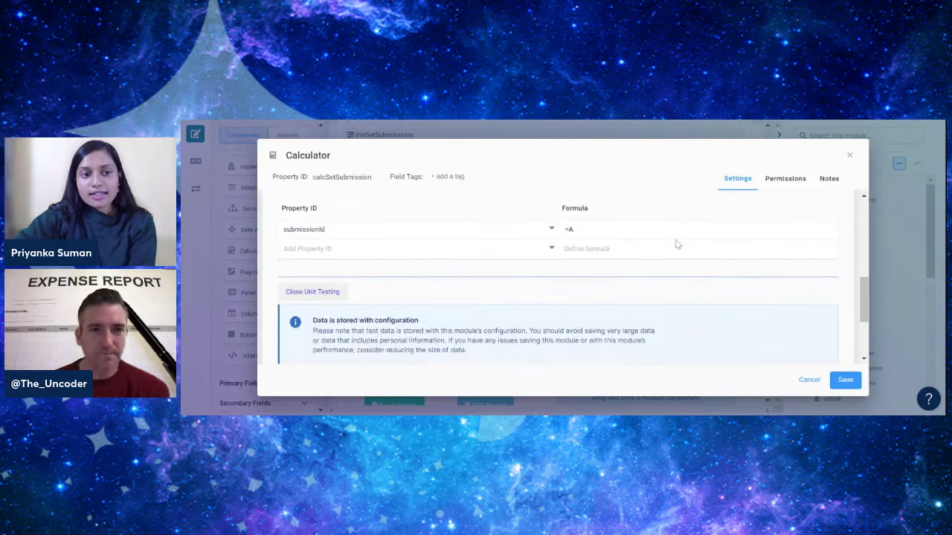
click(323, 231)
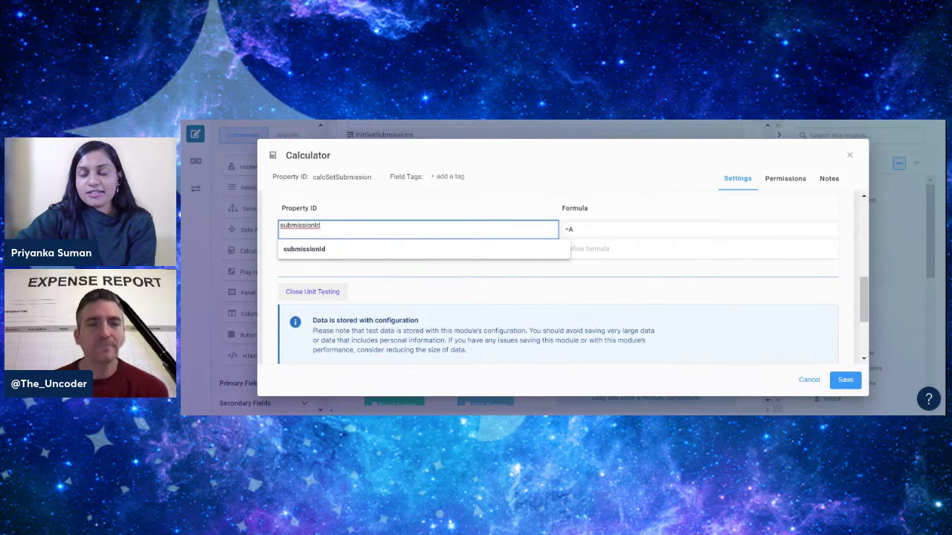
click(849, 154)
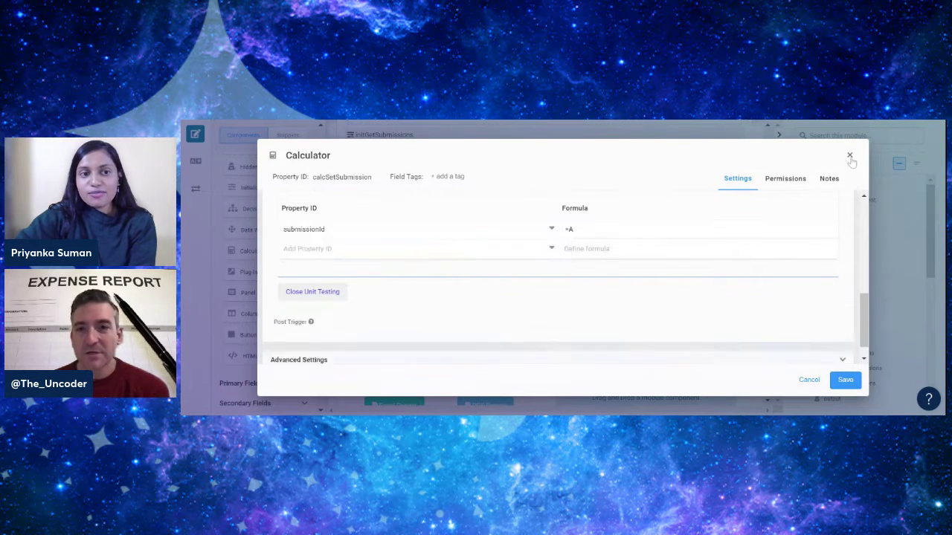
- Examine the workflow, data source URL, outputs and post trigger of the plugDelete plug-in, and close its settings
scroll(535, 297, down, 1)
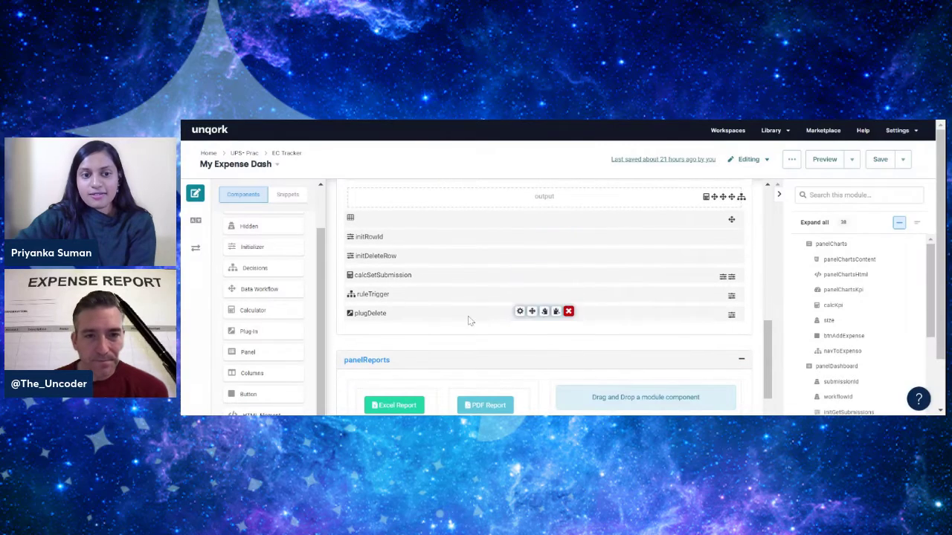
click(520, 310)
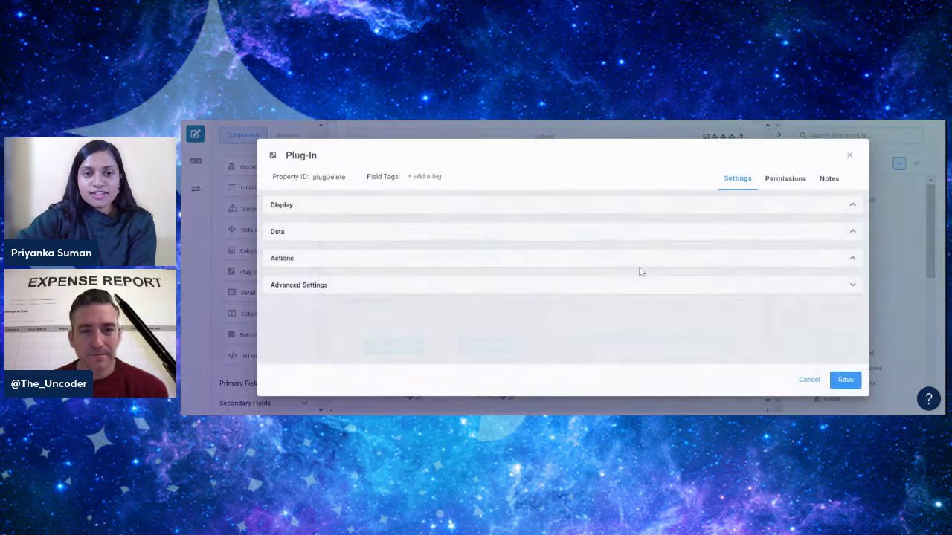
scroll(631, 272, down, 3)
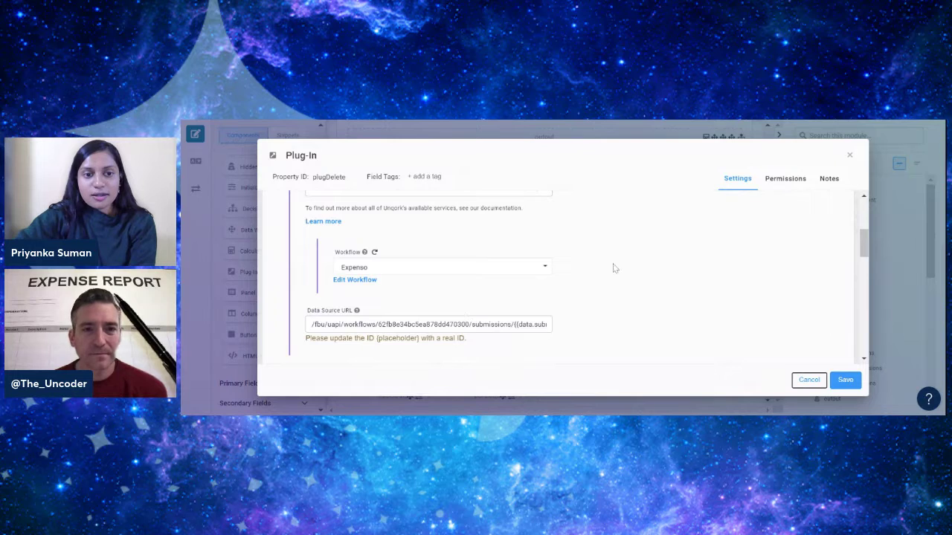
scroll(614, 269, down, 3)
scroll(602, 271, down, 5)
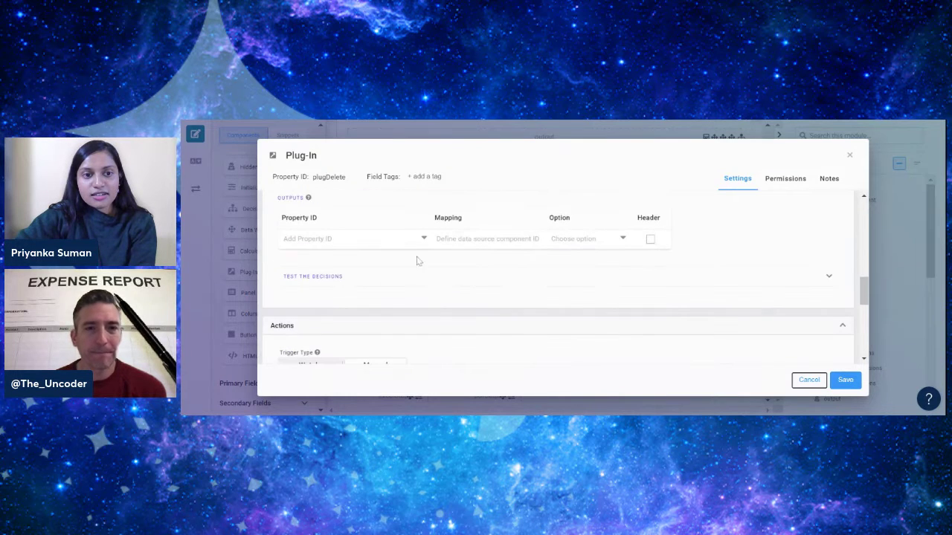
scroll(511, 277, down, 2)
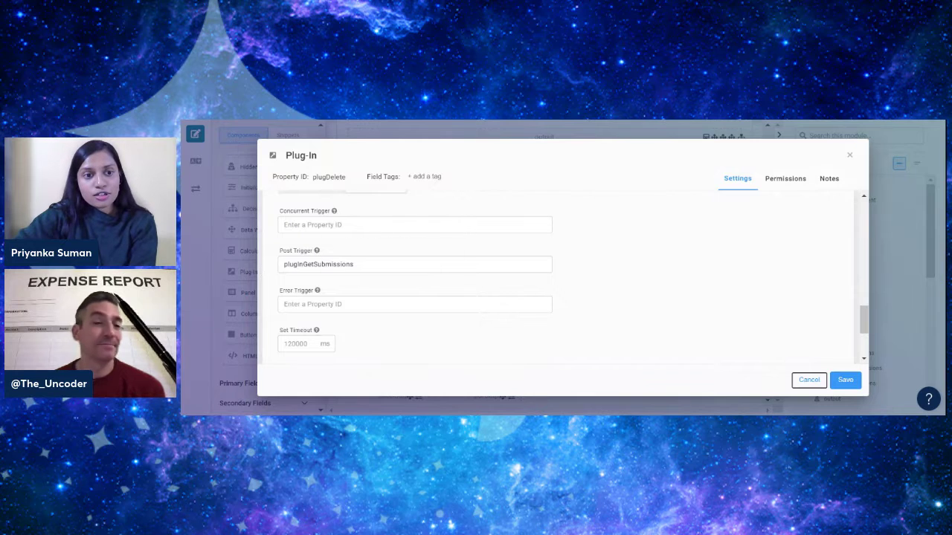
drag(288, 265, 355, 264)
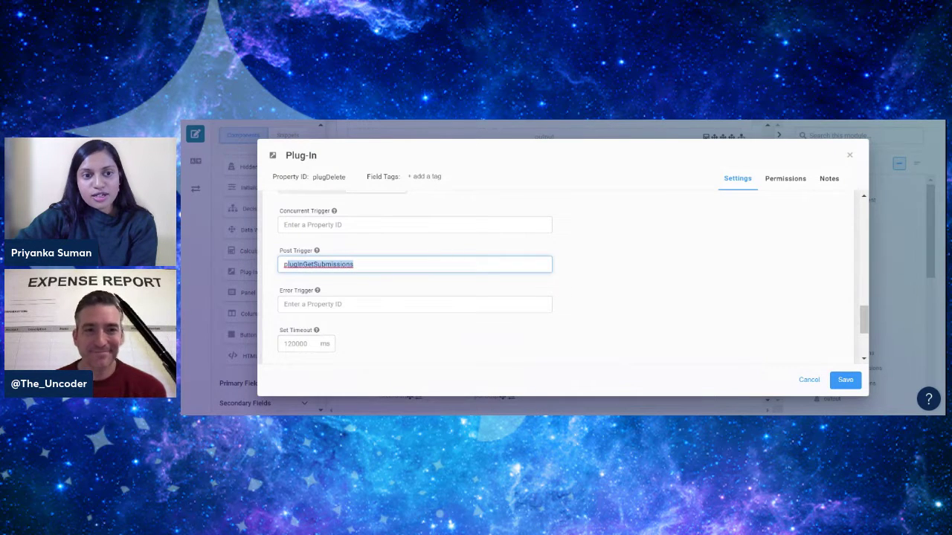
click(849, 155)
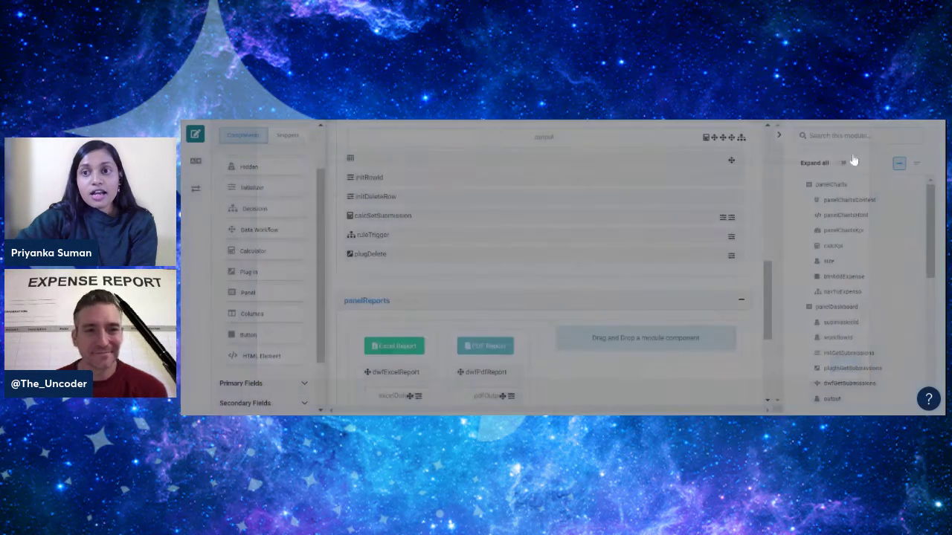
- Review the inputs and outputs of the pluginGetSubmissions plug-in in panelDashboard, and close its settings
scroll(667, 262, up, 10)
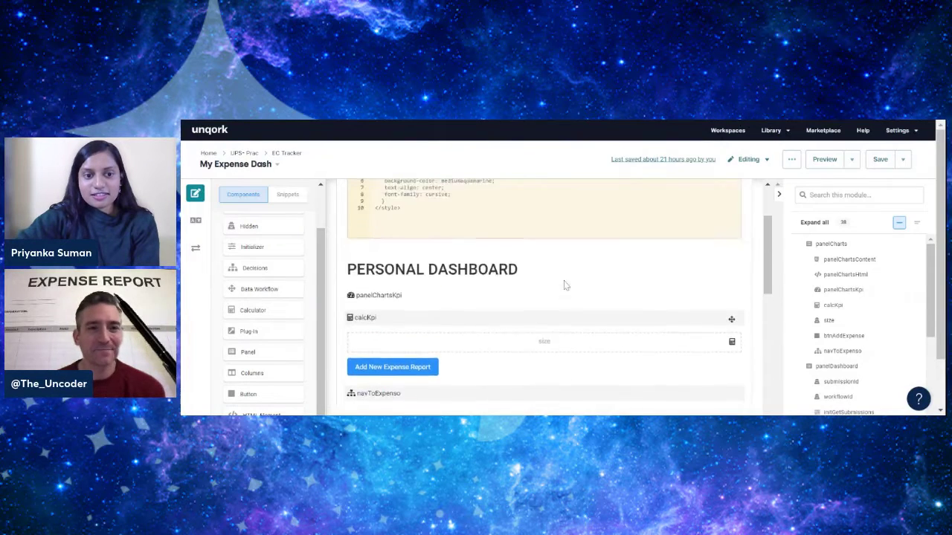
scroll(536, 331, down, 8)
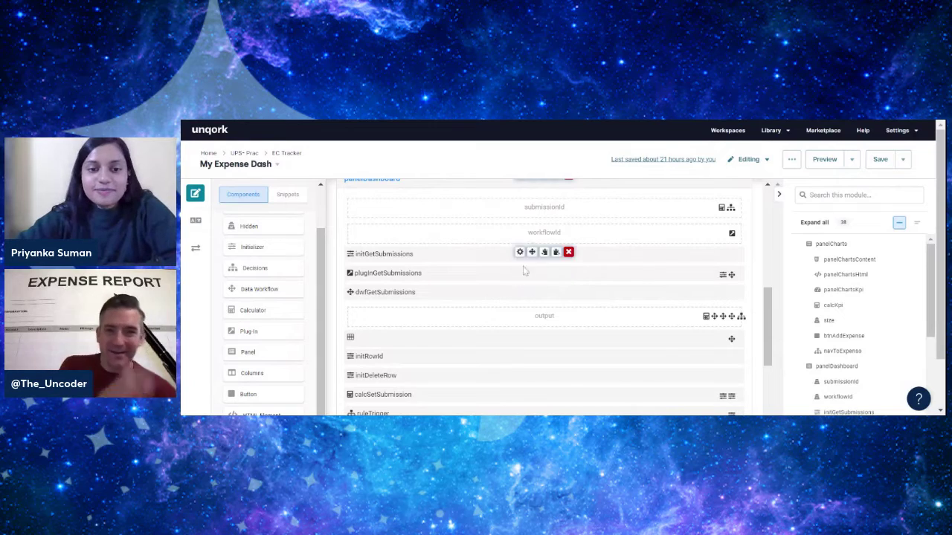
click(520, 270)
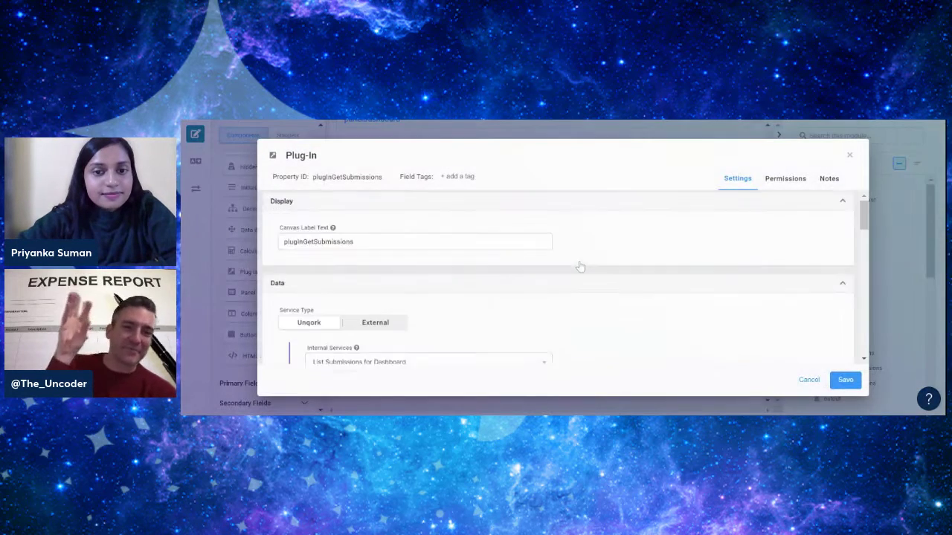
scroll(578, 266, down, 5)
scroll(580, 265, down, 1)
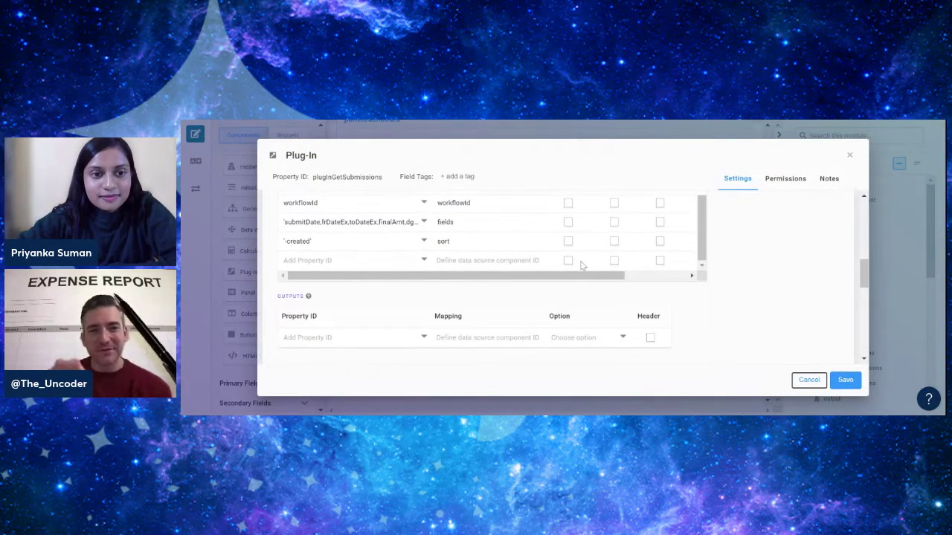
click(849, 155)
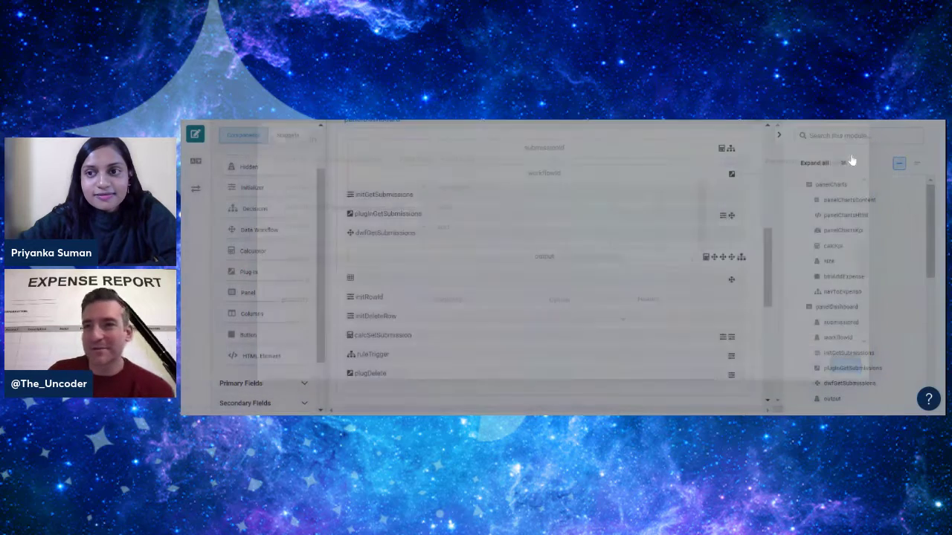
- Look over the components of panelDashboard and the Excel and PDF report components of panelReports on the canvas
scroll(628, 276, up, 1)
scroll(628, 276, down, 2)
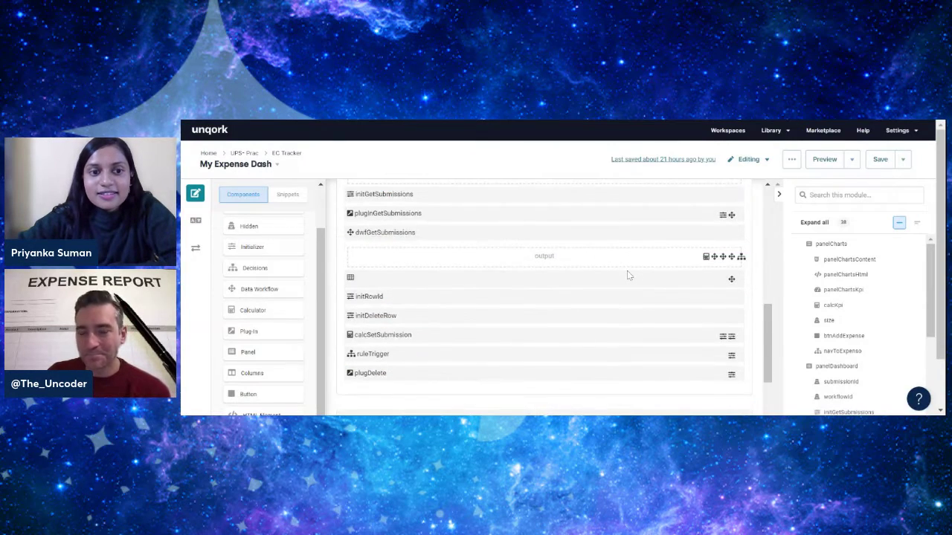
scroll(629, 276, up, 4)
scroll(626, 275, down, 8)
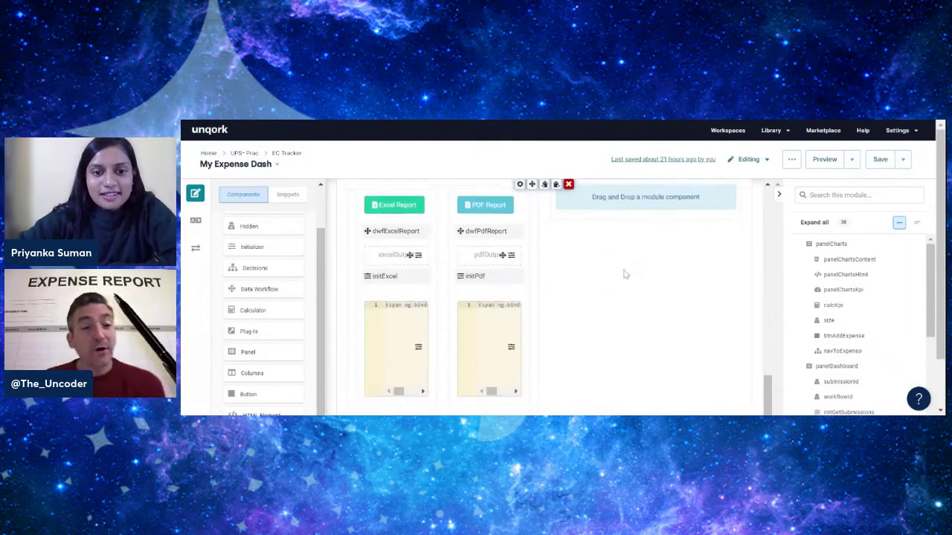
scroll(624, 274, up, 3)
scroll(624, 274, down, 2)
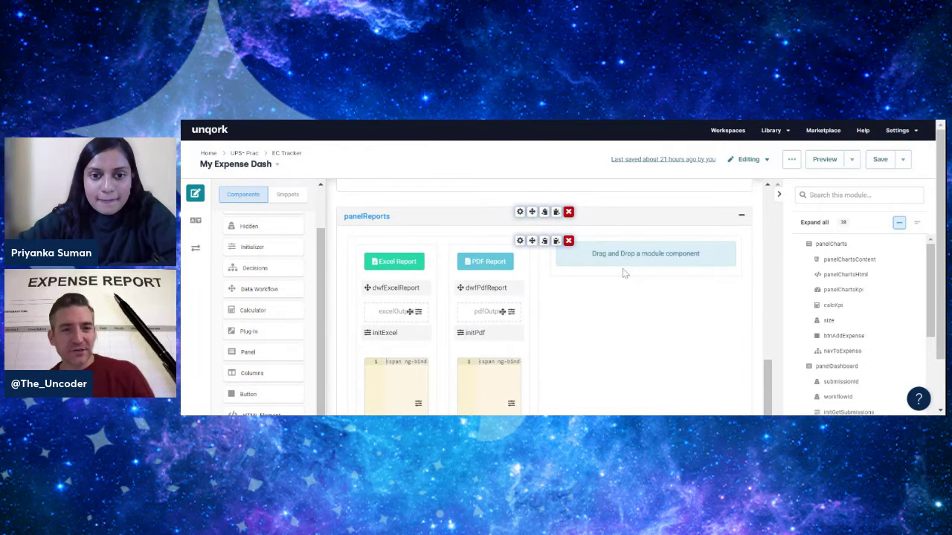
scroll(623, 272, up, 2)
scroll(623, 272, up, 2)
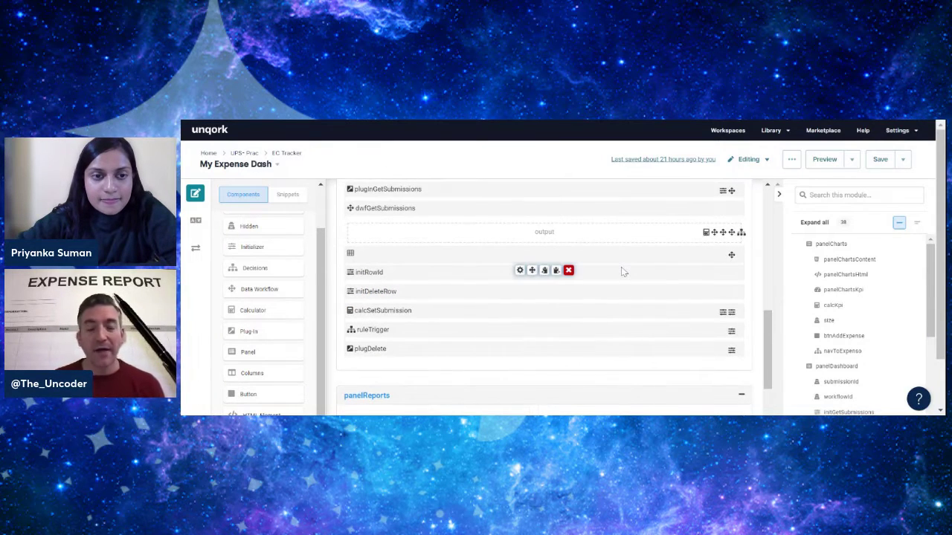
- Reopen the initRowId initializer, review how its trigger type relates to its calcSetSubmission and ruleTrigger outputs, and close its settings
click(520, 273)
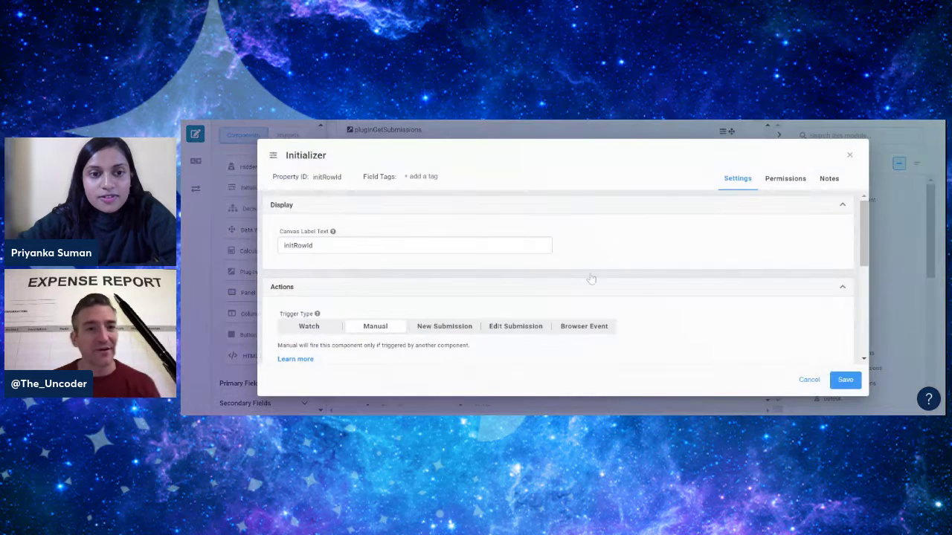
scroll(652, 278, down, 5)
scroll(652, 276, down, 2)
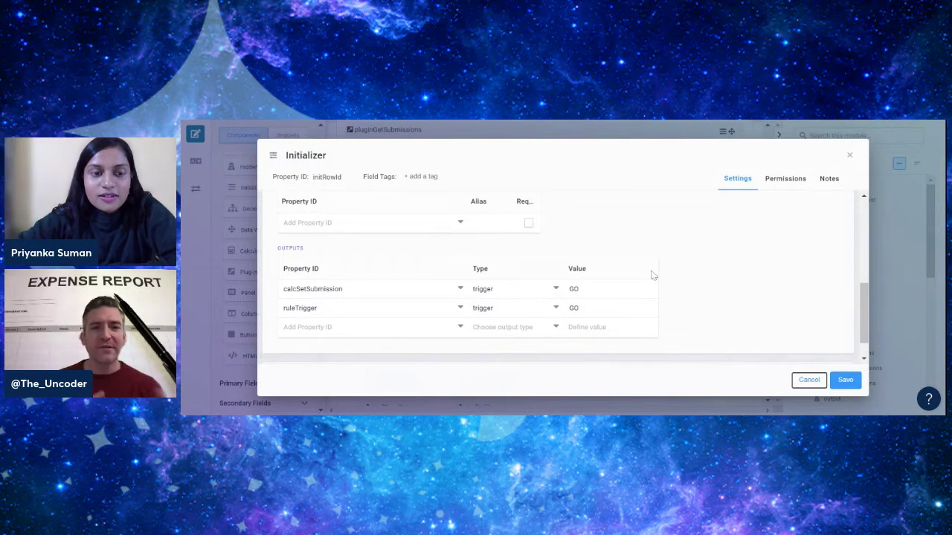
scroll(651, 274, down, 1)
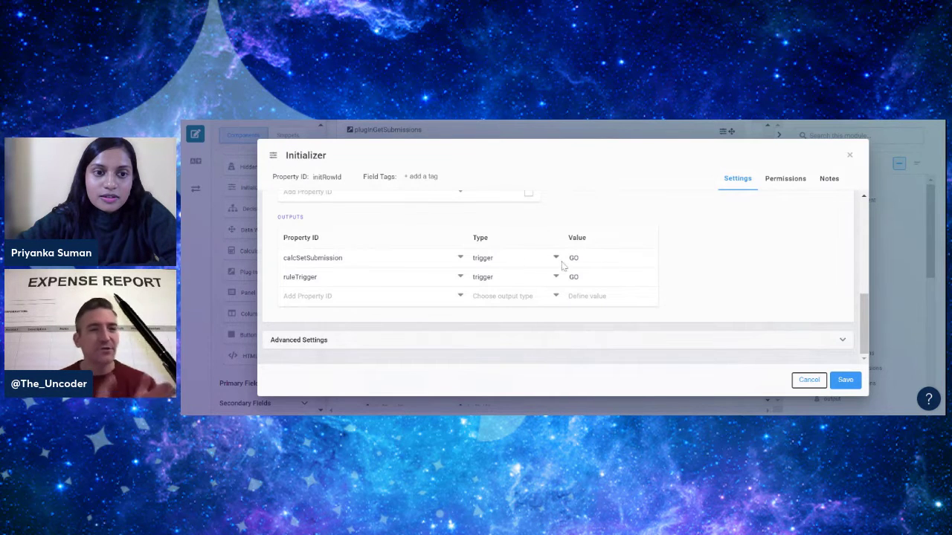
scroll(565, 275, up, 5)
scroll(565, 275, down, 5)
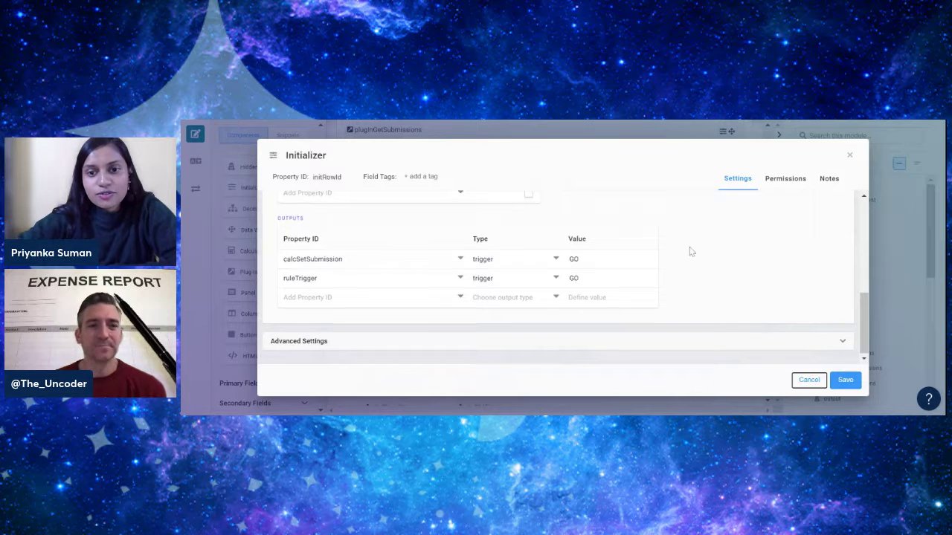
scroll(574, 285, up, 5)
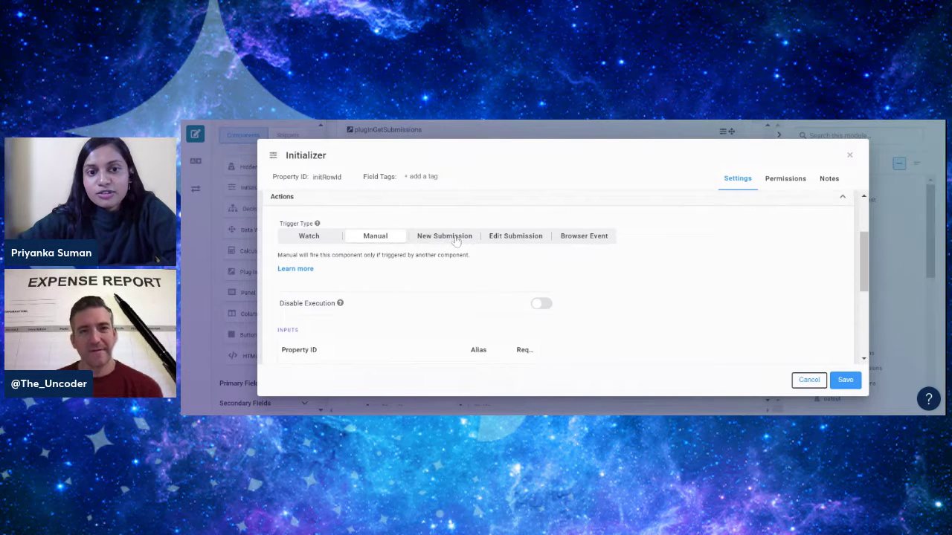
scroll(631, 263, down, 3)
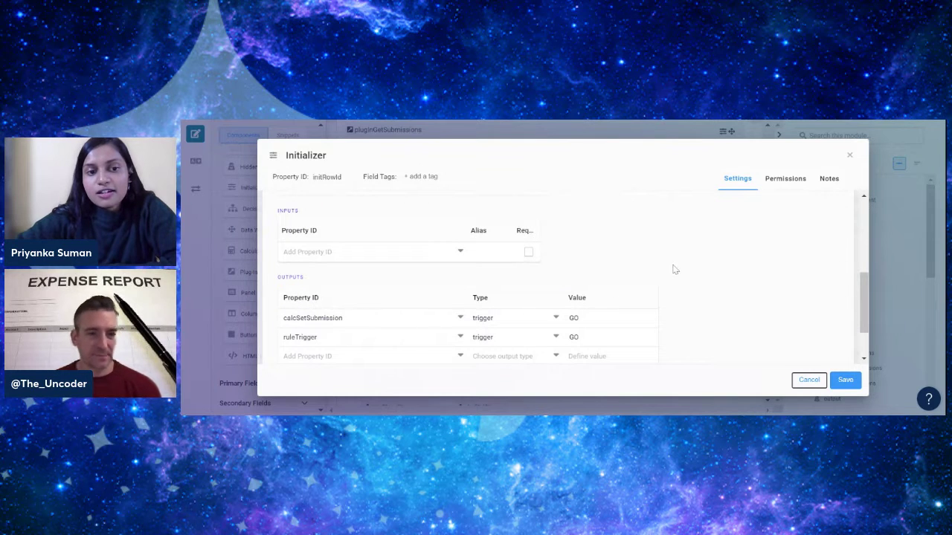
scroll(675, 270, down, 2)
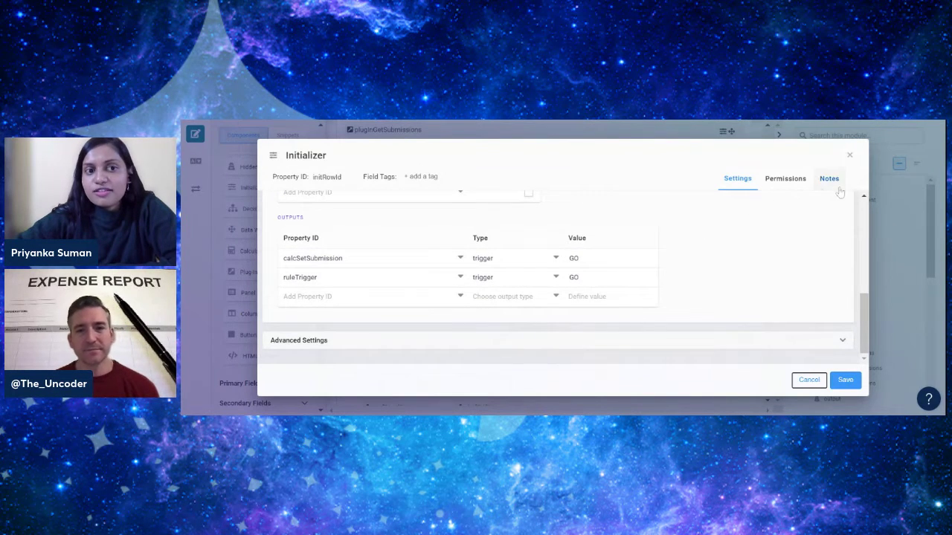
click(849, 154)
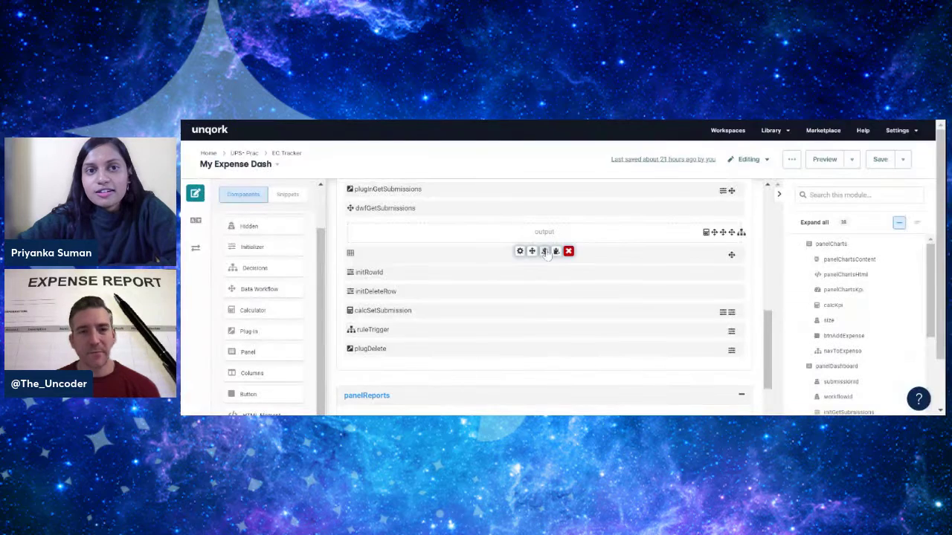
- Look over the Excel and PDF report buttons, data workflows, outputs, initializers and content components in panelReports
scroll(551, 256, down, 2)
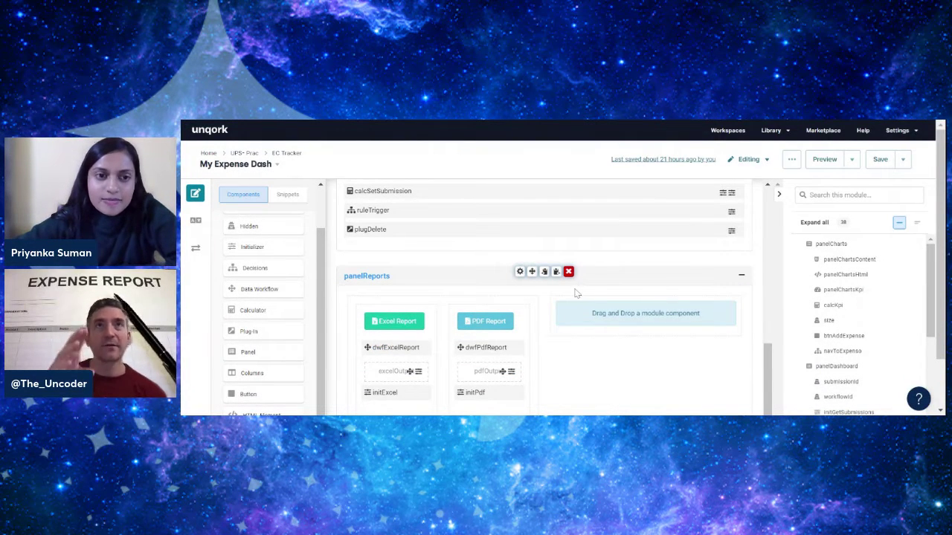
scroll(574, 293, down, 1)
scroll(574, 293, up, 1)
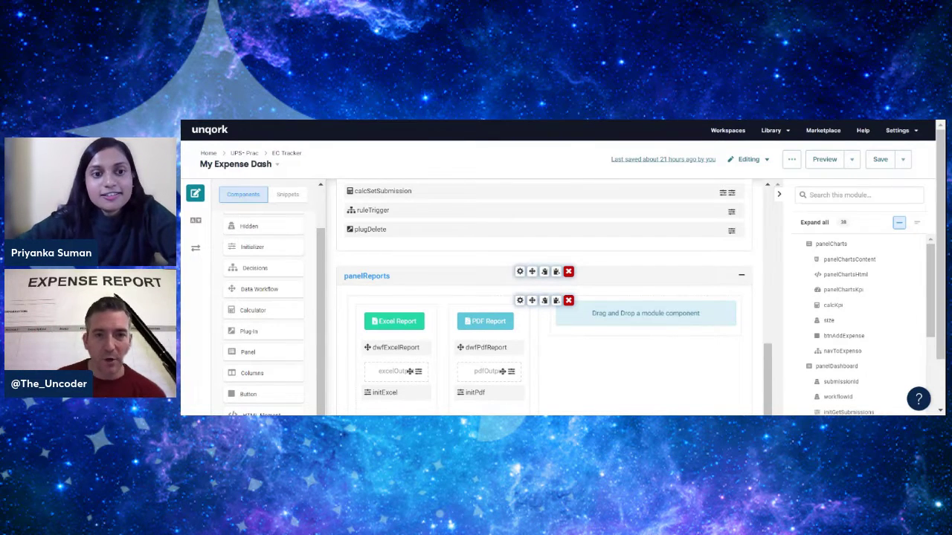
scroll(593, 311, down, 1)
scroll(594, 310, down, 1)
scroll(597, 310, down, 2)
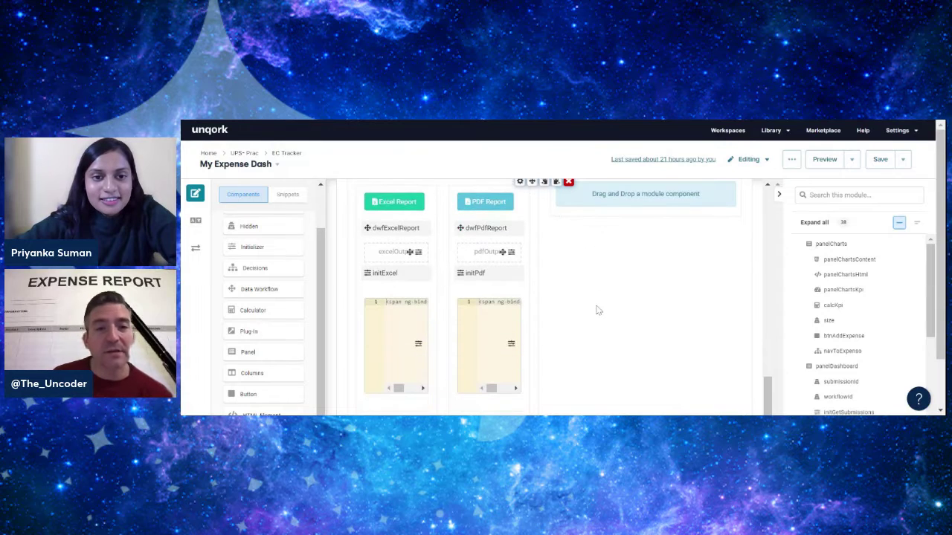
scroll(597, 310, up, 4)
scroll(597, 310, down, 4)
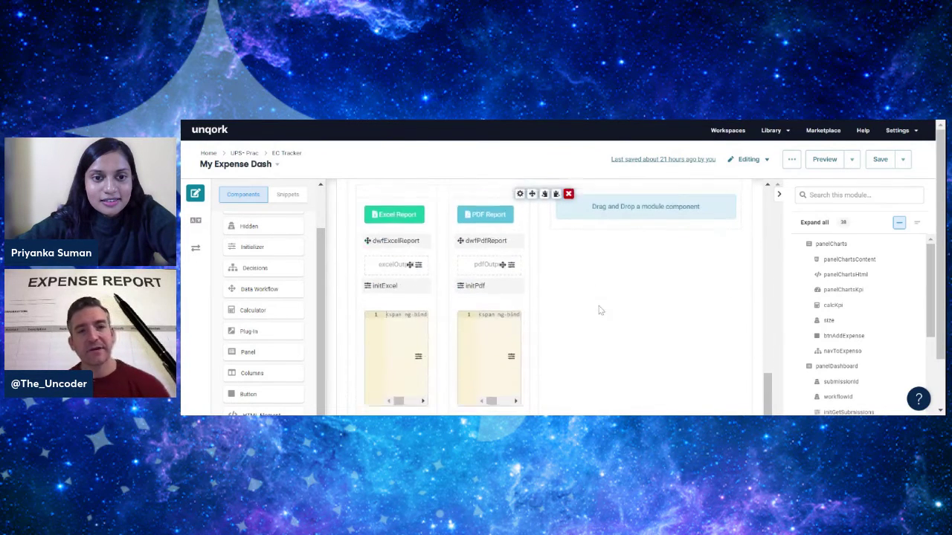
- Review the action type and Trigger on Click settings of the Excel Report button in panelReports, and close its settings
mouse_move(396, 214)
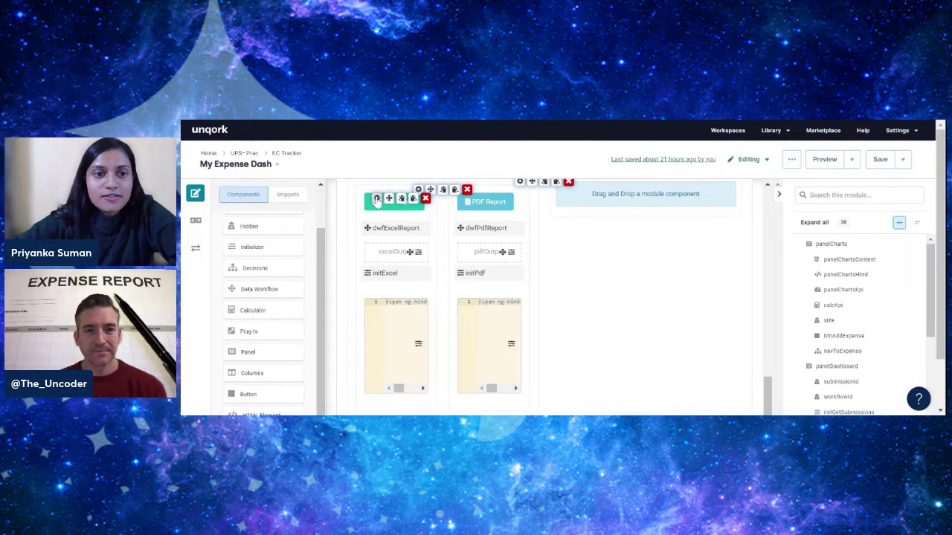
click(376, 199)
scroll(603, 247, down, 6)
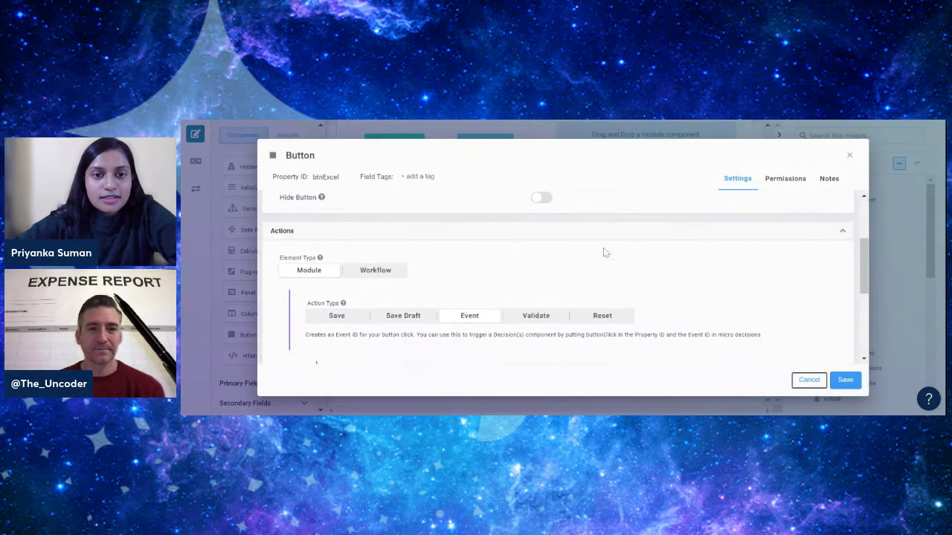
scroll(530, 280, down, 2)
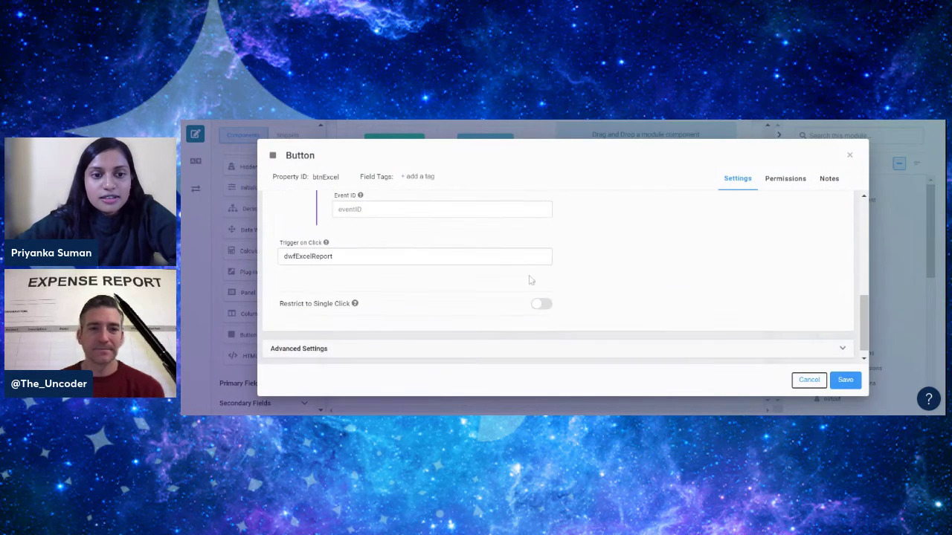
click(849, 155)
- Examine the Input, HTML Table and Output operators of the dwfExcelReport data workflow, and close its settings
mouse_move(374, 231)
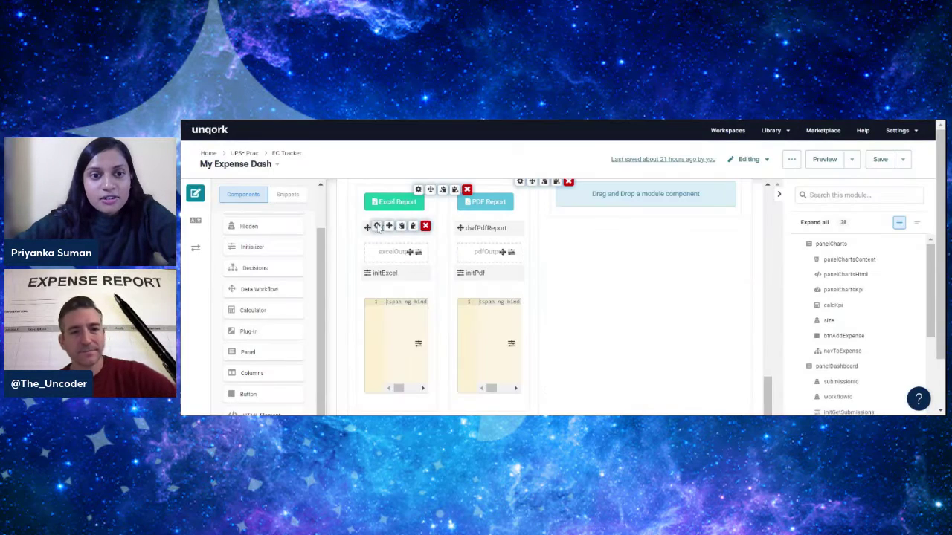
click(377, 227)
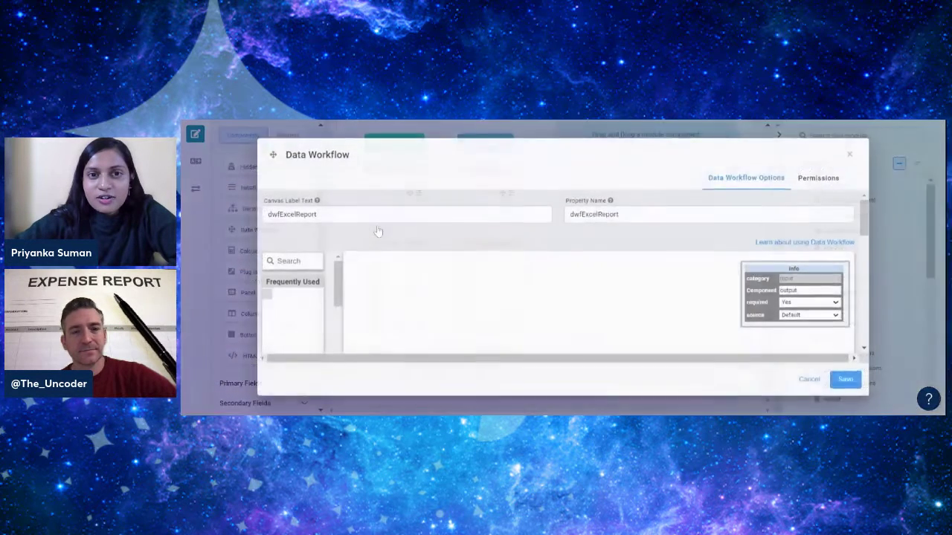
scroll(585, 302, down, 1)
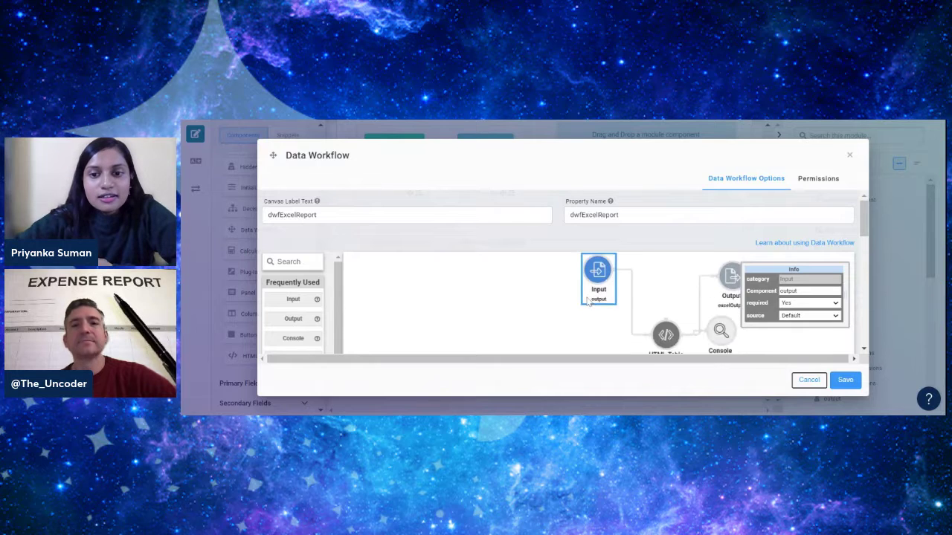
scroll(625, 286, down, 2)
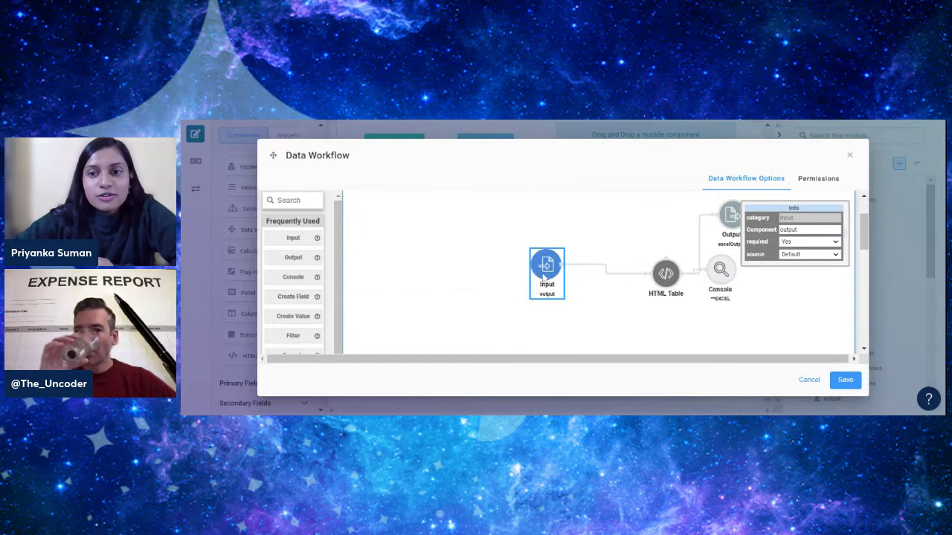
click(664, 276)
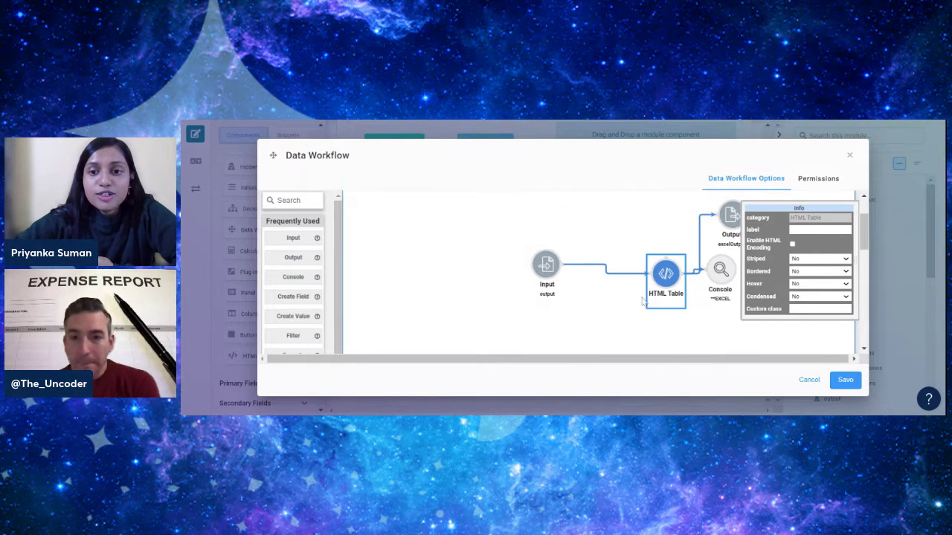
click(731, 218)
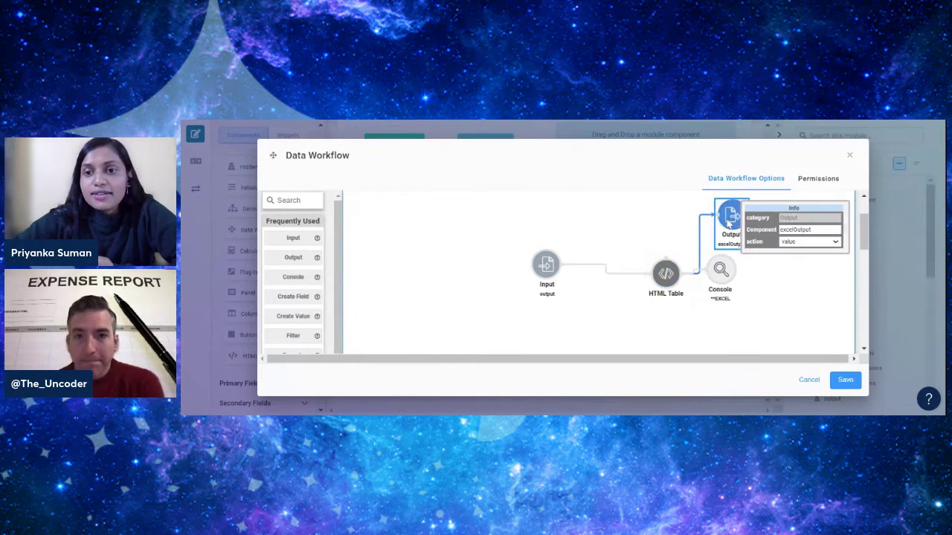
drag(766, 208, 774, 274)
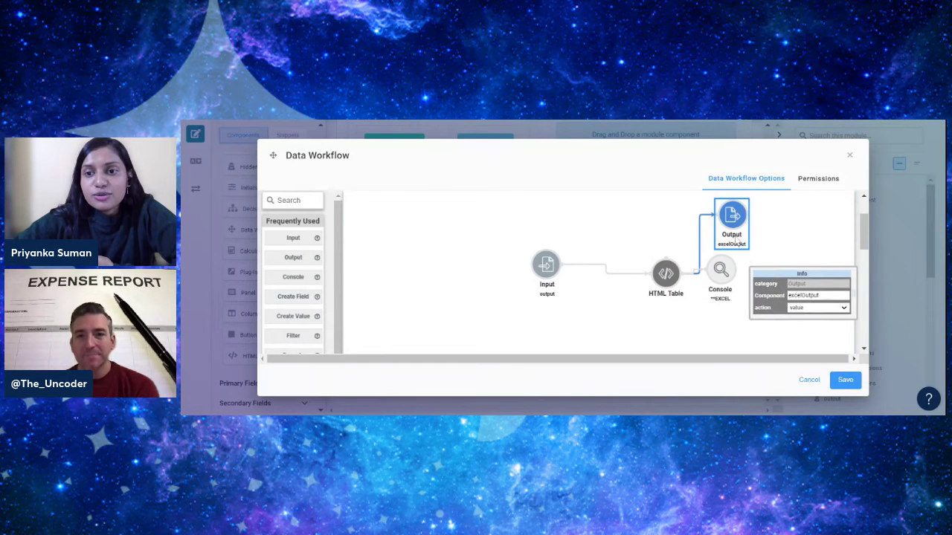
click(849, 155)
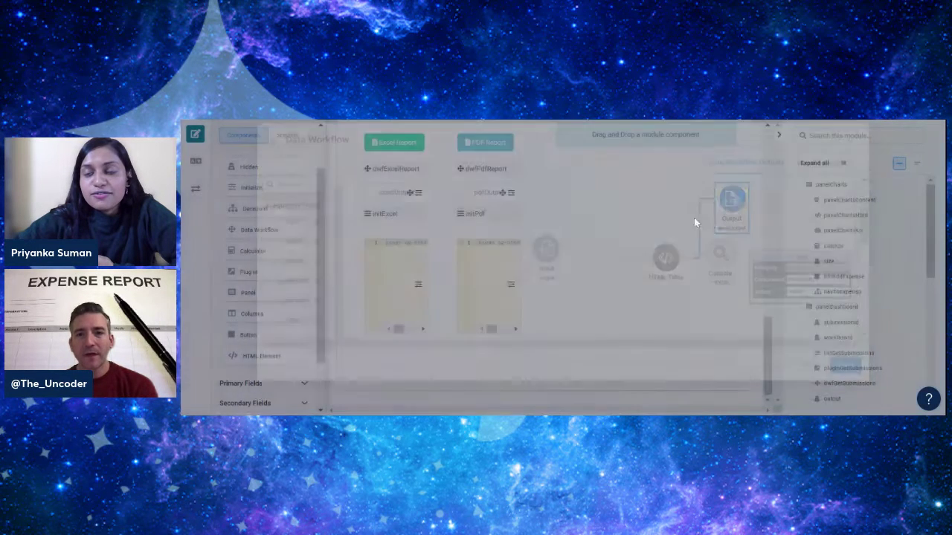
- Collapse the module component tree, review the inputs and outputs of the initExcel initializer, and close its settings
scroll(446, 287, down, 1)
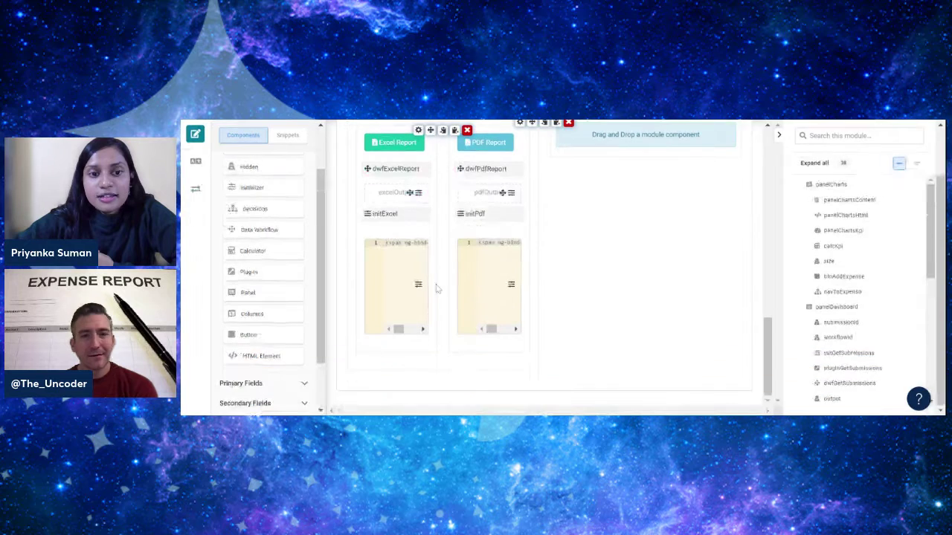
click(779, 138)
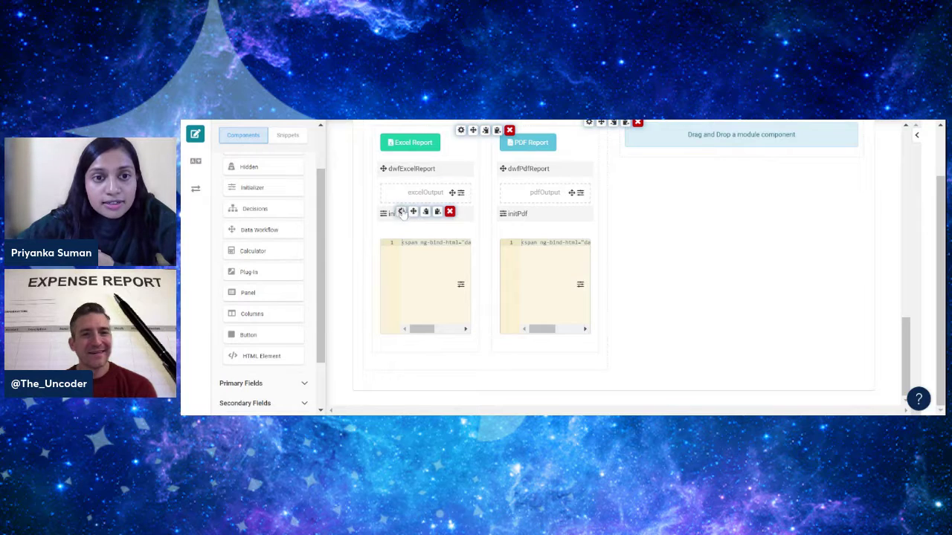
click(402, 212)
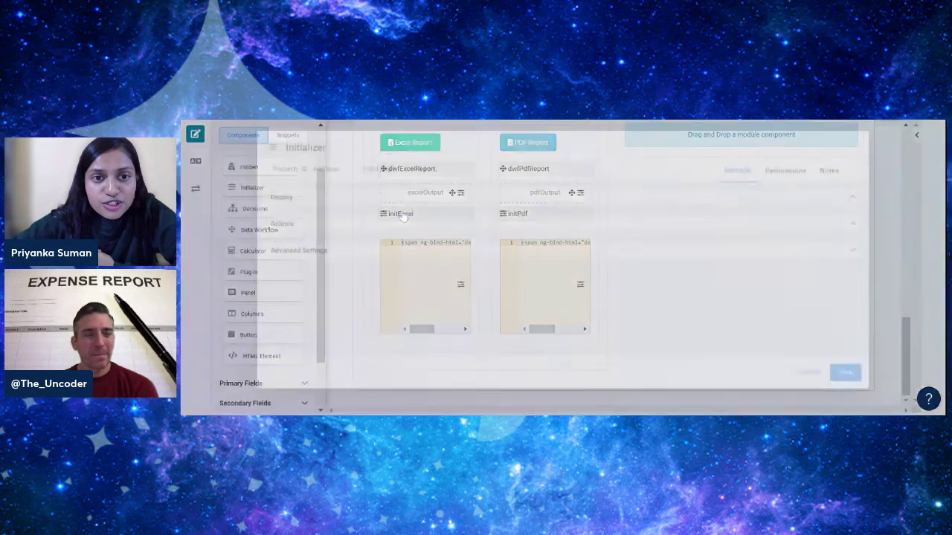
scroll(461, 257, down, 3)
scroll(433, 277, down, 2)
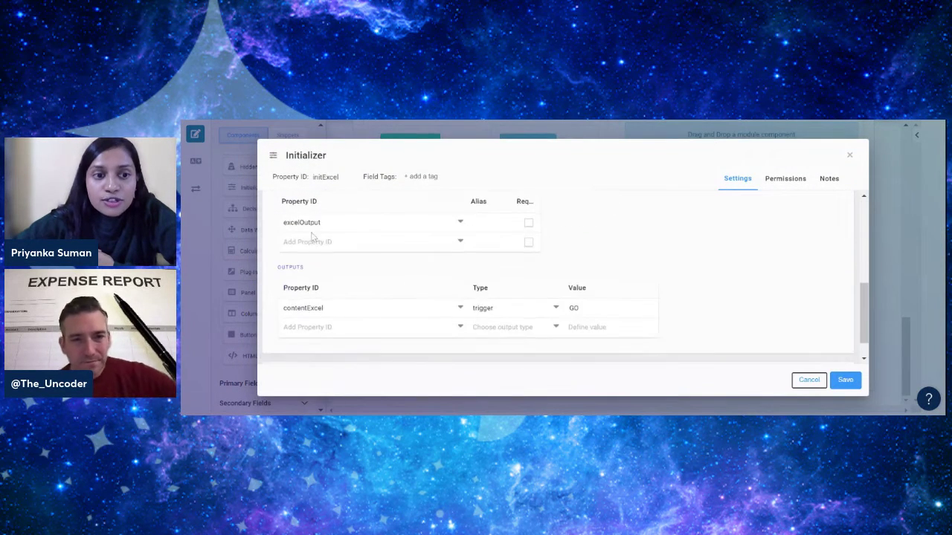
click(299, 222)
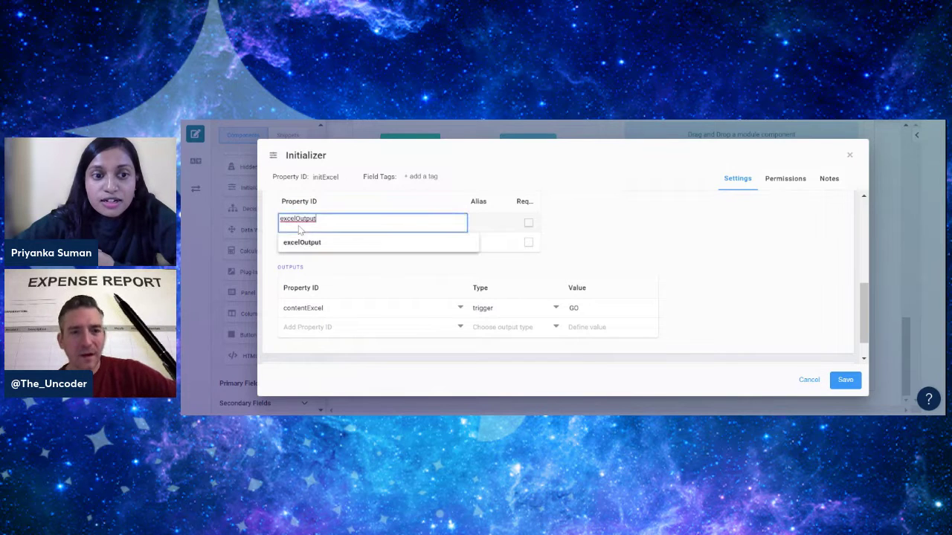
click(592, 248)
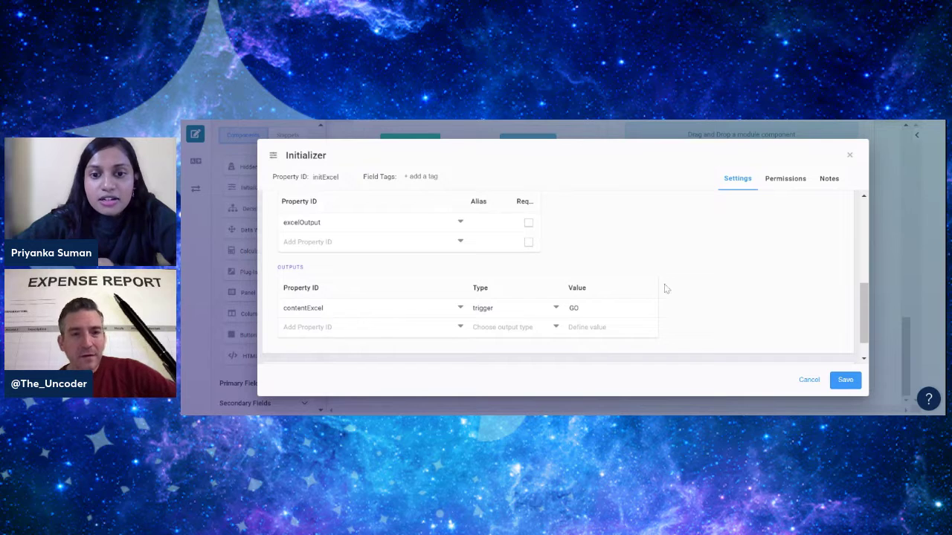
click(849, 155)
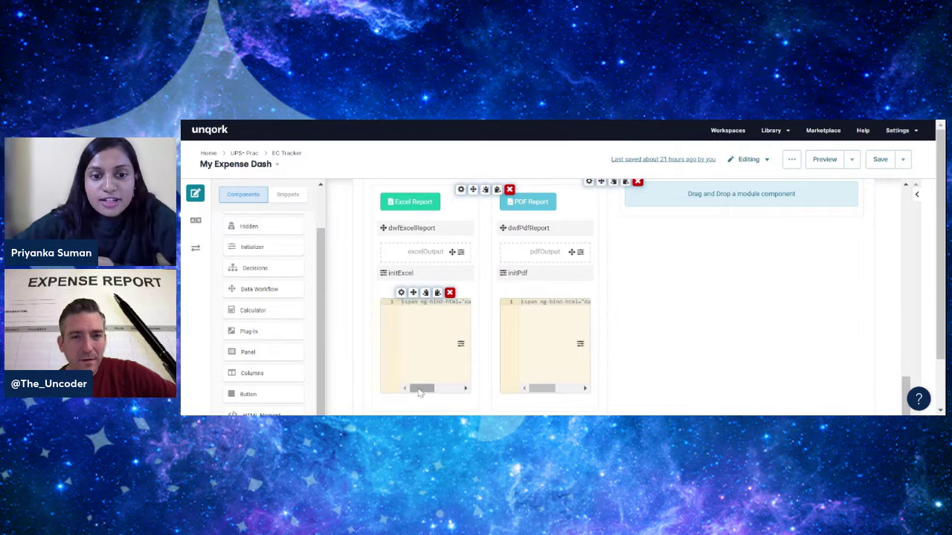
- Inspect the excelOutput reference in the contentExcel code, review the component's download labels, download link and hide options, and close its settings
drag(419, 392, 440, 394)
double_click(440, 302)
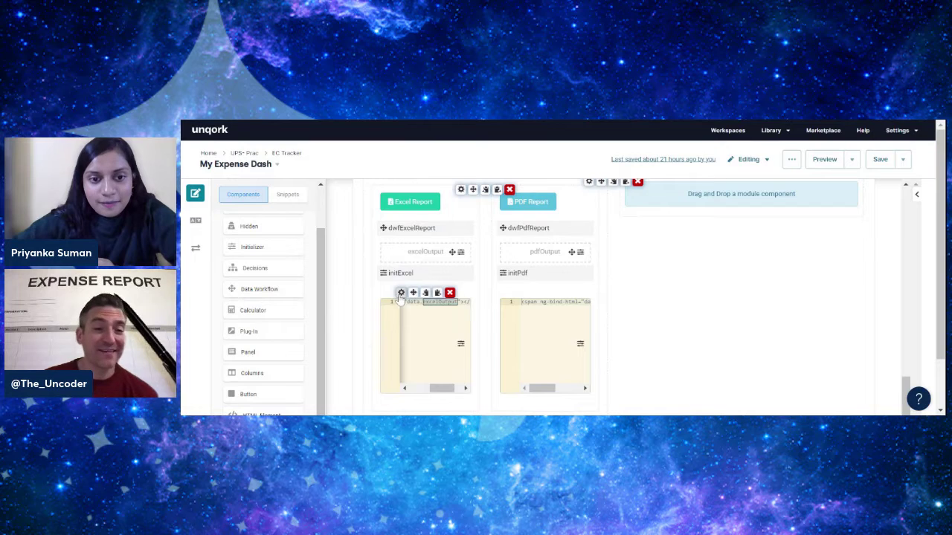
scroll(399, 300, down, 1)
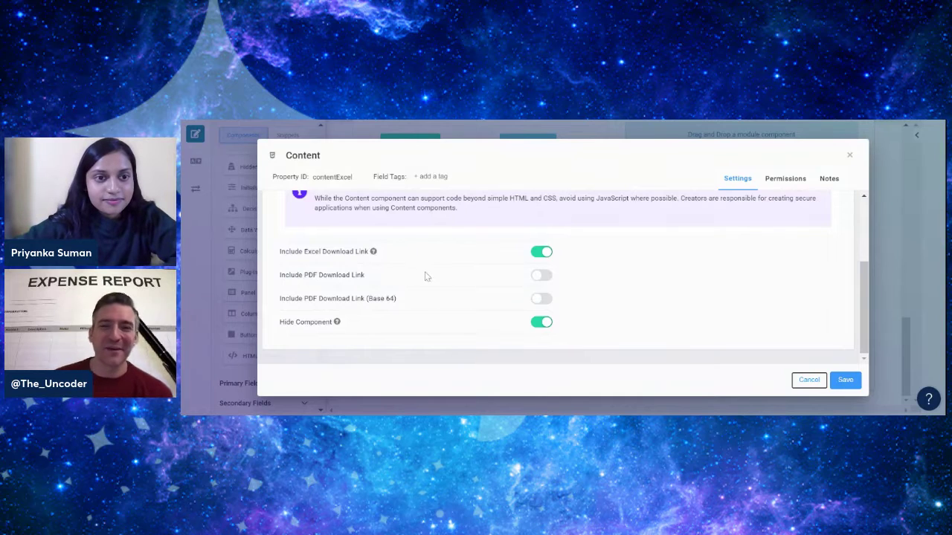
scroll(426, 276, up, 1)
scroll(426, 276, down, 1)
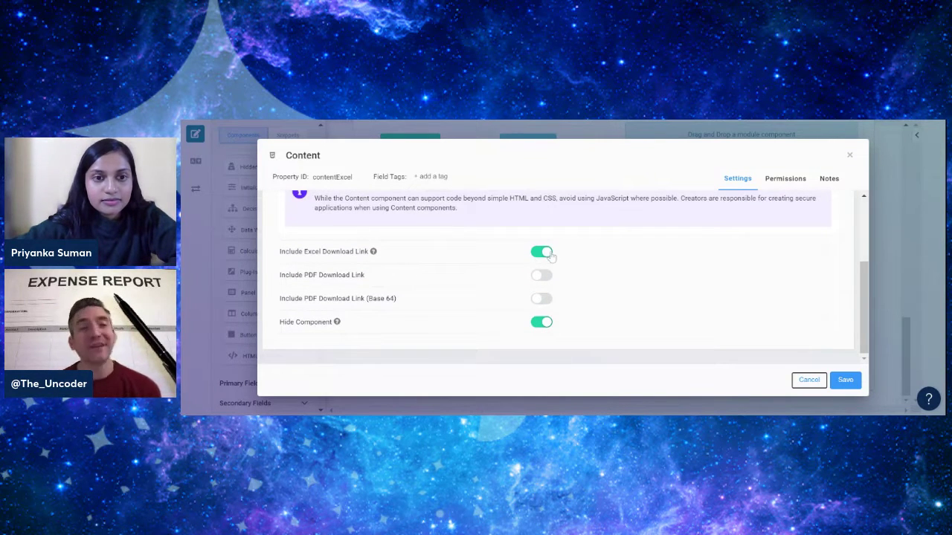
scroll(577, 275, up, 2)
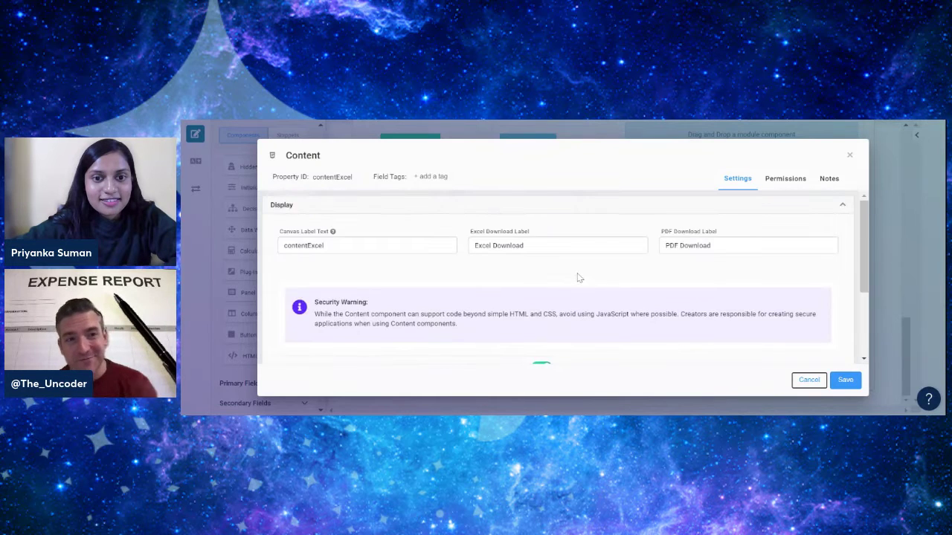
scroll(575, 276, down, 2)
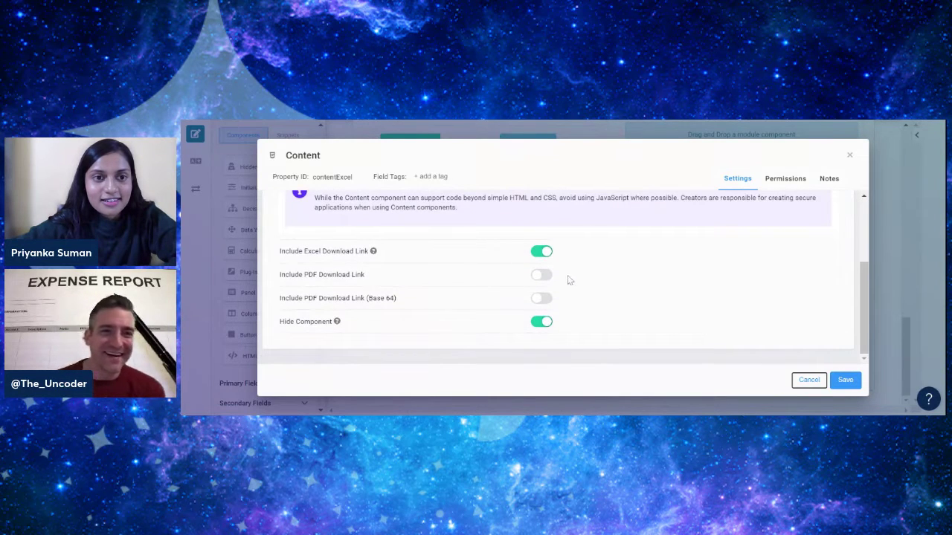
scroll(567, 280, up, 1)
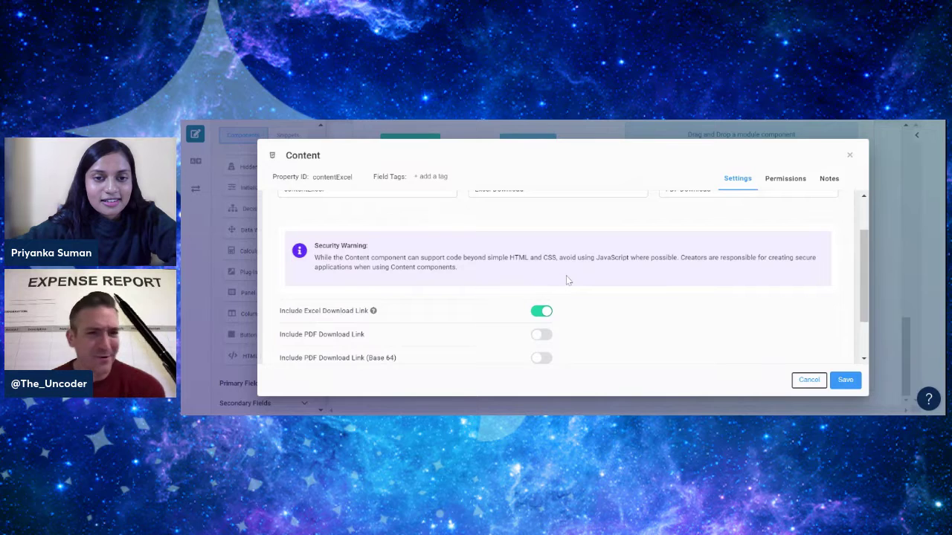
scroll(565, 282, up, 1)
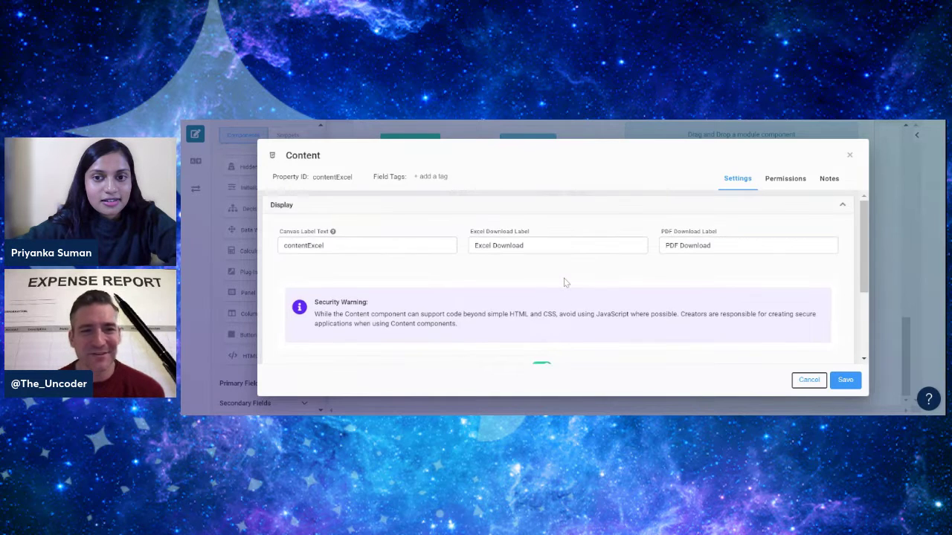
scroll(564, 281, down, 1)
scroll(564, 281, down, 1)
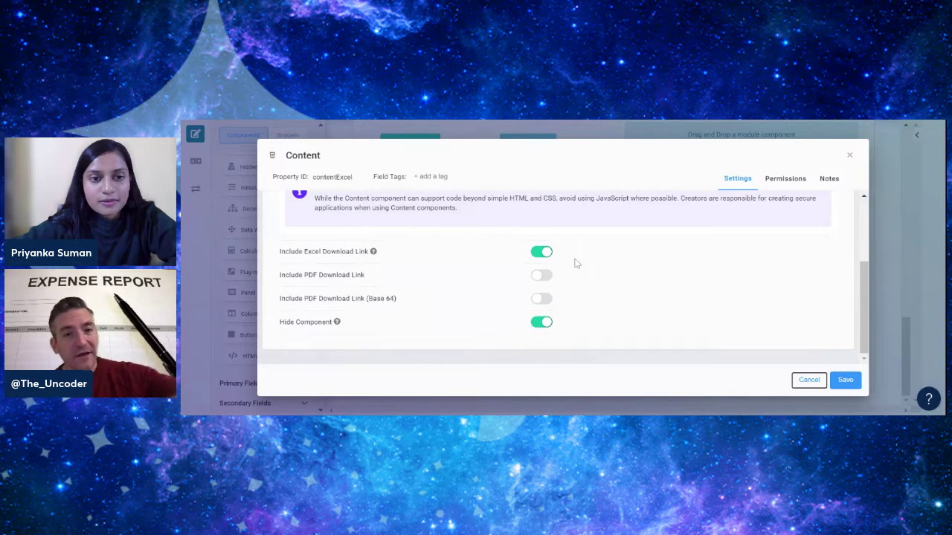
scroll(576, 263, up, 2)
scroll(580, 261, down, 2)
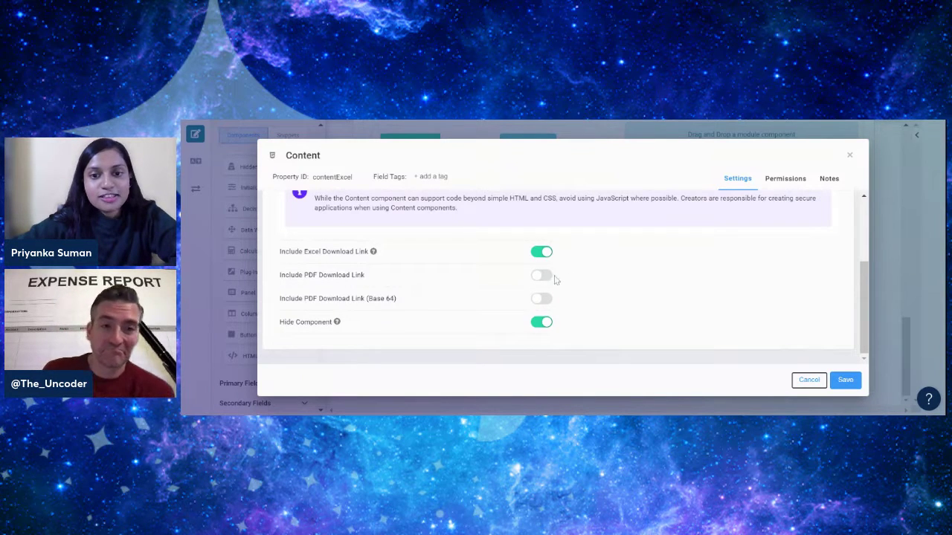
click(850, 157)
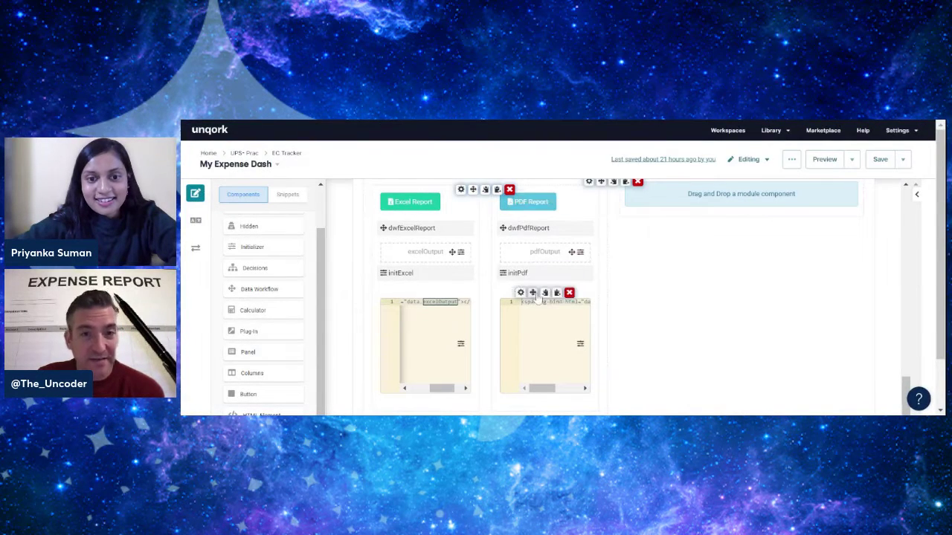
- Review the contentPdf component's download labels, PDF download link and hide options, and close its settings
click(521, 293)
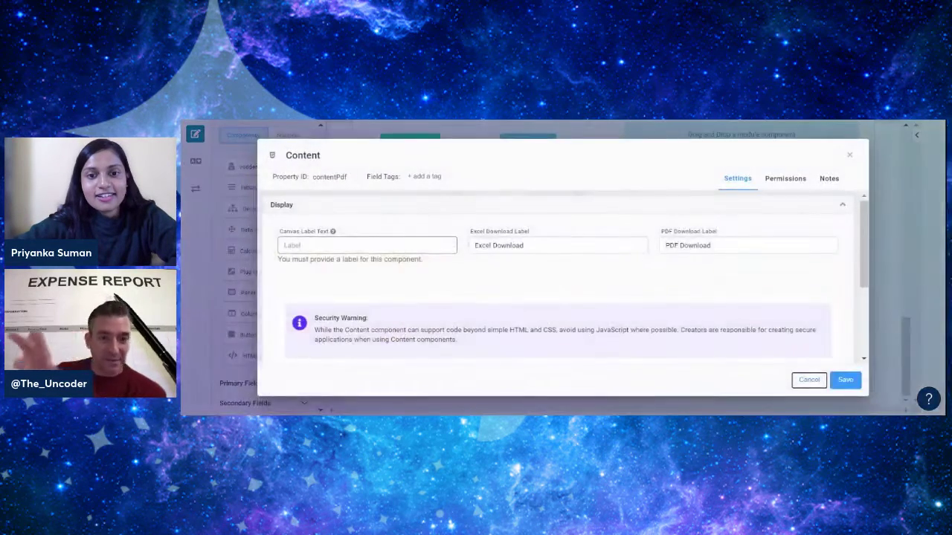
scroll(637, 259, down, 5)
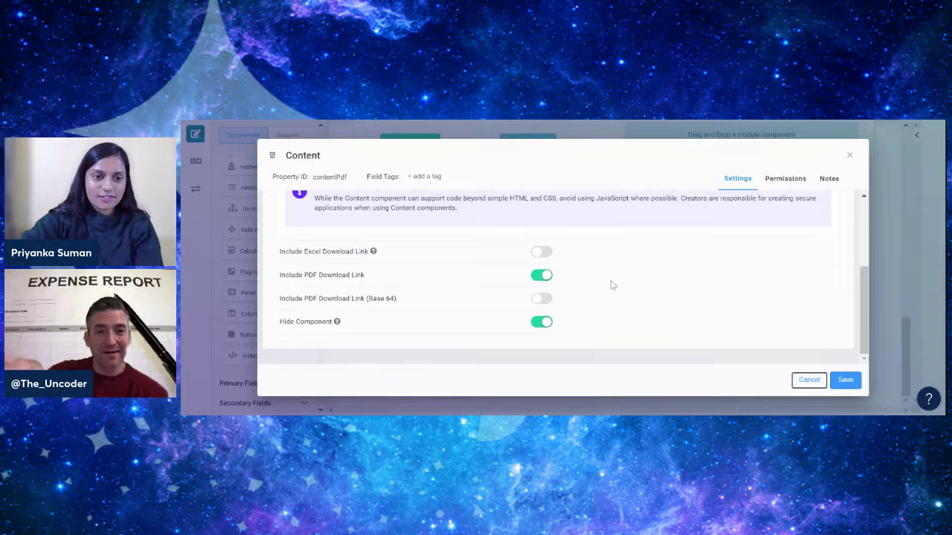
scroll(612, 284, up, 2)
scroll(595, 284, down, 2)
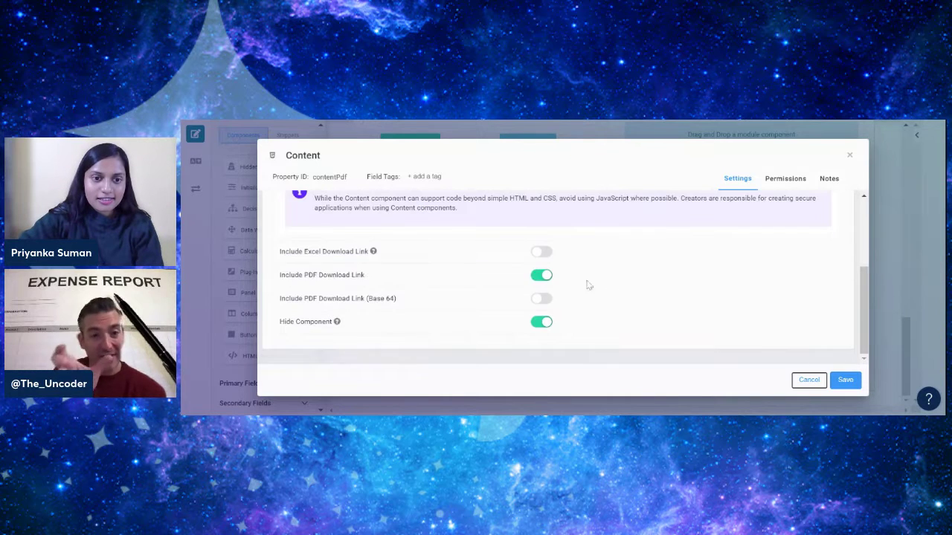
drag(295, 284, 372, 277)
double_click(291, 275)
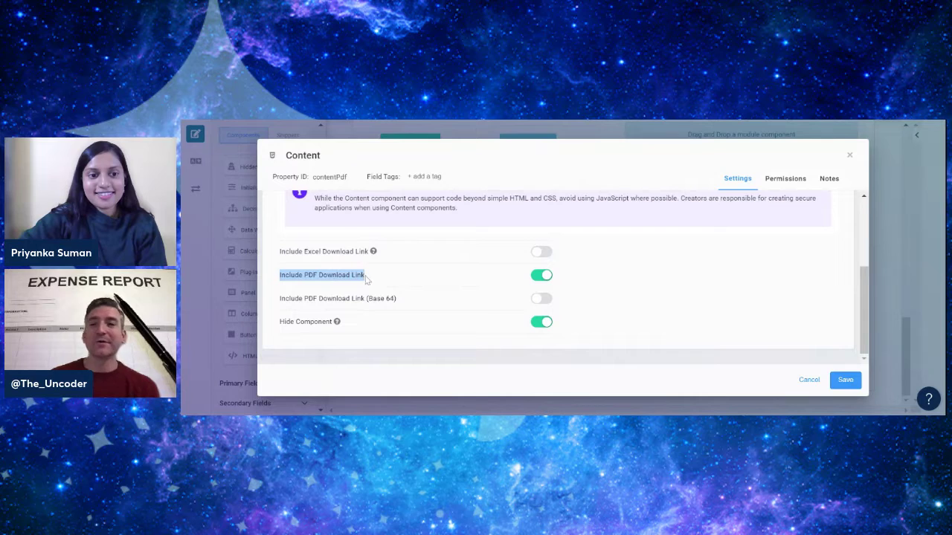
click(850, 156)
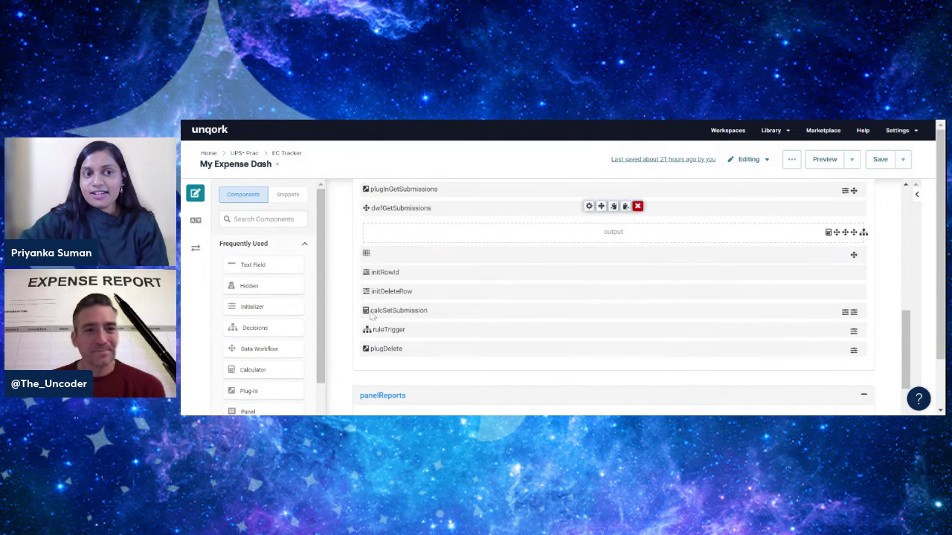
- Open a new expense report from the Expenso dashboard and look over the Expense Sheet page
scroll(558, 264, up, 3)
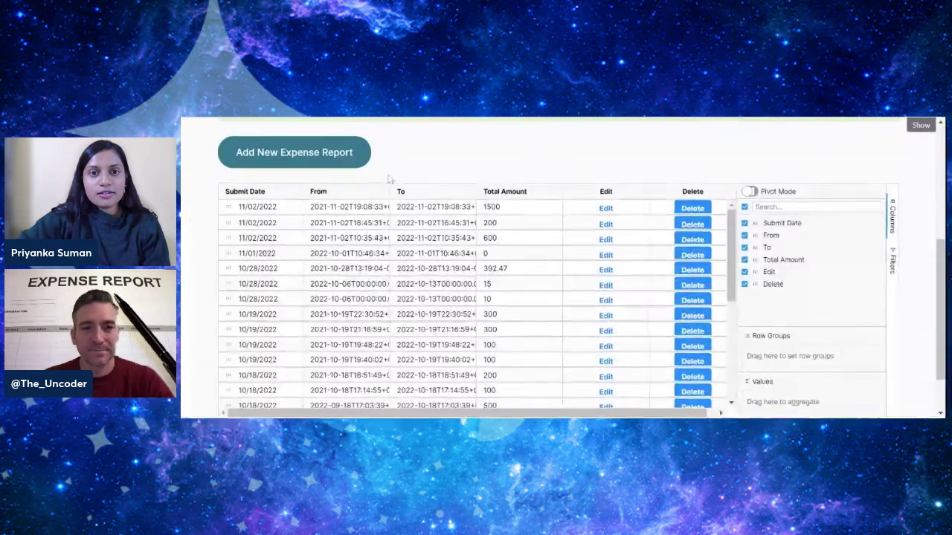
scroll(296, 280, up, 3)
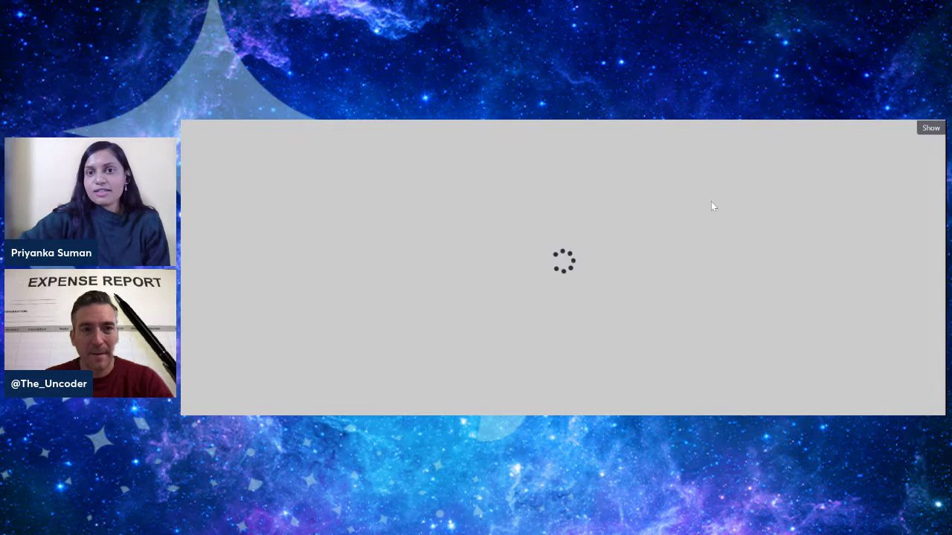
scroll(607, 257, down, 1)
scroll(549, 261, up, 1)
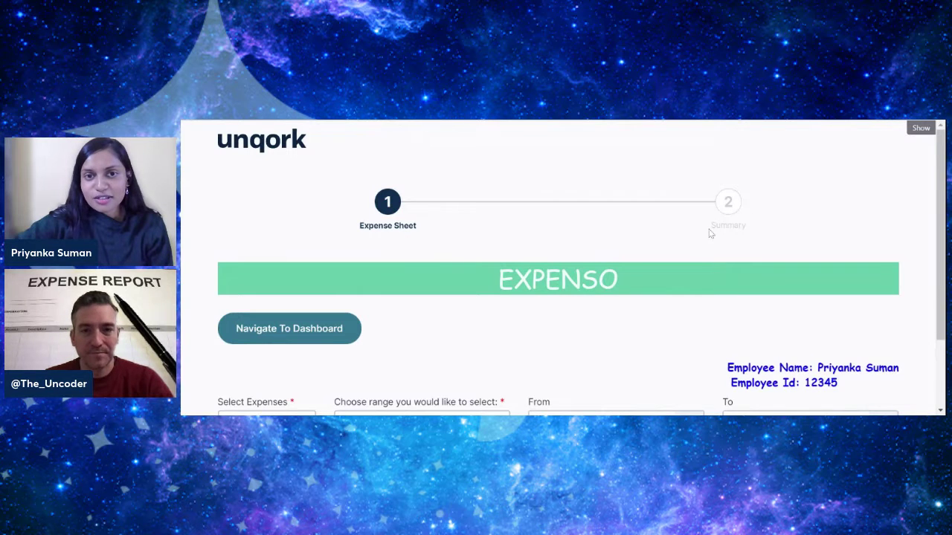
scroll(662, 238, down, 2)
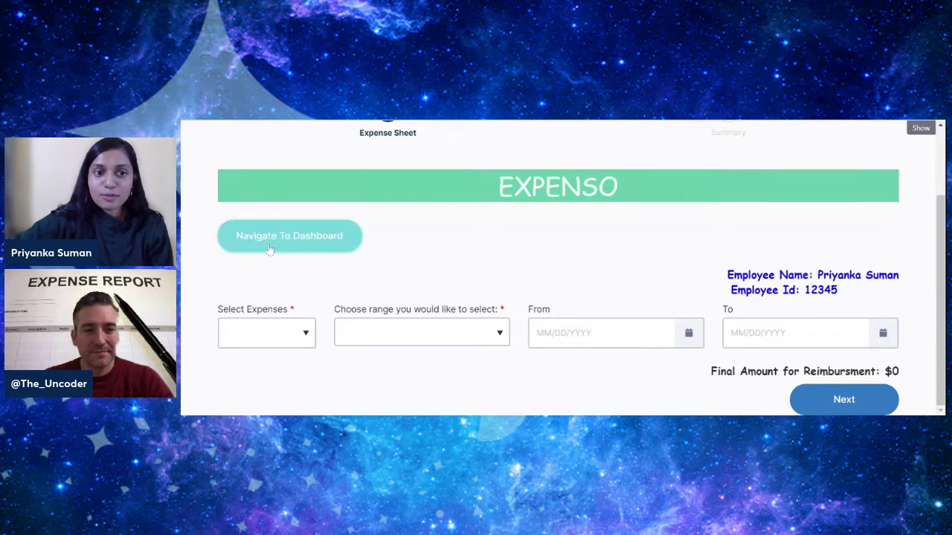
scroll(402, 256, up, 2)
scroll(433, 263, down, 2)
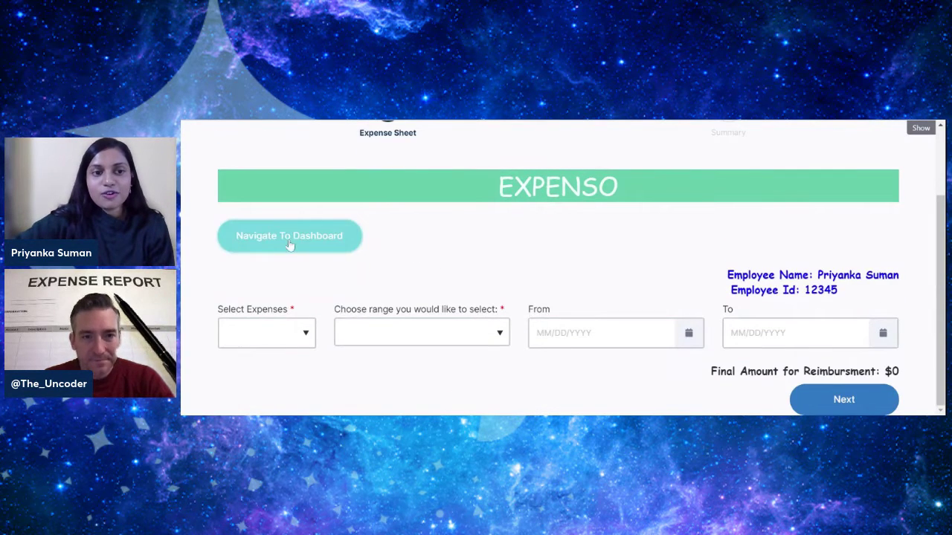
- Choose Car Expenses as the expense category and add a new row to the car expenses grid
click(286, 341)
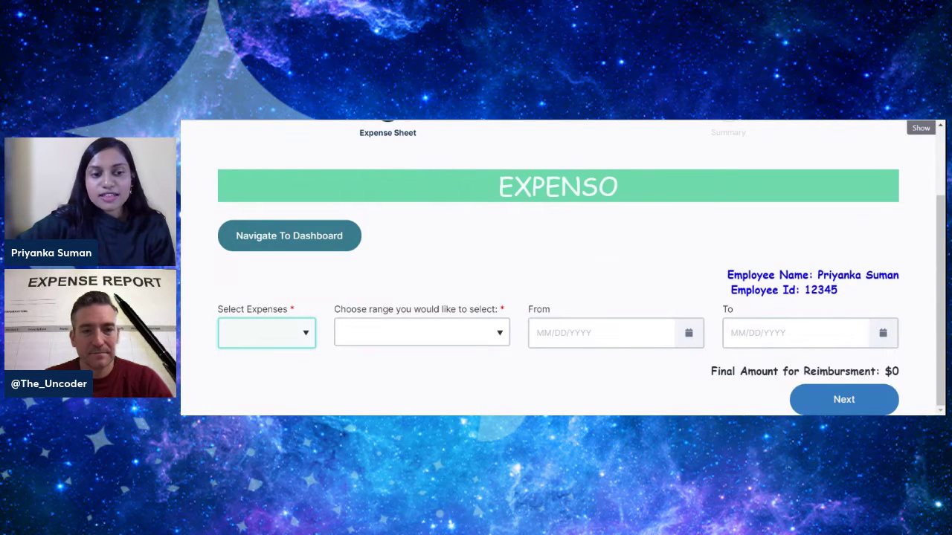
click(288, 360)
scroll(470, 329, down, 4)
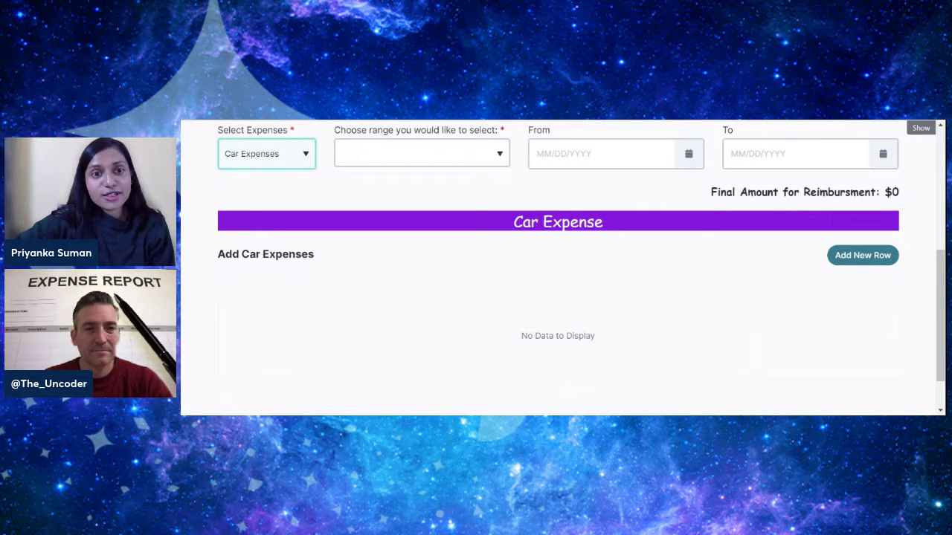
click(856, 258)
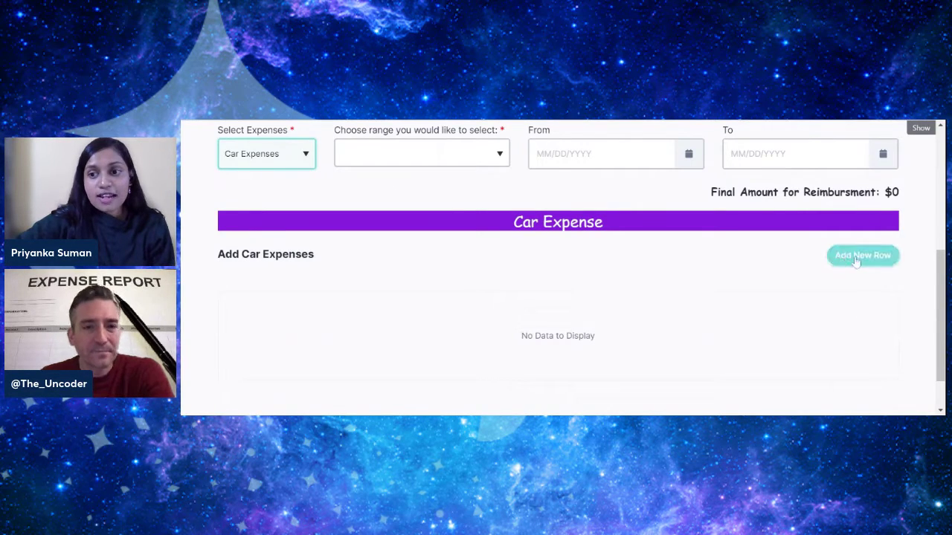
click(861, 263)
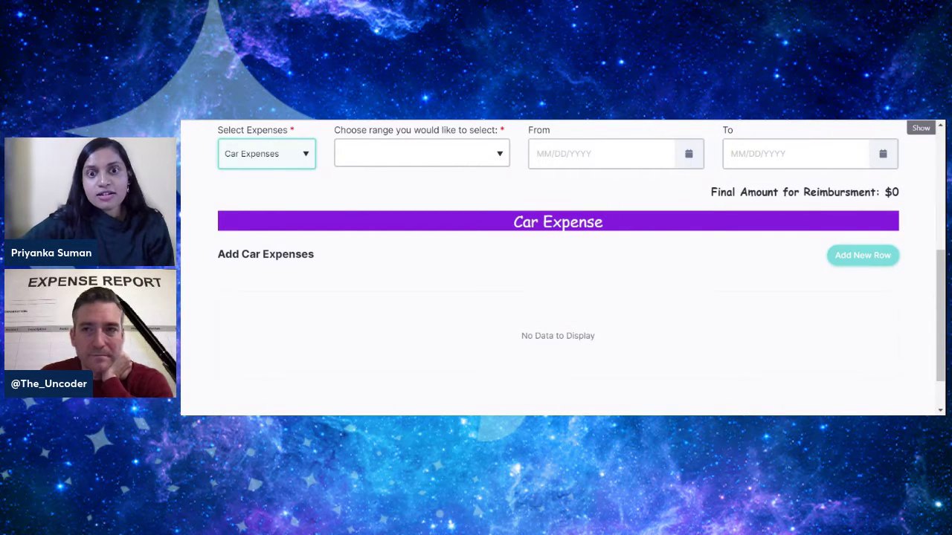
click(845, 260)
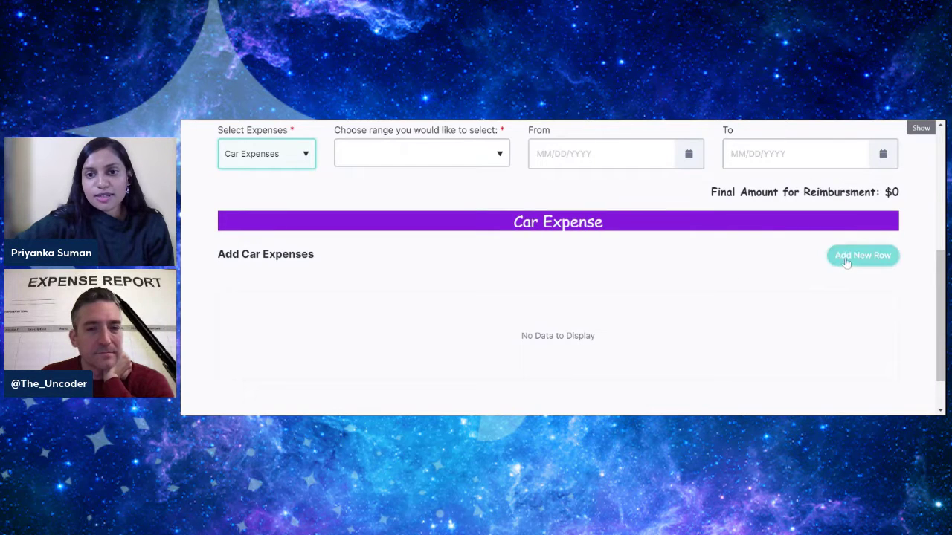
click(845, 260)
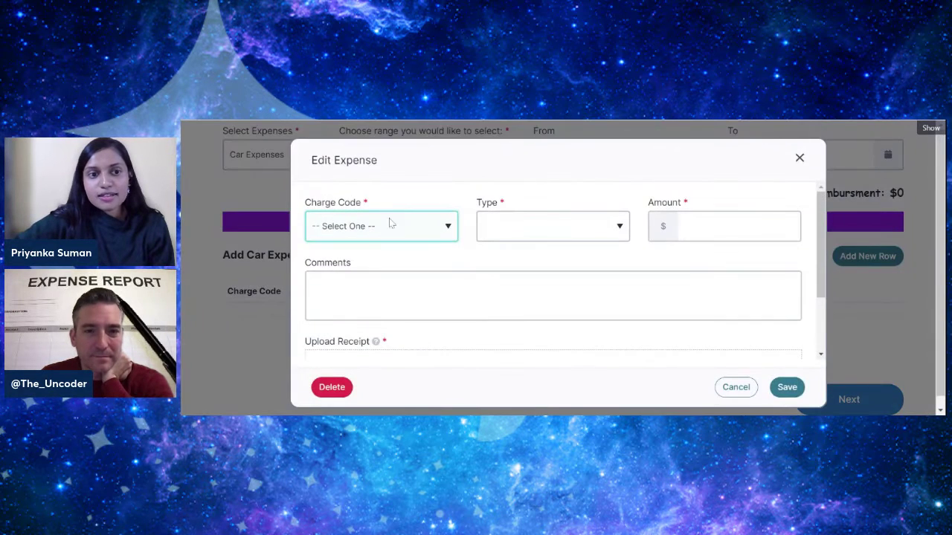
- Set the car expense's charge code to Client Meeting, its type to Fuel and its amount to $100
click(348, 250)
click(513, 227)
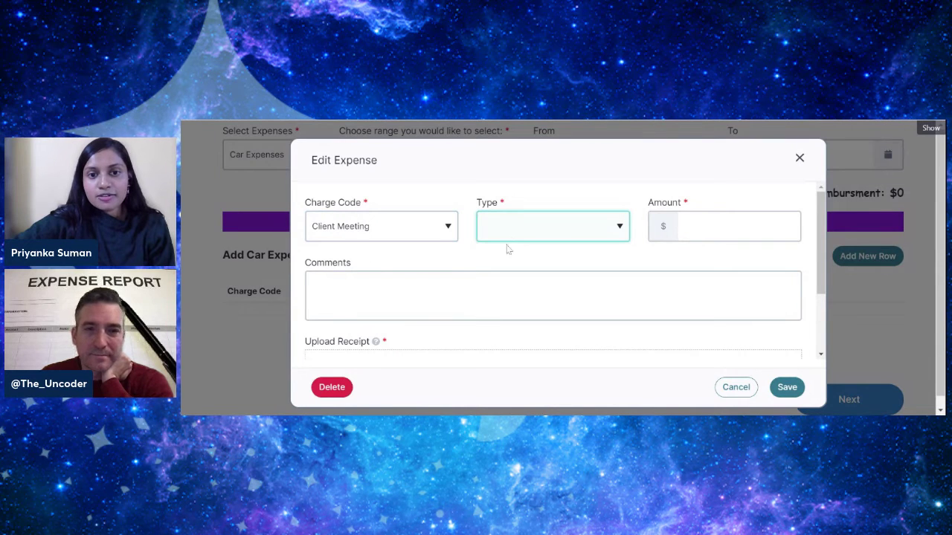
click(494, 259)
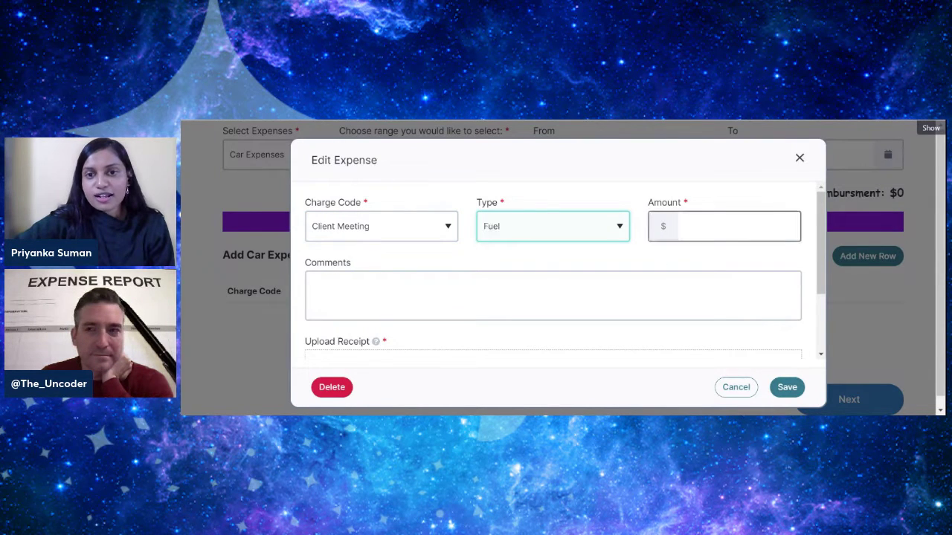
click(714, 226)
text(100)
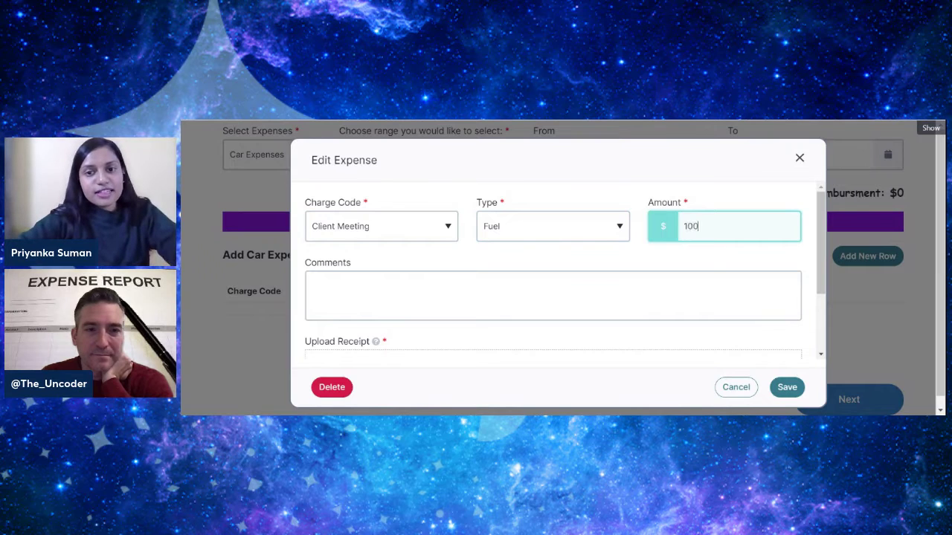
- Upload 100.JPG as the receipt and save the car expense row
scroll(658, 249, down, 1)
scroll(658, 250, down, 2)
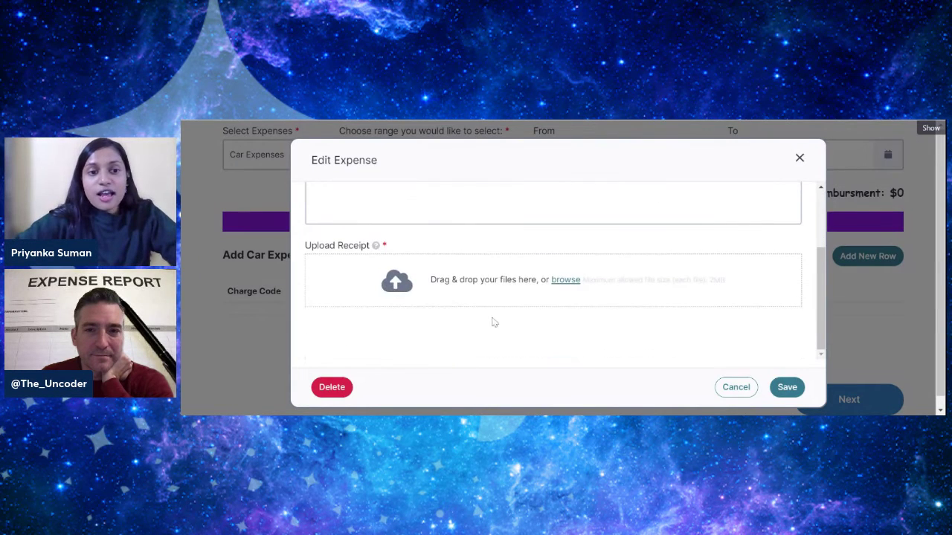
scroll(416, 300, up, 2)
scroll(416, 300, down, 2)
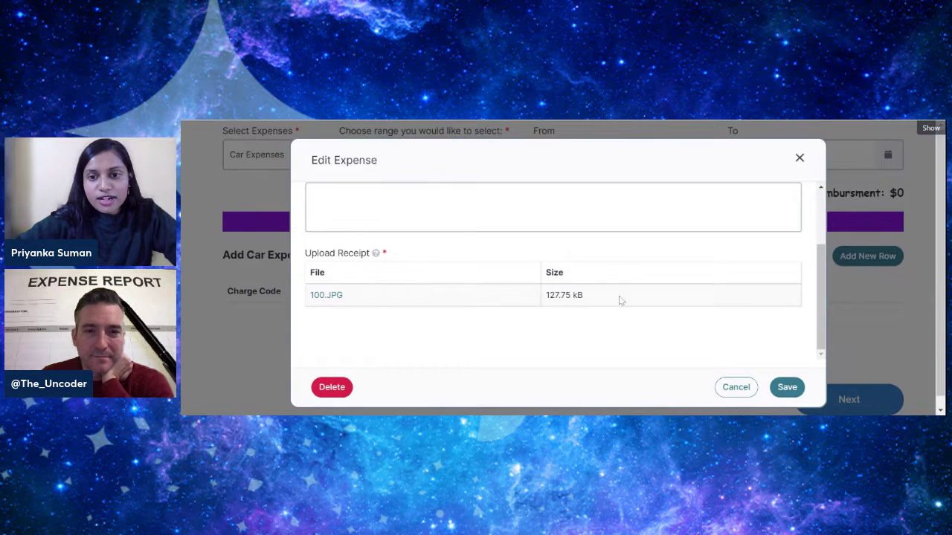
click(786, 387)
- Try the Previous Year and Previous Month date ranges, and leave the expense report's range set to Previous Year
scroll(635, 293, up, 2)
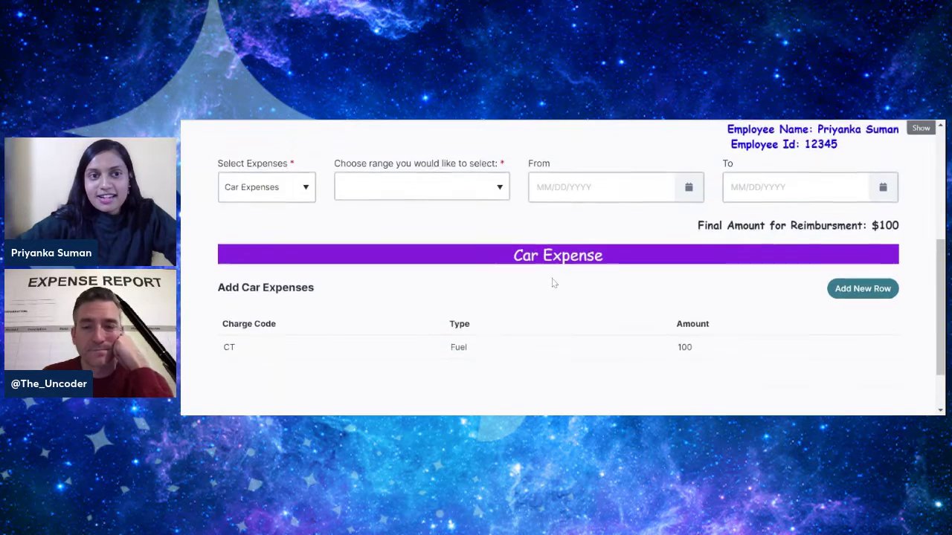
scroll(523, 226, up, 2)
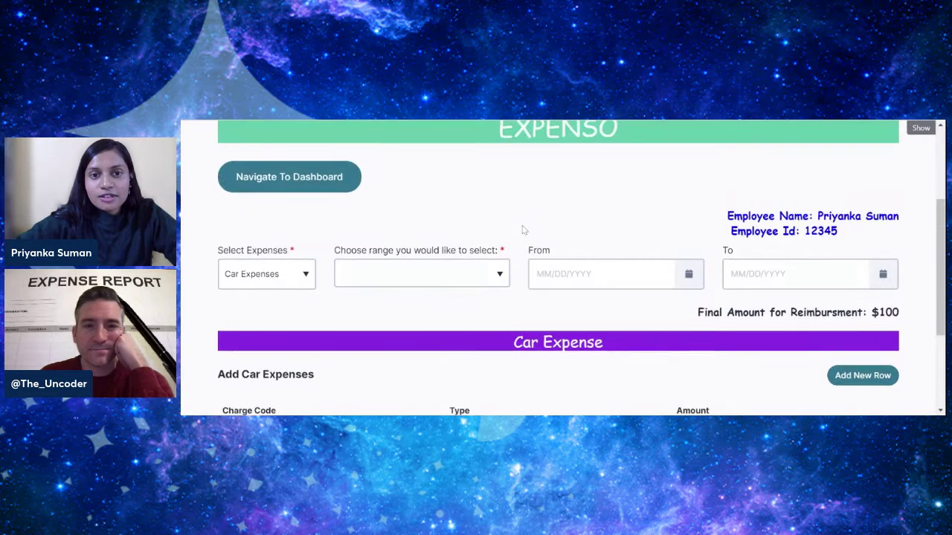
click(478, 281)
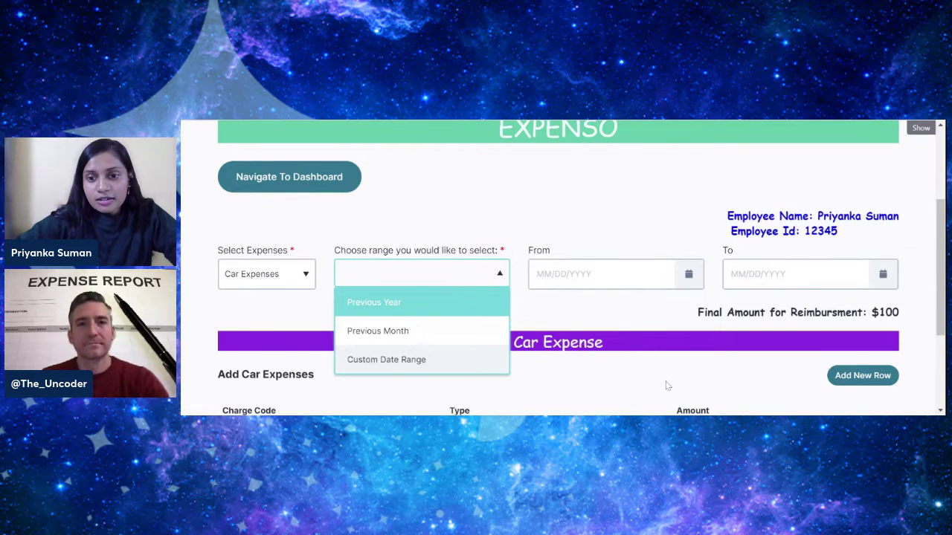
scroll(666, 385, down, 1)
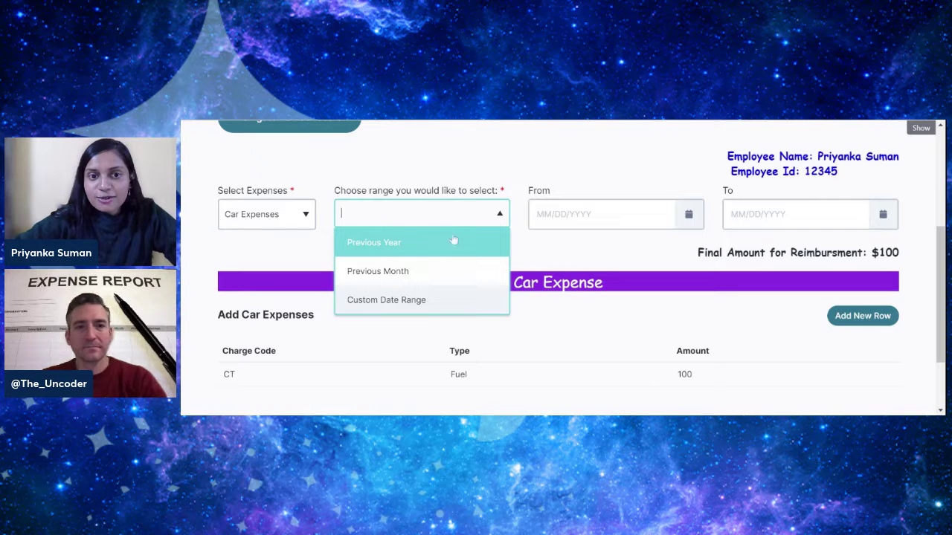
click(400, 242)
click(399, 224)
click(394, 272)
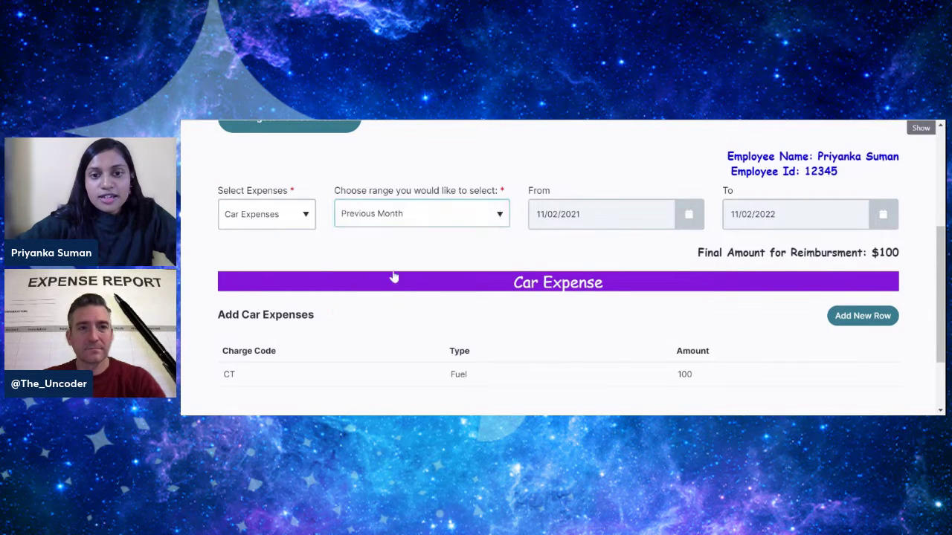
click(423, 213)
click(393, 245)
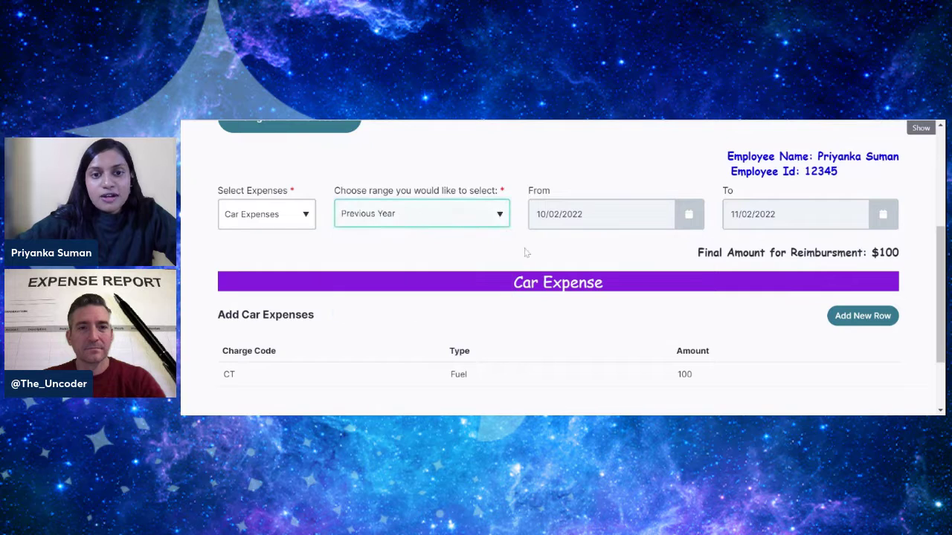
- Switch the expense category to Meals and Entertainment and add a new row to the meal expenses grid
scroll(609, 282, down, 3)
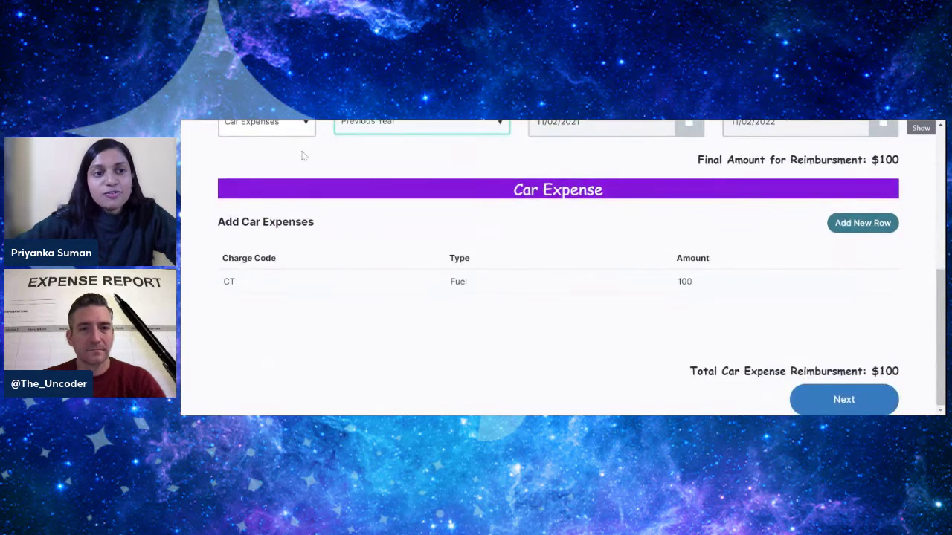
scroll(302, 155, up, 2)
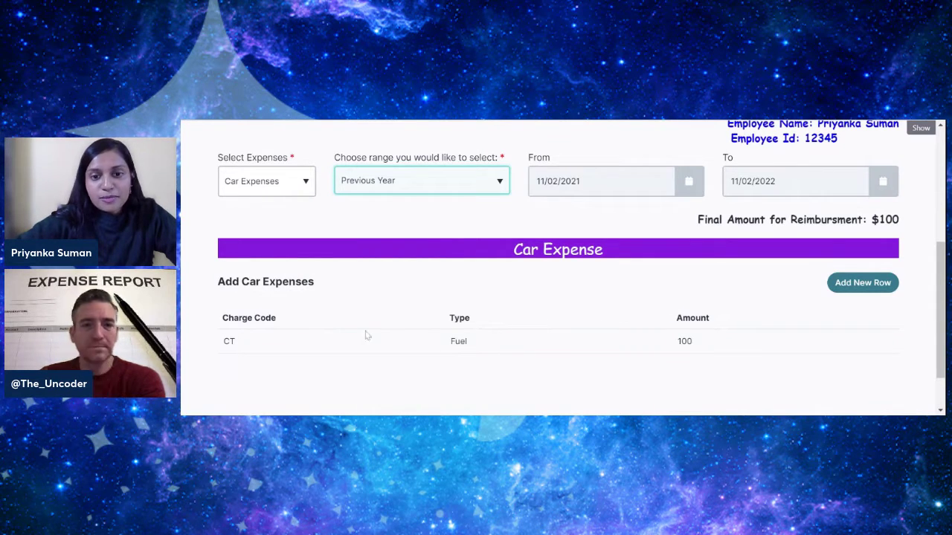
click(258, 186)
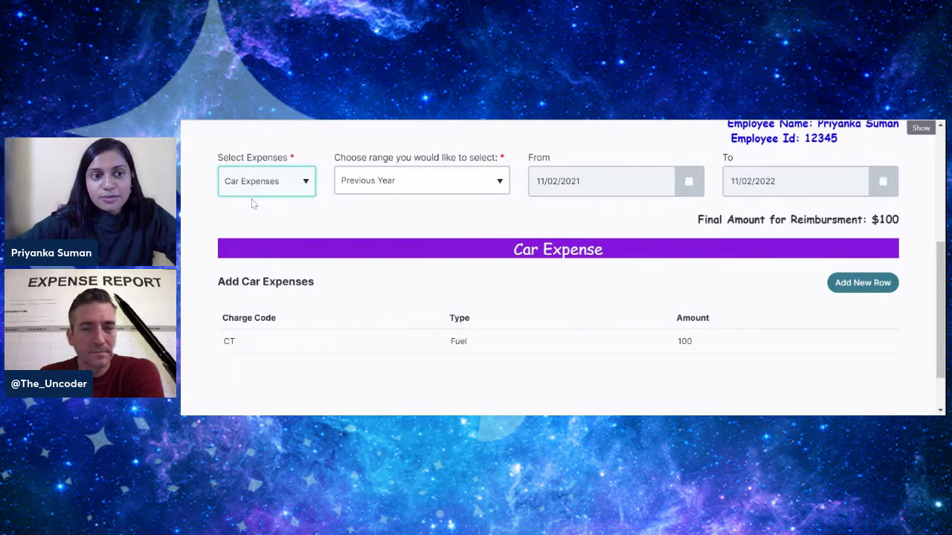
click(240, 228)
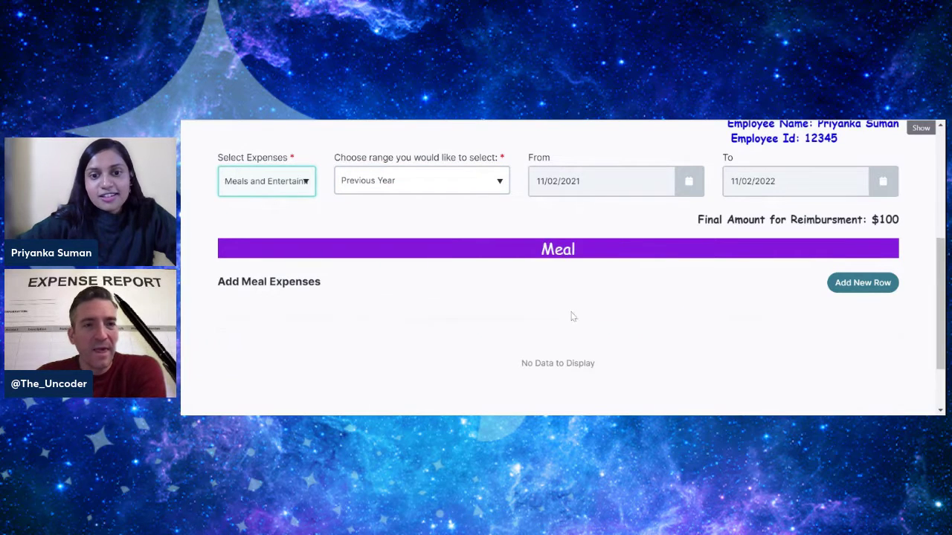
click(857, 284)
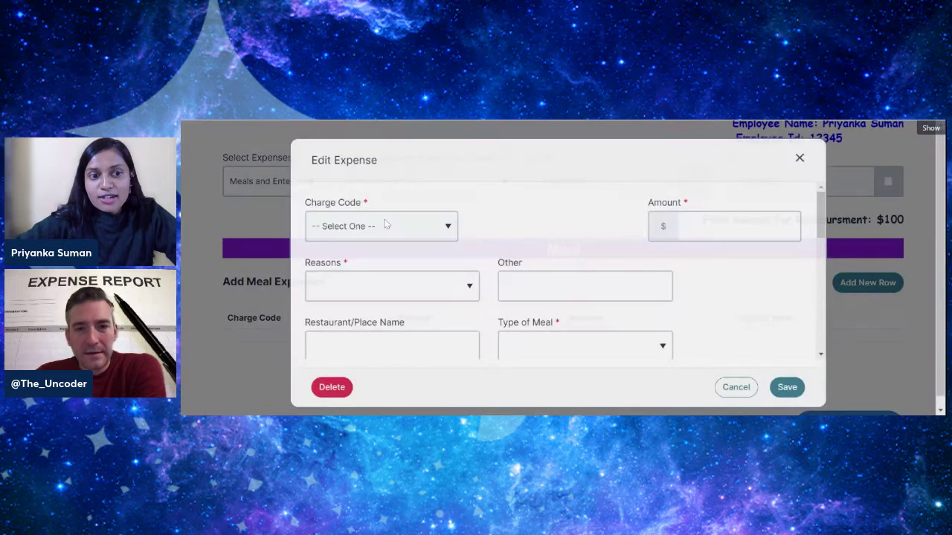
- Set the meal expense's charge code to Team Outing, its amount to $100 and its reason to Client Meeting
click(374, 253)
click(715, 227)
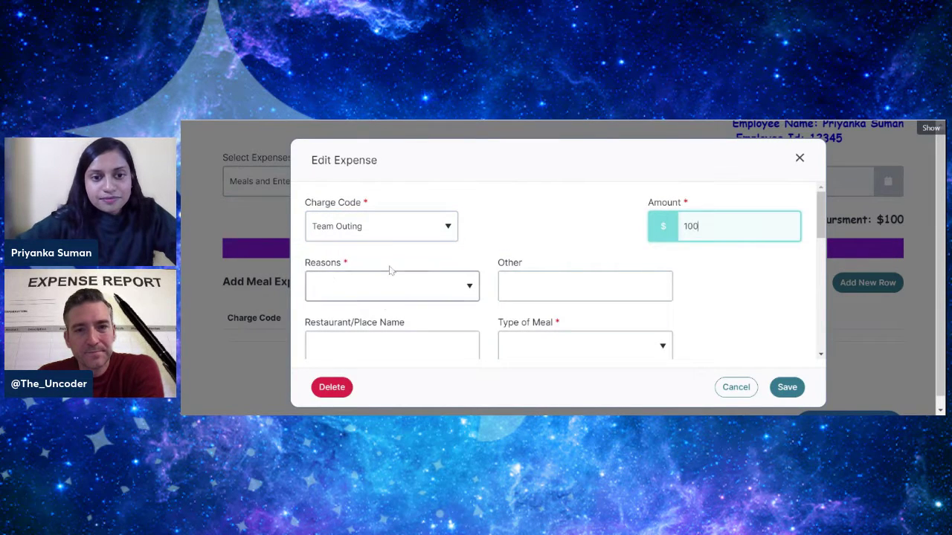
scroll(365, 267, down, 1)
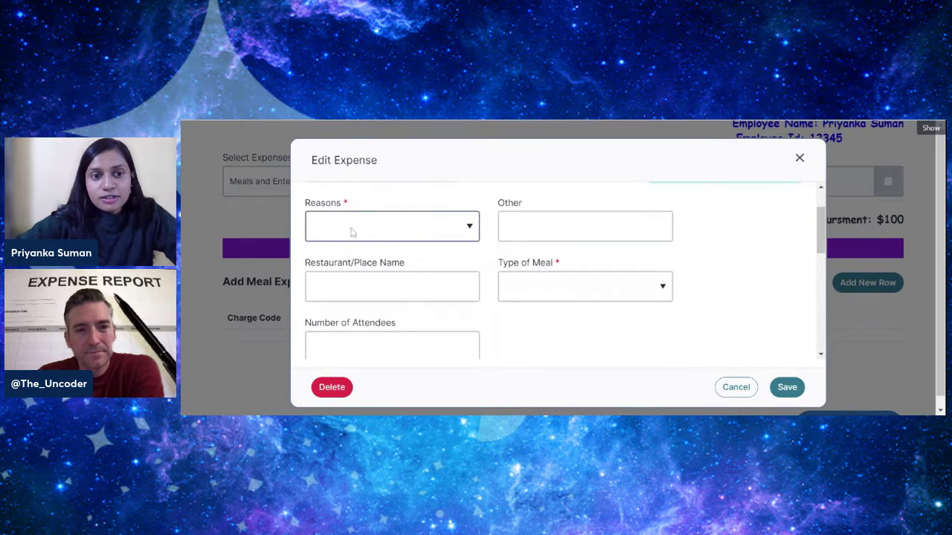
click(384, 235)
click(368, 246)
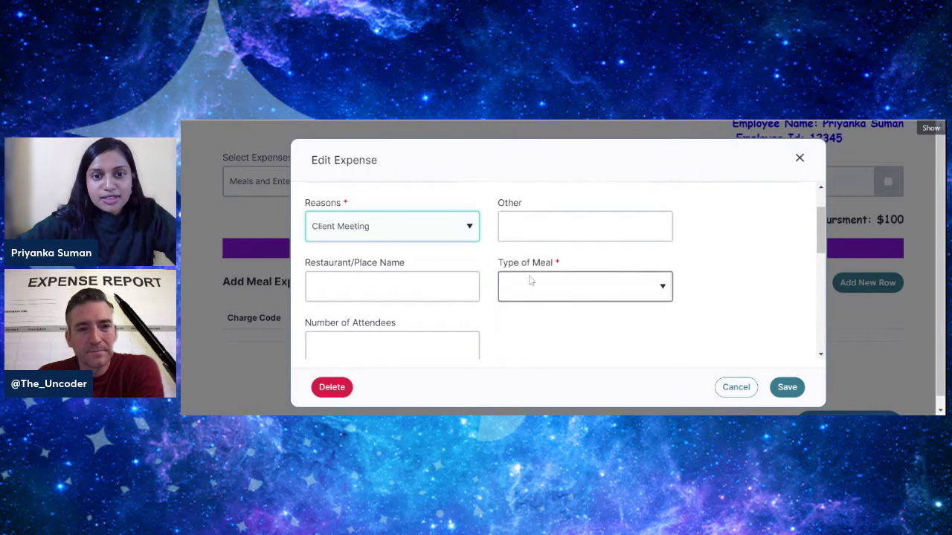
- Set the meal expense's type of meal to Breakfast and its number of attendees to 2
click(539, 294)
click(548, 312)
scroll(548, 312, down, 1)
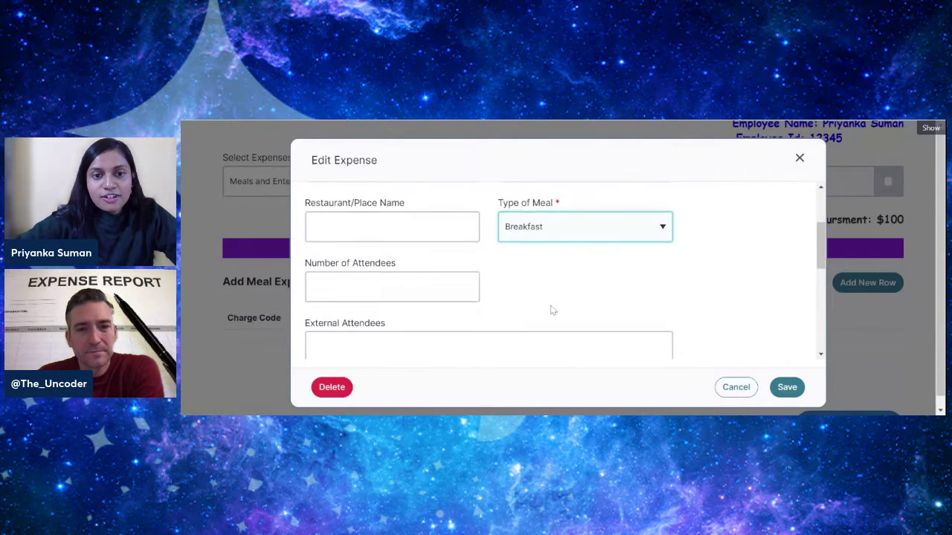
click(391, 287)
text(0)
scroll(391, 298, down, 2)
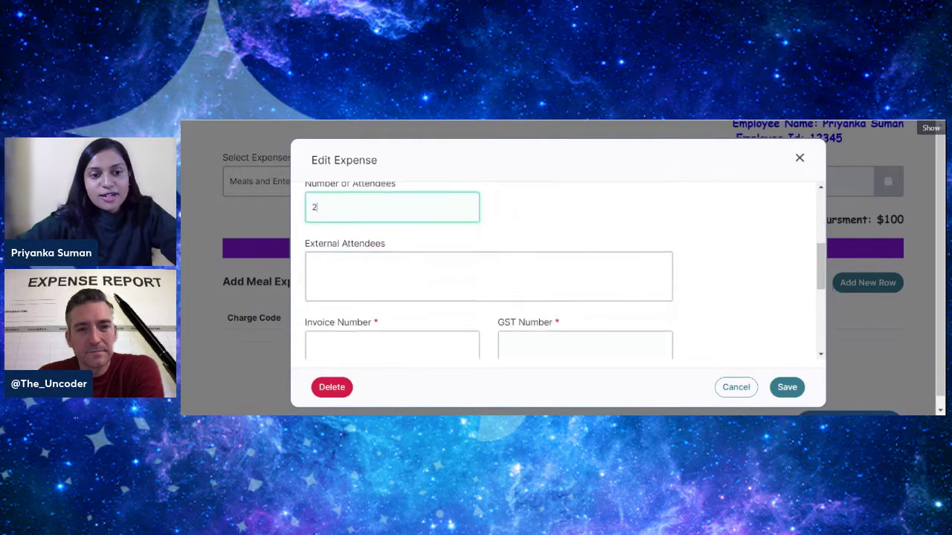
- Enter the meal expense's invoice number and GST number, and save the meal expense row
click(392, 307)
text(3445345453)
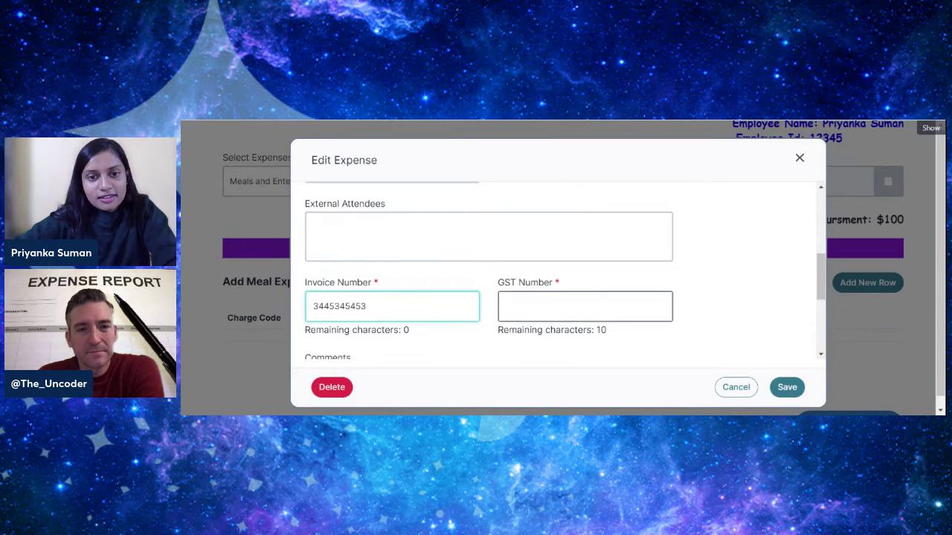
click(585, 307)
text(5)
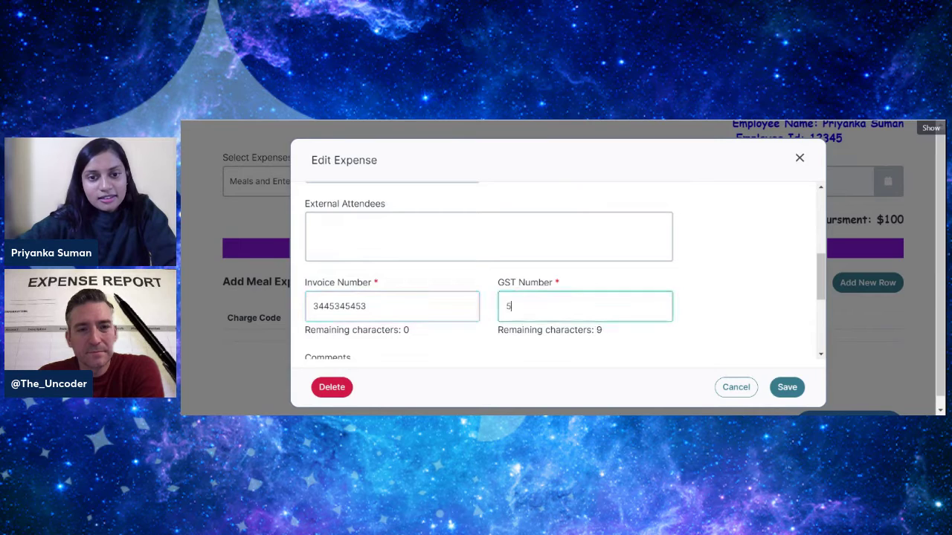
text(646646464)
scroll(561, 297, down, 5)
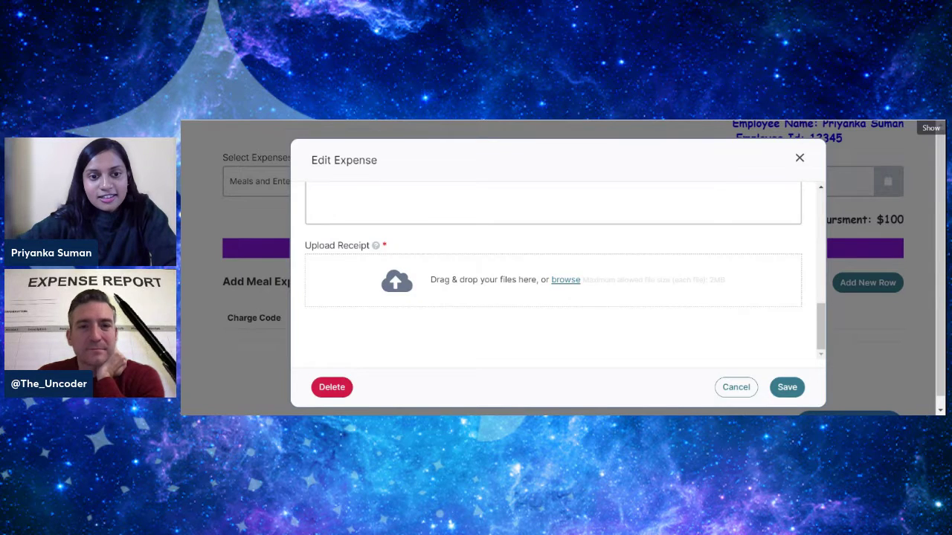
click(787, 387)
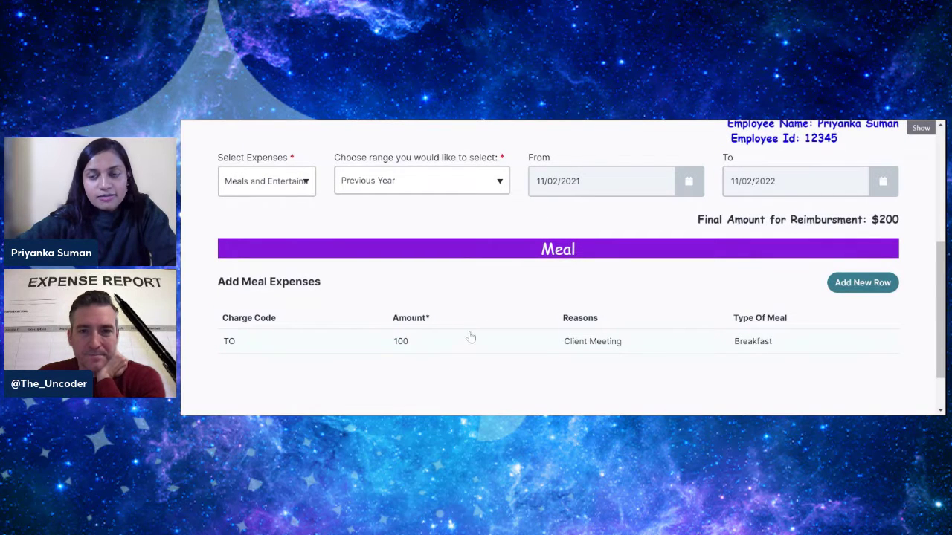
- Switch the expense category to Telecom/Internet and add a new row to the telecom/internet expenses grid
scroll(302, 310, down, 1)
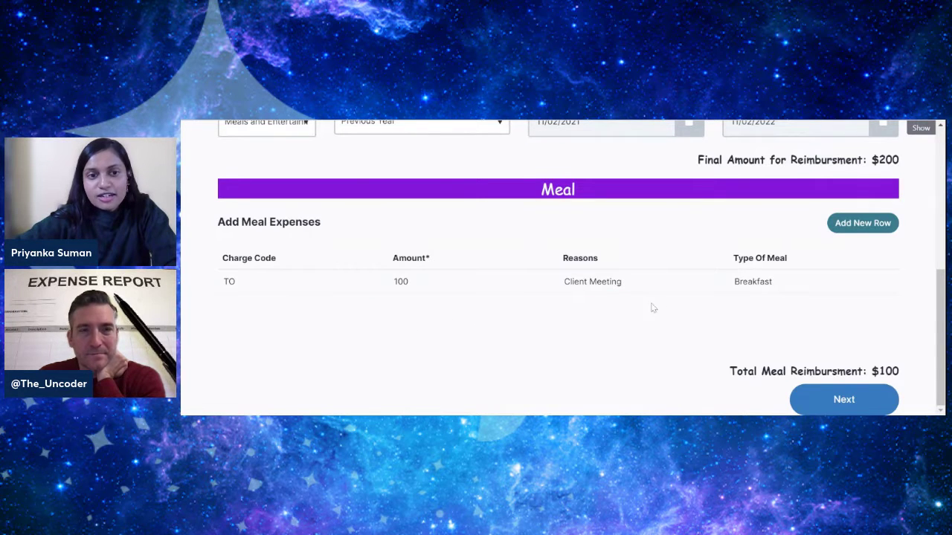
scroll(496, 305, up, 1)
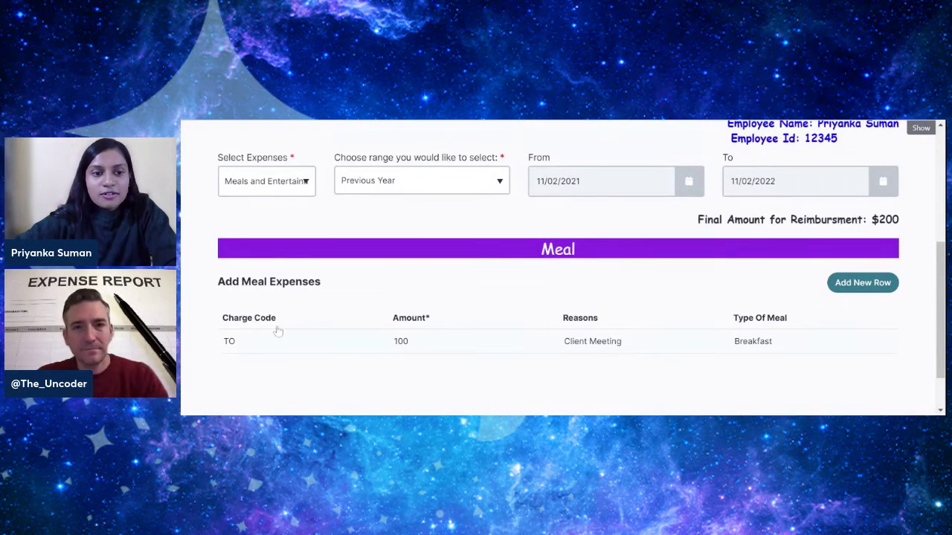
click(273, 190)
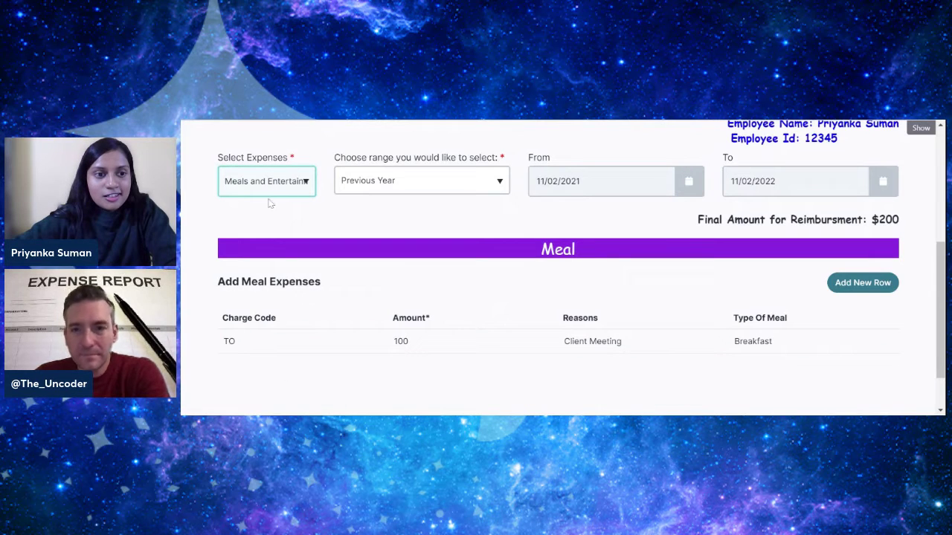
click(271, 239)
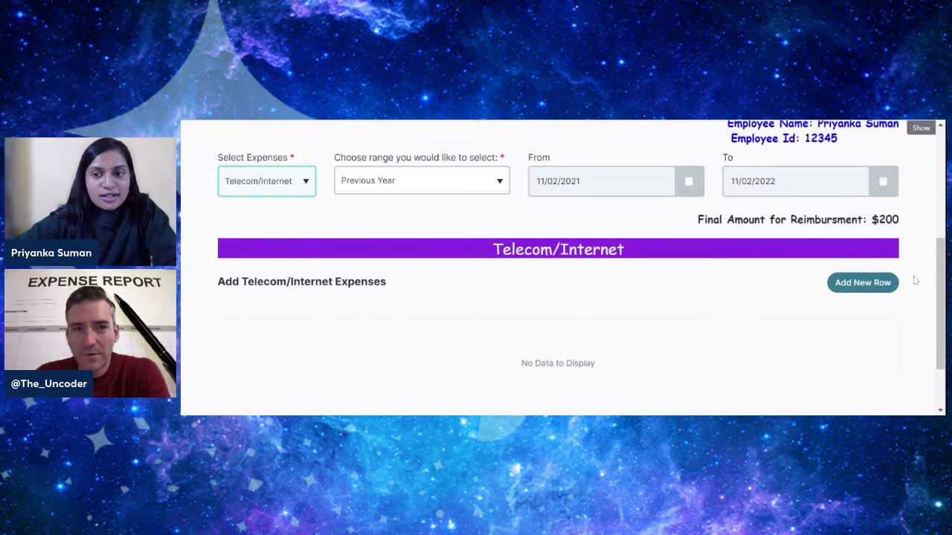
click(870, 283)
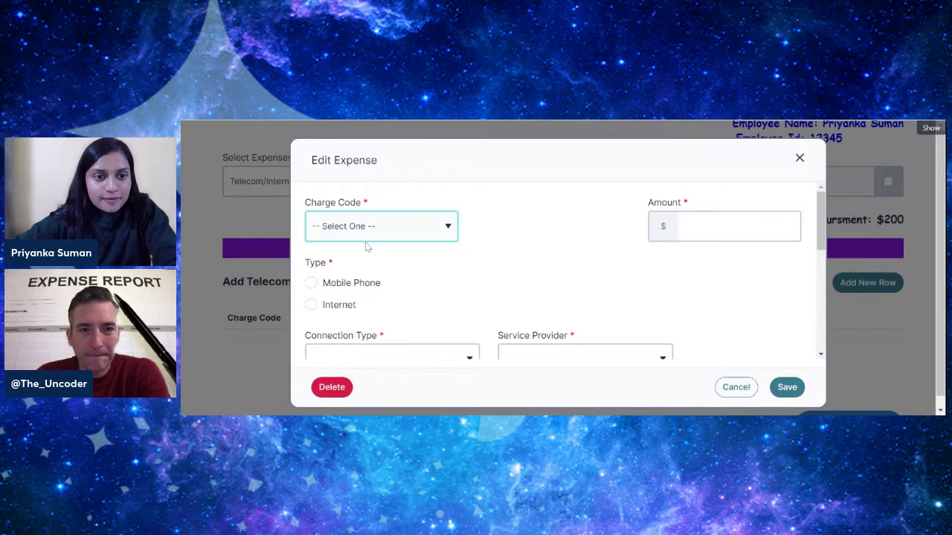
- Set the telecom expense's charge code to Work from Home, its amount to $200 and its type to Mobile Phone
click(370, 262)
click(717, 228)
text(200)
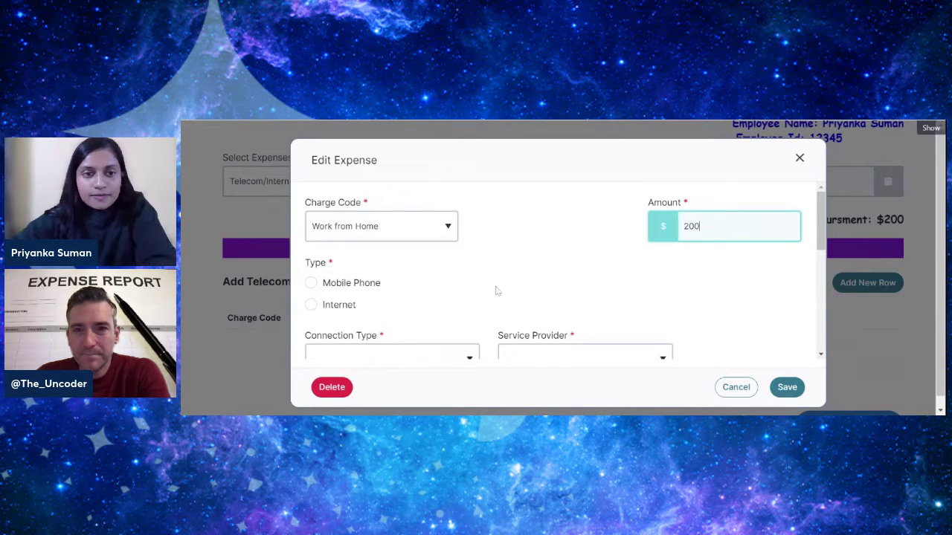
click(311, 283)
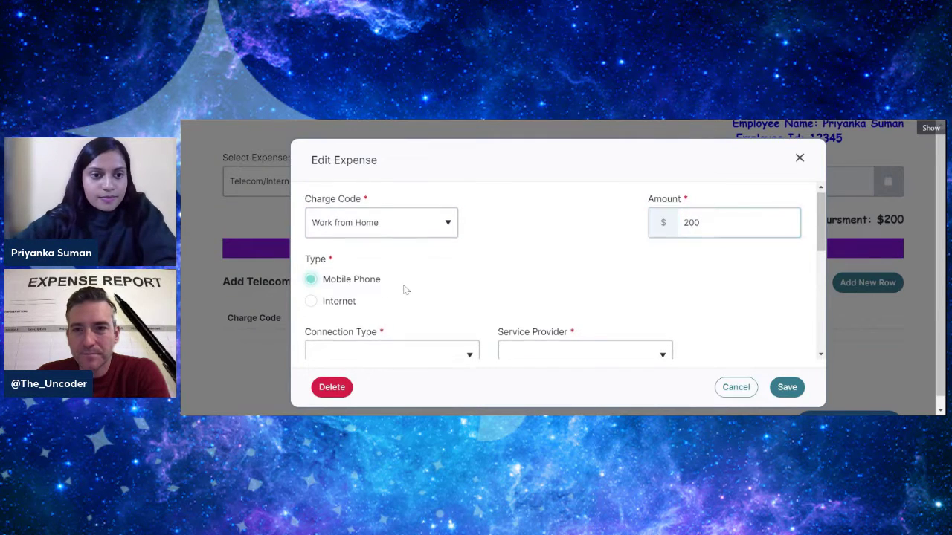
- Set the mobile phone expense's connection type to Prepaid and its service provider to Airtel
scroll(404, 287, down, 1)
scroll(401, 246, up, 1)
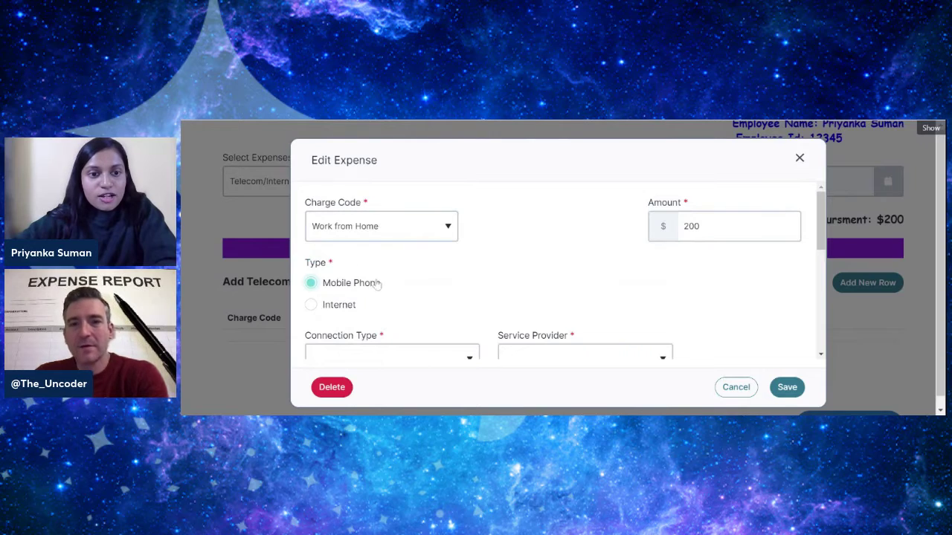
scroll(377, 288, down, 1)
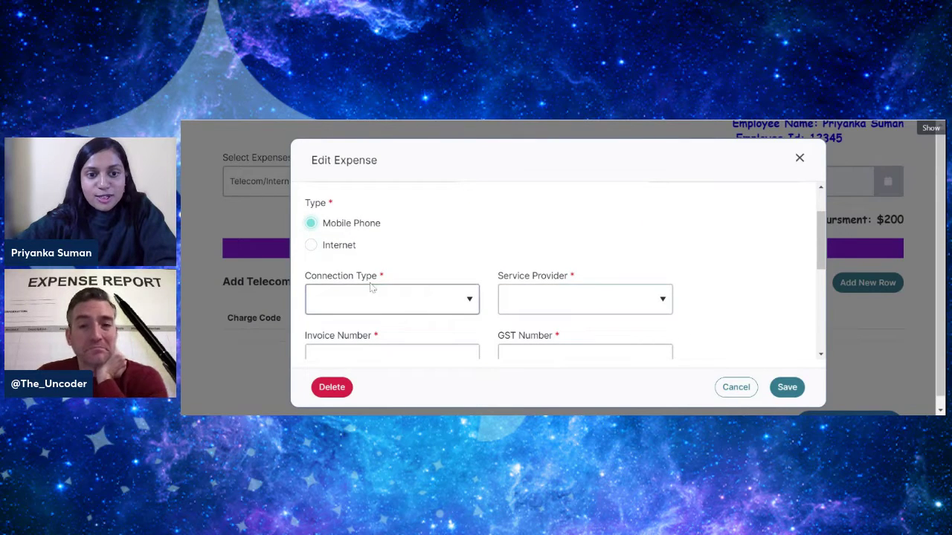
click(376, 294)
click(328, 318)
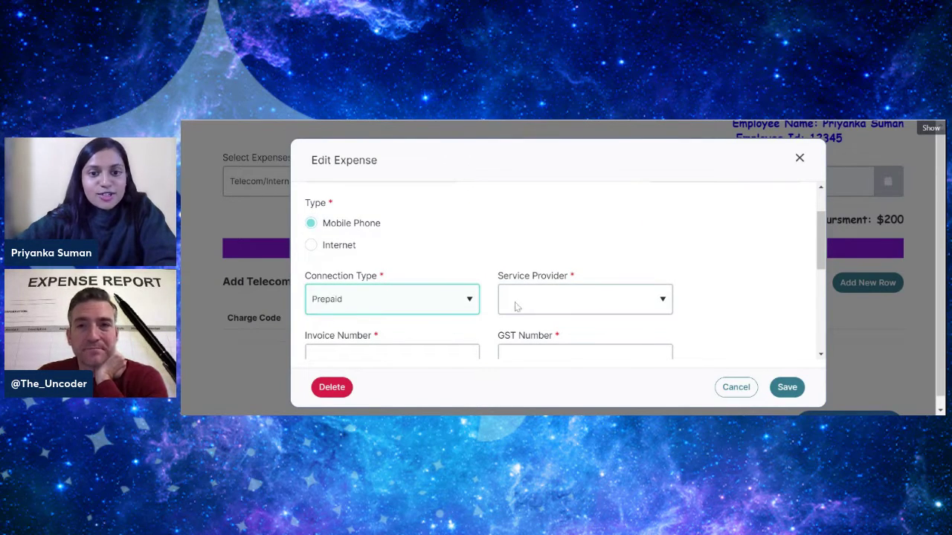
click(521, 306)
click(536, 332)
- Fill in the ten-digit invoice number and the ten-digit GST number for the mobile phone expense
scroll(513, 313, down, 1)
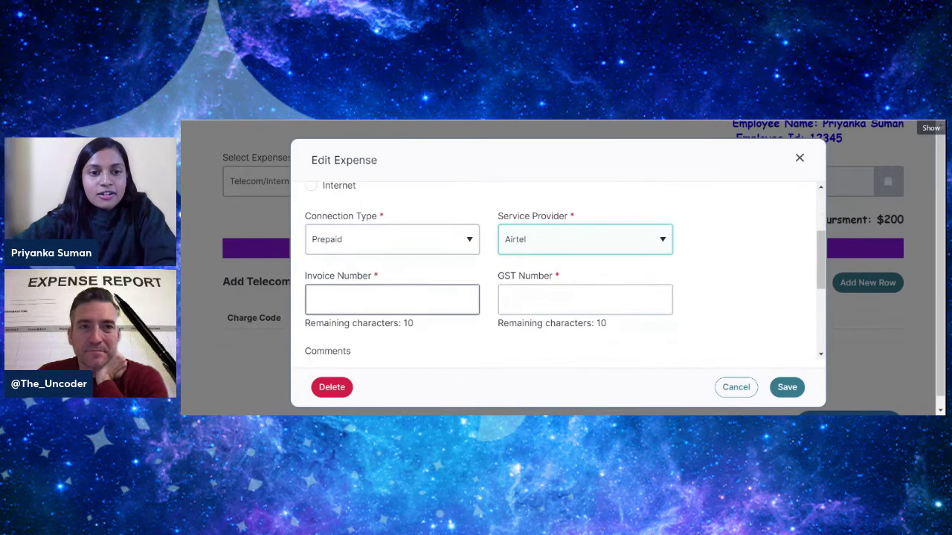
click(392, 299)
text(5646464647)
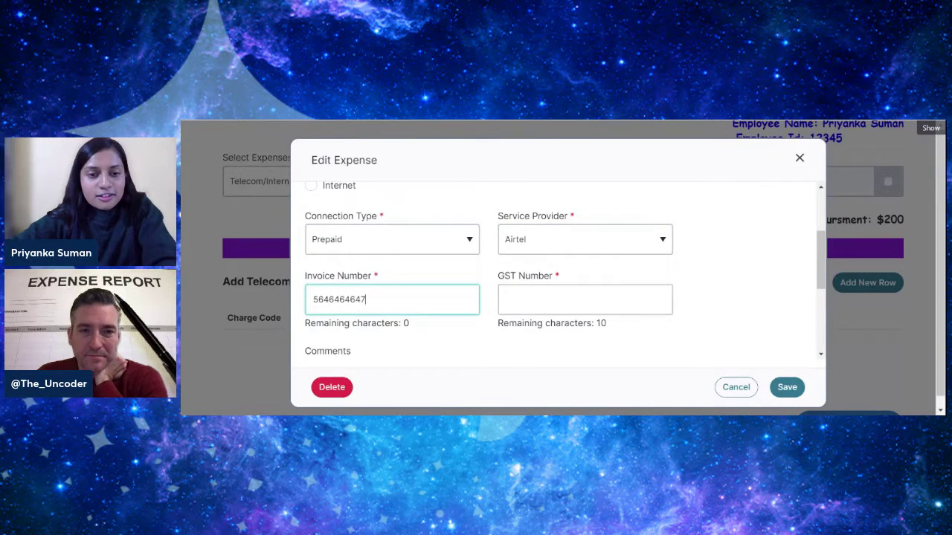
key(Tab)
text(7656746747)
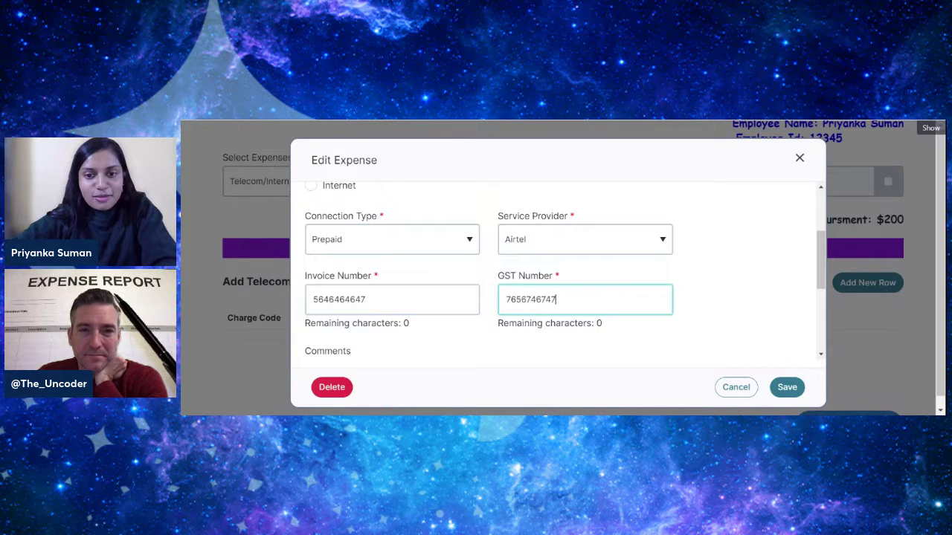
- Upload 200.JPG as the receipt and save the telecom expense
scroll(604, 343, down, 2)
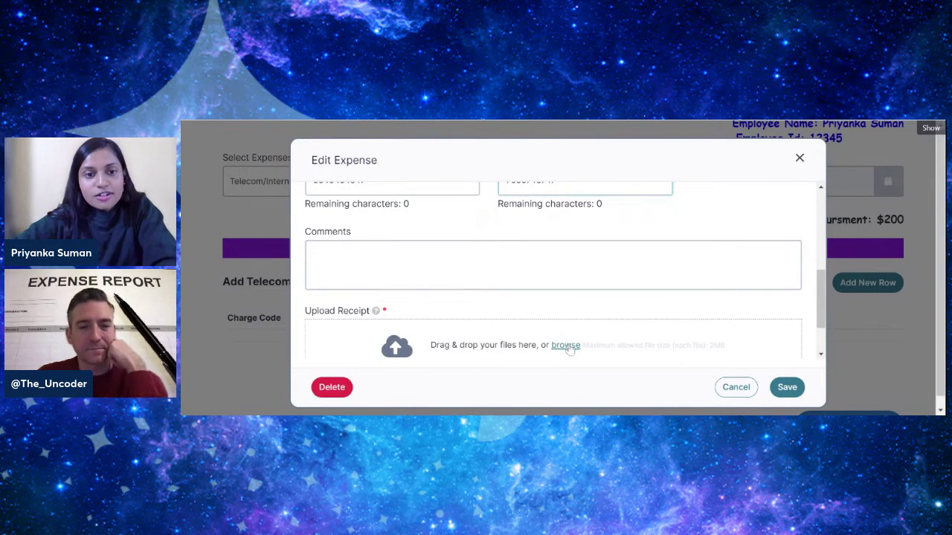
click(568, 347)
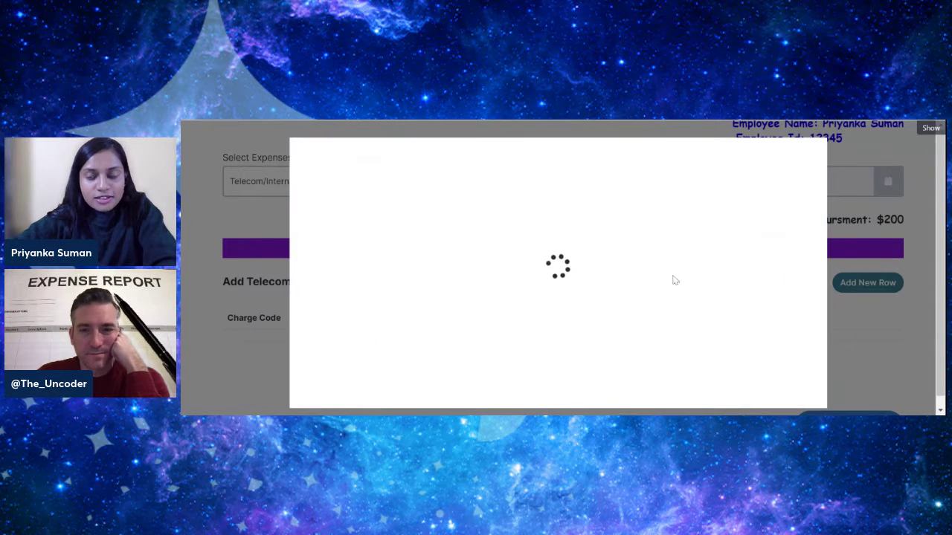
scroll(706, 308, down, 2)
click(787, 386)
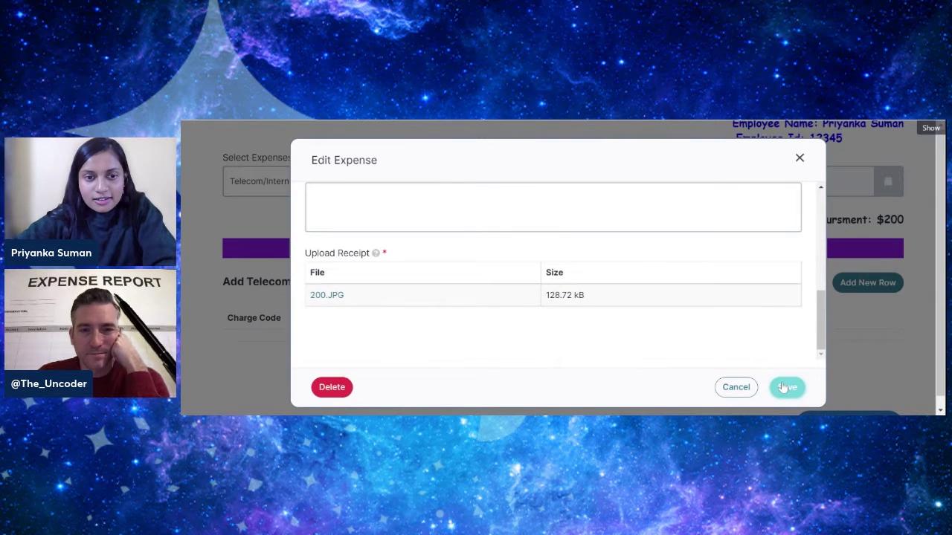
- Examine the new telecom expense row, the Telecom/Internet reimbursement total and the final amount for reimbursement
scroll(676, 319, down, 2)
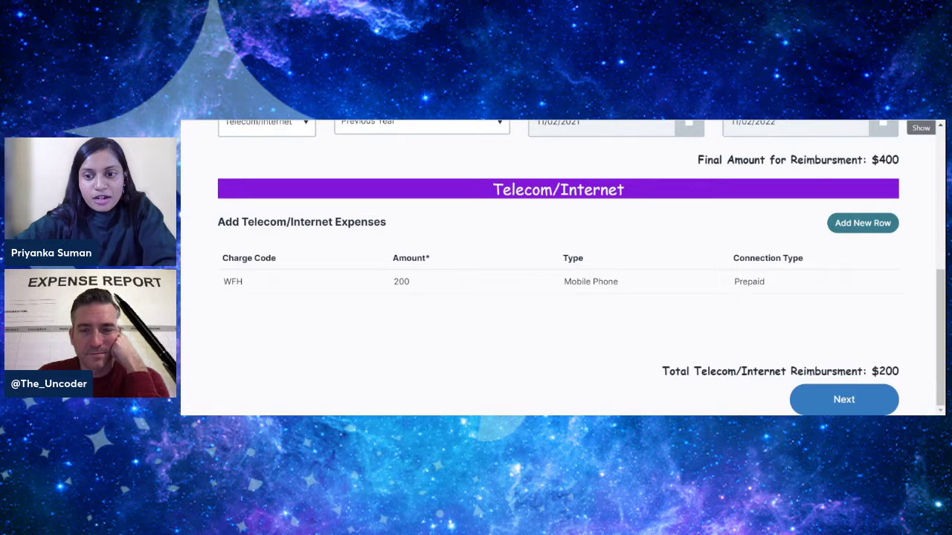
drag(803, 371, 901, 373)
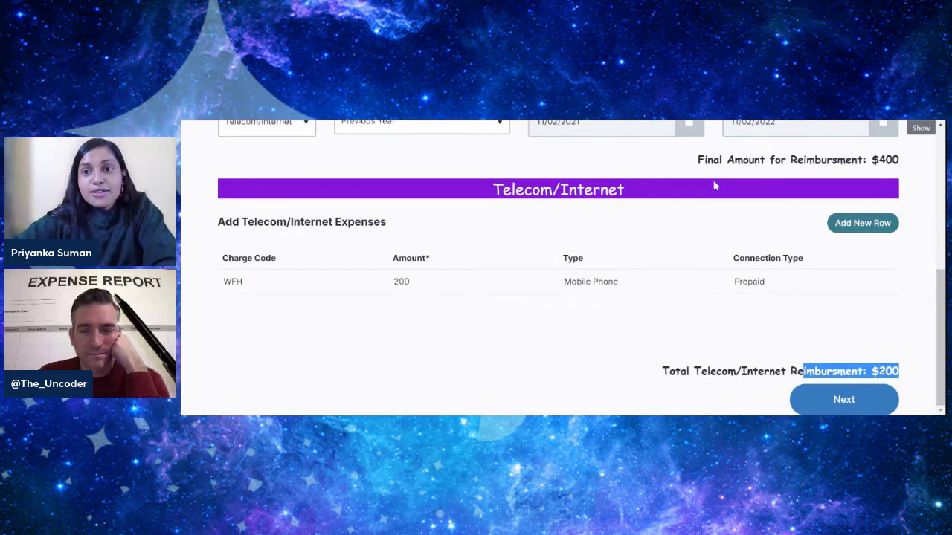
drag(814, 160, 899, 160)
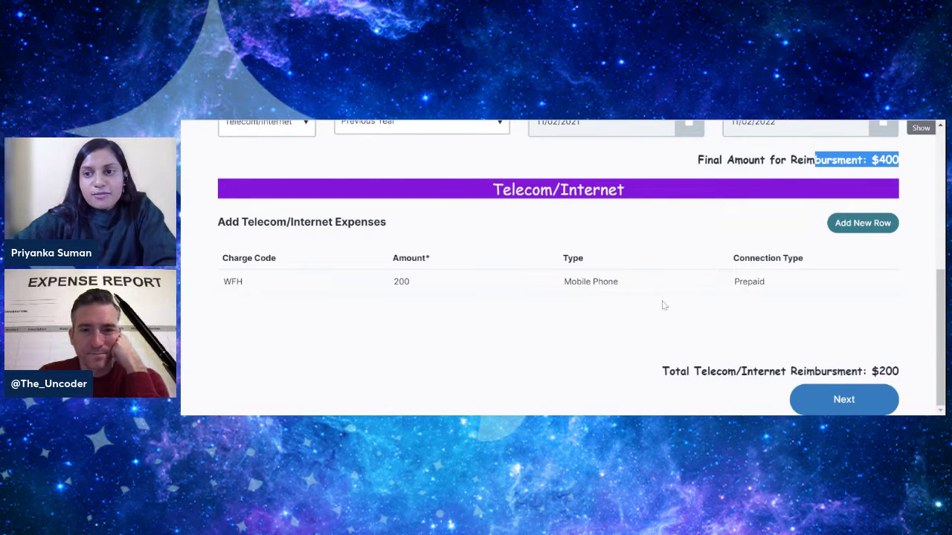
scroll(632, 251, up, 1)
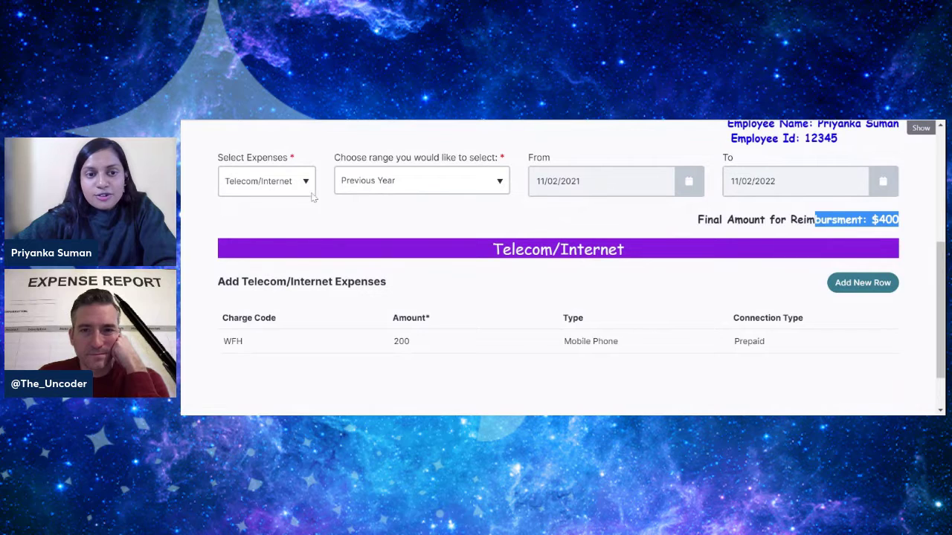
scroll(461, 297, down, 1)
scroll(454, 292, up, 1)
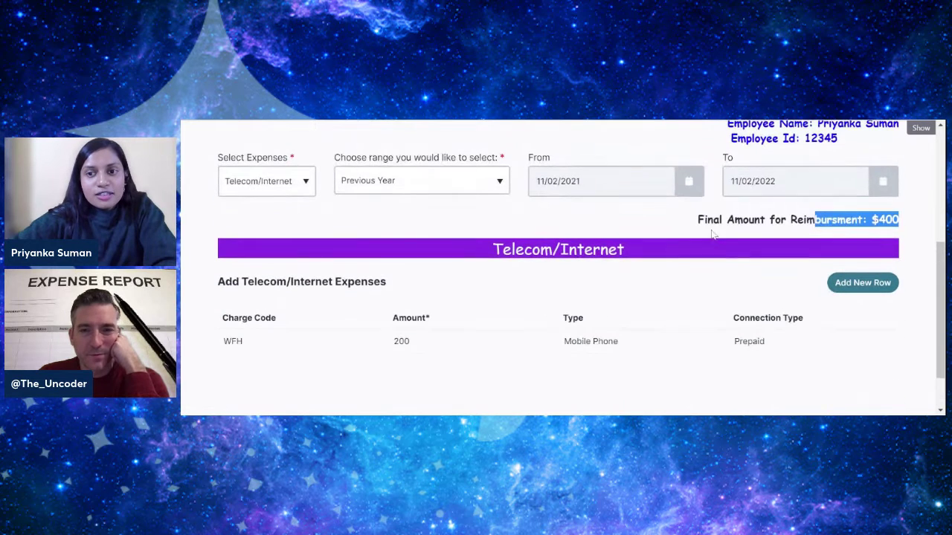
drag(735, 219, 900, 223)
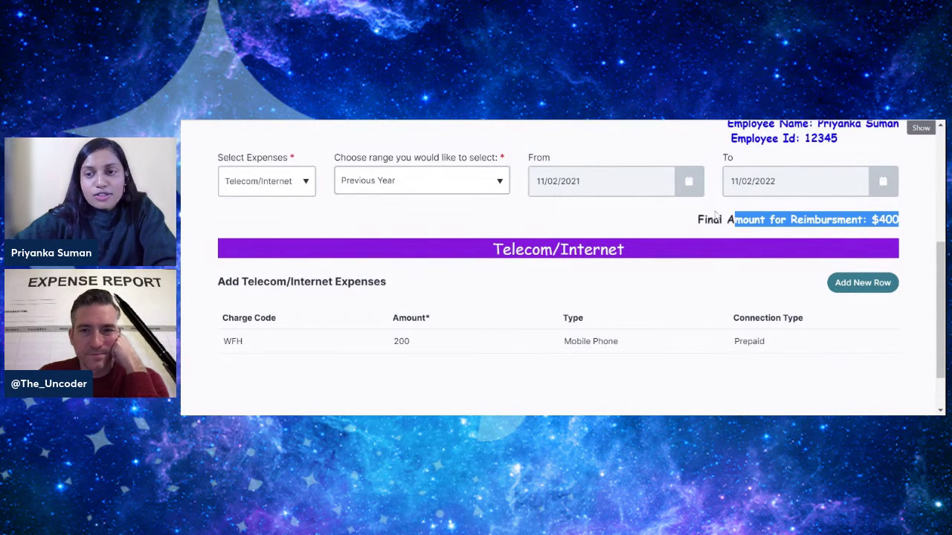
scroll(664, 229, down, 1)
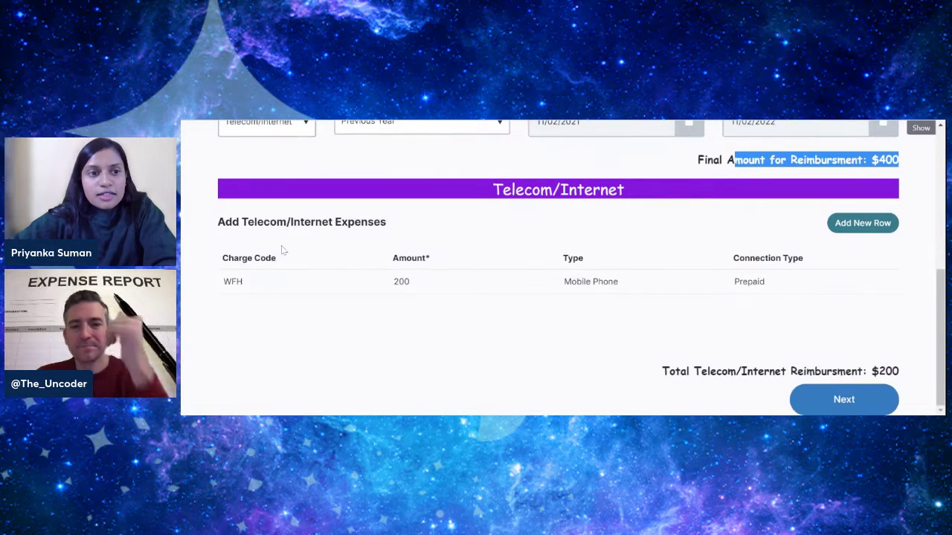
- Check the available expense categories without changing Telecom/Internet, and proceed to the summary of expenses
click(269, 132)
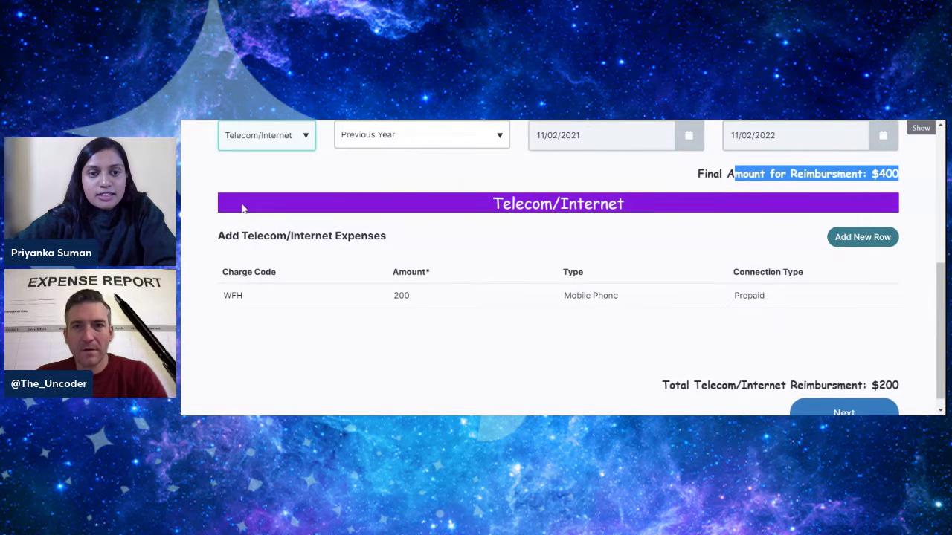
click(408, 183)
scroll(461, 283, down, 1)
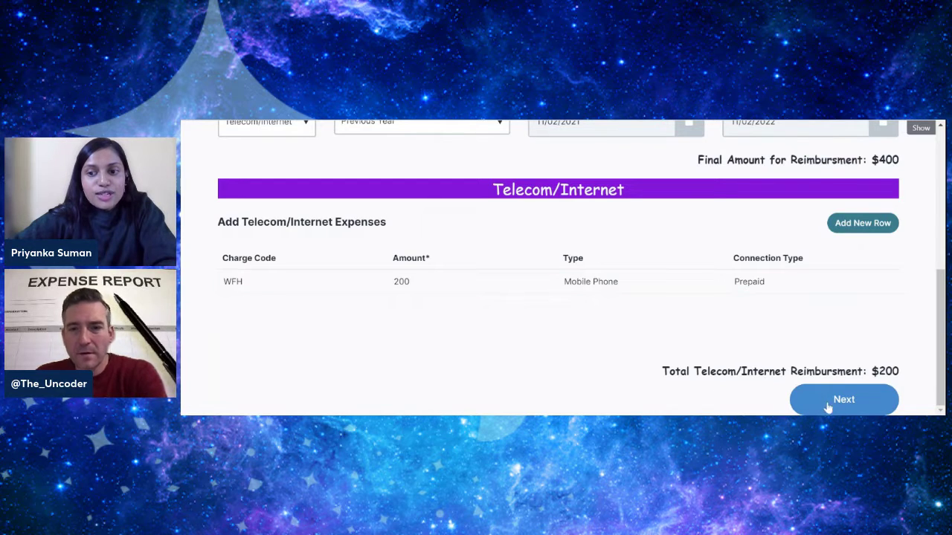
click(833, 408)
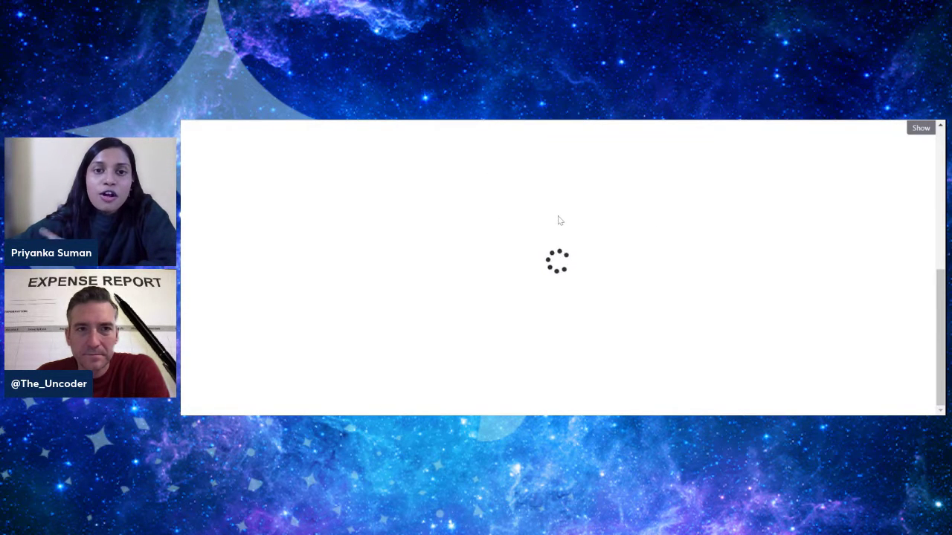
- View the receipt attached to the Fuel expense in the summary, and close it again
scroll(636, 227, down, 2)
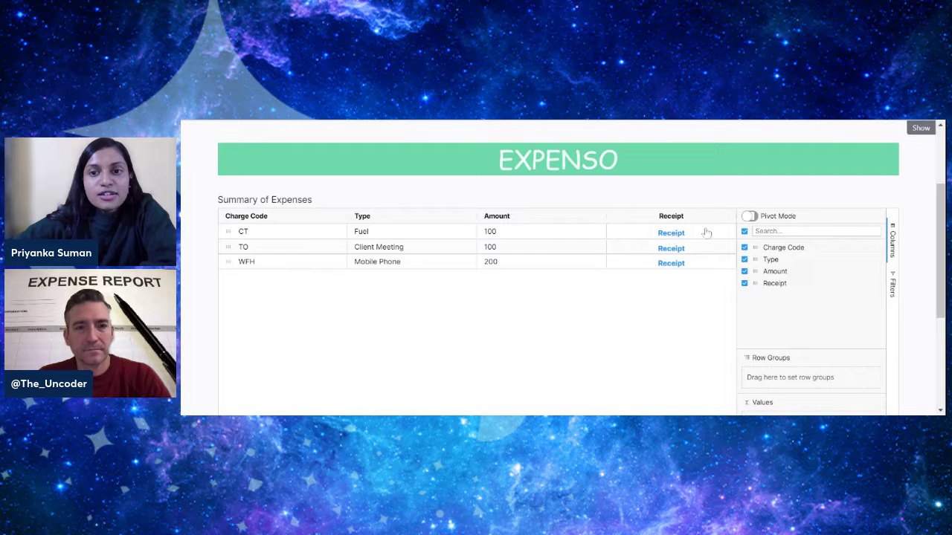
click(673, 233)
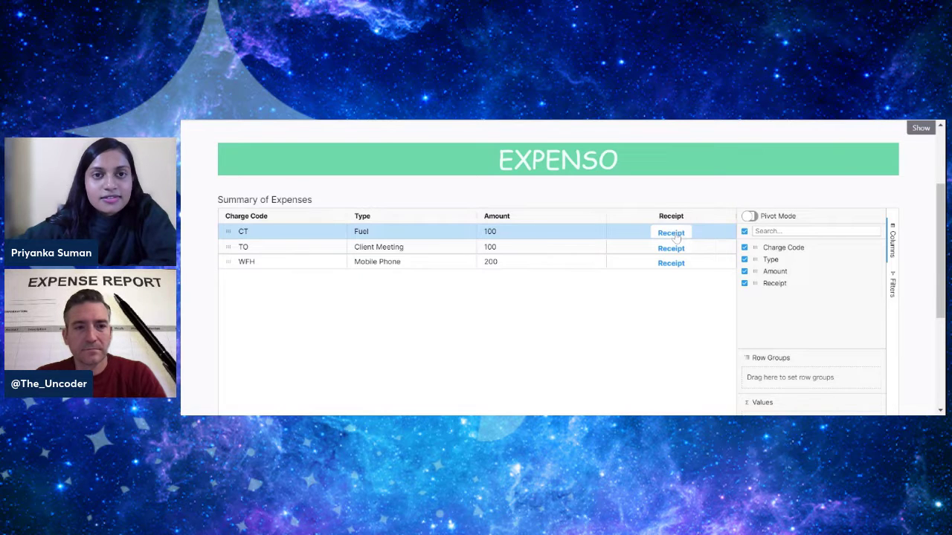
click(673, 234)
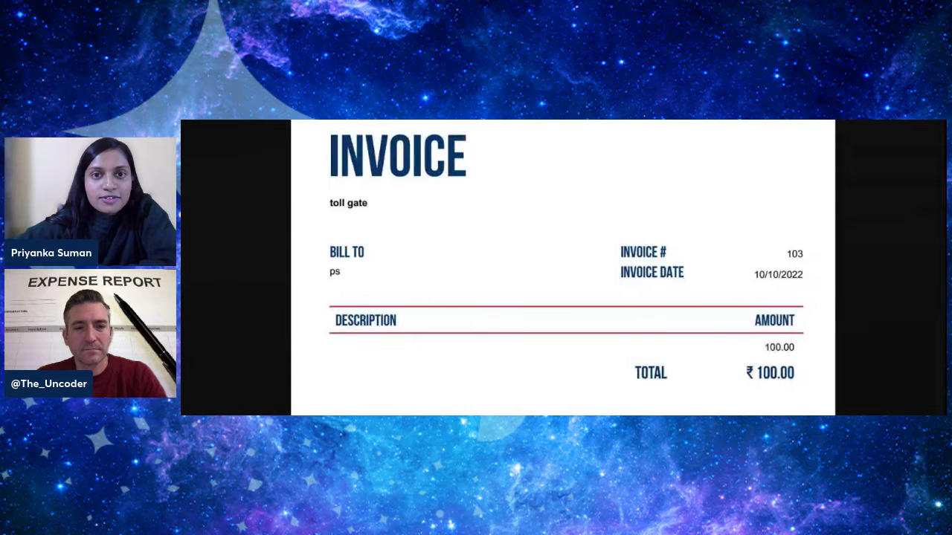
key(ctrl+w)
- Choose an approver and a delegate for the expense report below the expense summary
scroll(555, 287, down, 3)
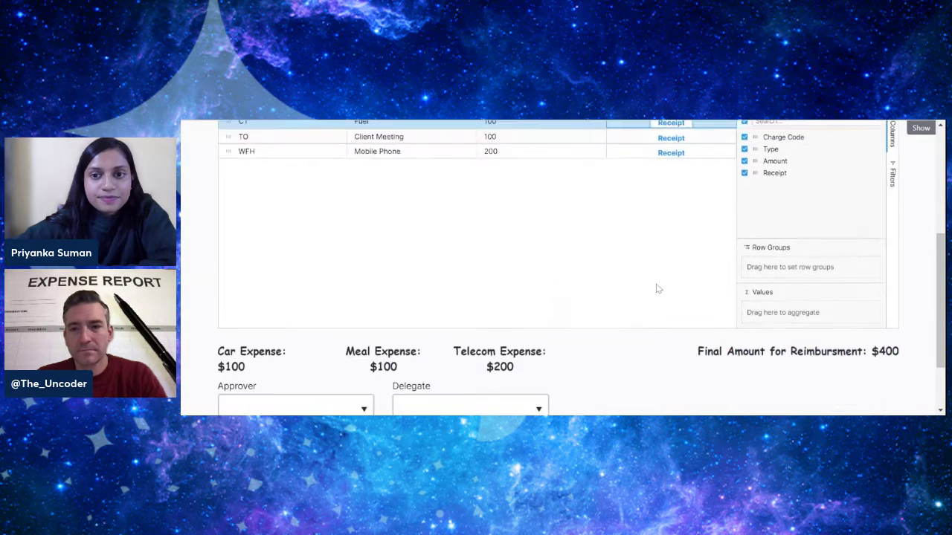
scroll(632, 292, up, 3)
scroll(498, 287, down, 4)
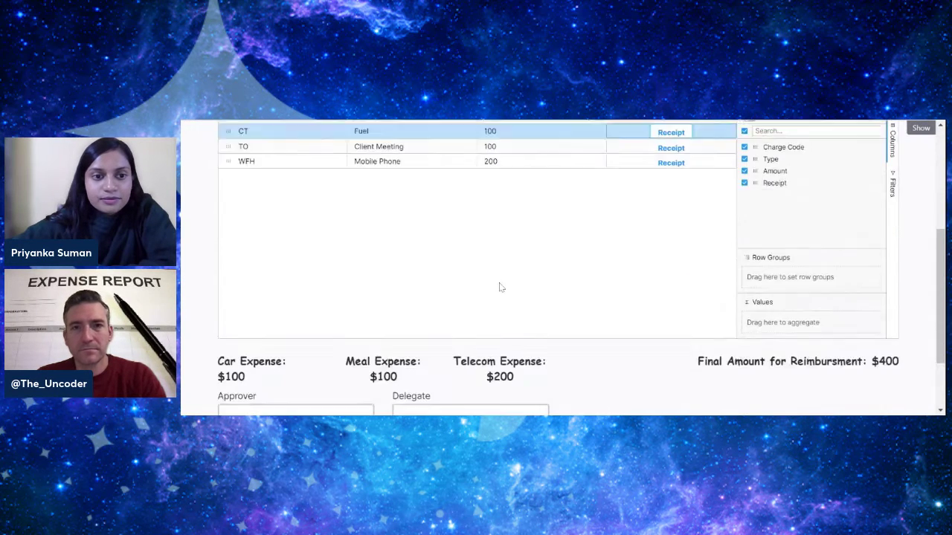
click(266, 403)
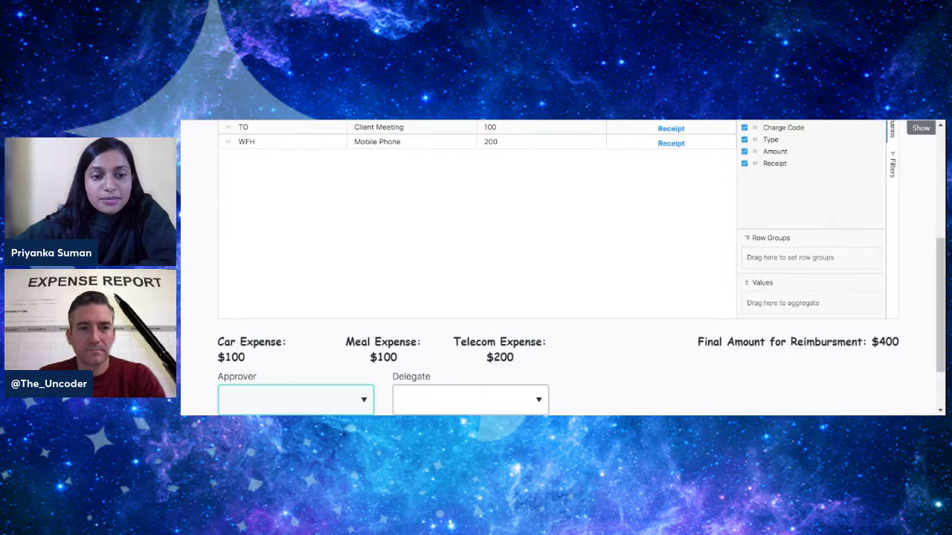
click(265, 408)
click(443, 399)
click(441, 410)
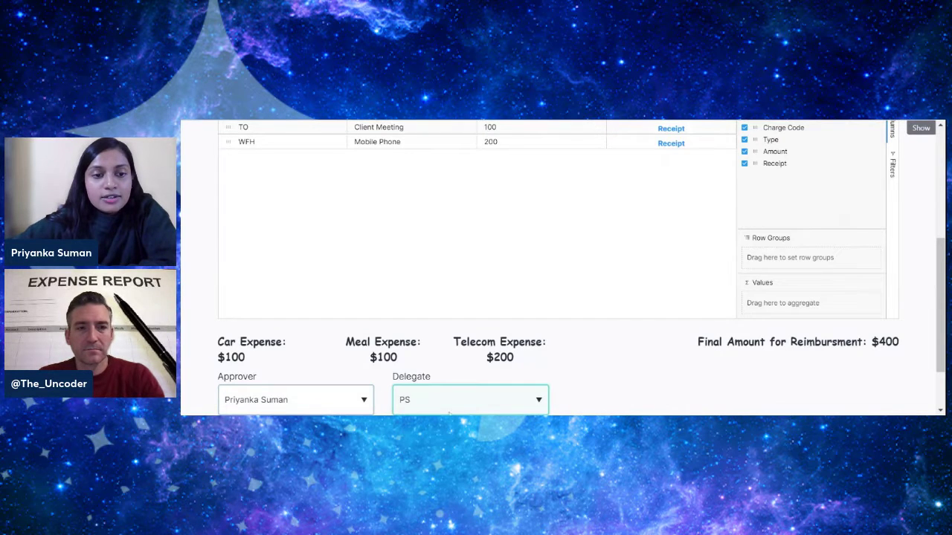
- Review the expense totals, declare all uploaded expenses as verified, and submit the expense report
scroll(431, 386, down, 2)
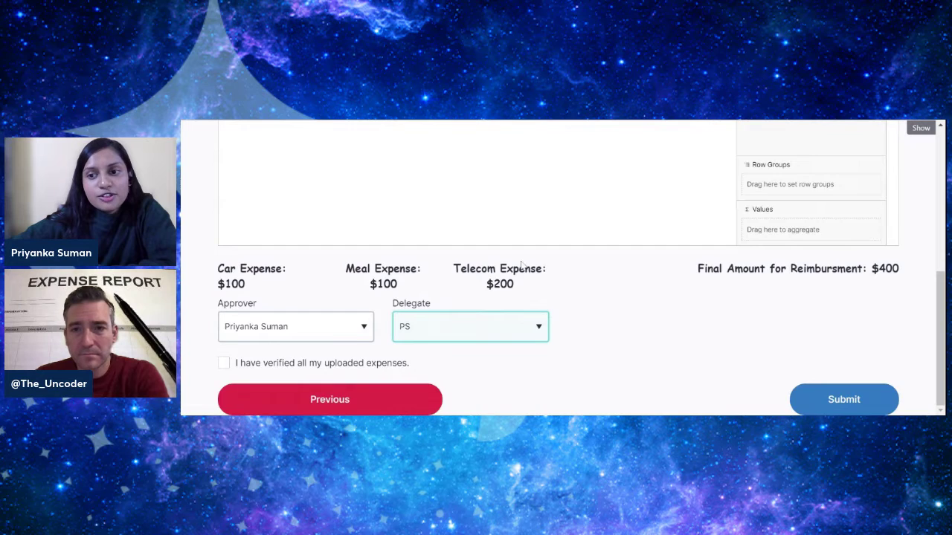
scroll(522, 266, up, 4)
scroll(523, 265, down, 4)
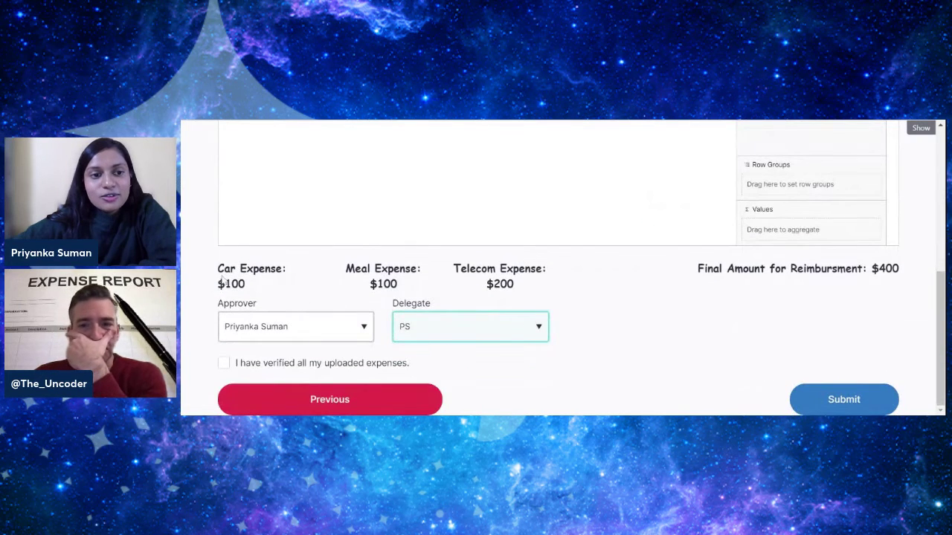
click(810, 269)
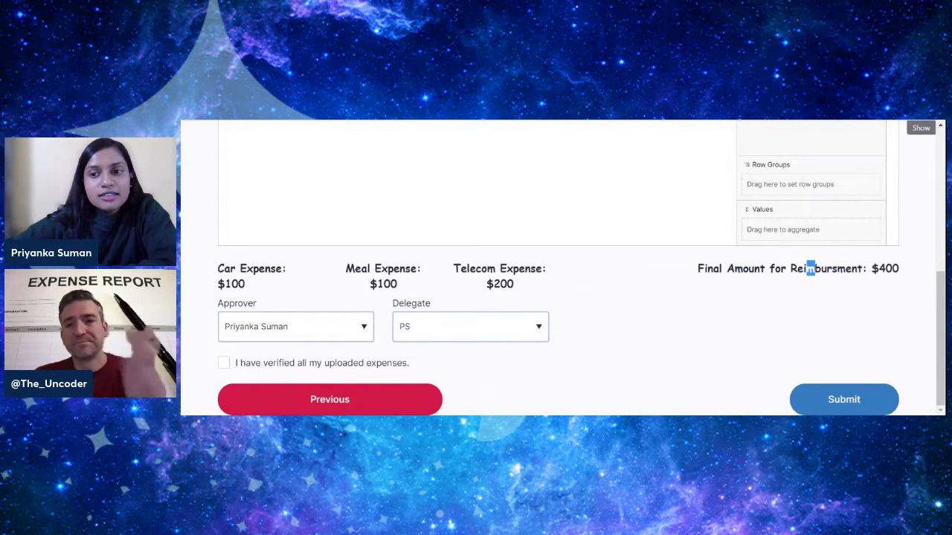
drag(810, 269, 899, 269)
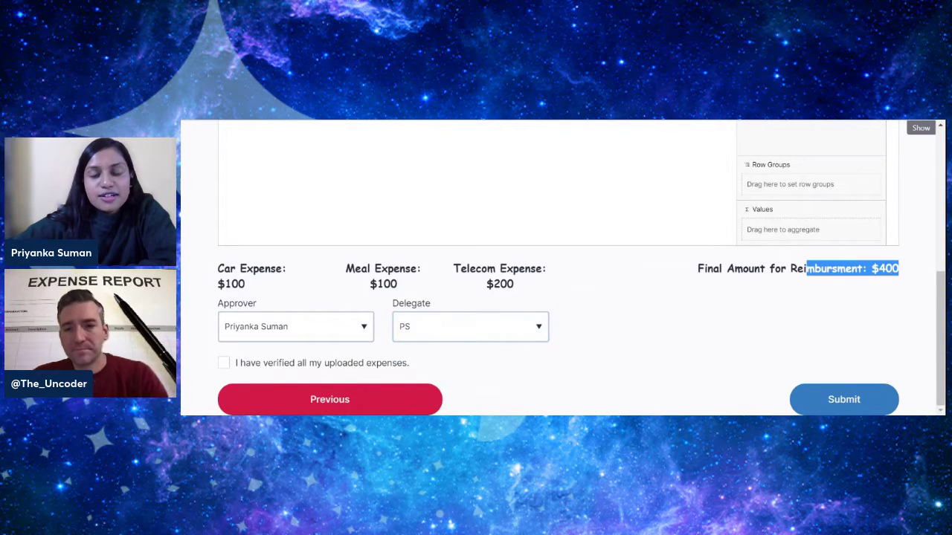
click(225, 365)
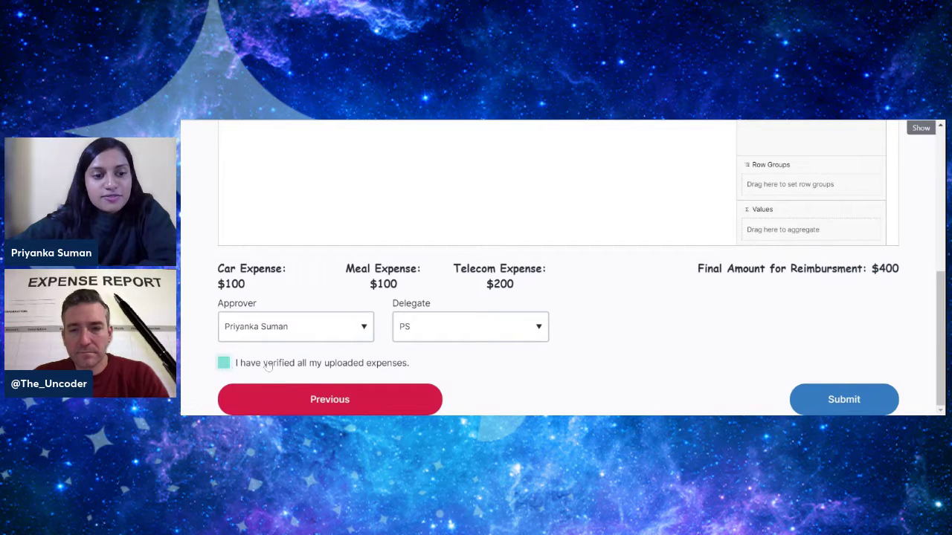
click(841, 404)
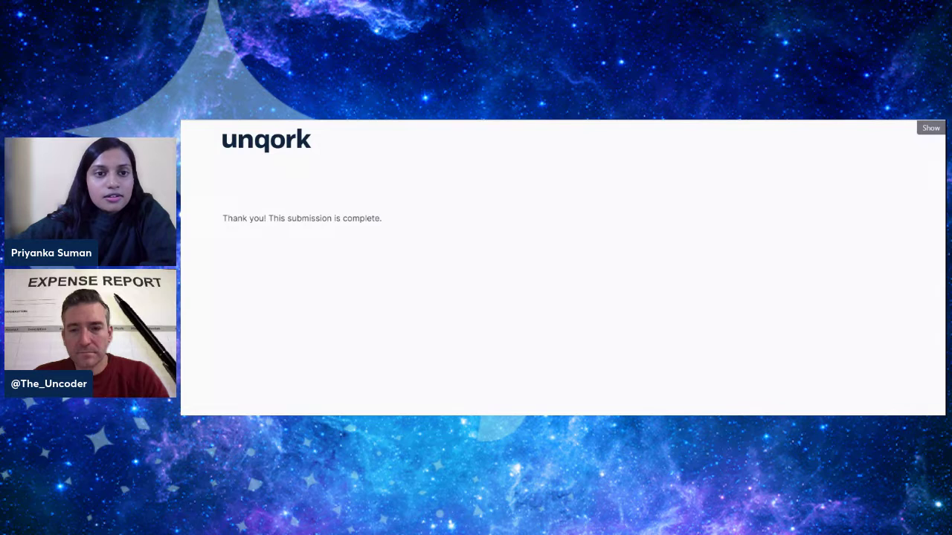
- Switch to Gmail and expand the newest expense report notification to read its message and dashboard link
key(ctrl+Tab)
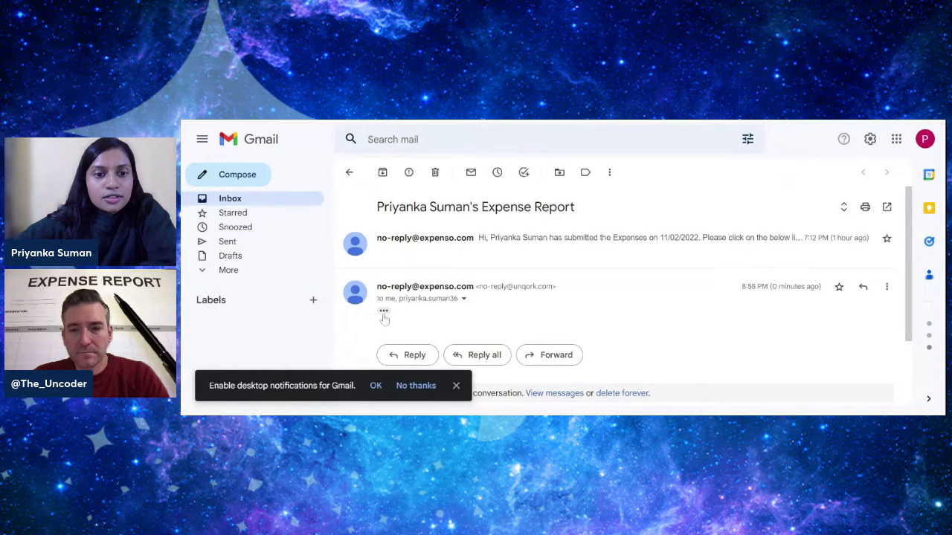
click(383, 312)
scroll(372, 283, down, 2)
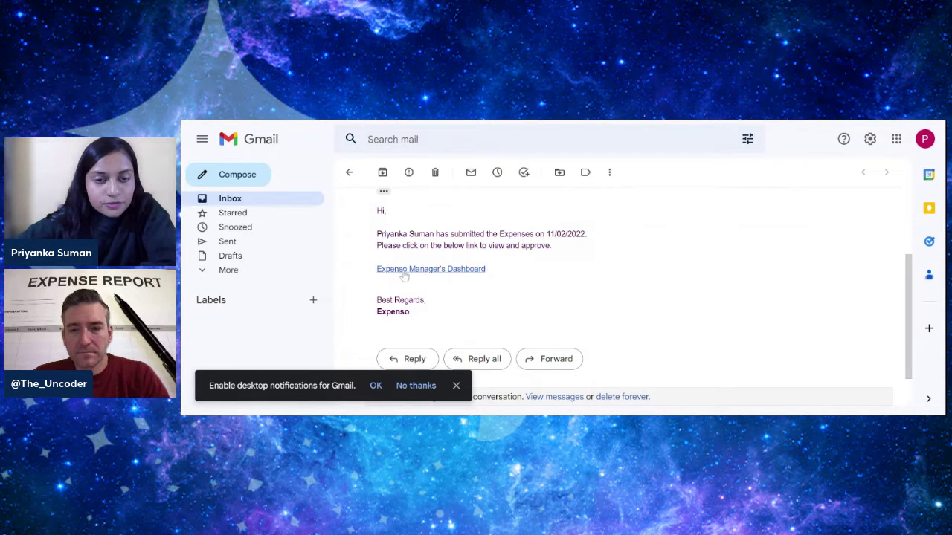
scroll(459, 264, up, 2)
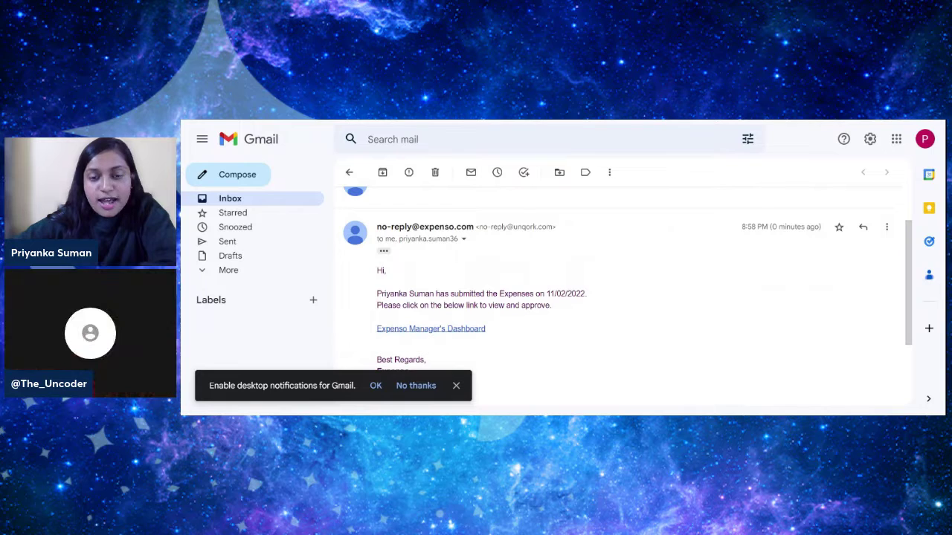
- Highlight the submission date in the notification e-mail, and switch to Unqork to view the Expenso workflow diagram
drag(539, 293, 605, 298)
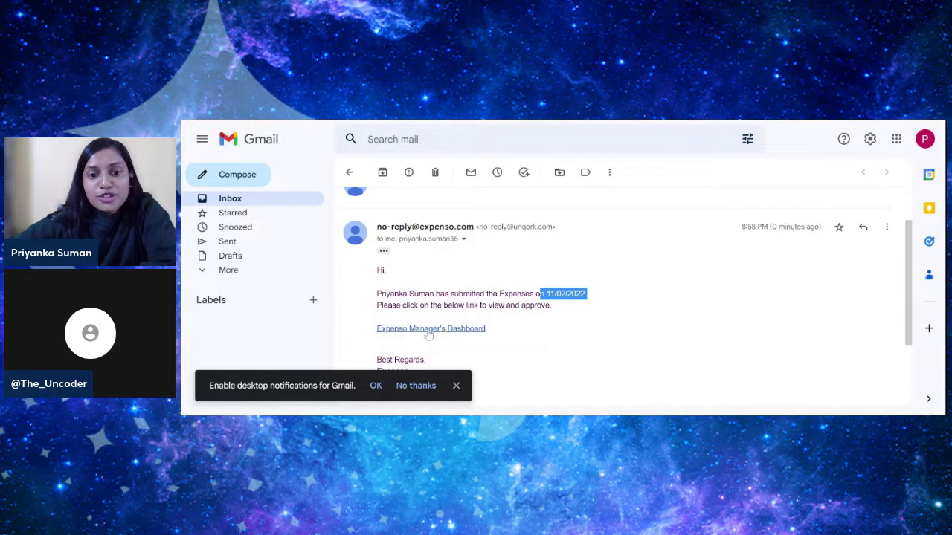
click(467, 120)
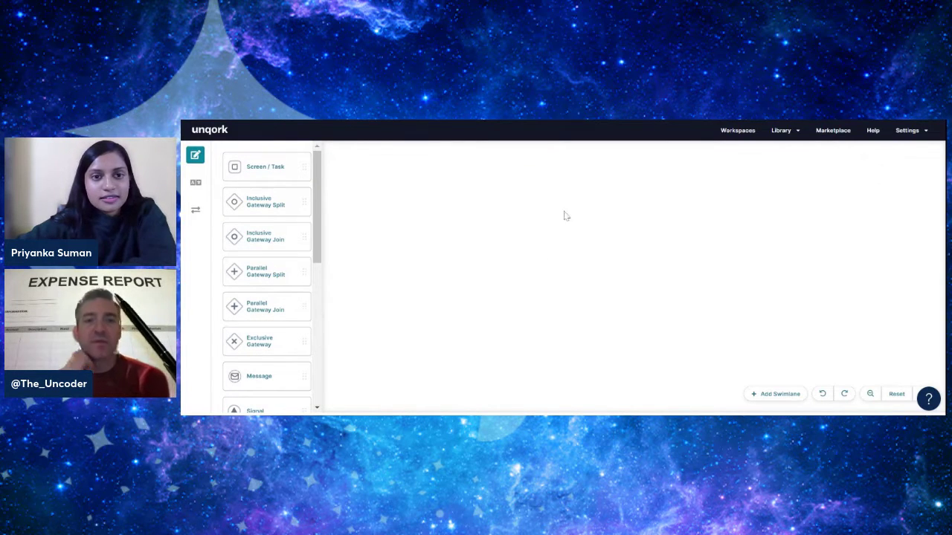
scroll(565, 272, down, 1)
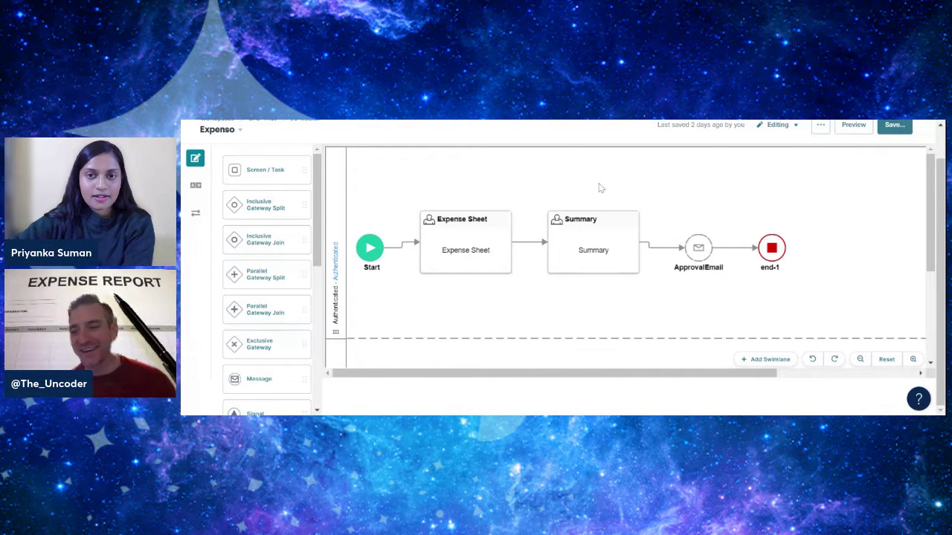
scroll(601, 188, up, 1)
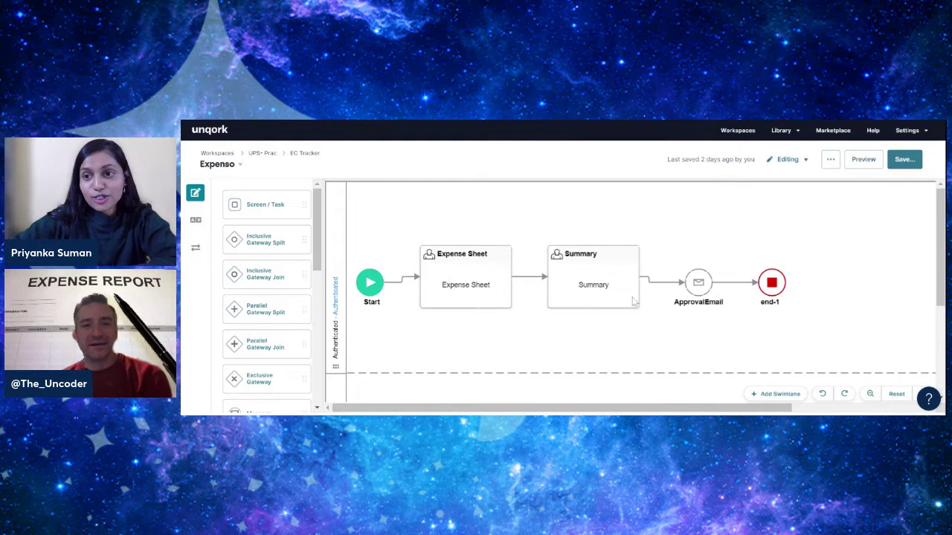
- Check the state control and navigation display options in the Expenso workflow's settings, and close them without changes
click(830, 161)
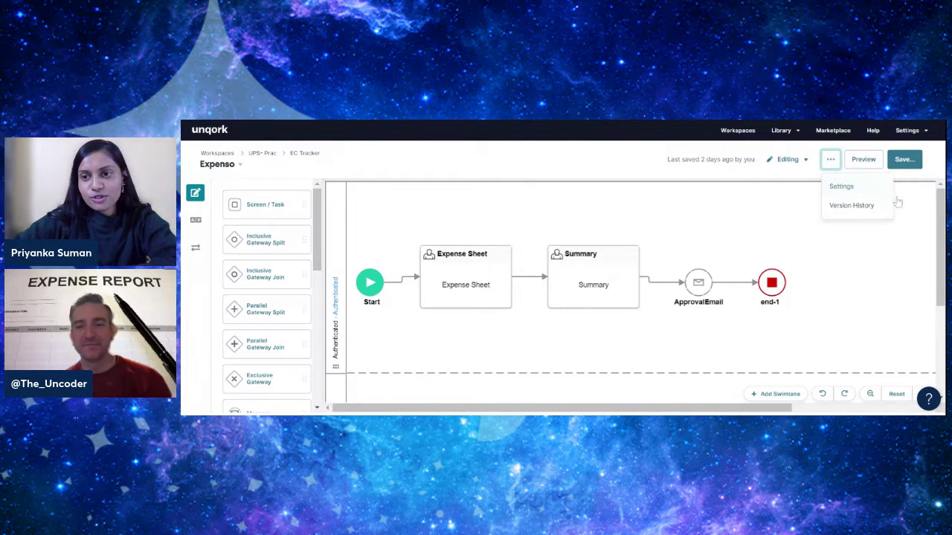
click(843, 188)
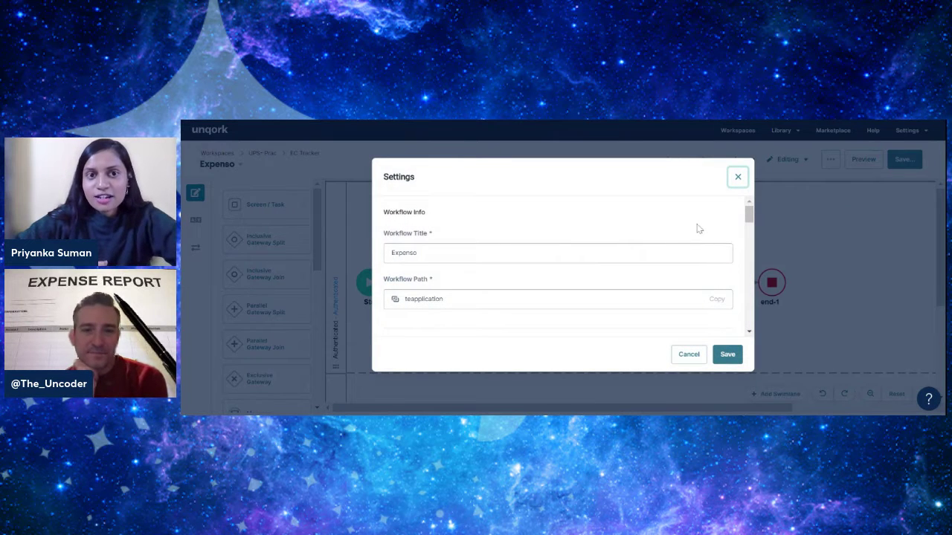
scroll(699, 226, down, 5)
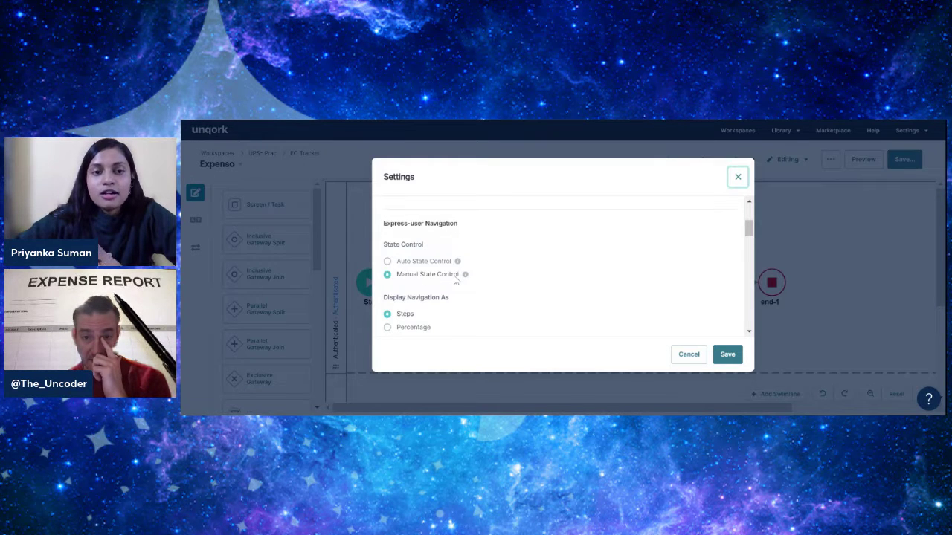
mouse_move(465, 276)
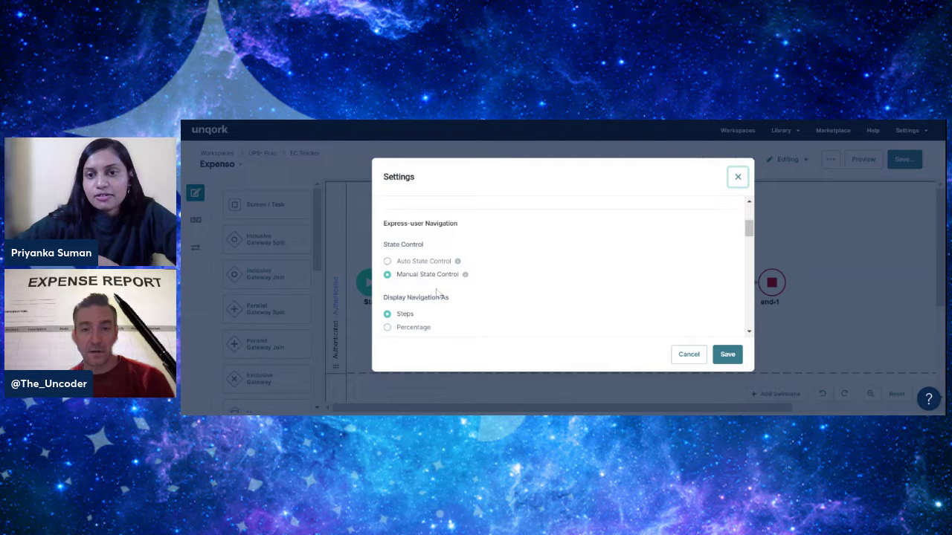
click(737, 178)
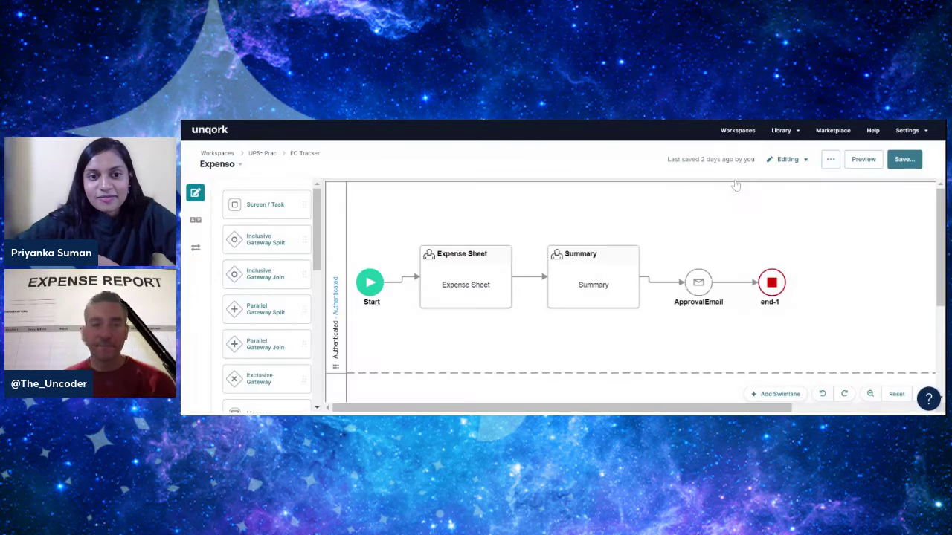
- Examine the Expense Sheet task's screen type, linked module, navigation button labels and validation options, and close its properties
click(465, 285)
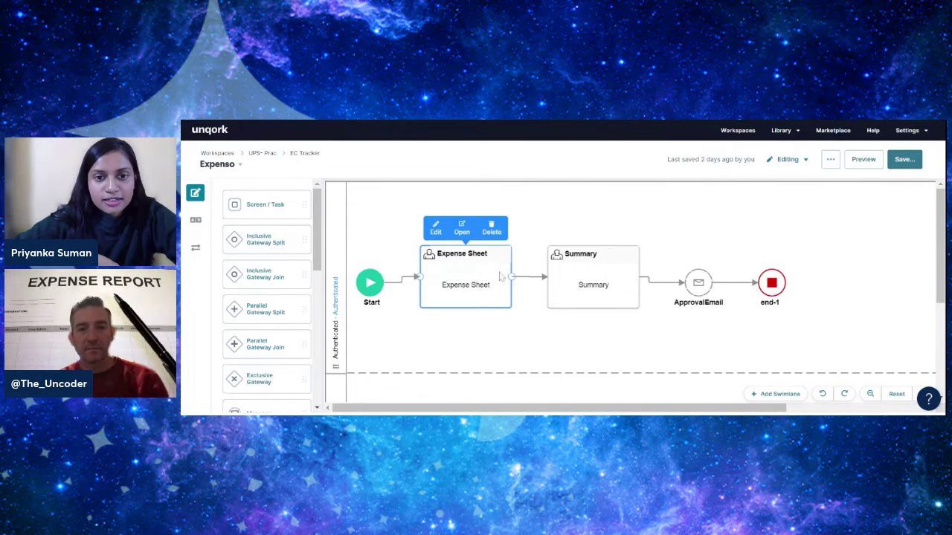
click(436, 232)
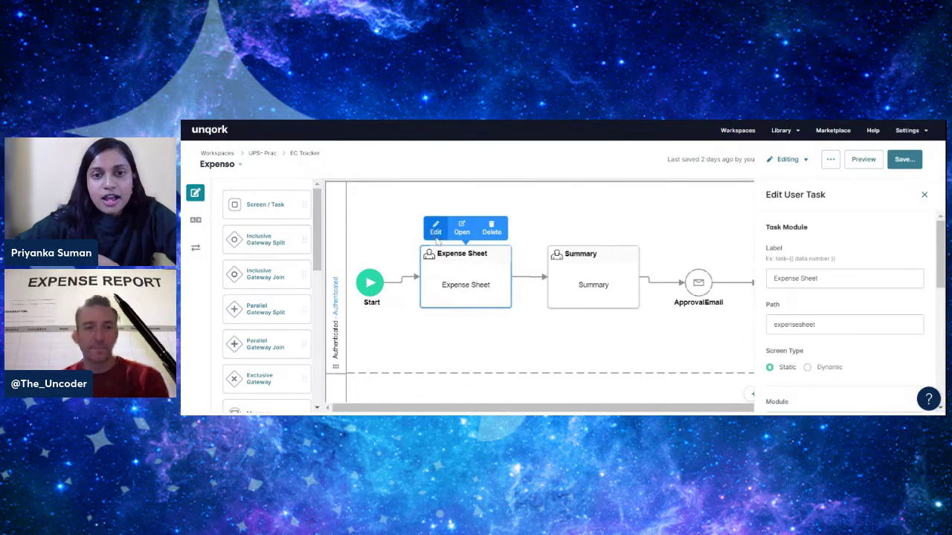
scroll(840, 256, down, 2)
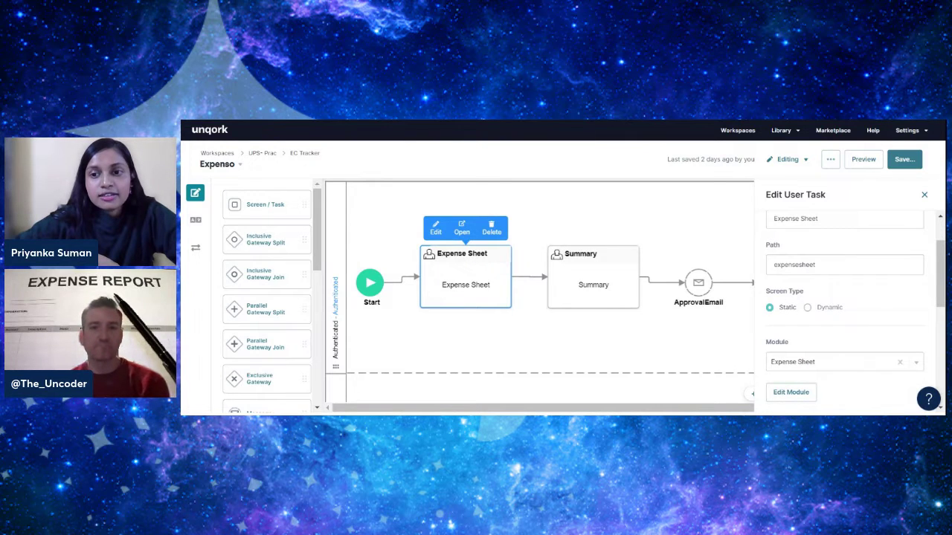
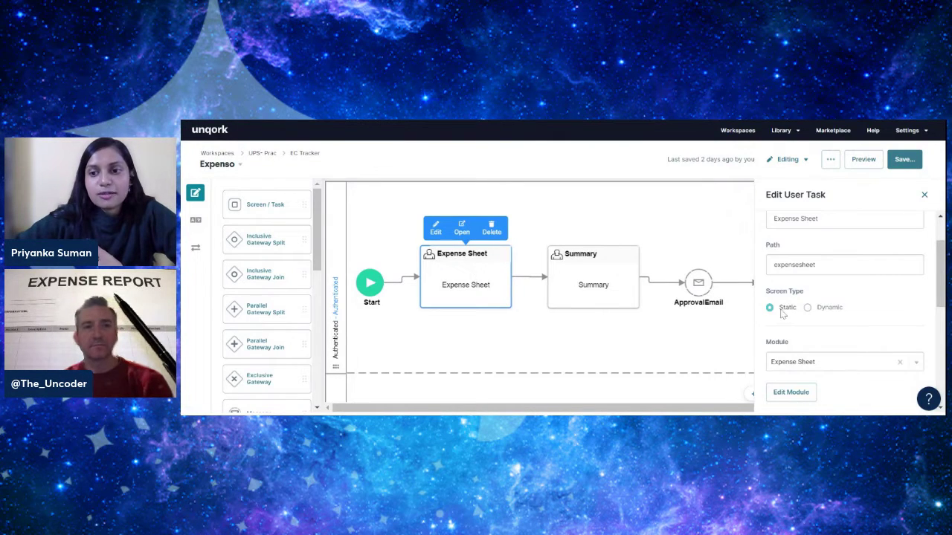
scroll(827, 305, down, 5)
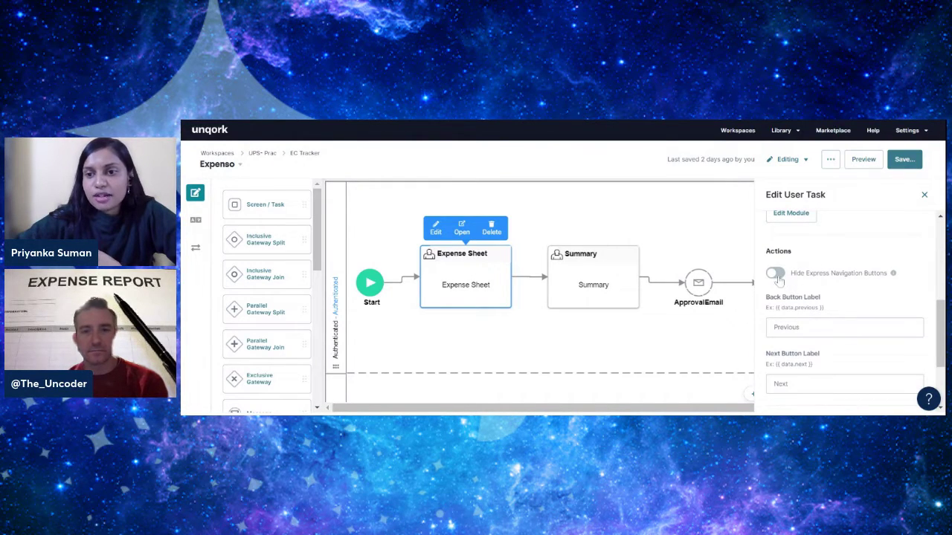
scroll(831, 299, down, 1)
scroll(831, 299, down, 1)
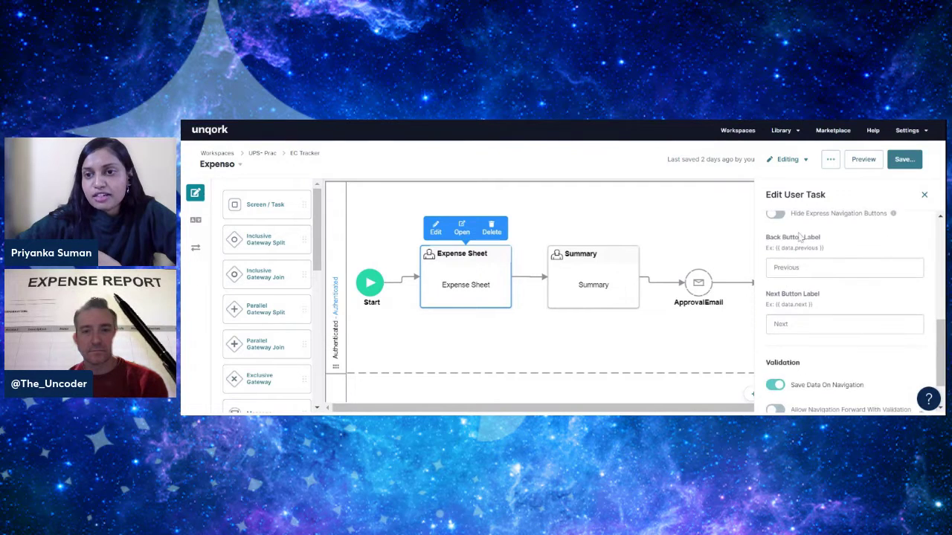
scroll(810, 301, up, 2)
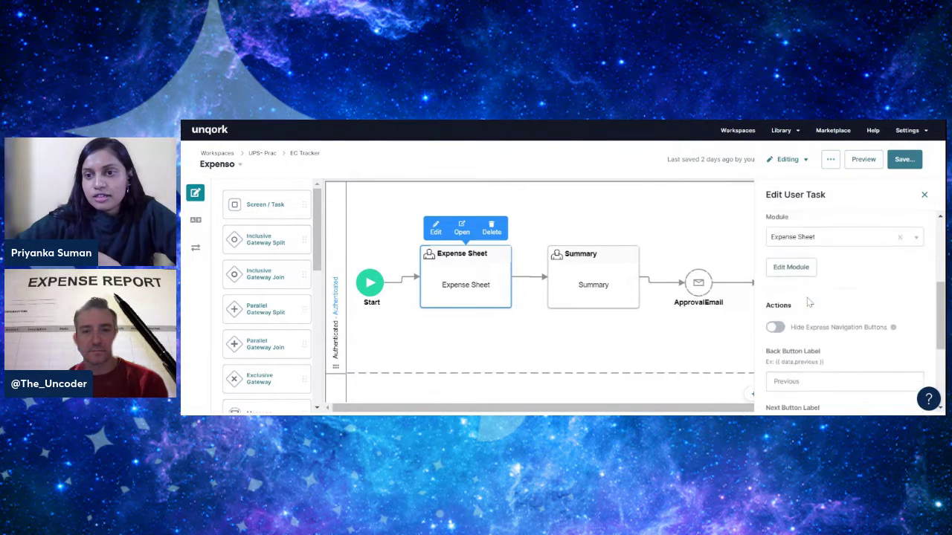
scroll(807, 297, down, 2)
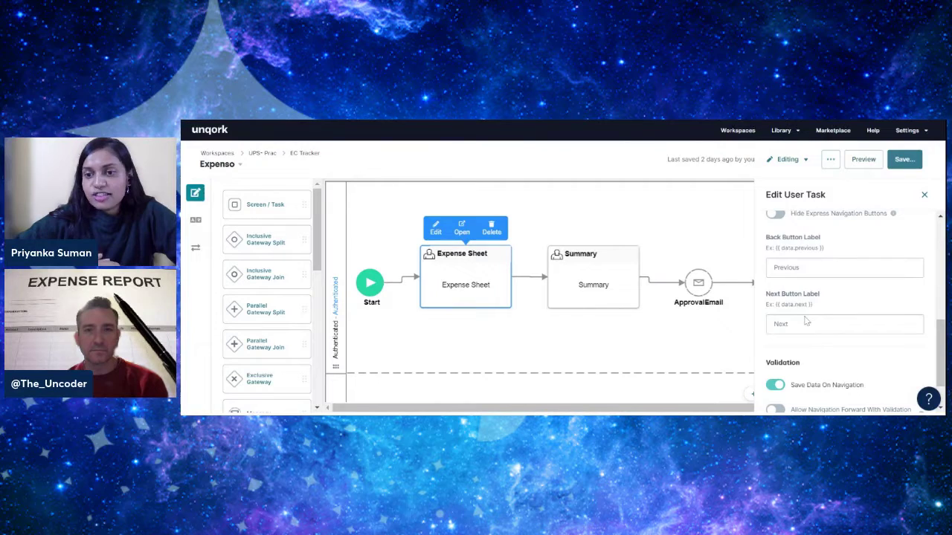
scroll(807, 327, down, 2)
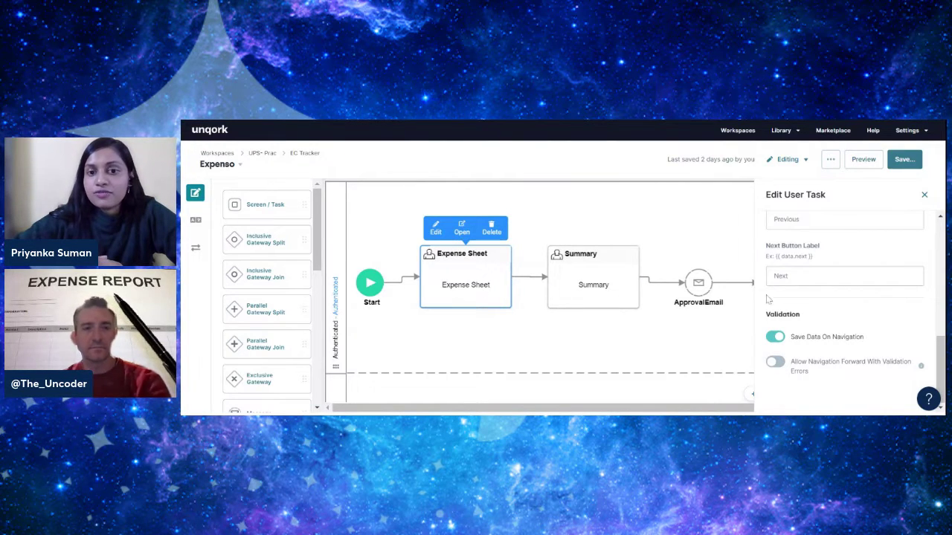
click(922, 195)
- Examine the Summary task's linked module, back and next button labels, and validation options
click(605, 292)
click(565, 231)
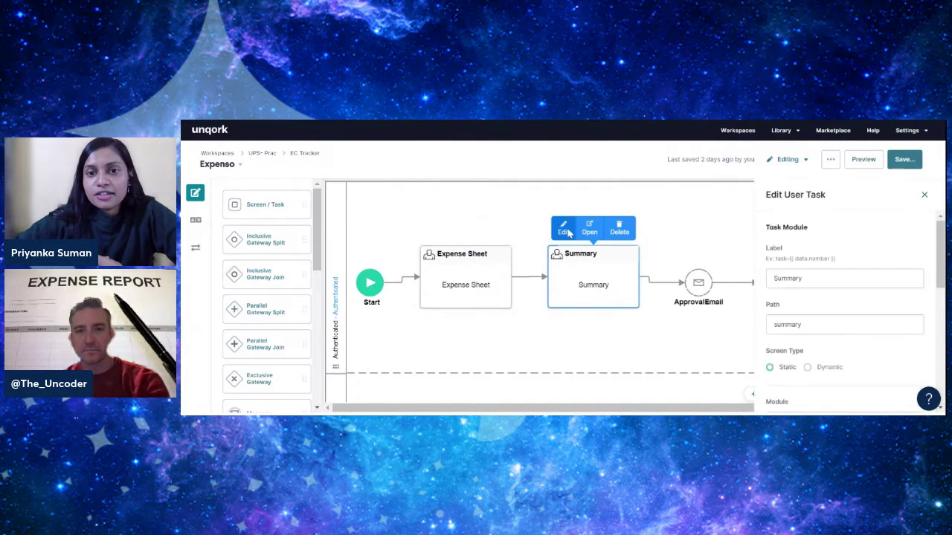
scroll(866, 302, down, 1)
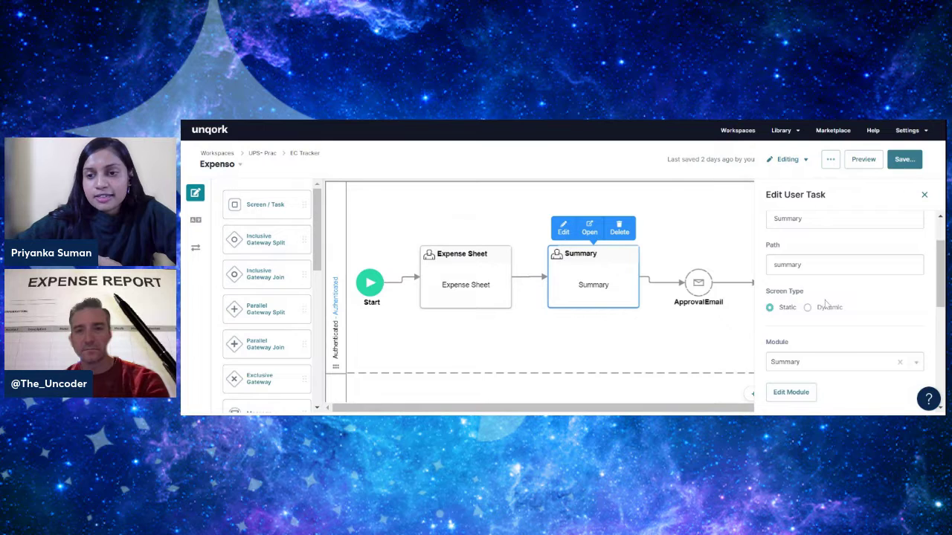
scroll(826, 302, down, 1)
scroll(825, 303, down, 2)
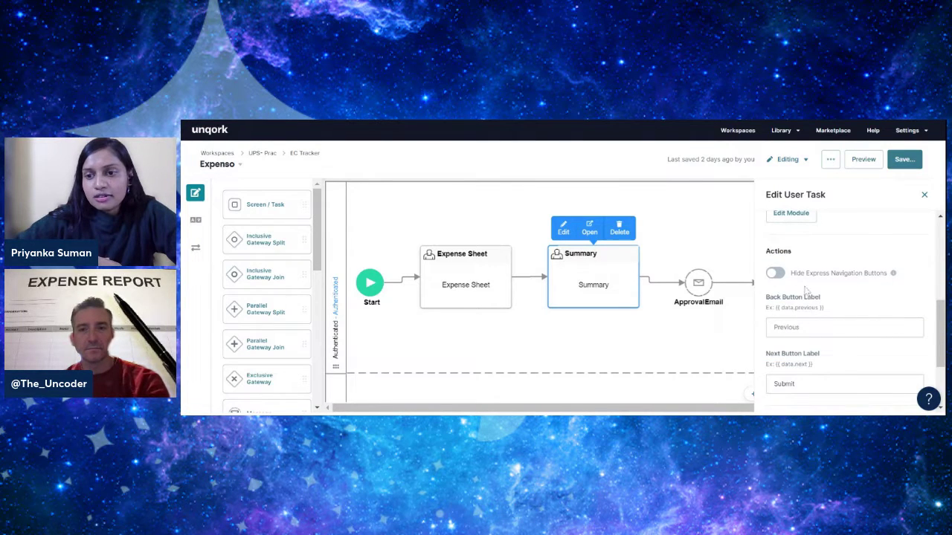
scroll(799, 316, down, 1)
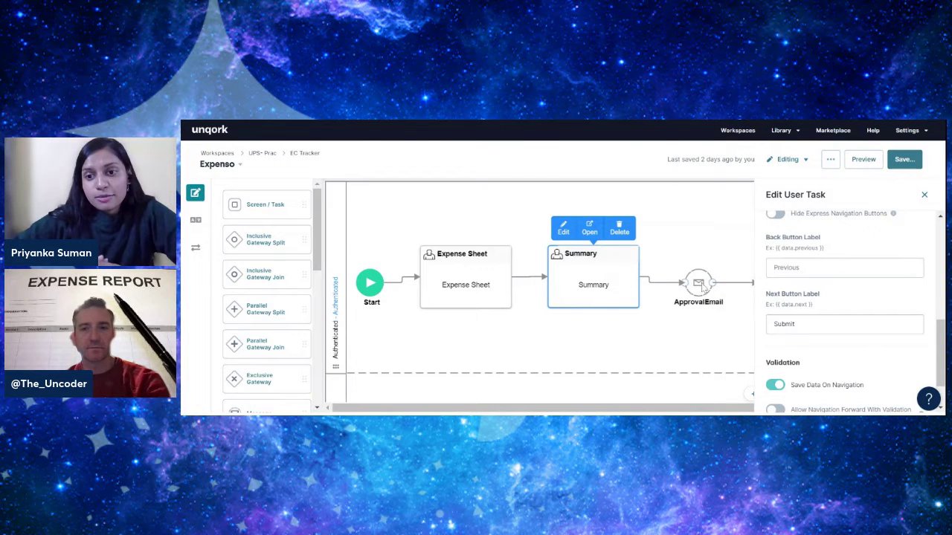
scroll(769, 304, down, 1)
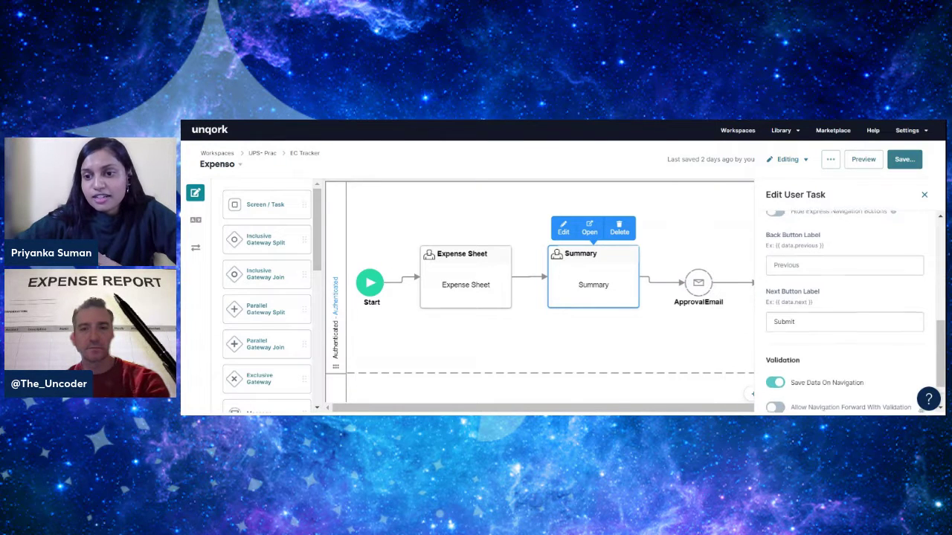
- Open the ApprovalEmail message event for editing and review its sending method, To, Cc, Bcc and From Name fields
click(697, 290)
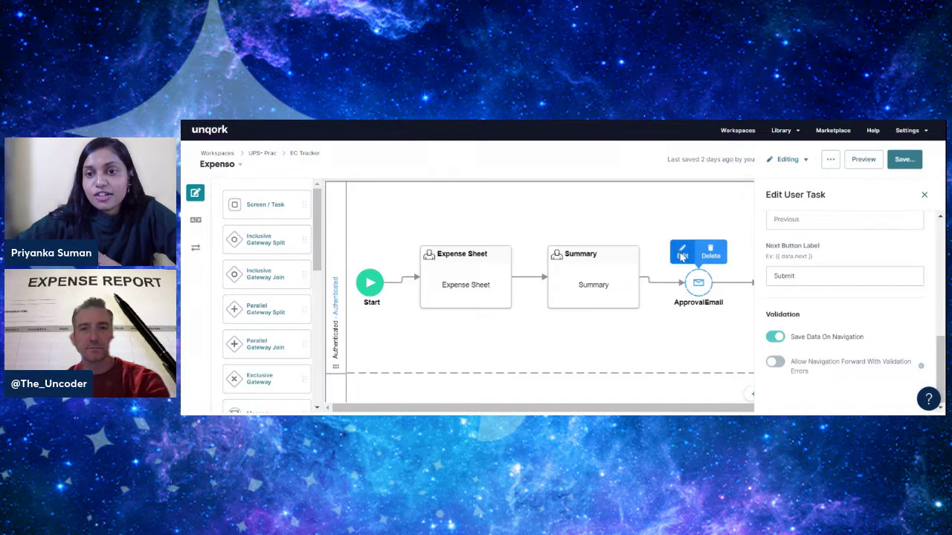
click(682, 255)
scroll(843, 312, up, 5)
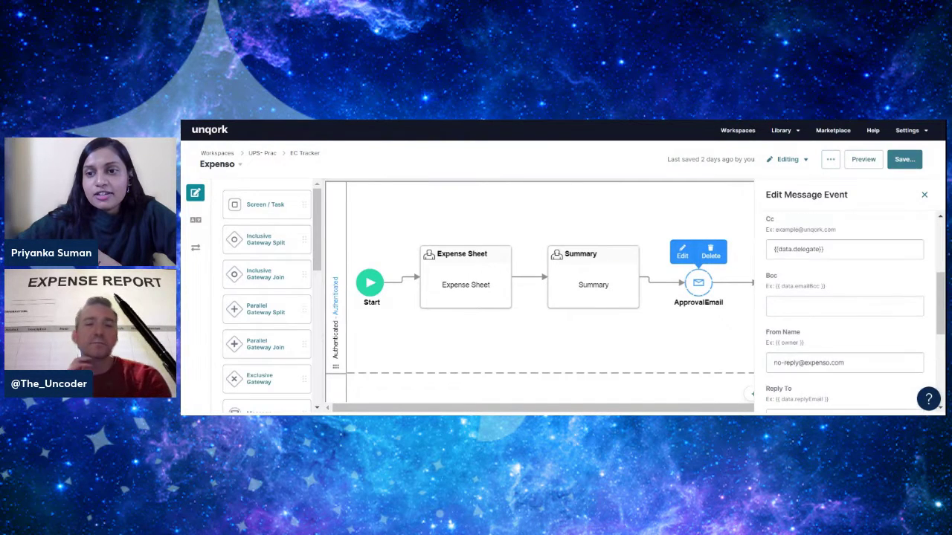
scroll(824, 304, up, 3)
scroll(825, 304, down, 1)
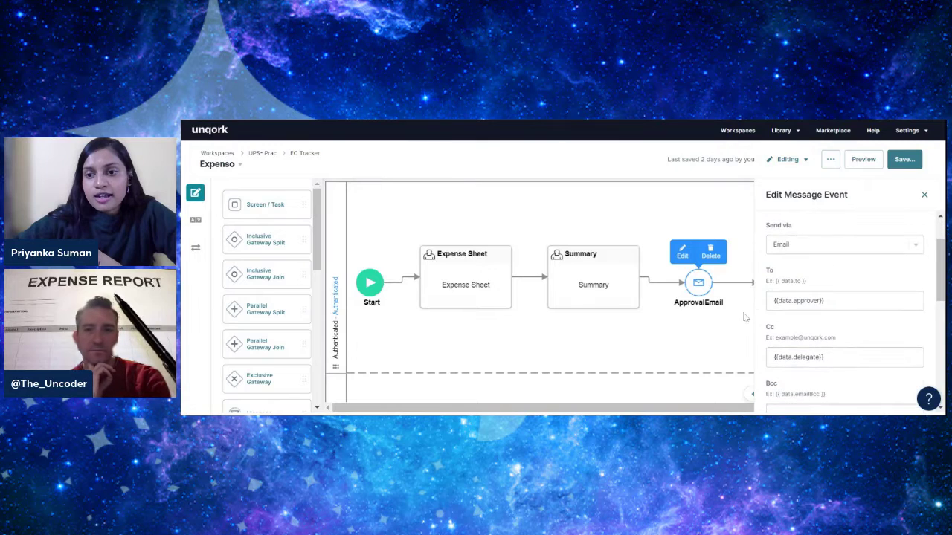
click(582, 292)
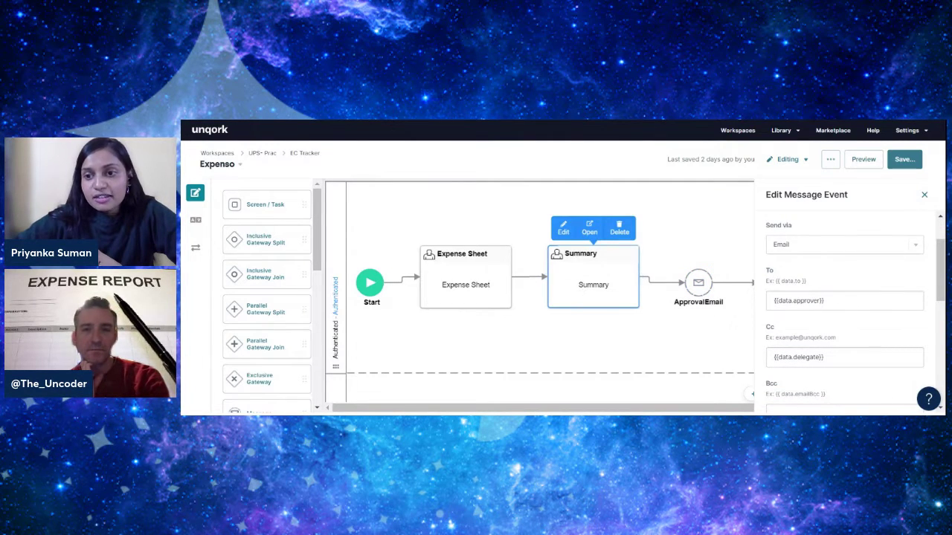
scroll(855, 312, down, 2)
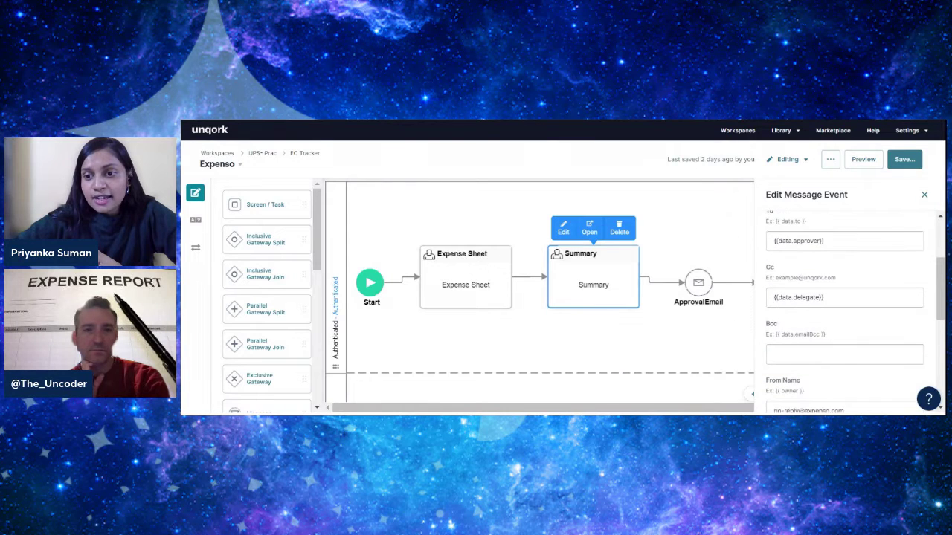
scroll(844, 312, down, 5)
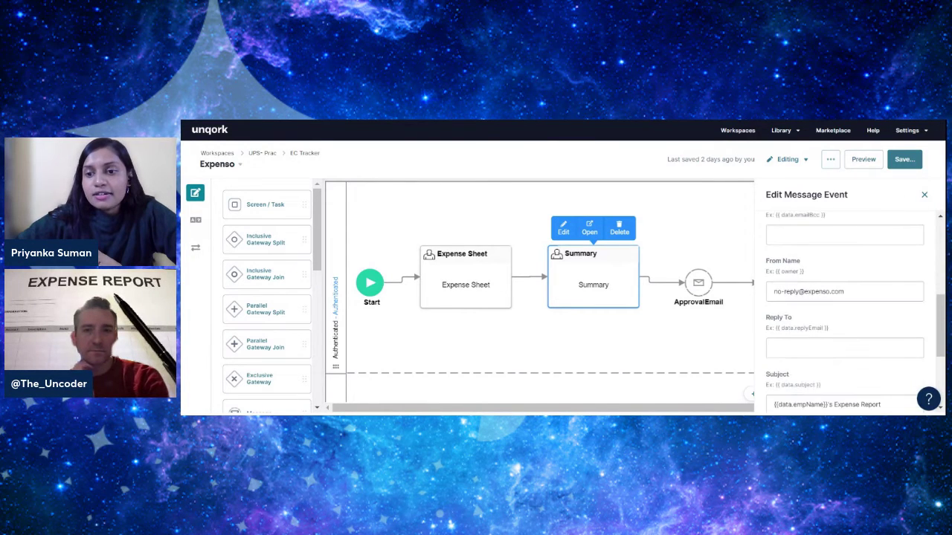
- Highlight the approval e-mail's subject and template message, and read the template through to its dashboard link and signature
drag(775, 285, 880, 286)
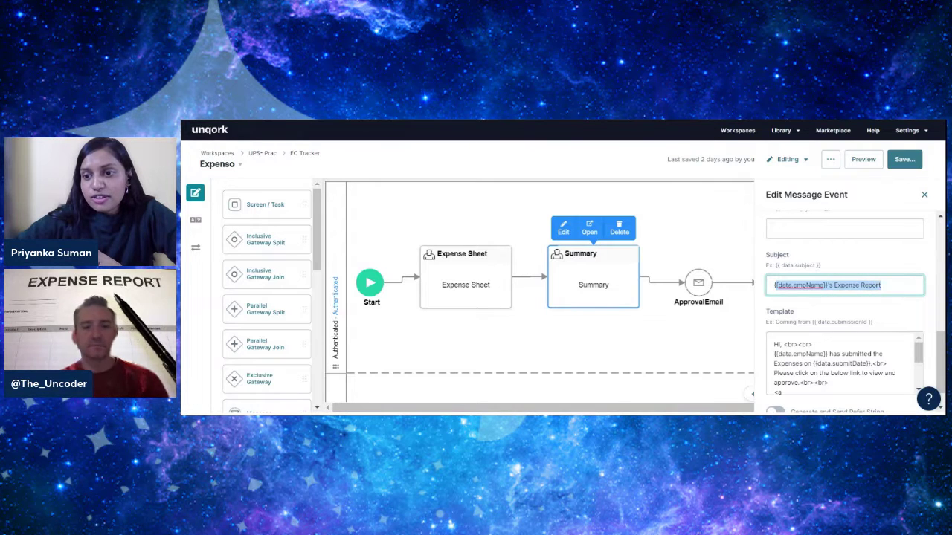
scroll(845, 297, down, 1)
drag(779, 315, 828, 353)
scroll(828, 350, down, 1)
scroll(845, 333, up, 2)
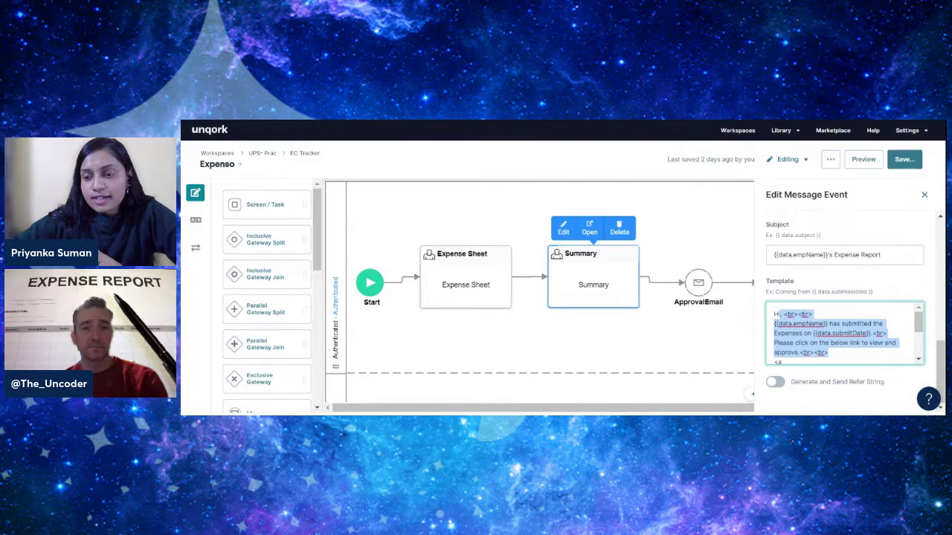
scroll(845, 333, down, 2)
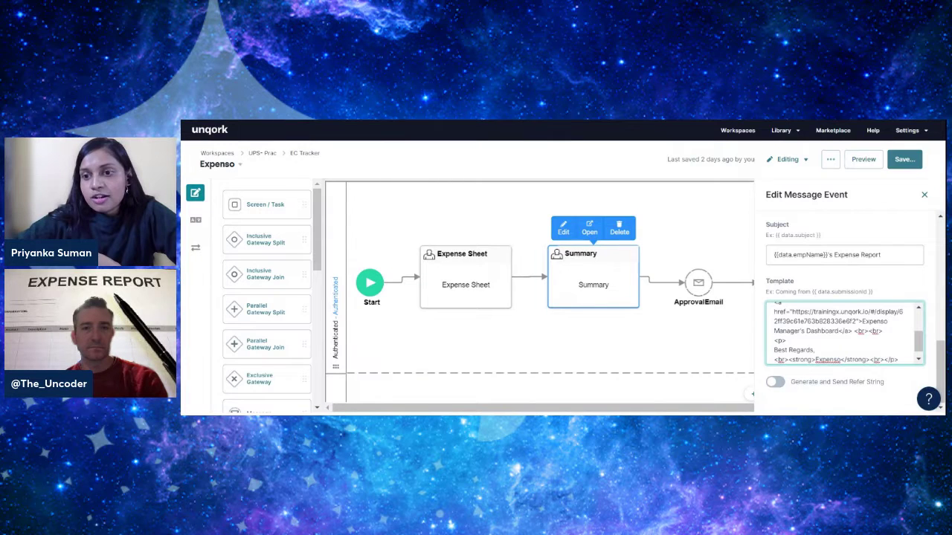
scroll(844, 333, down, 1)
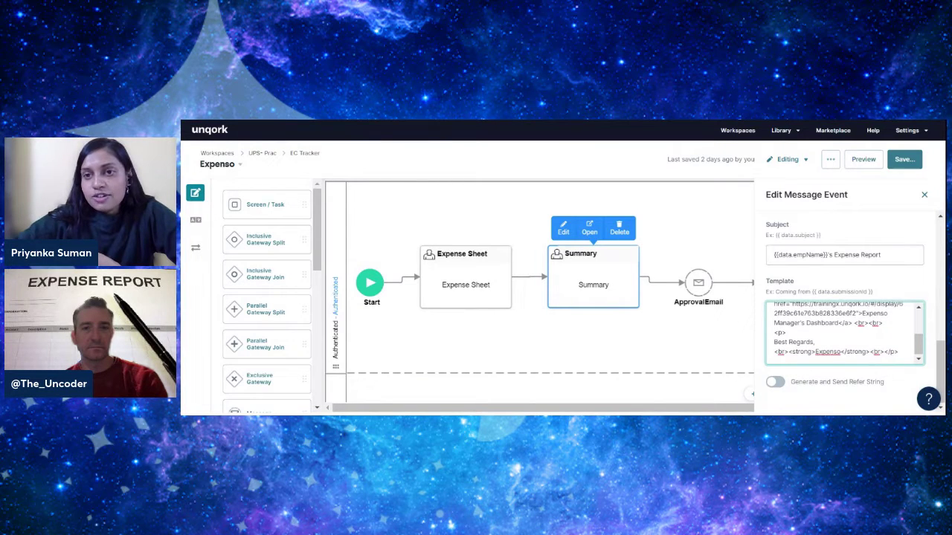
- Switch back to Gmail to compare the received expense notification with the template, and clear the date highlight
click(370, 123)
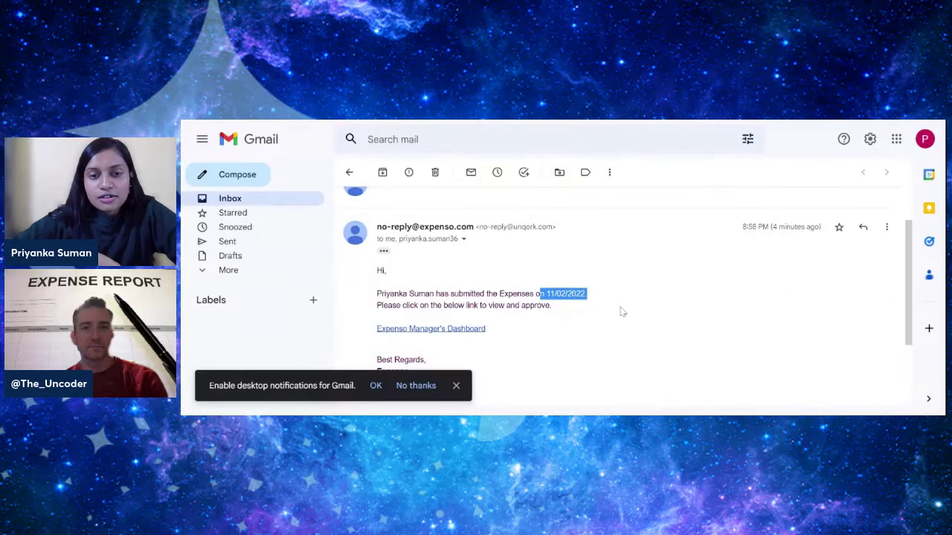
click(610, 321)
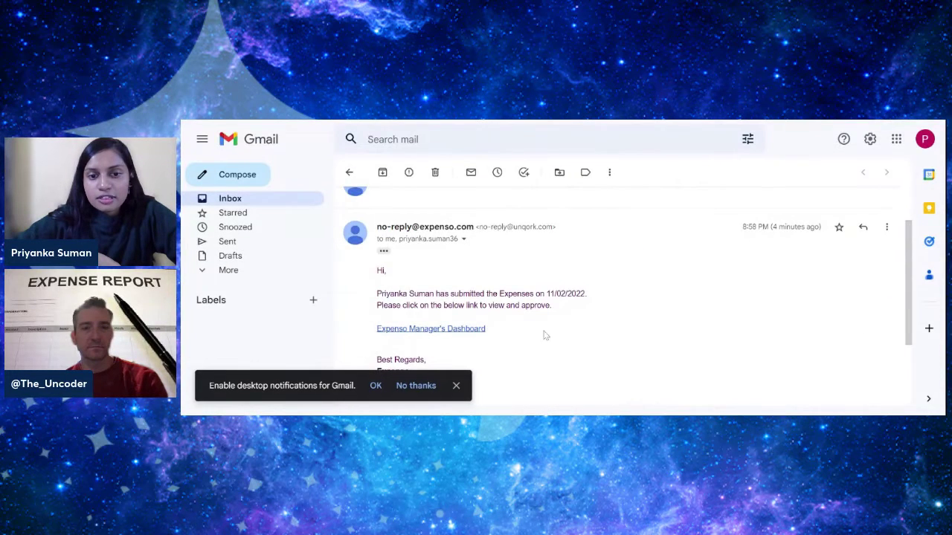
- Finish reading the expense e-mail, return to the Expenso workflow, close the message event settings and open the Expense Sheet module
scroll(545, 335, down, 2)
scroll(467, 305, up, 2)
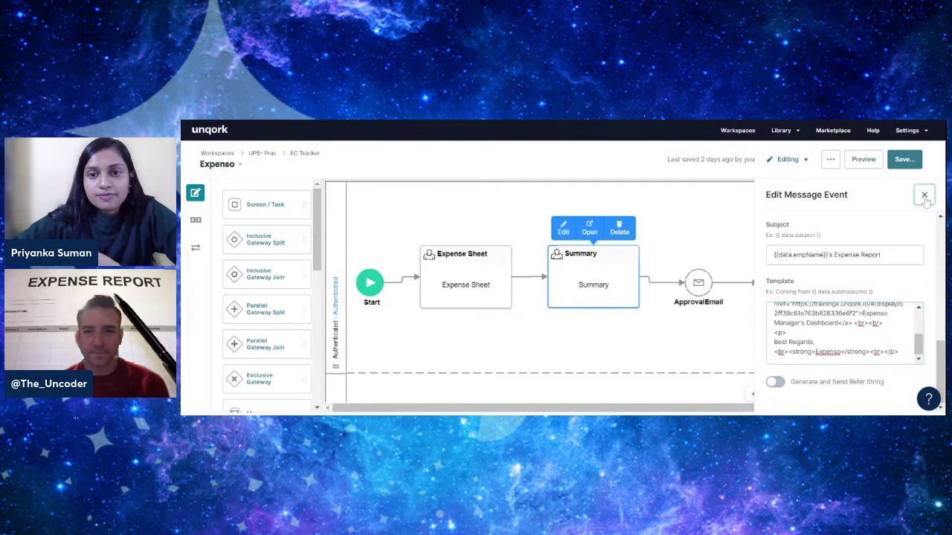
click(924, 195)
click(465, 291)
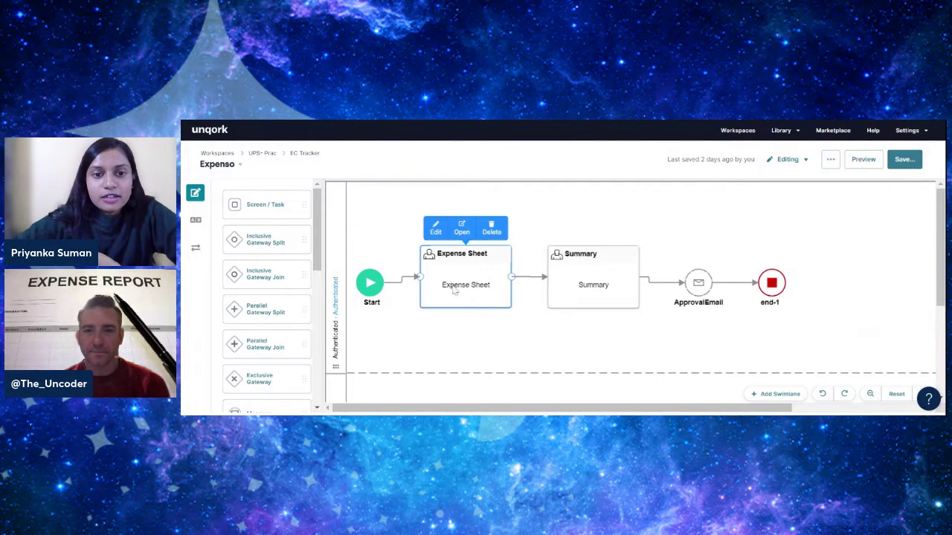
click(462, 231)
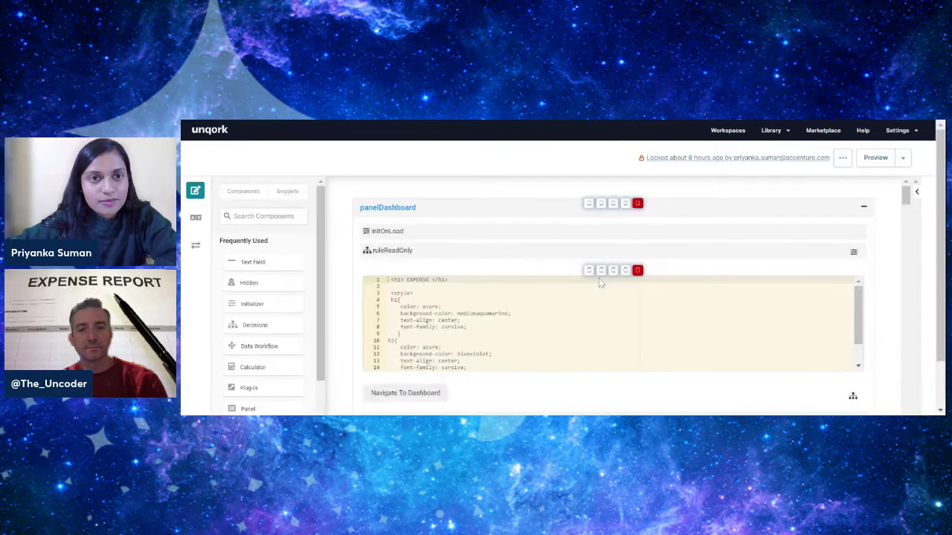
- Inspect the ruleNavToDash decision's pageOpen output value that links to the dashboard, and close its settings without saving
scroll(763, 271, down, 1)
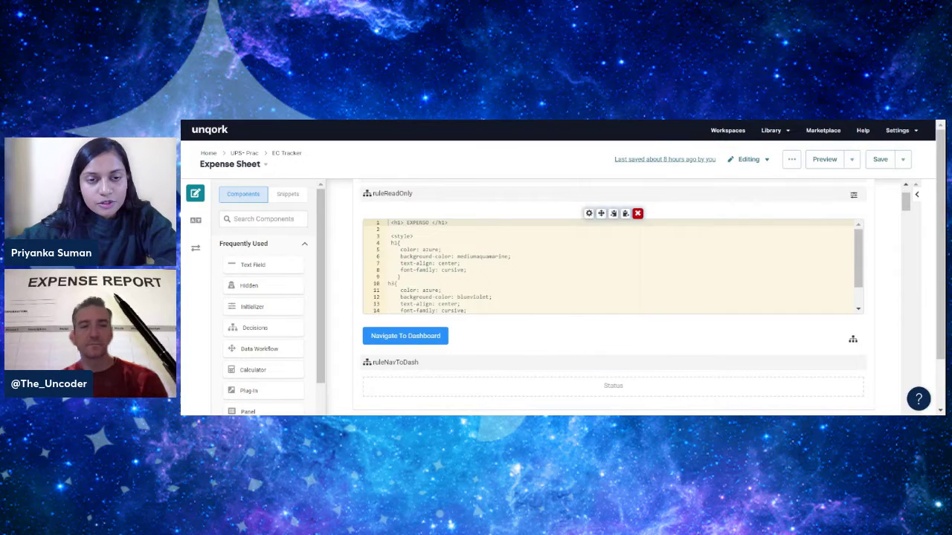
scroll(595, 297, down, 2)
scroll(595, 321, down, 1)
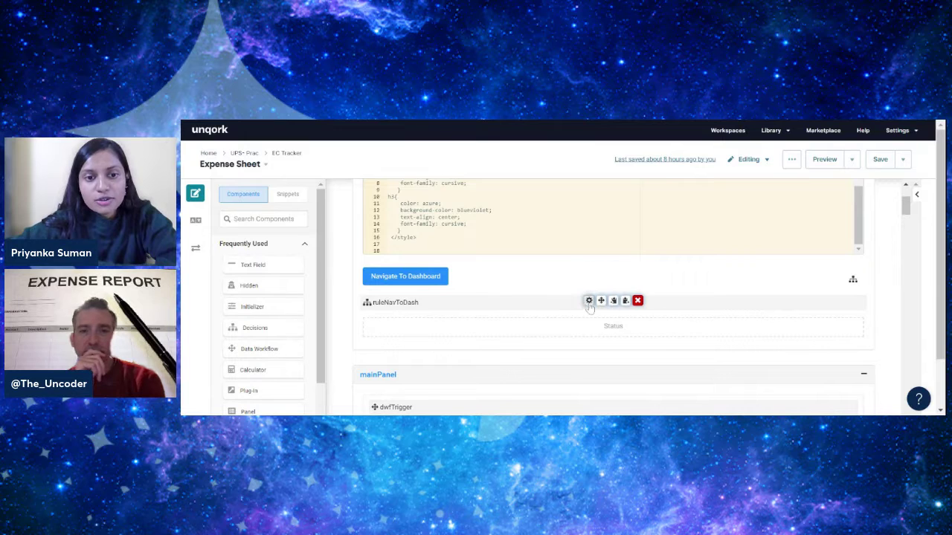
click(589, 302)
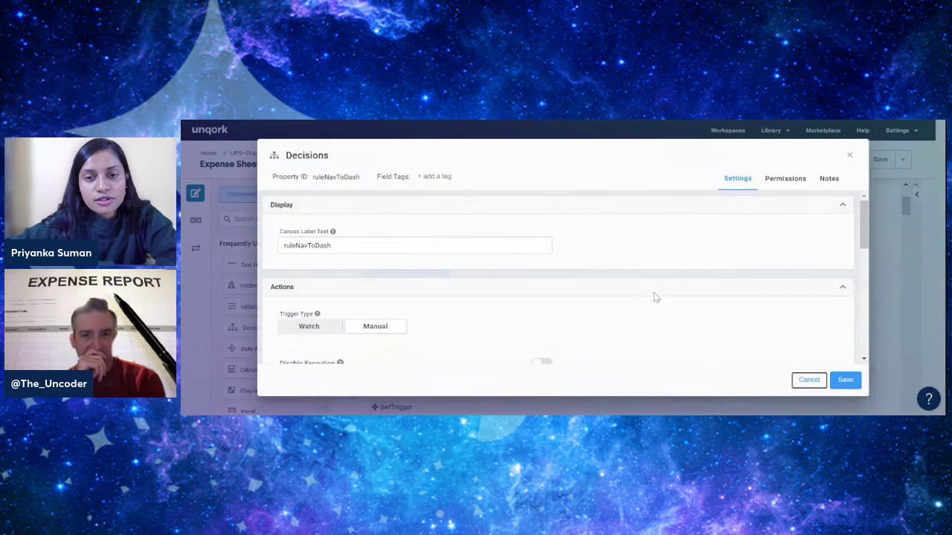
scroll(655, 295, down, 5)
scroll(713, 281, down, 3)
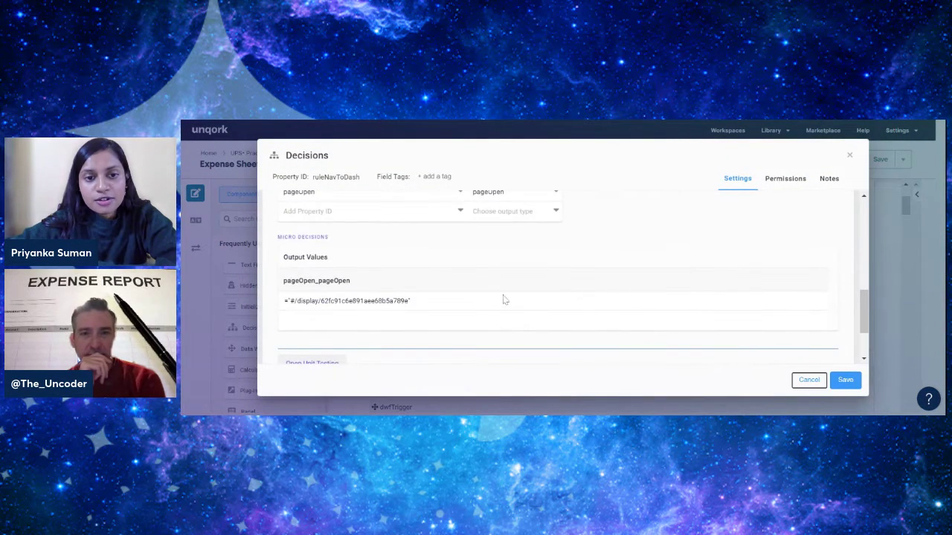
click(314, 301)
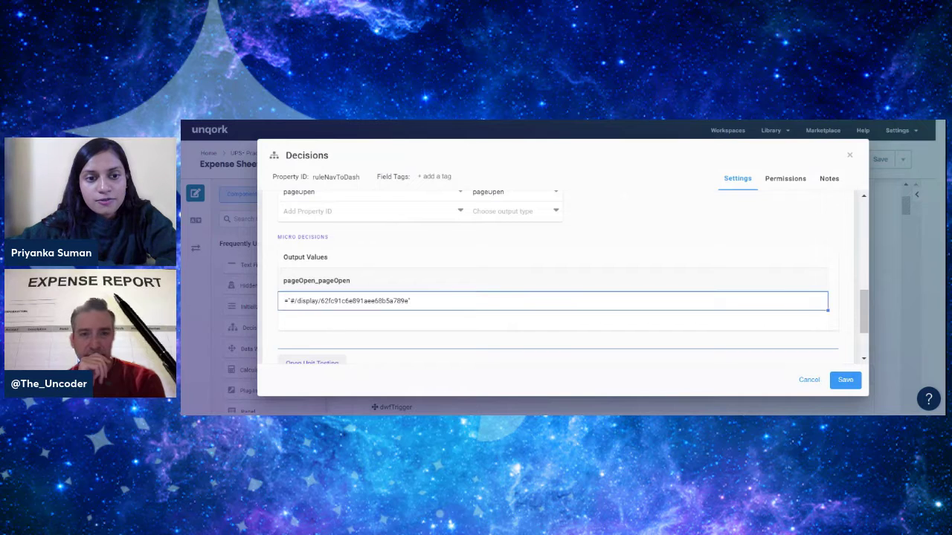
click(848, 156)
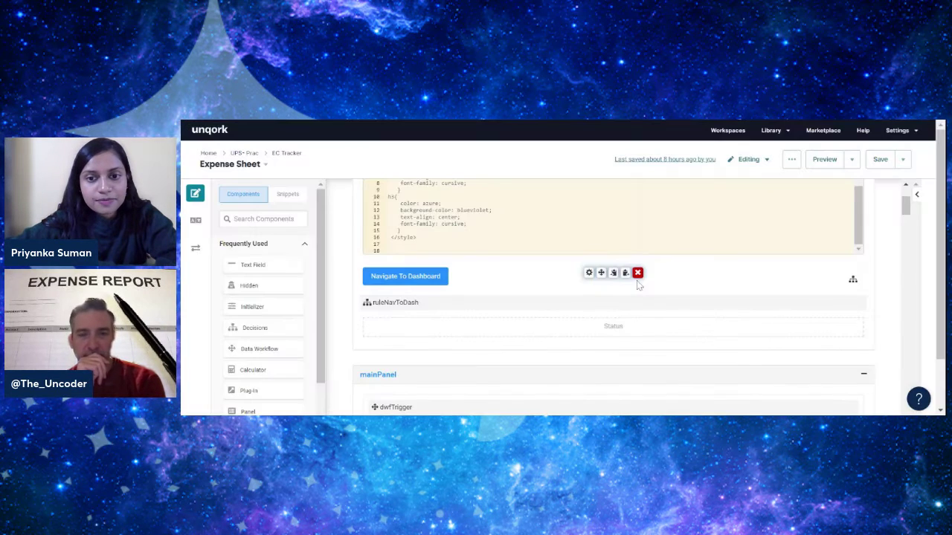
- Open the hidden Status component's settings, highlight its default value and review its database storage option, then close without saving
scroll(506, 300, down, 1)
mouse_move(587, 279)
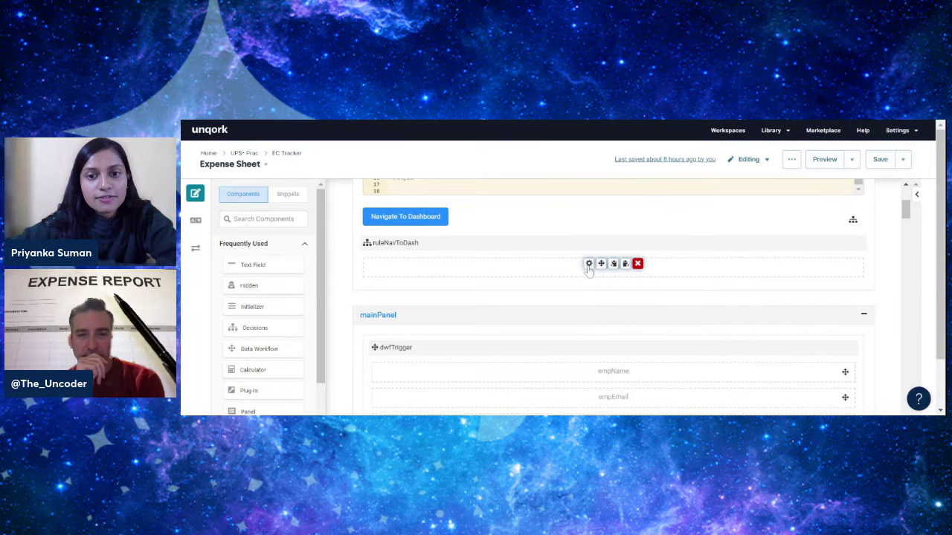
click(588, 264)
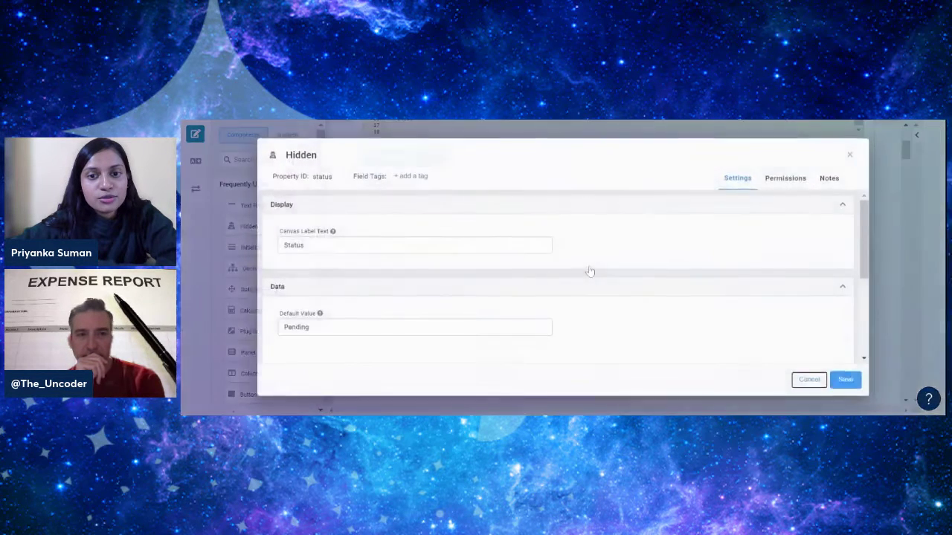
scroll(578, 243, down, 1)
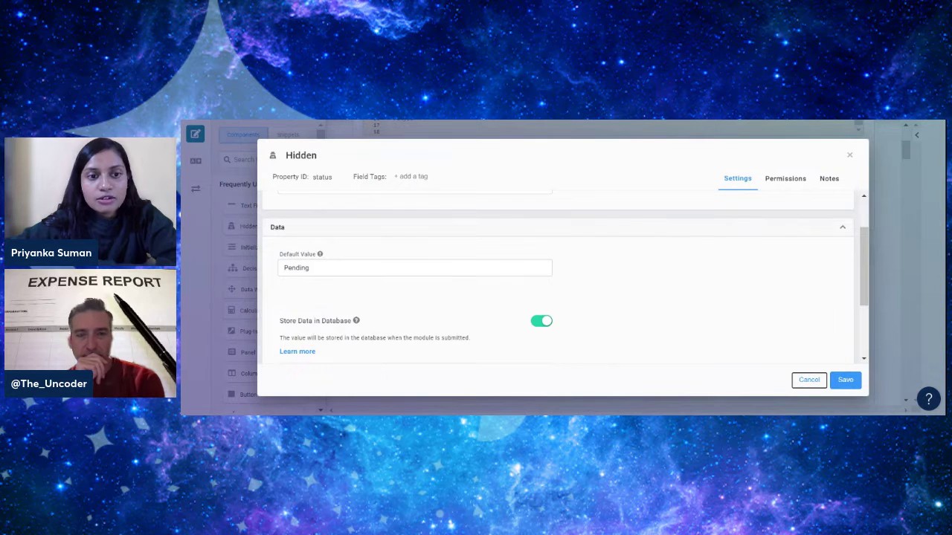
double_click(296, 267)
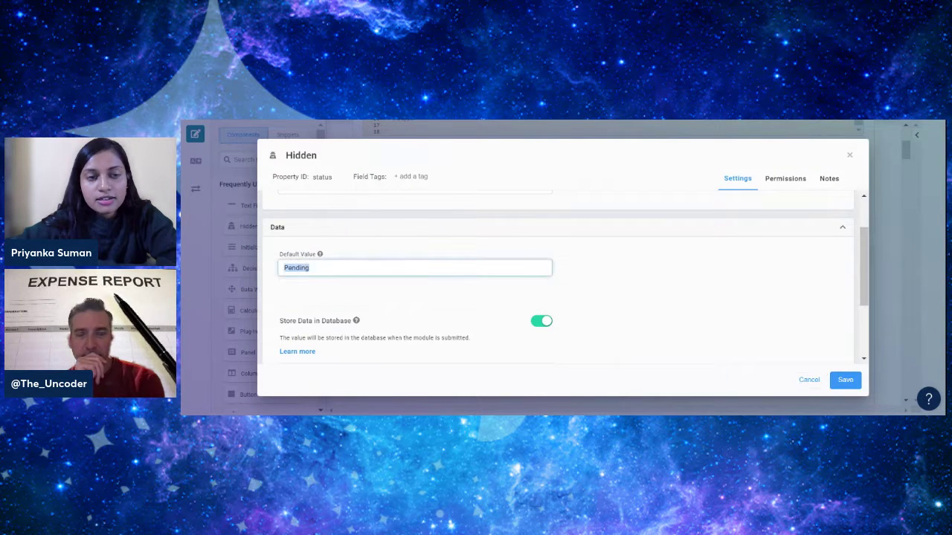
click(849, 154)
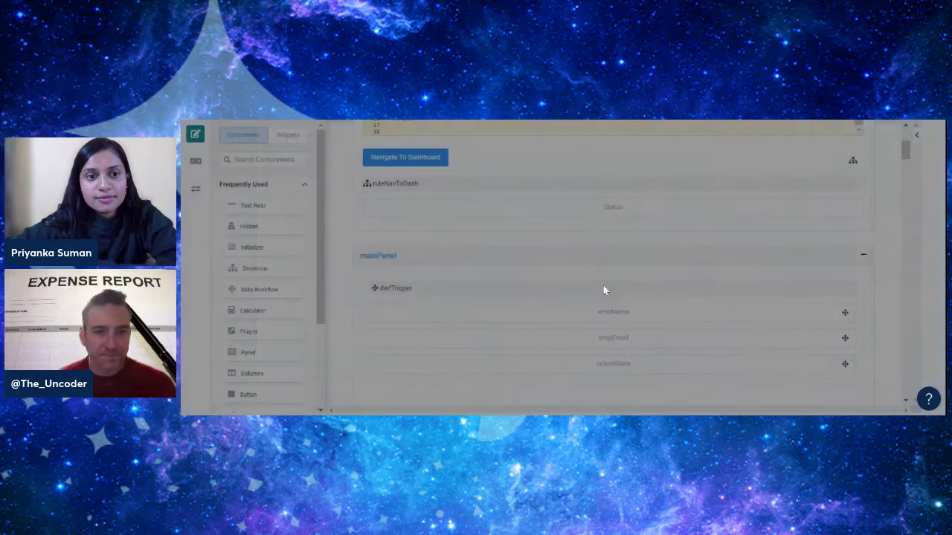
- Inspect the currentUser input, name Get and date Create Value operators in the dwfTrigger data workflow, and close it without saving
scroll(621, 291, down, 3)
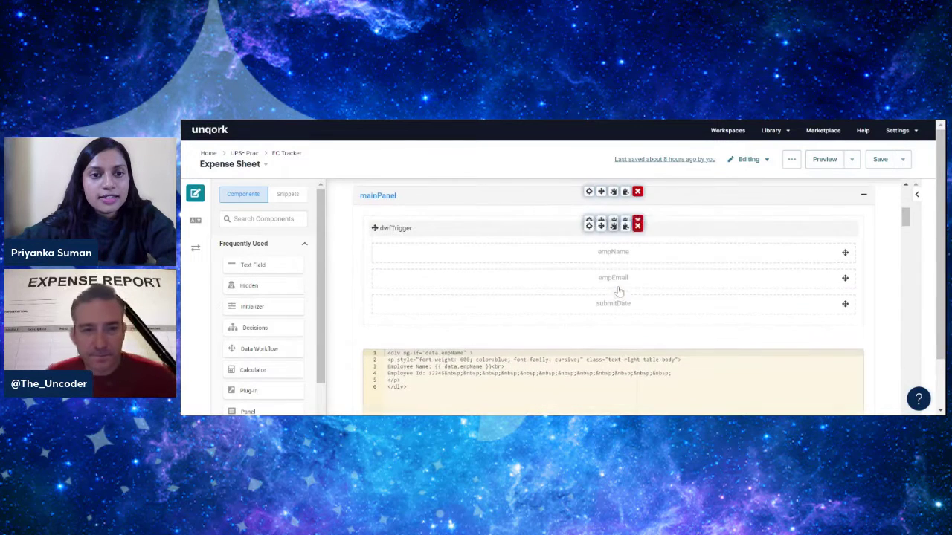
click(588, 226)
scroll(586, 282, down, 2)
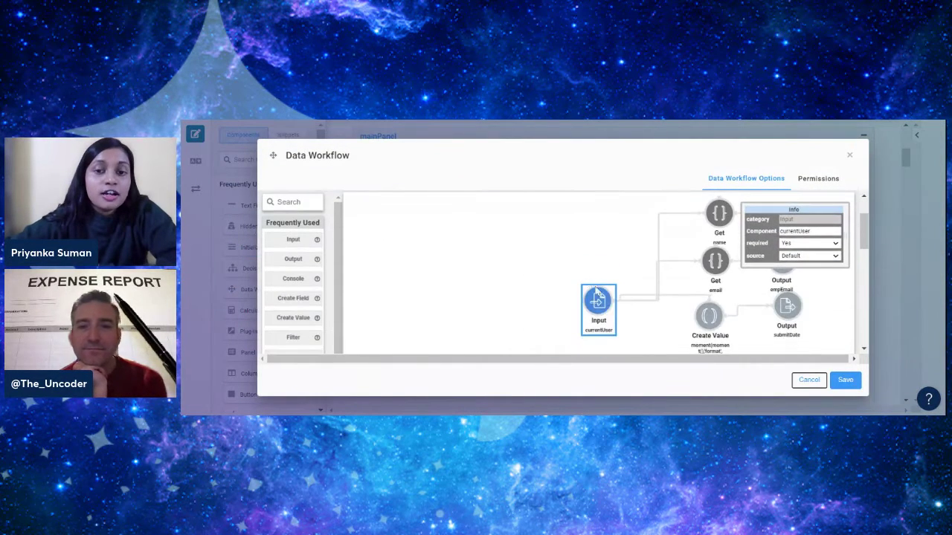
click(718, 214)
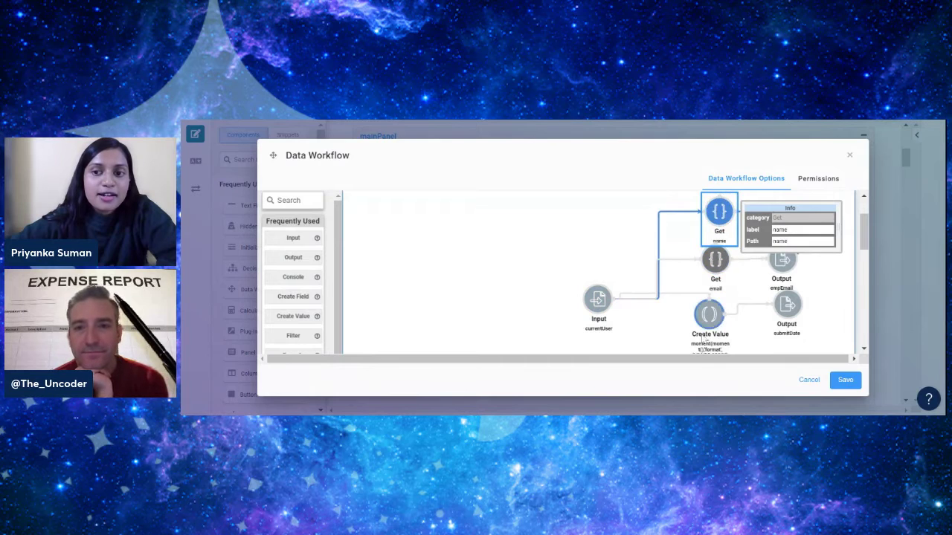
click(705, 323)
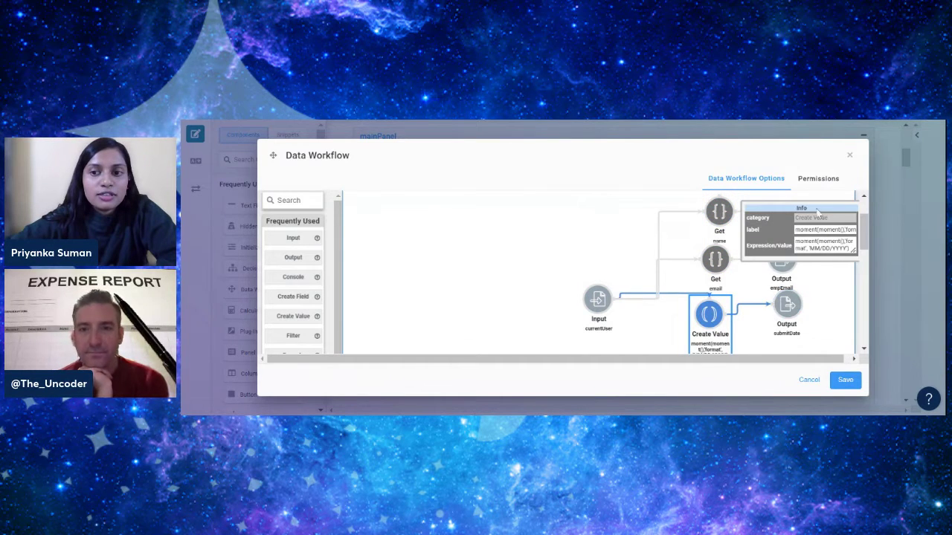
drag(802, 207, 440, 214)
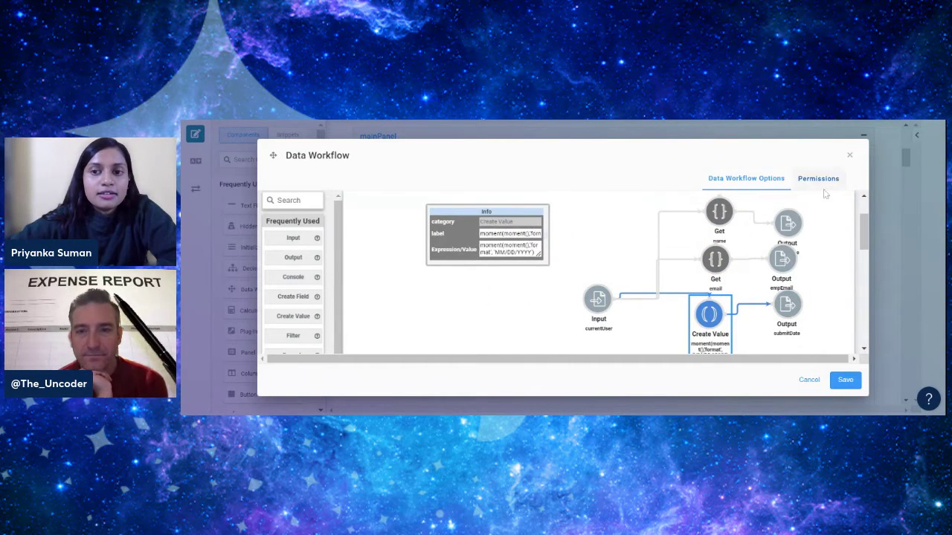
click(849, 155)
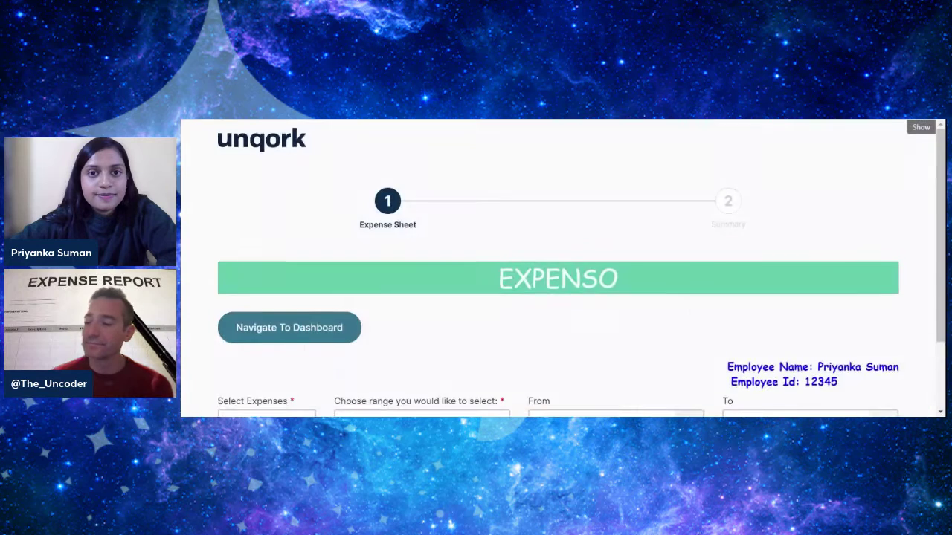
- Switch to the running Expenso form, highlight the employee name and ID lines, and return to the Expense Sheet module editor
drag(750, 308, 879, 308)
drag(746, 323, 831, 322)
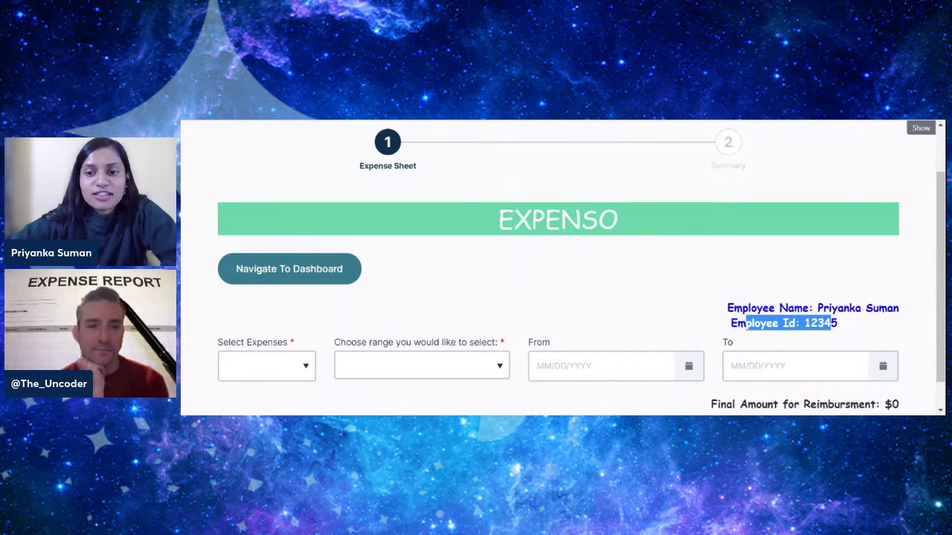
drag(728, 307, 894, 308)
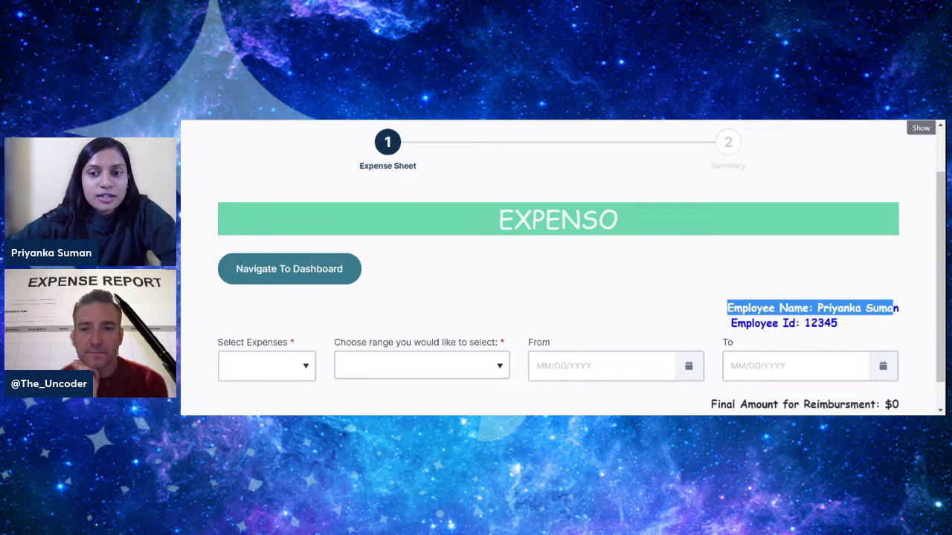
drag(730, 322, 862, 323)
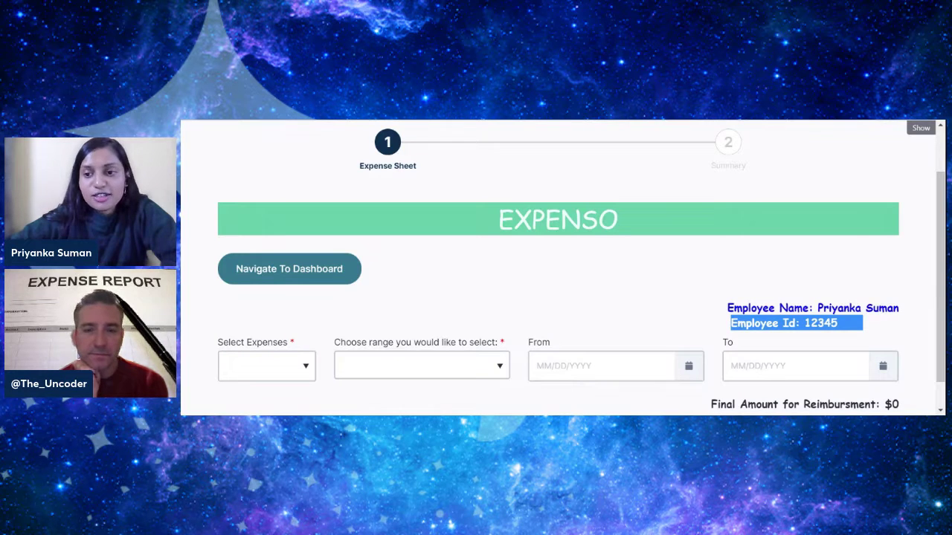
drag(809, 307, 903, 309)
drag(760, 323, 837, 323)
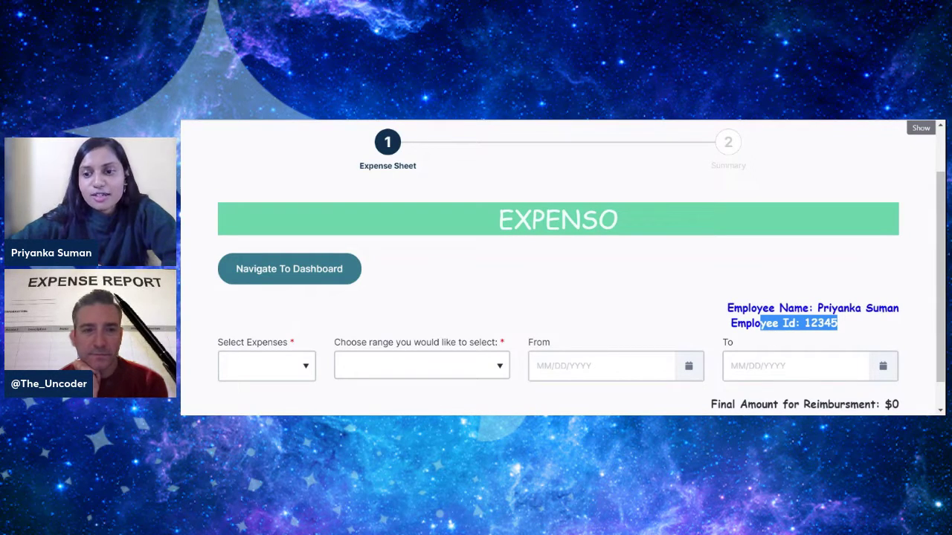
click(589, 124)
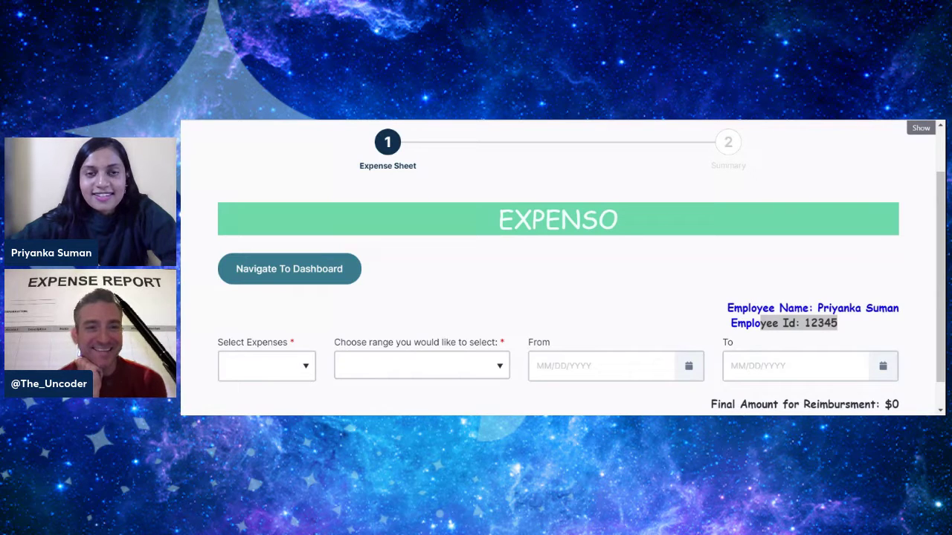
click(592, 122)
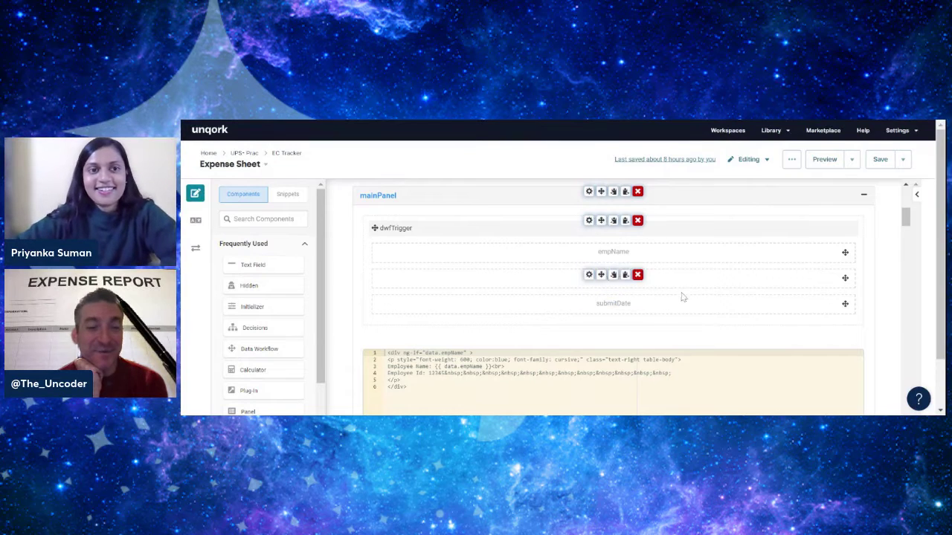
- Examine the HTML code in mainPanel that displays the employee name and ID above the expense selection
scroll(768, 279, down, 1)
scroll(768, 279, down, 1)
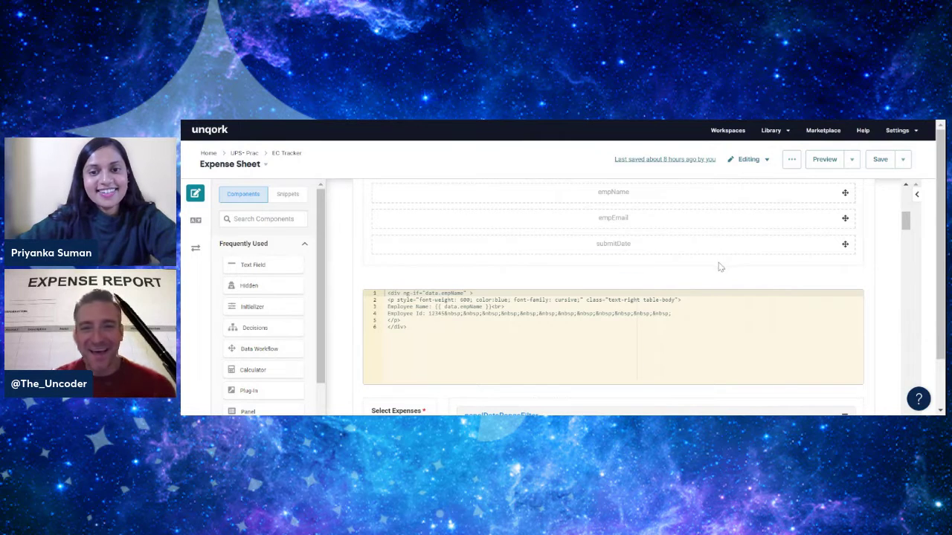
scroll(718, 265, down, 1)
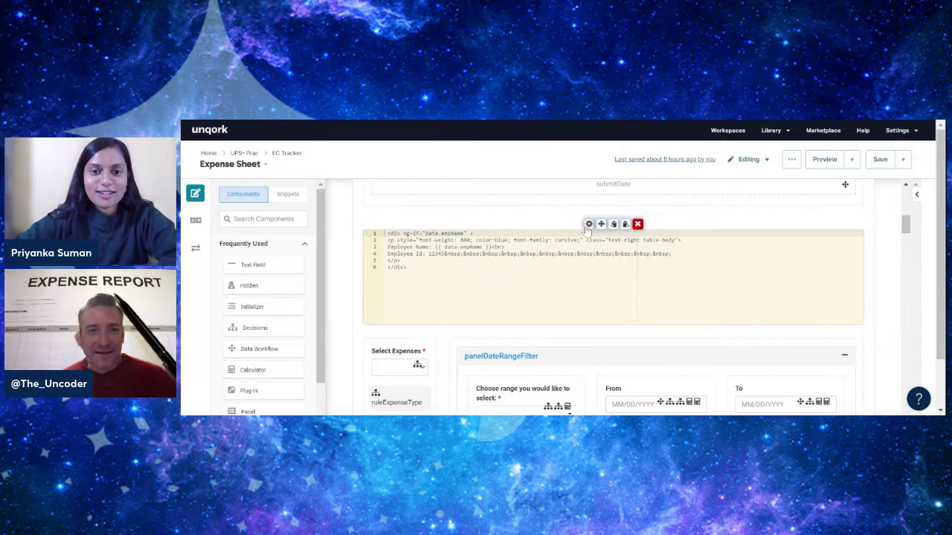
scroll(719, 229, down, 1)
scroll(684, 272, up, 1)
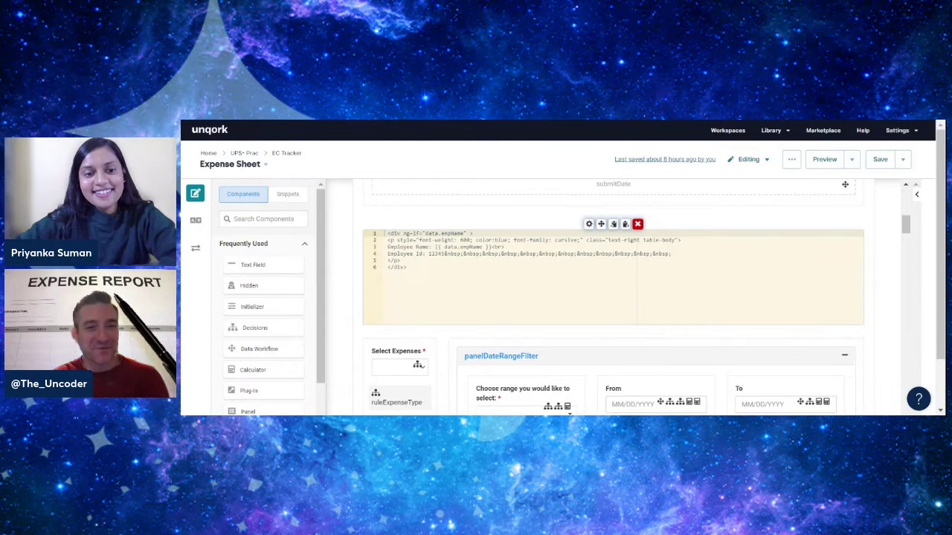
scroll(640, 290, down, 1)
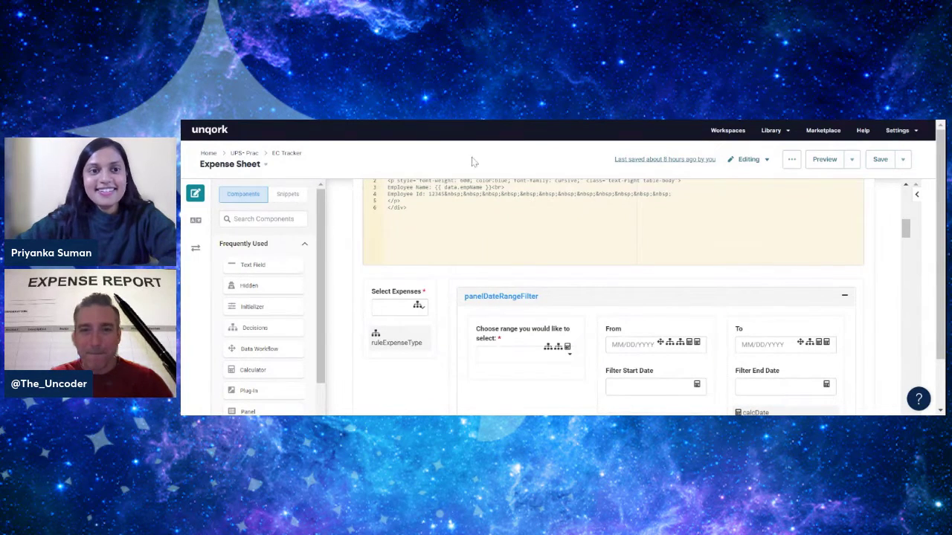
- Review the option labels and data source values of the Select Expenses dropdown one by one, and close its settings without saving
scroll(620, 280, down, 1)
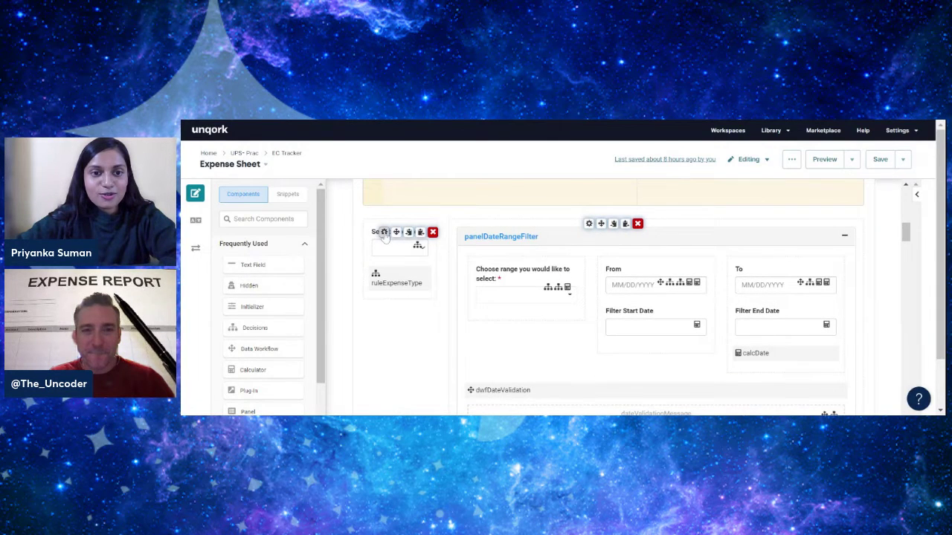
click(384, 232)
scroll(537, 260, down, 5)
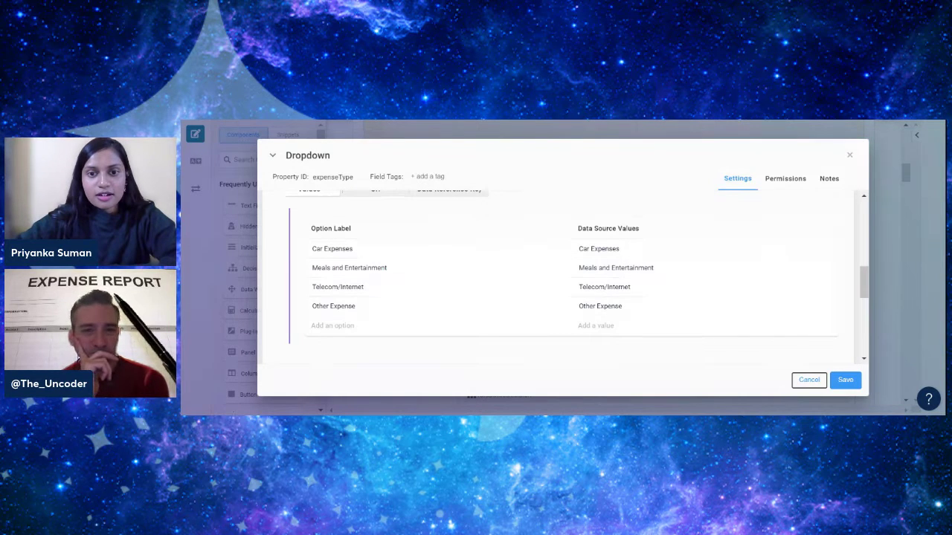
click(632, 249)
click(604, 268)
click(598, 287)
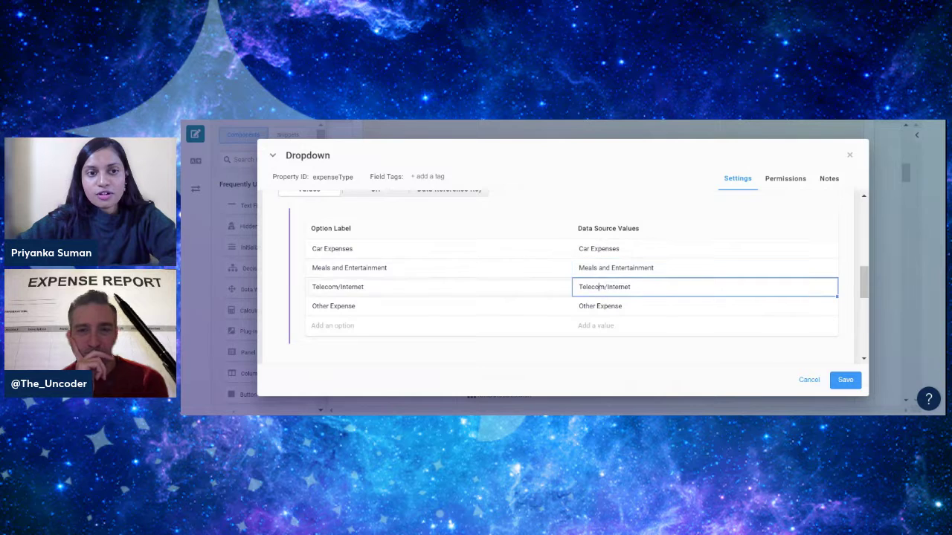
click(617, 305)
click(849, 155)
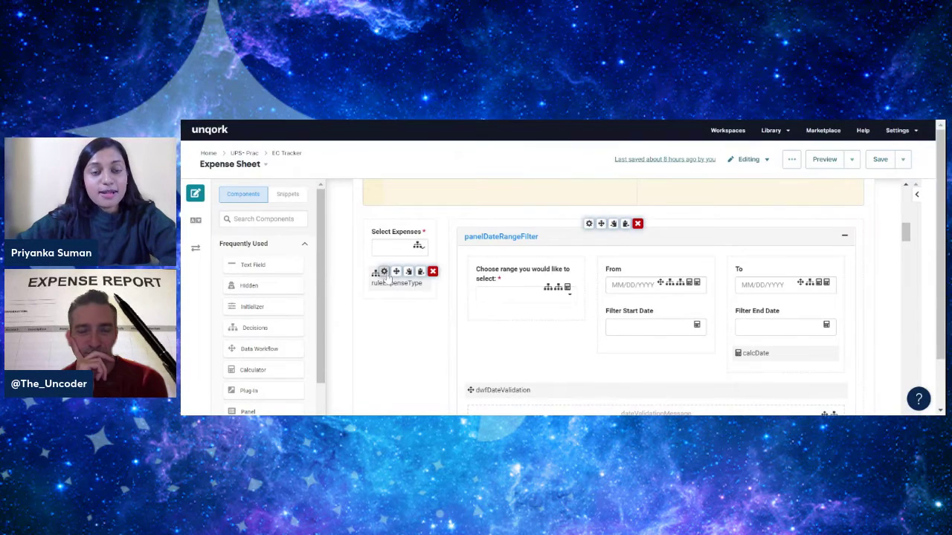
- Review the expenseType input and the panel visibility outputs in the ruleExpenseType decision table, and close it without saving
click(384, 273)
scroll(579, 272, down, 5)
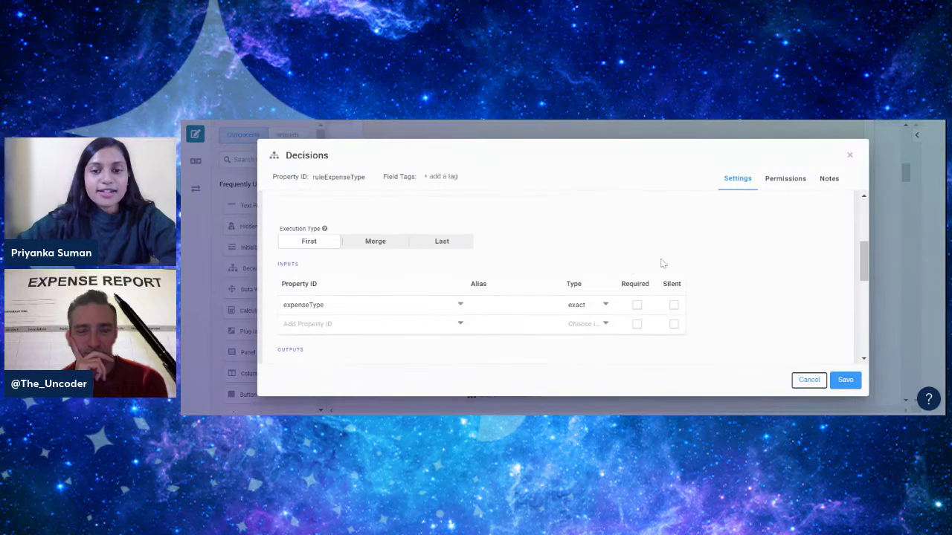
scroll(662, 263, down, 10)
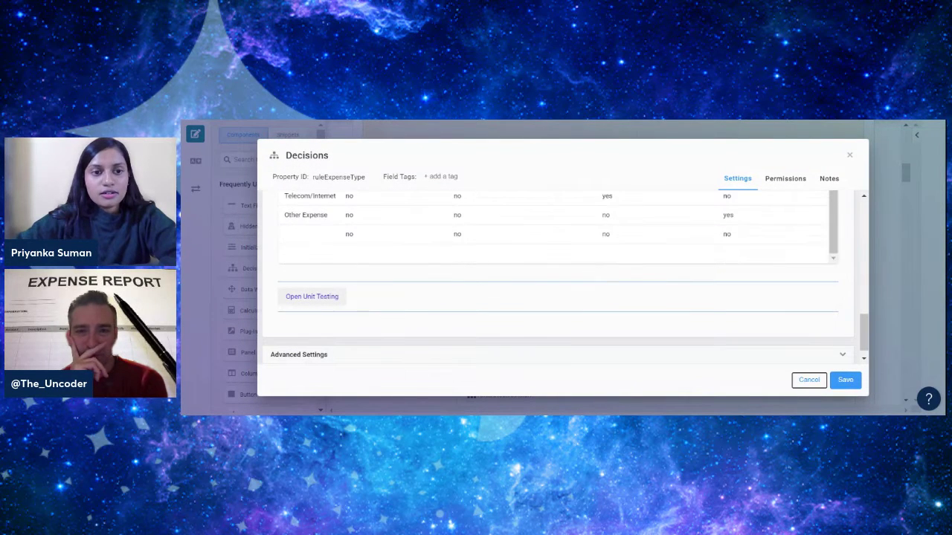
scroll(558, 227, up, 3)
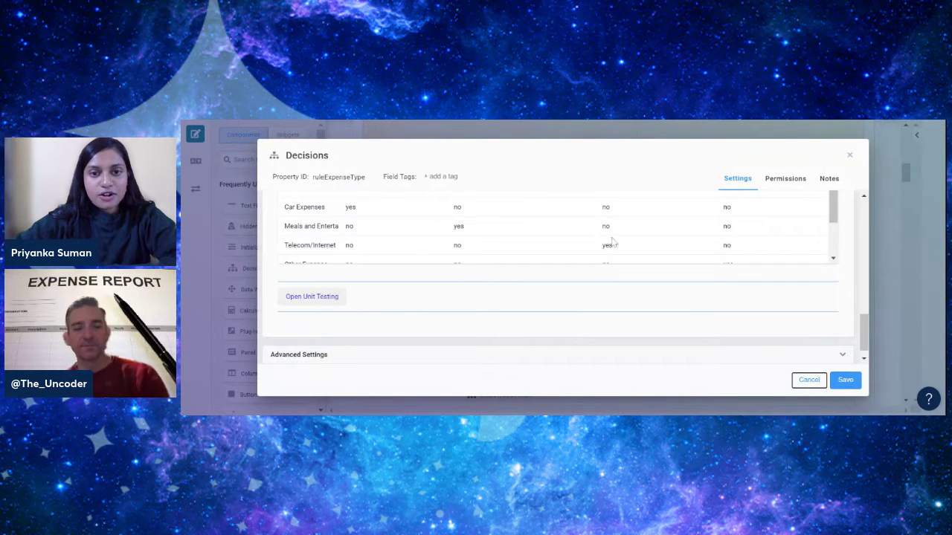
drag(863, 332, 868, 301)
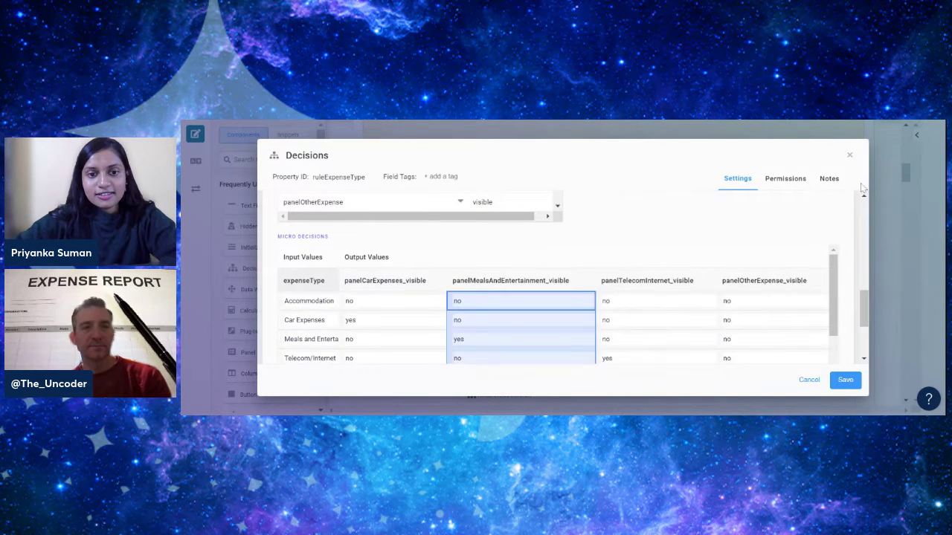
click(849, 154)
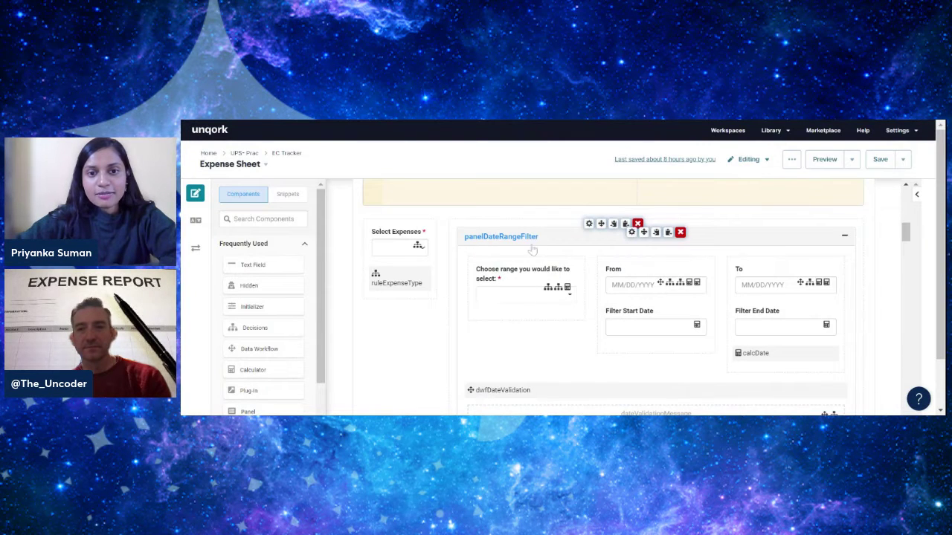
- Show the Marketplace snippets containing Date Filters and review the date fields and validation rules in panelDateRangeFilter
click(287, 194)
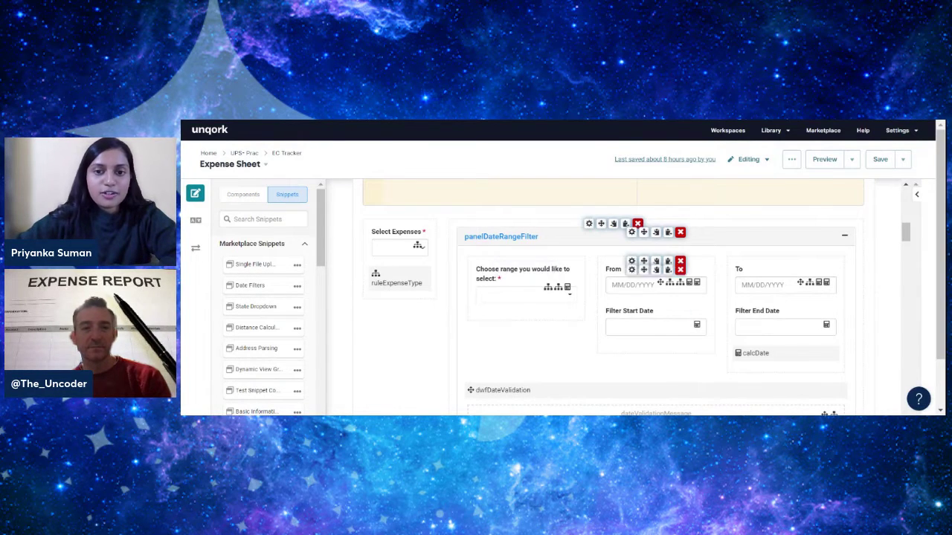
scroll(588, 327, down, 1)
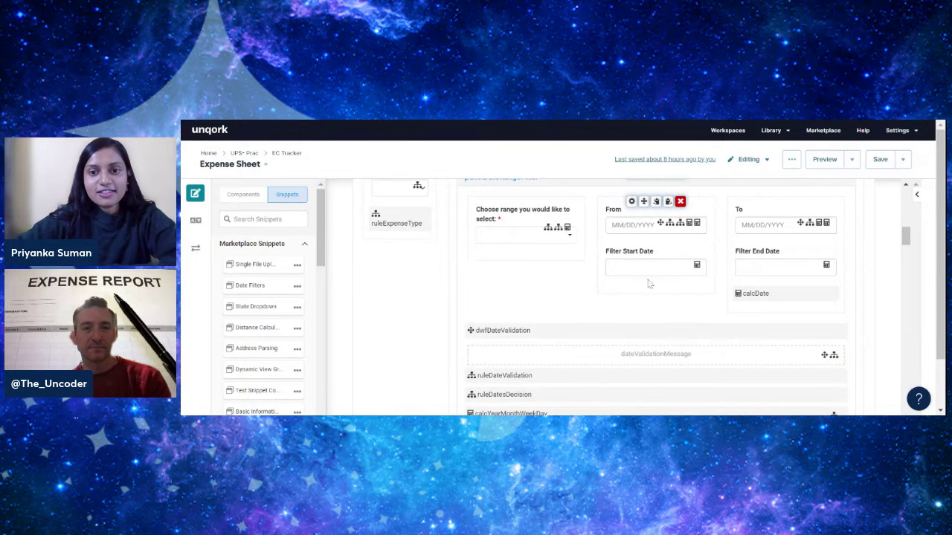
scroll(560, 357, down, 1)
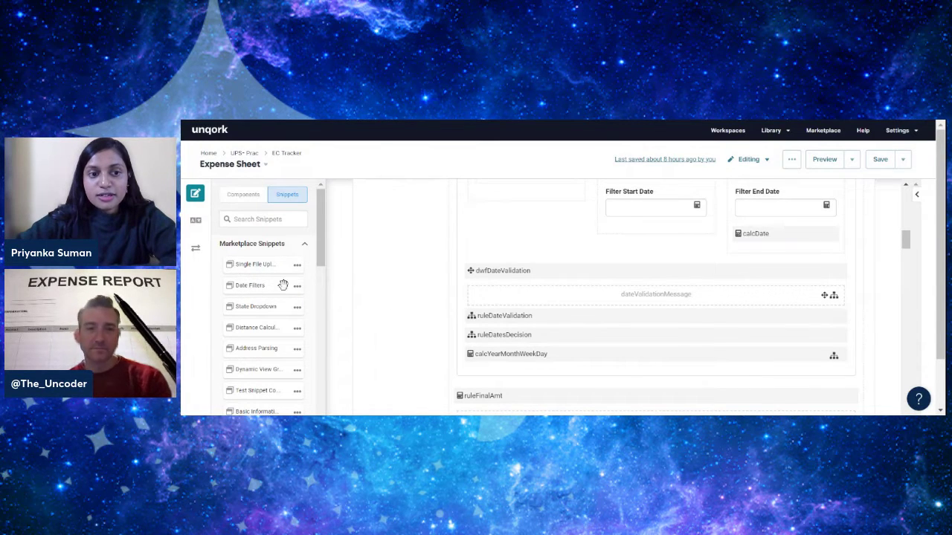
scroll(515, 295, down, 1)
scroll(515, 295, down, 2)
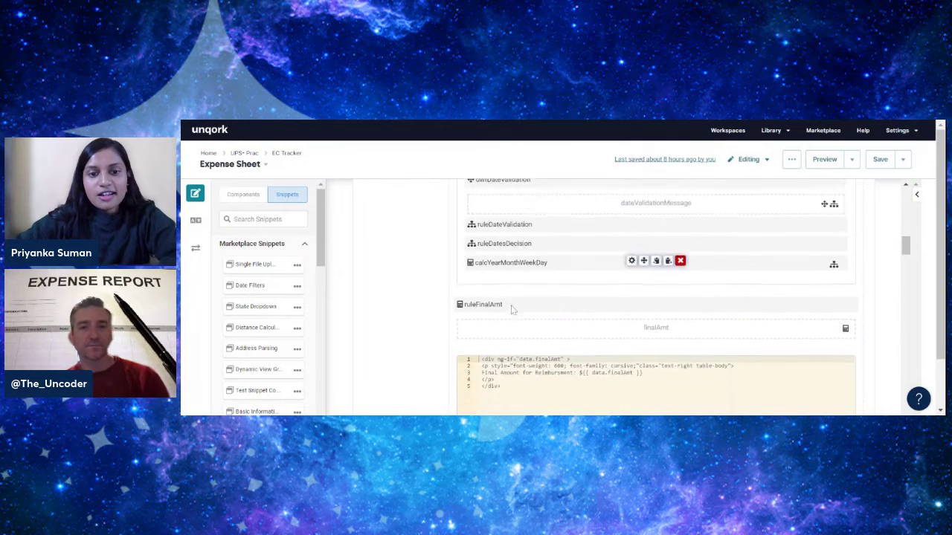
- Inspect the inputs and the finalAmt formula of the ruleFinalAmt calculator, and close it without saving
scroll(578, 312, up, 1)
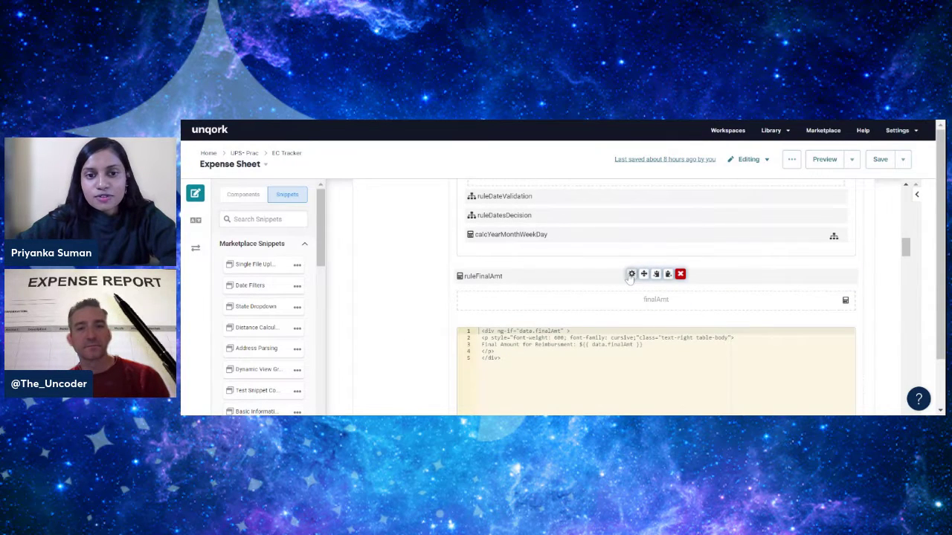
click(631, 275)
scroll(614, 278, down, 4)
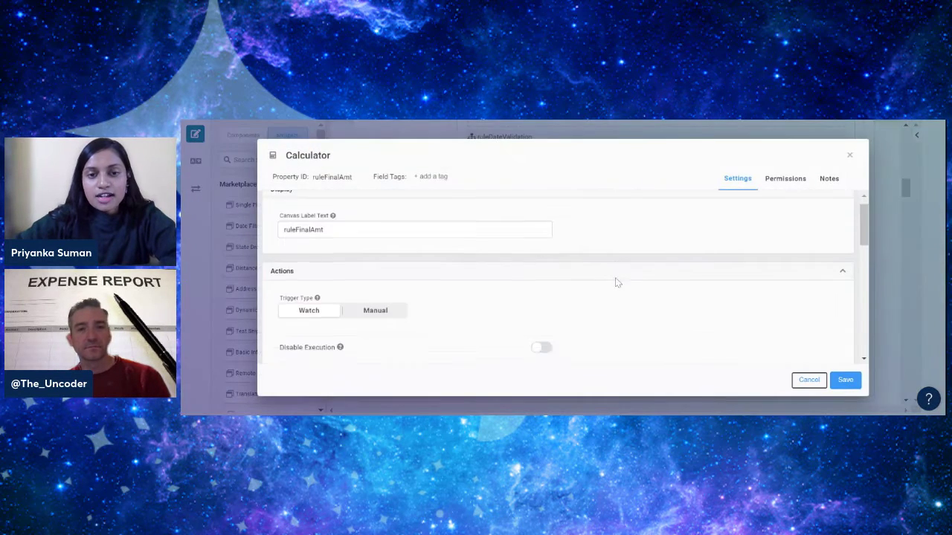
scroll(683, 266, down, 3)
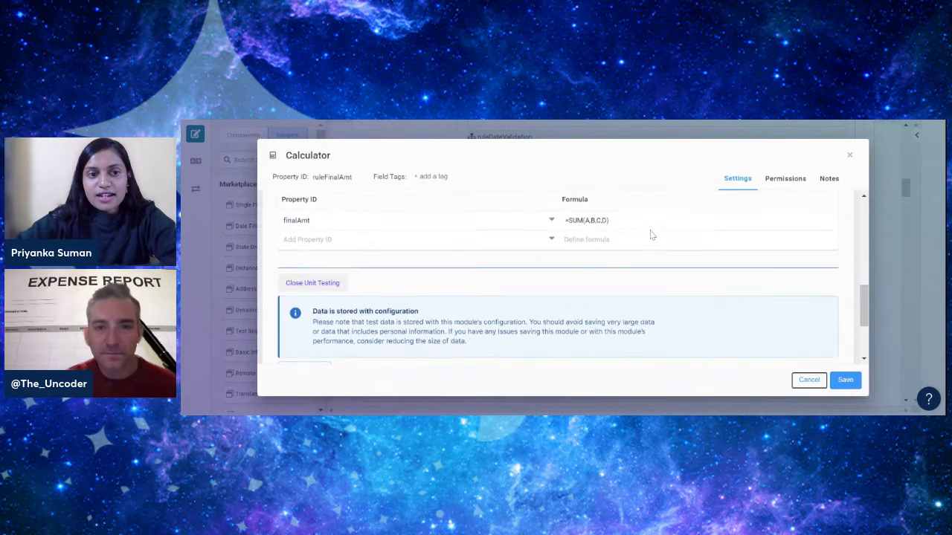
scroll(650, 235, up, 2)
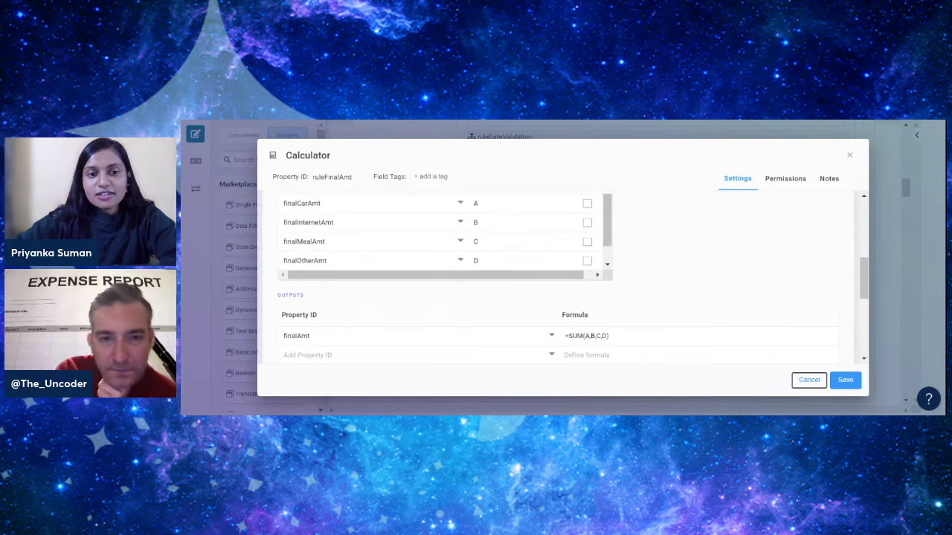
click(809, 380)
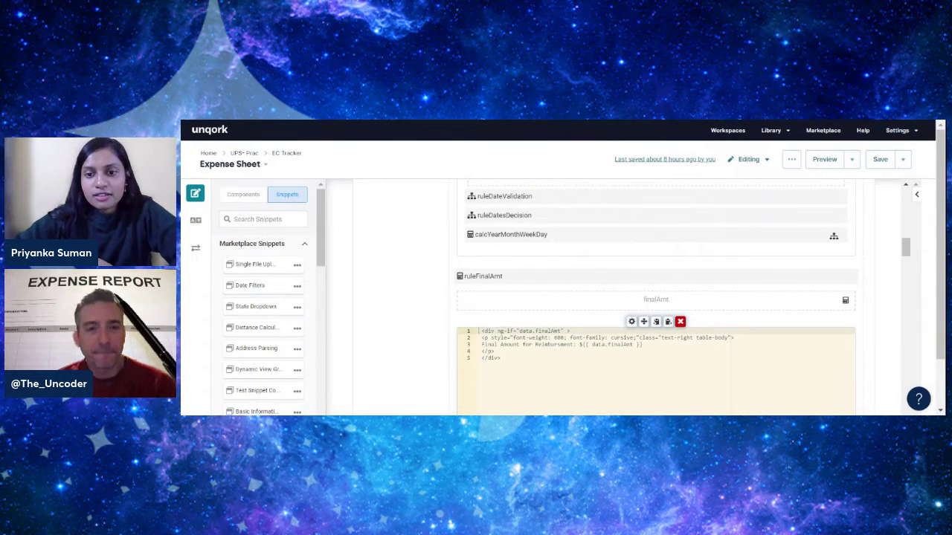
- Collapse the panelCarExpenses, panelMealsAndEntertainment, panelTelecomInternet and panelOtherExpense panels below the final amount HTML
scroll(785, 297, down, 1)
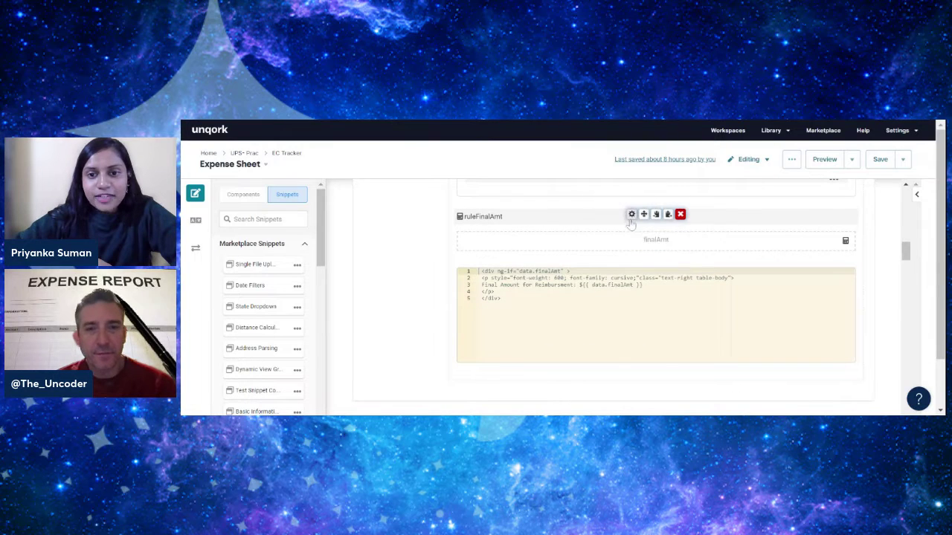
scroll(646, 238, down, 2)
scroll(444, 269, down, 1)
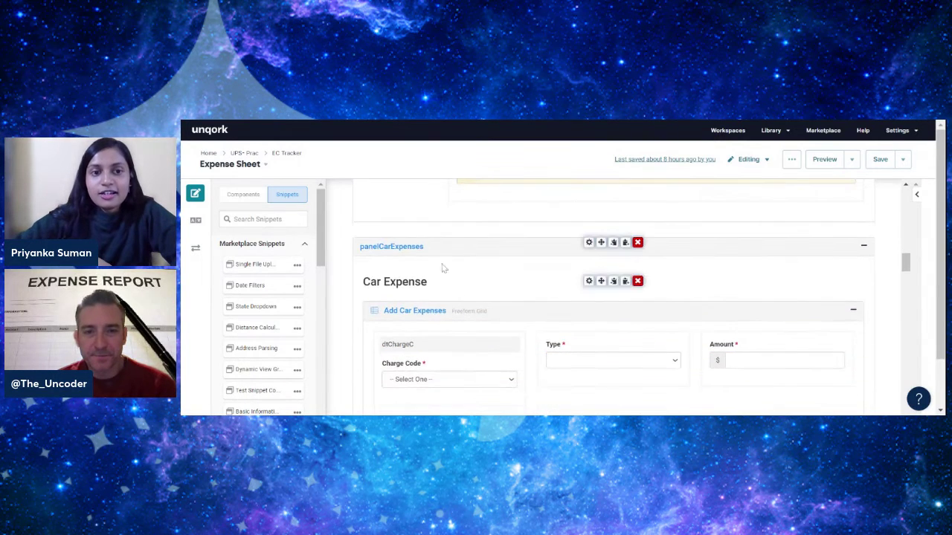
click(724, 252)
click(716, 285)
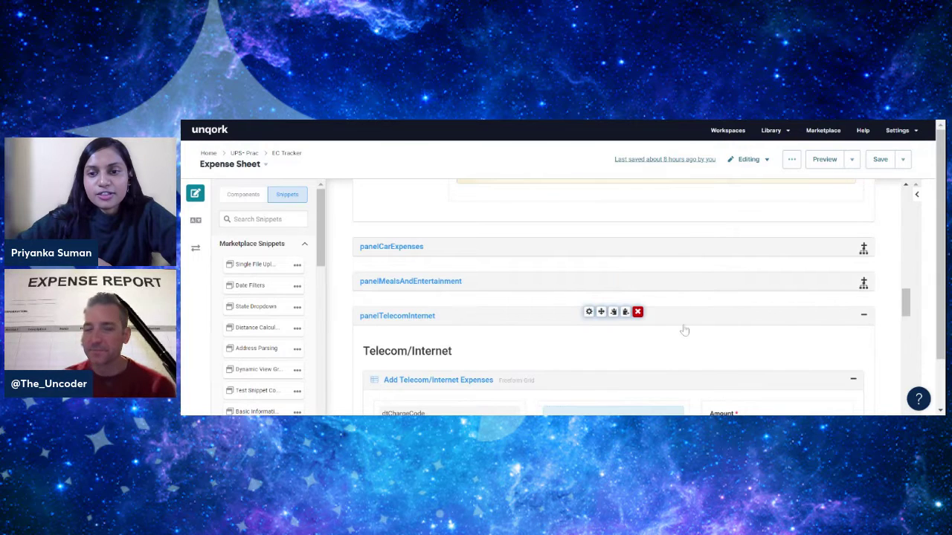
click(682, 318)
click(675, 351)
scroll(788, 293, down, 1)
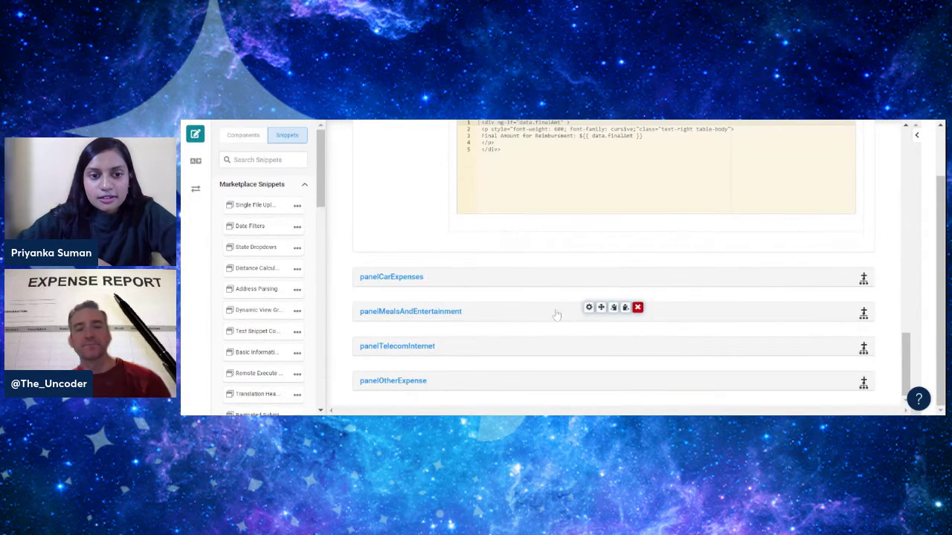
- Expand panelCarExpenses and review the Summary View headings and property IDs in the Add Car Expenses freeform grid settings
click(682, 281)
scroll(680, 278, down, 1)
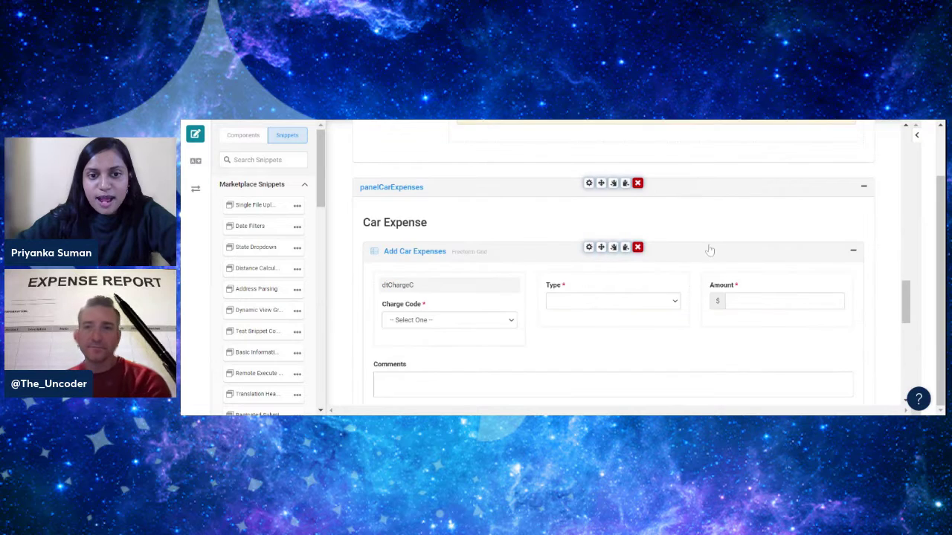
click(589, 248)
scroll(565, 276, down, 1)
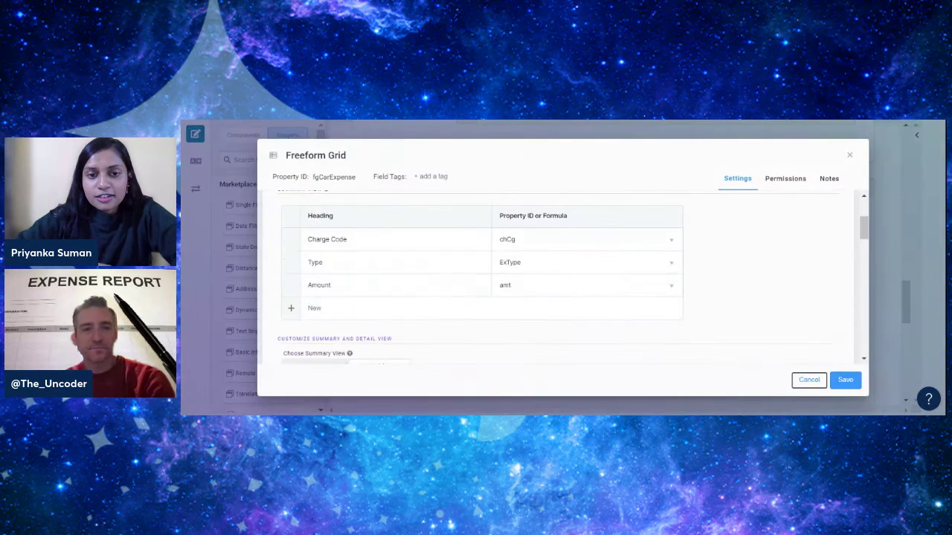
scroll(419, 270, up, 1)
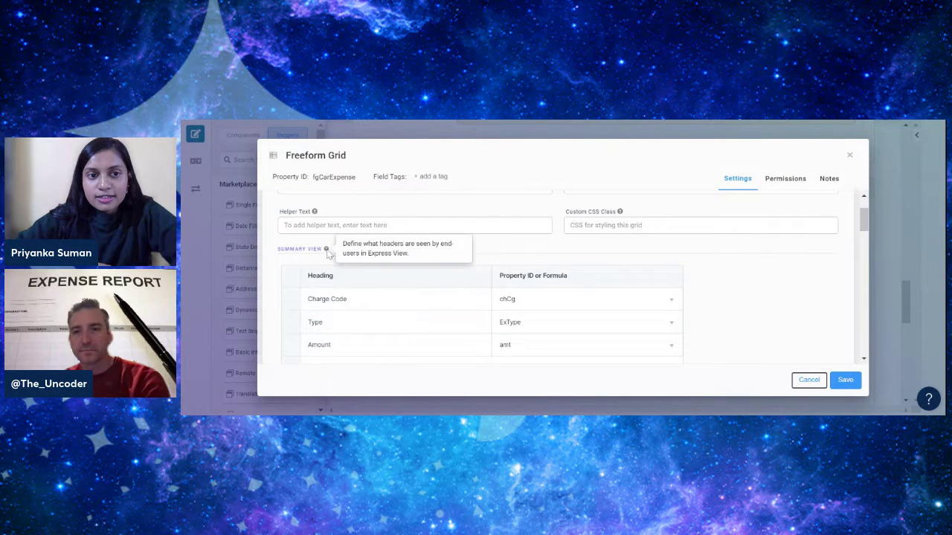
scroll(417, 271, down, 1)
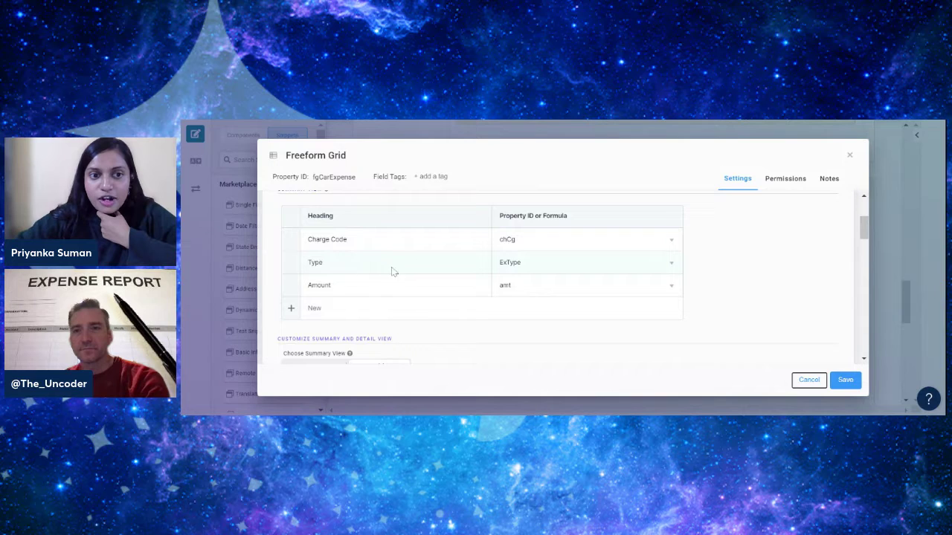
- Examine the grid's summary view choice, detail view choice and modal title under Customize Summary and Detail View
scroll(536, 269, down, 1)
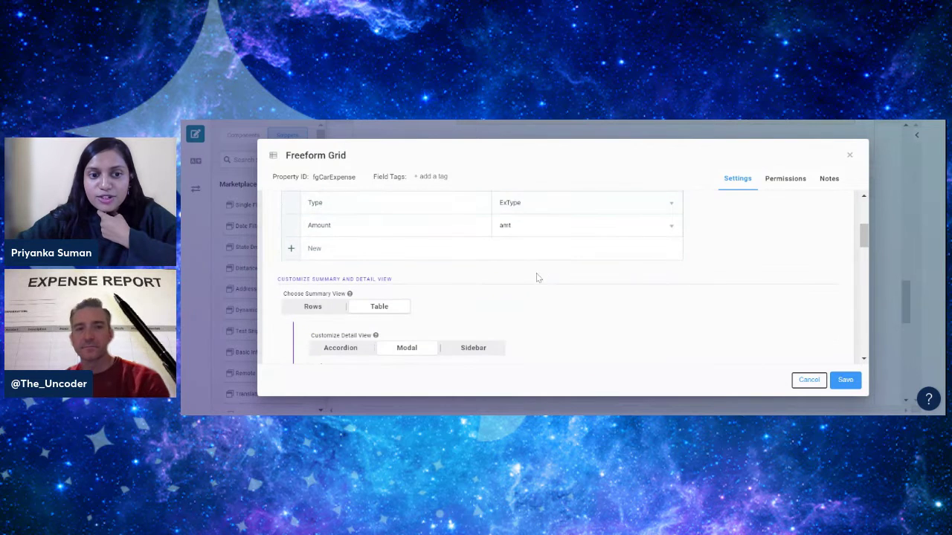
scroll(537, 277, down, 1)
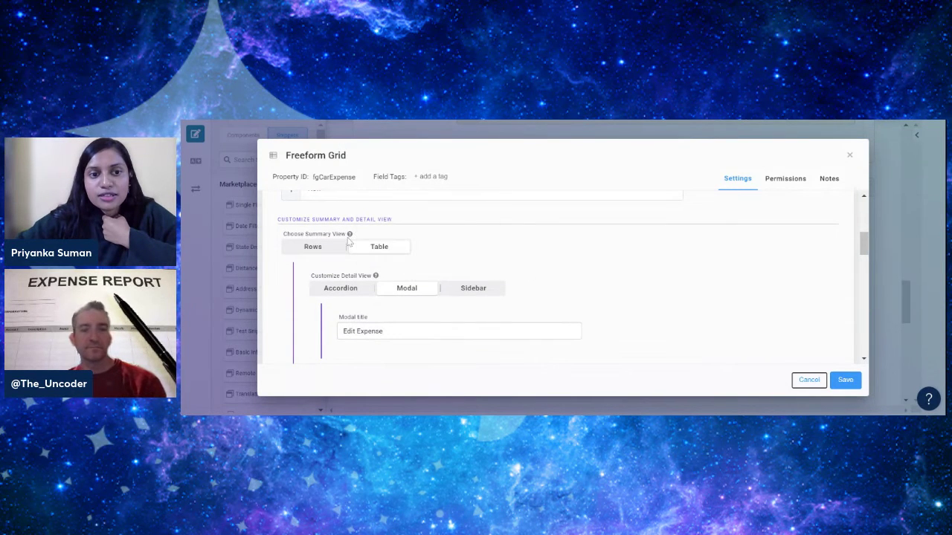
scroll(495, 245, down, 1)
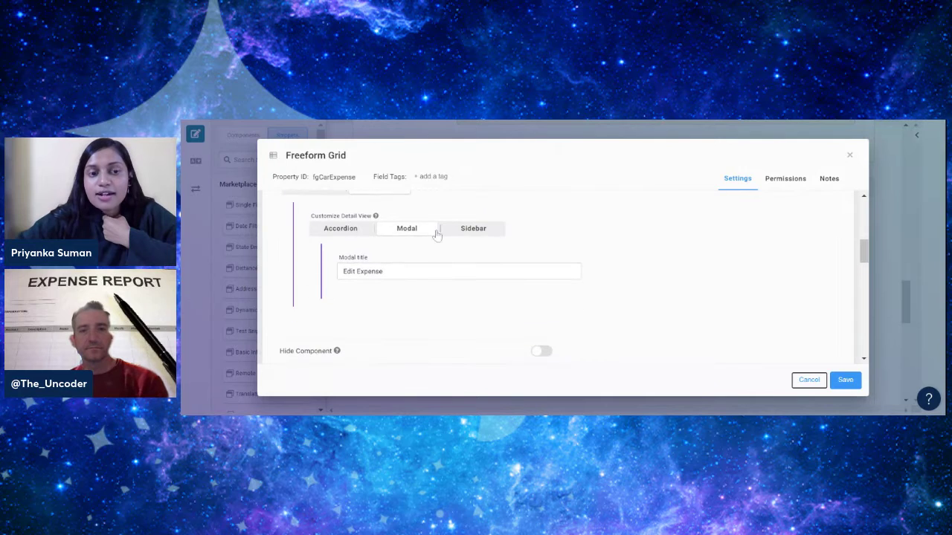
scroll(437, 235, up, 1)
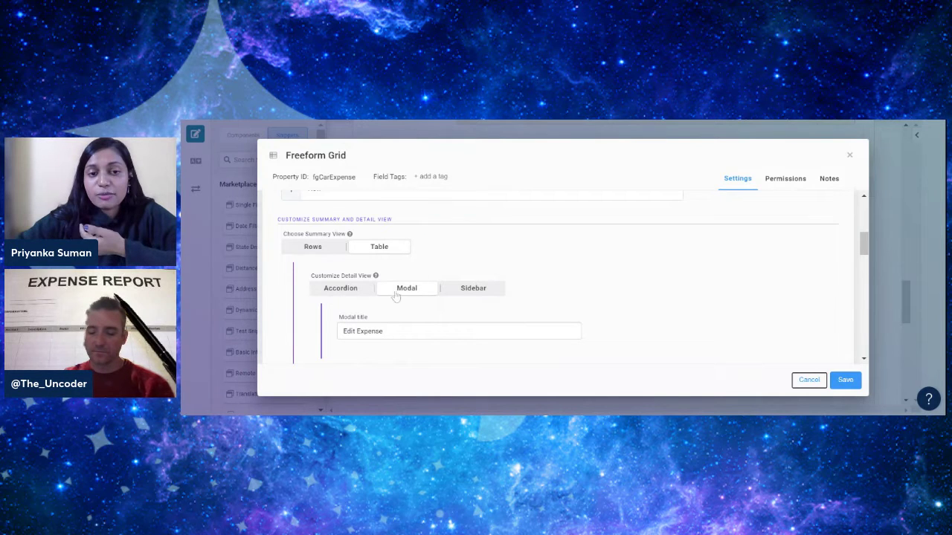
scroll(526, 283, down, 1)
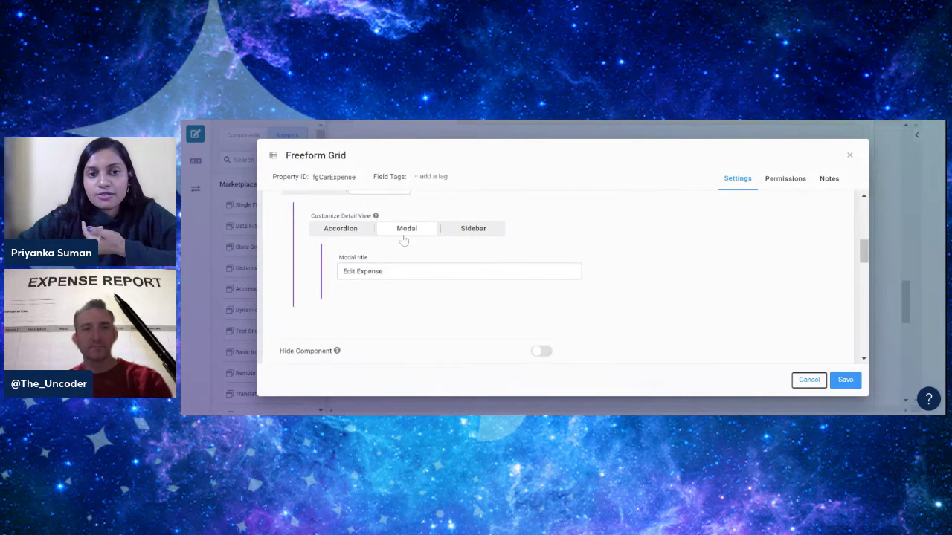
- Review the custom styling and label texts of the grid's add, cancel, update and delete row buttons
scroll(399, 234, down, 3)
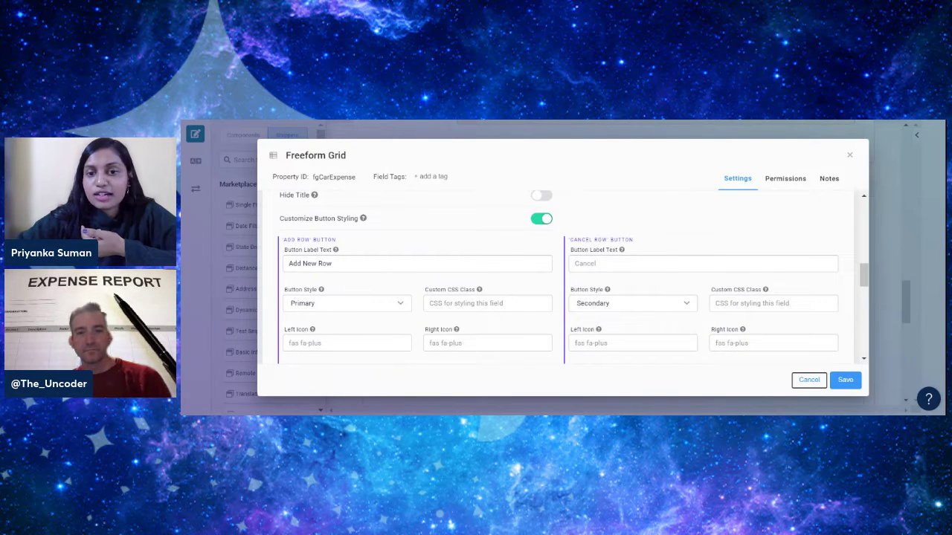
scroll(480, 307, down, 2)
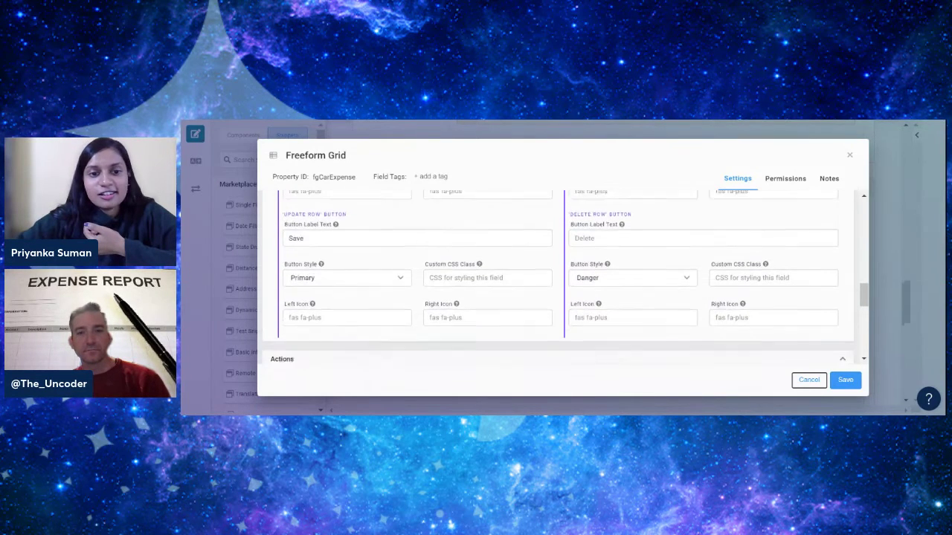
scroll(483, 282, down, 1)
scroll(435, 263, up, 1)
scroll(526, 225, down, 2)
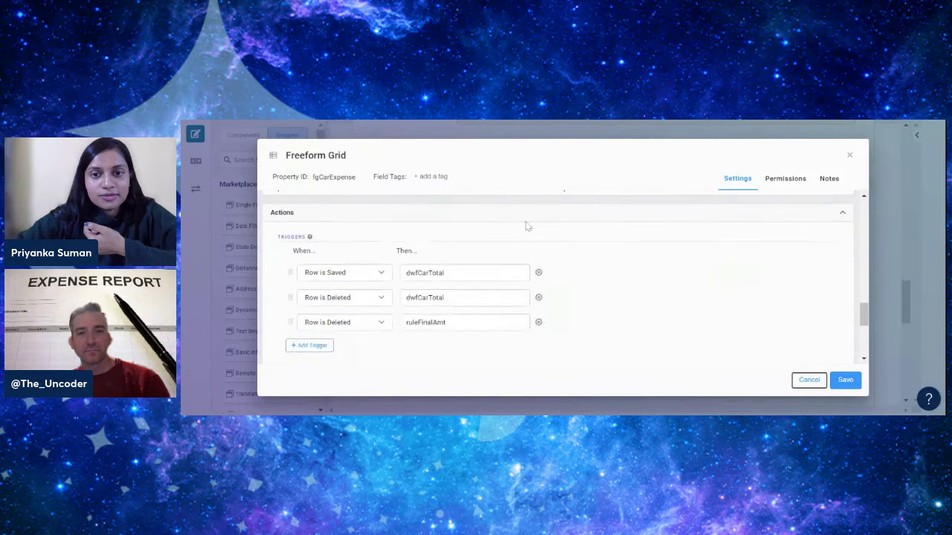
scroll(527, 226, up, 2)
- Highlight the dwfCarTotal and ruleFinalAmt targets in the grid's row saved and row deleted triggers, and check the row limit and validation settings
scroll(378, 244, down, 3)
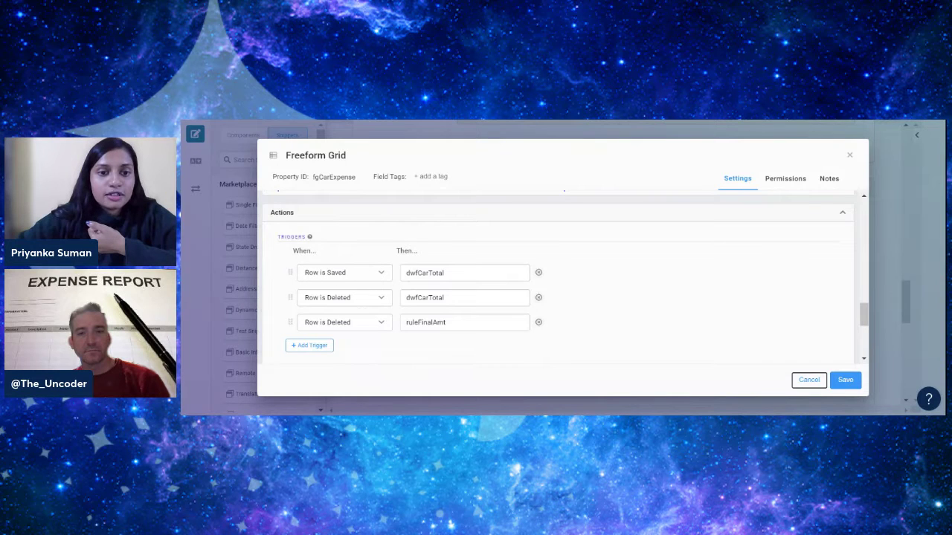
double_click(425, 273)
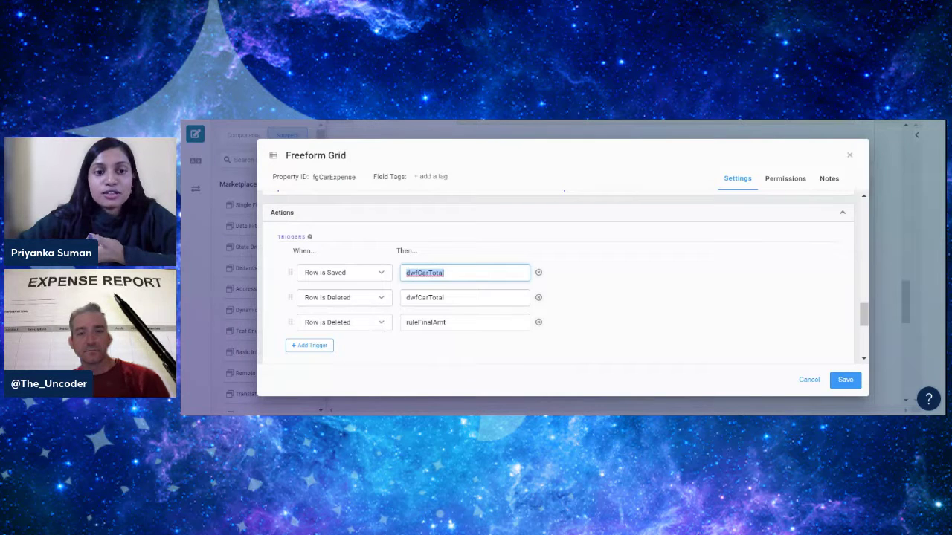
double_click(425, 298)
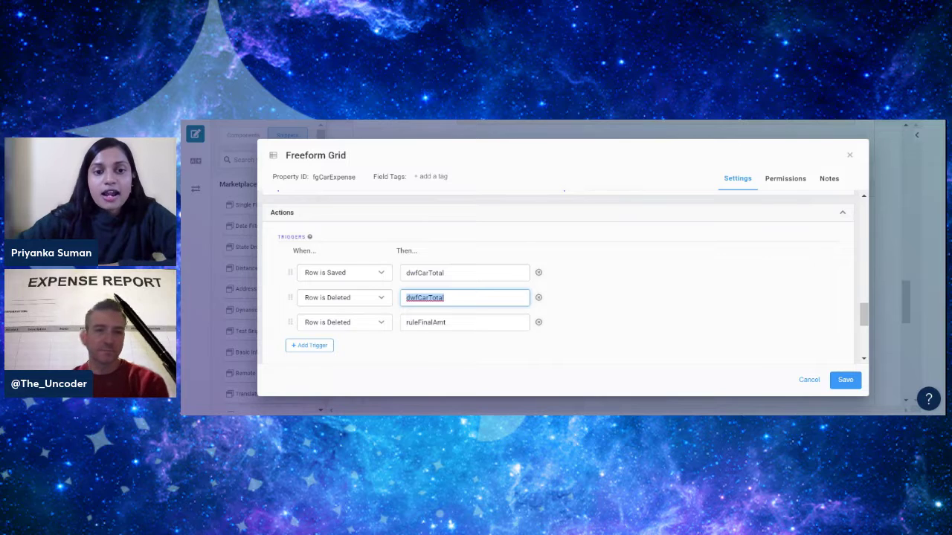
drag(447, 322, 413, 323)
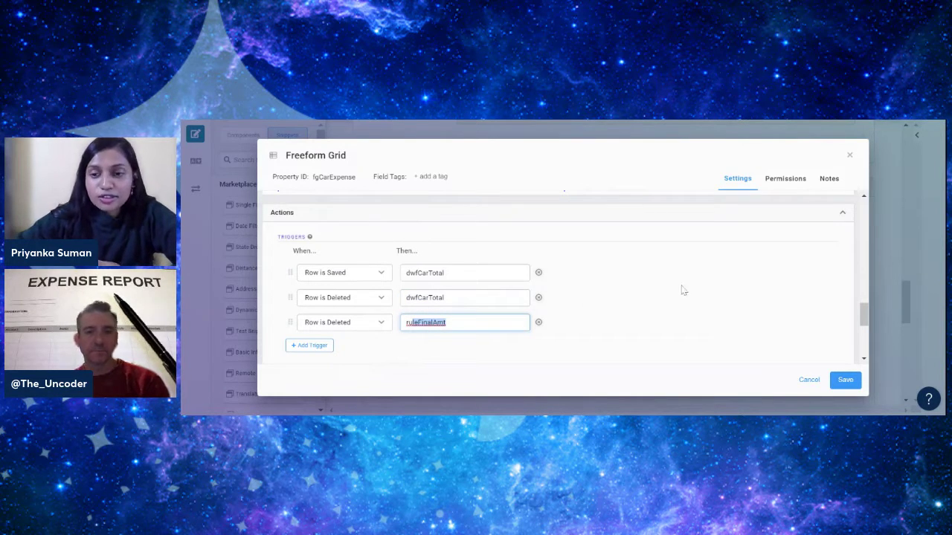
scroll(763, 282, down, 5)
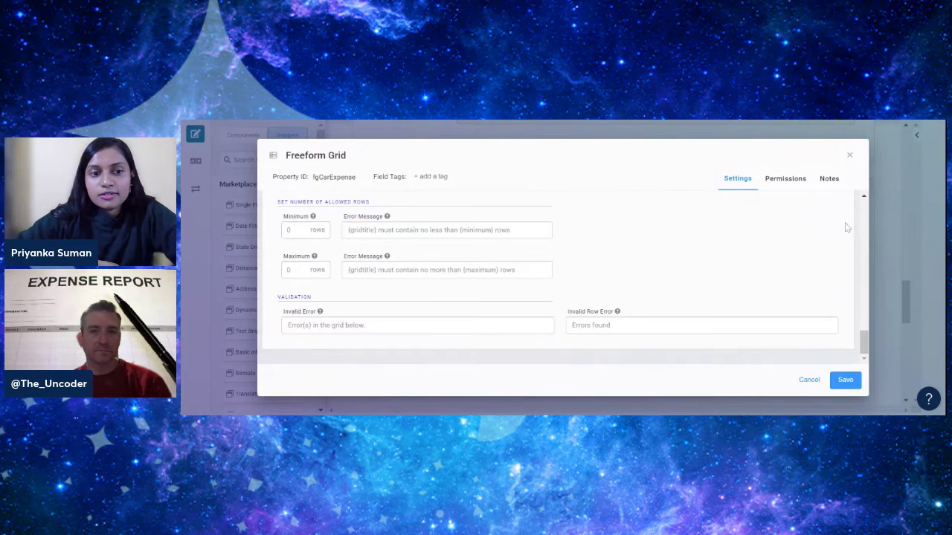
- Close the grid settings and review the Add Car Expenses fields, panelSingleFileUpload and the components down to dwfCarTotal
click(849, 155)
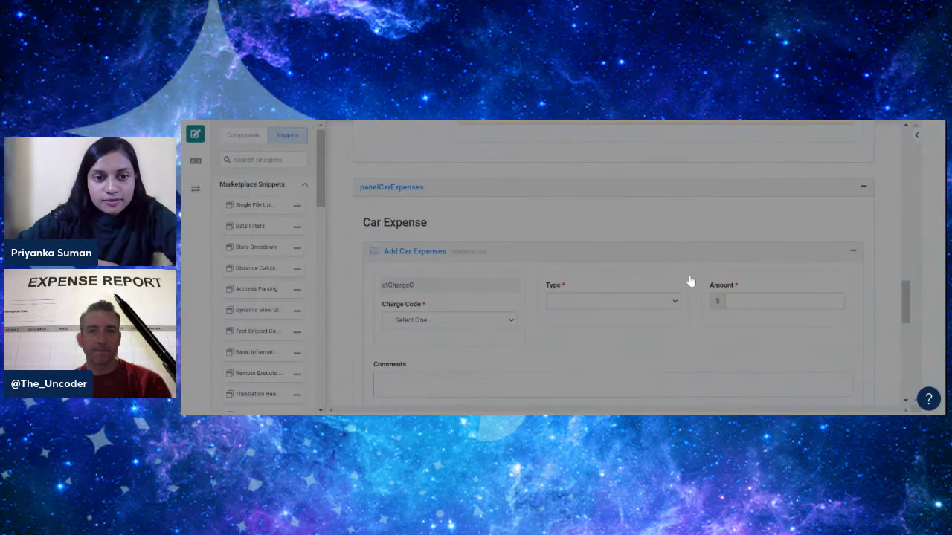
scroll(607, 287, down, 2)
scroll(558, 278, down, 1)
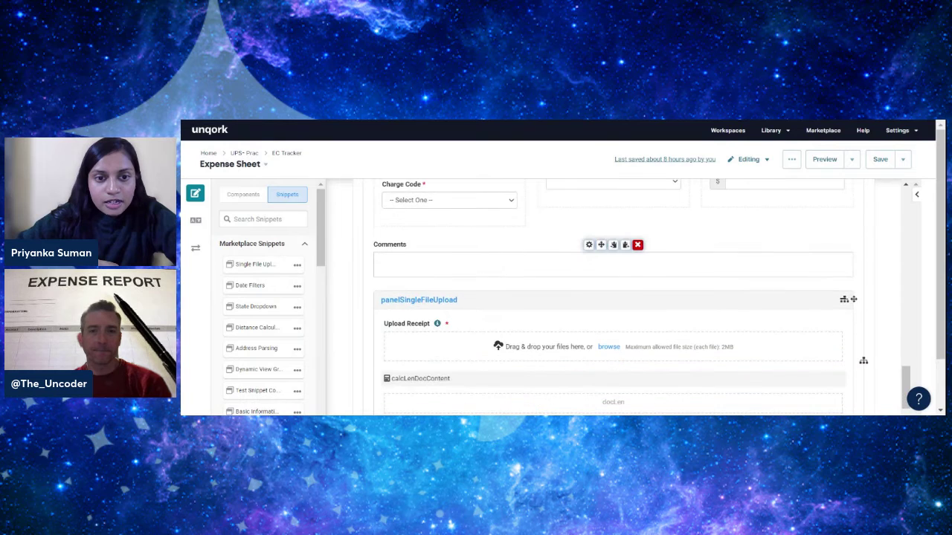
scroll(586, 305, up, 1)
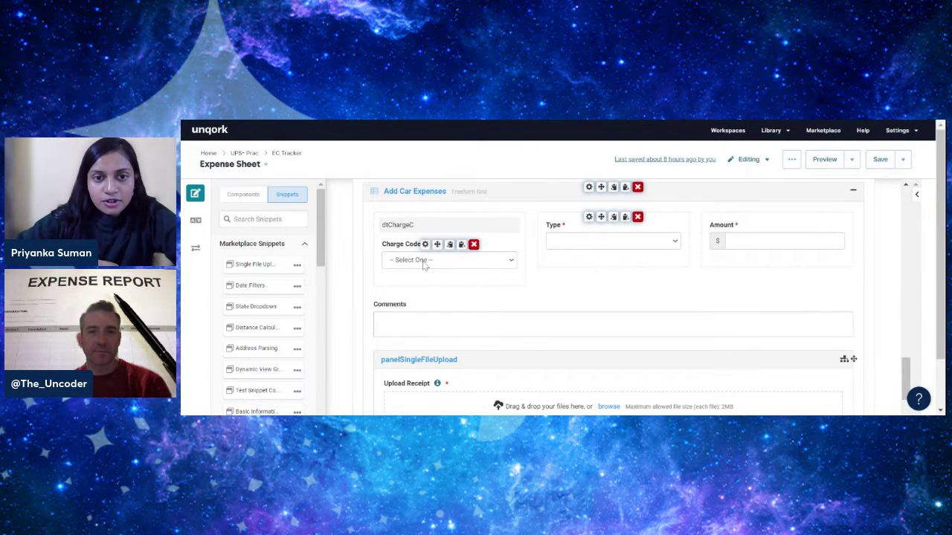
scroll(723, 269, down, 2)
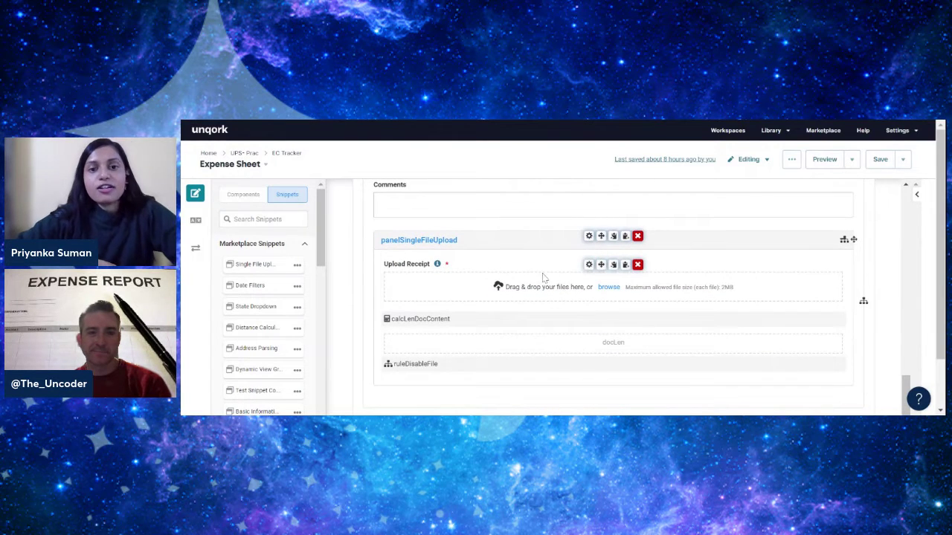
scroll(524, 314, down, 1)
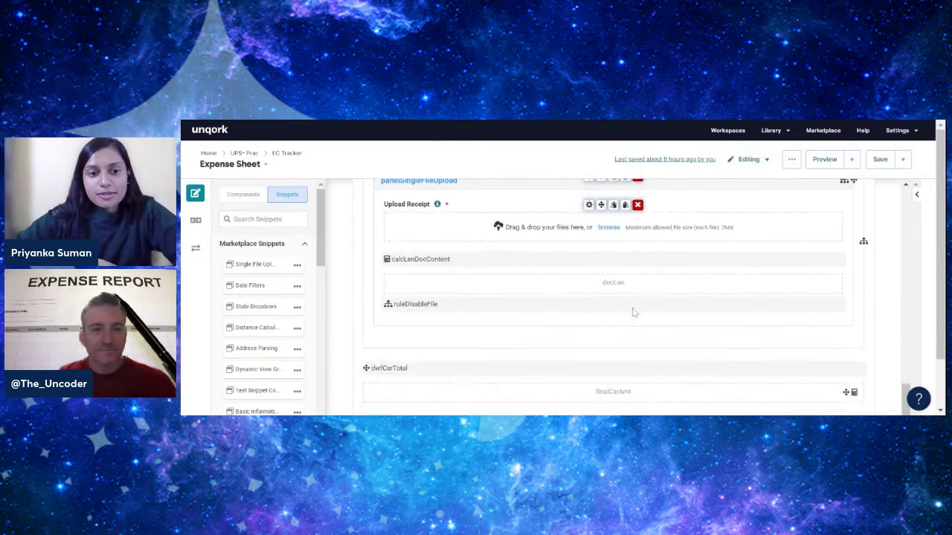
scroll(601, 318, down, 1)
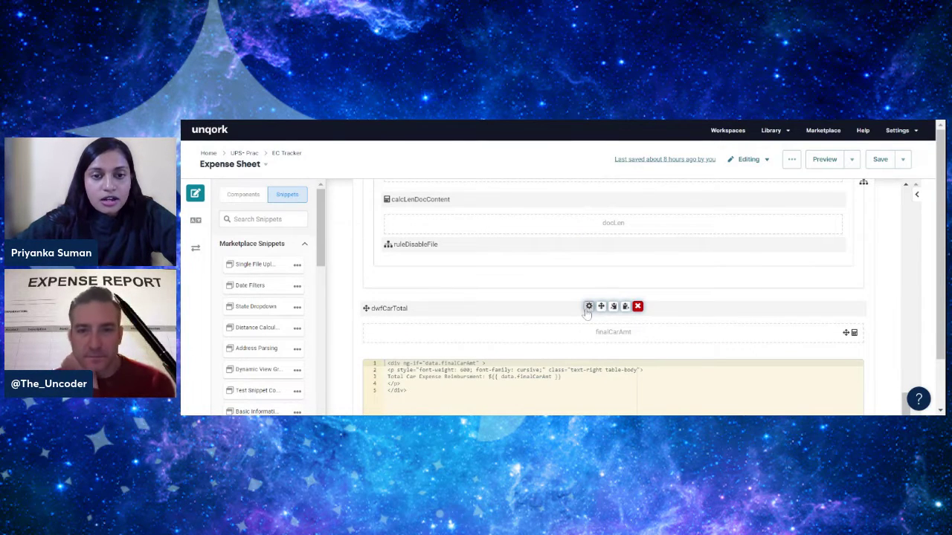
- Open the dwfCarTotal data workflow and examine its Input, Clean Keys and Filter operators, moving the Info window clear of the operator chain
click(588, 307)
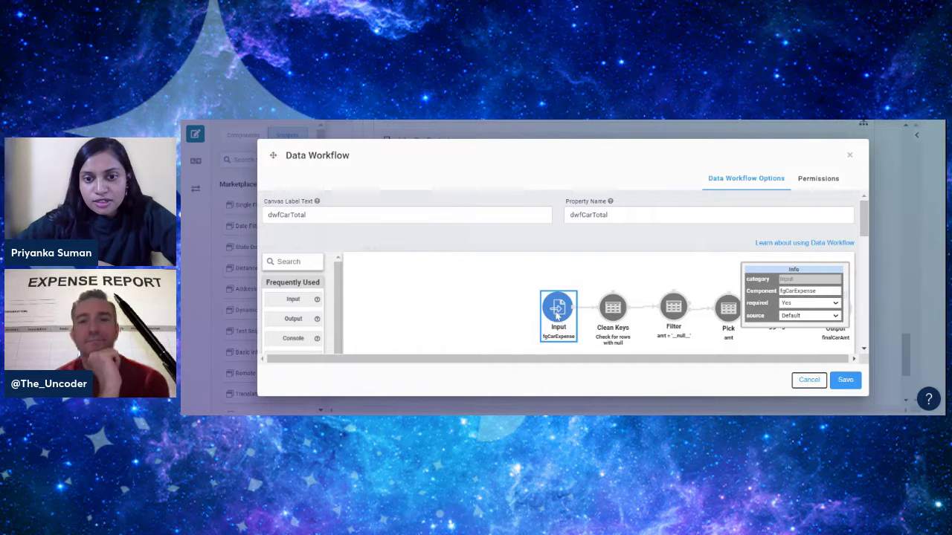
click(611, 311)
scroll(611, 312, down, 1)
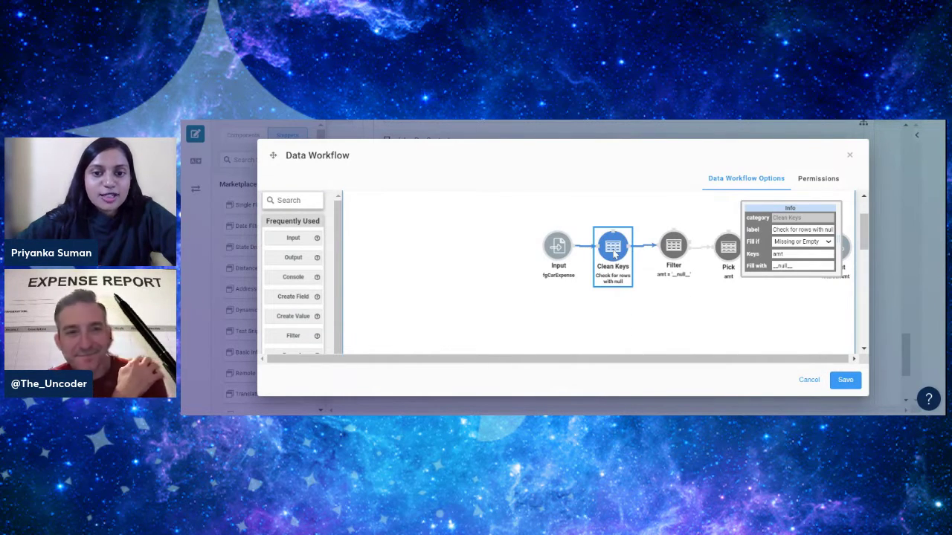
click(672, 250)
drag(762, 208, 402, 231)
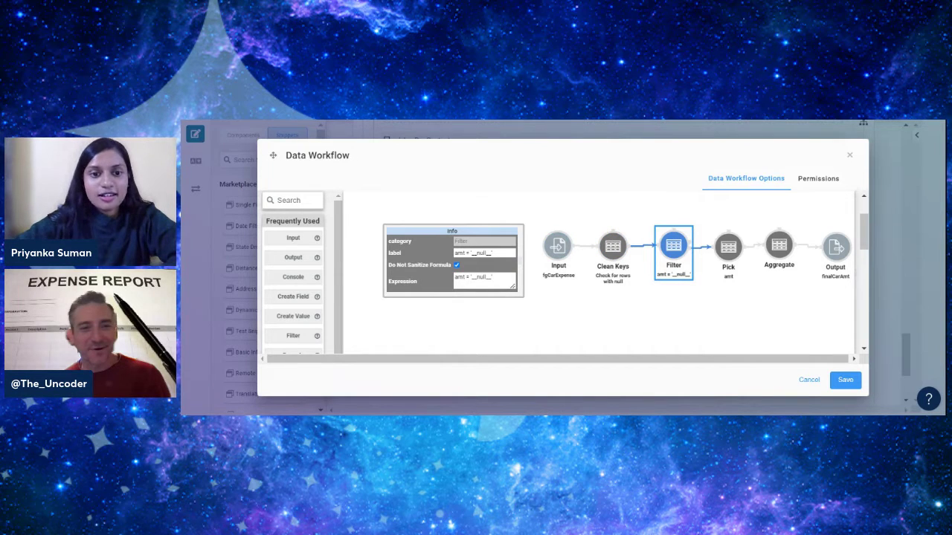
click(477, 277)
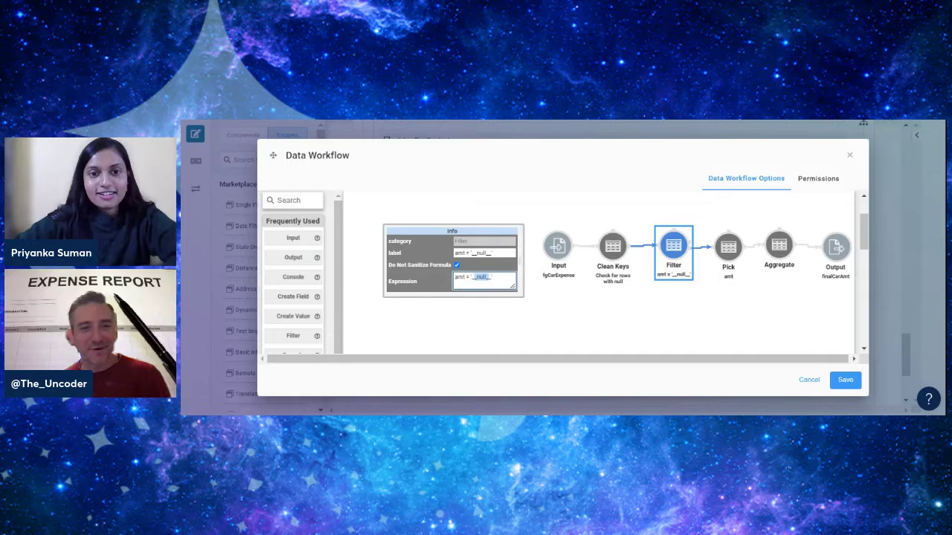
- Change the Filter operator's label to amt = 'null'
double_click(482, 253)
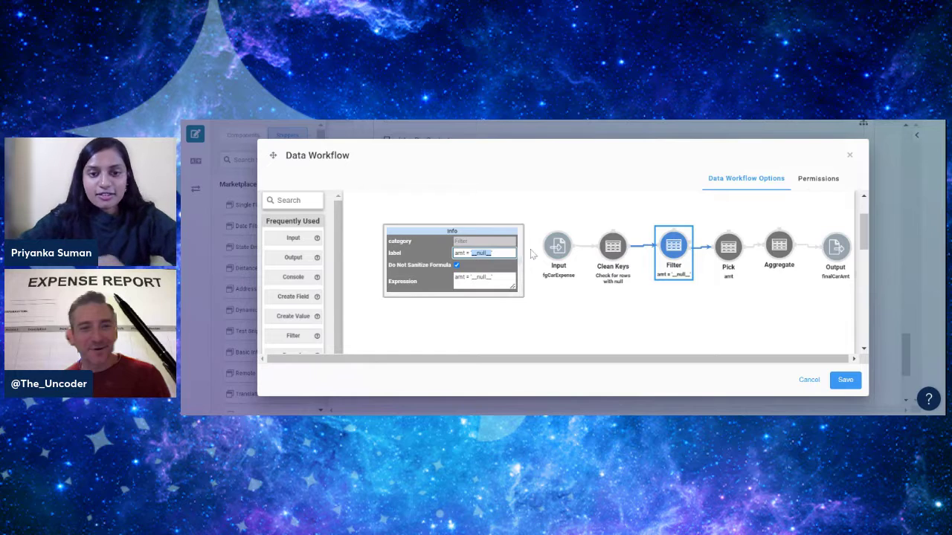
key(BackSpace)
text(null)
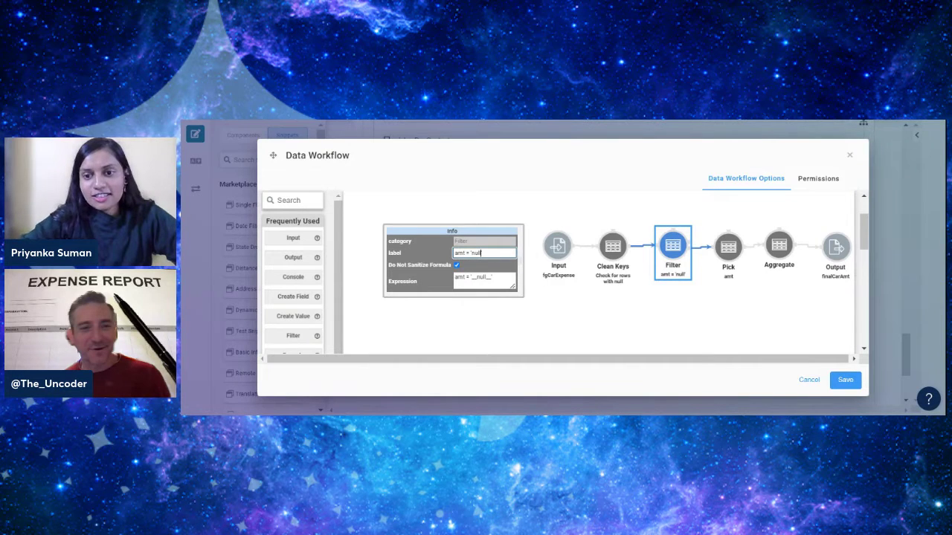
text(')
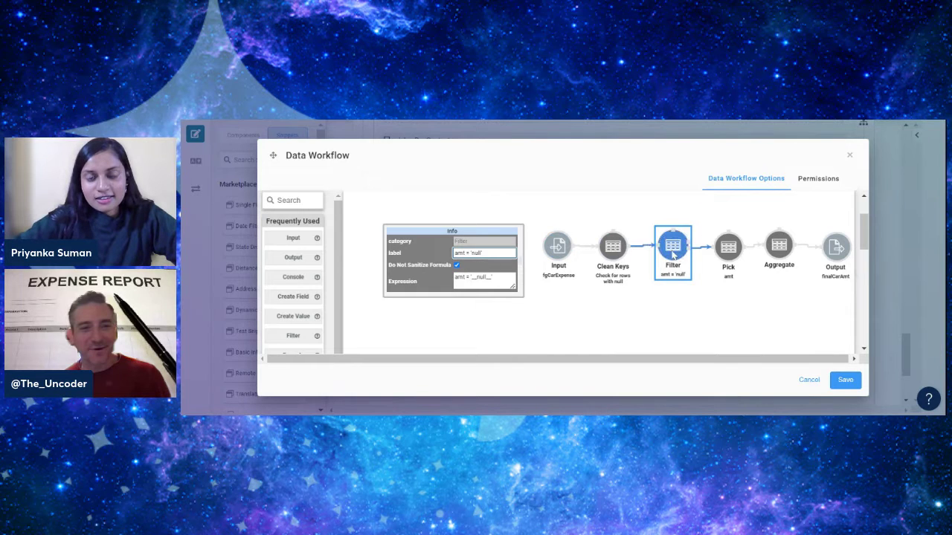
- Inspect the Clean Keys, Filter, Pick, Aggregate and Output operators, and close the data workflow without saving
click(614, 251)
click(671, 251)
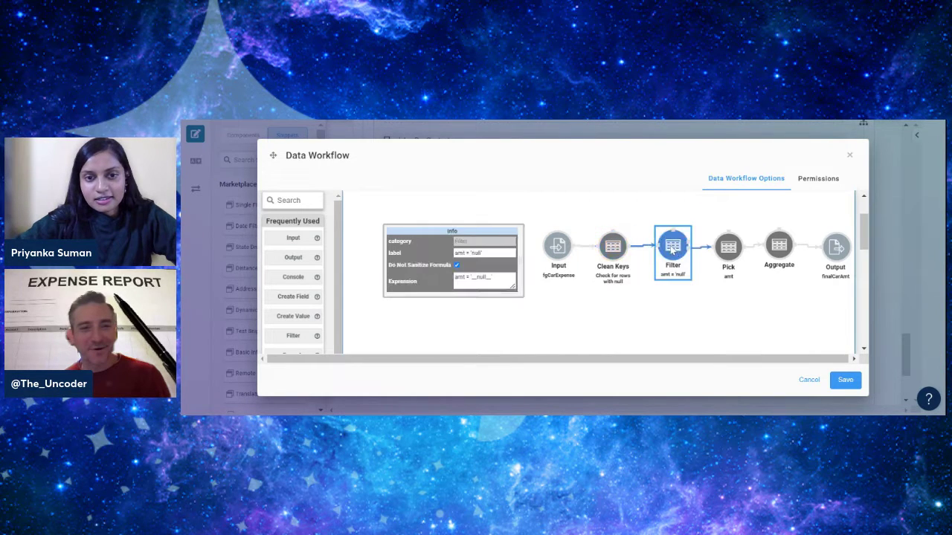
click(728, 252)
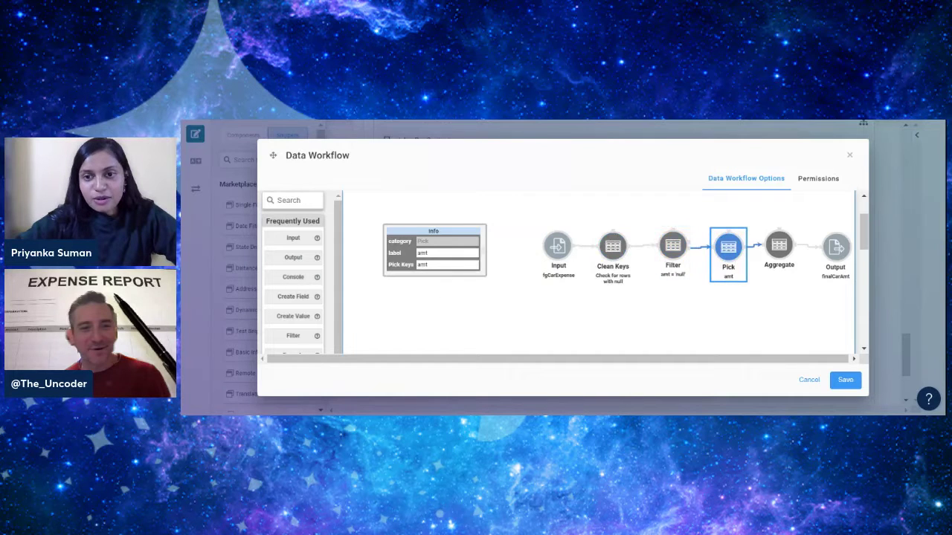
click(672, 249)
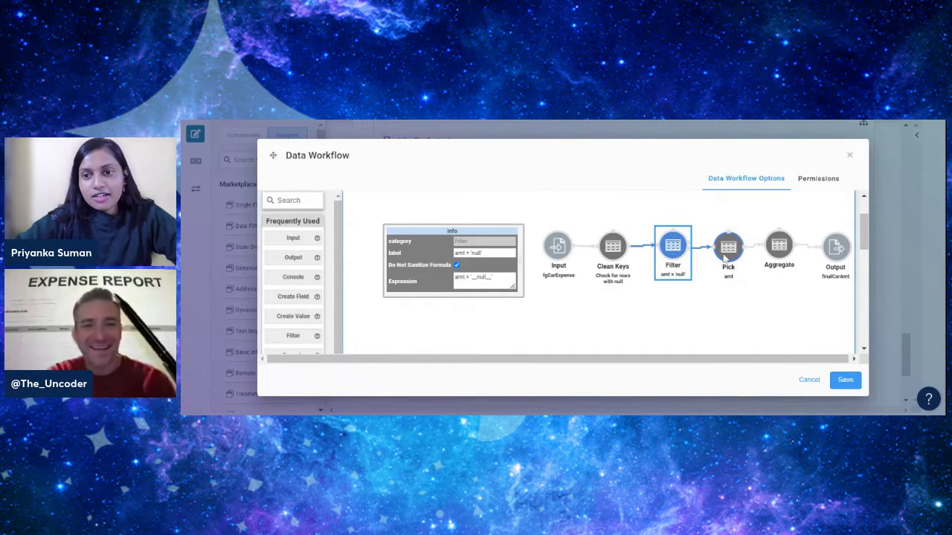
click(726, 257)
click(781, 249)
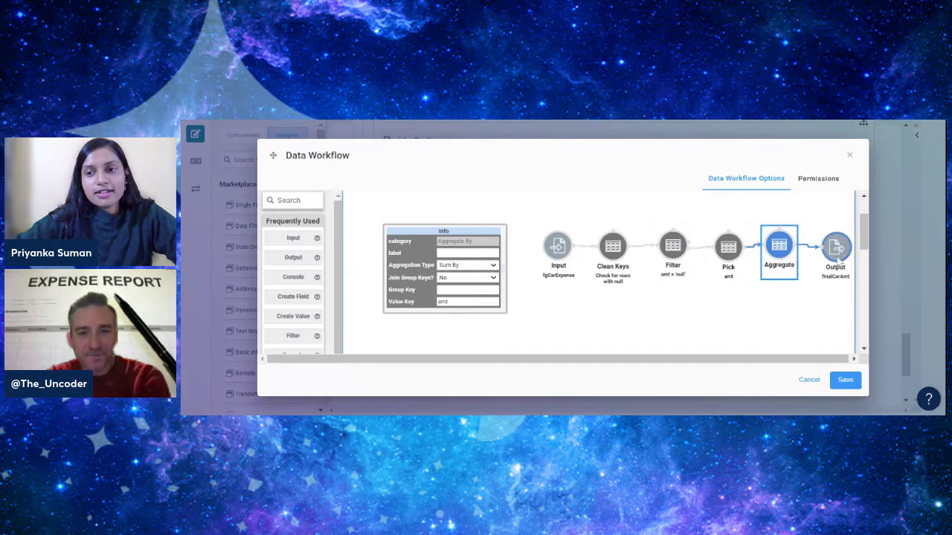
click(837, 249)
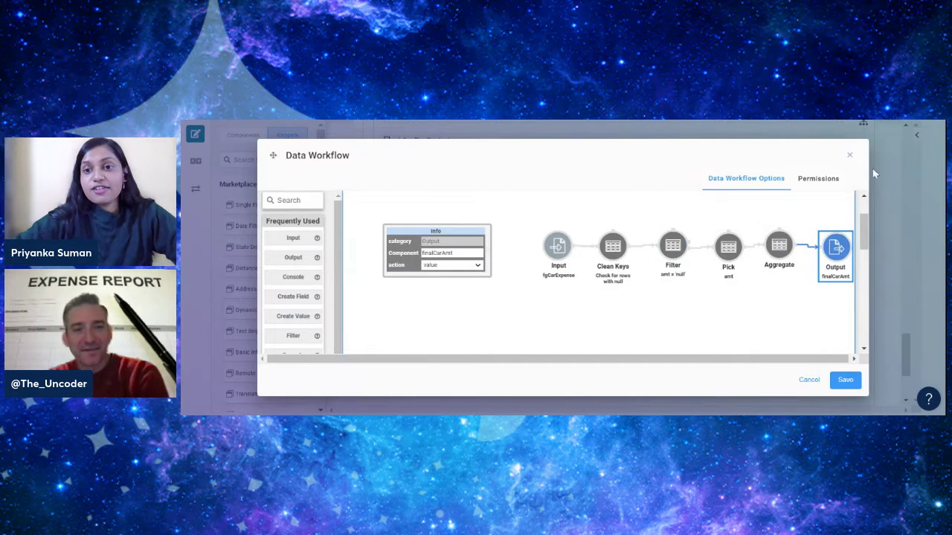
click(850, 155)
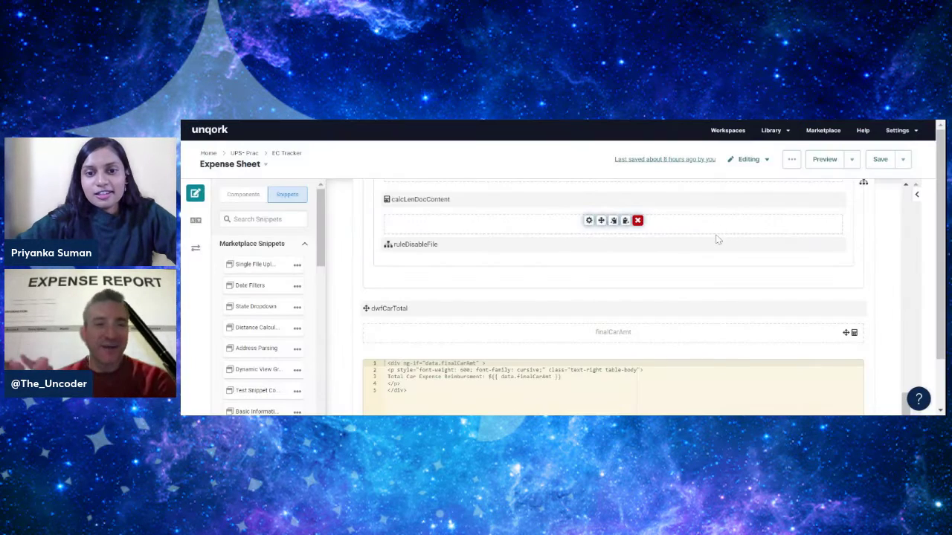
- Reopen dwfCarTotal and highlight the Fill with value of the Clean Keys operator
scroll(716, 240, down, 1)
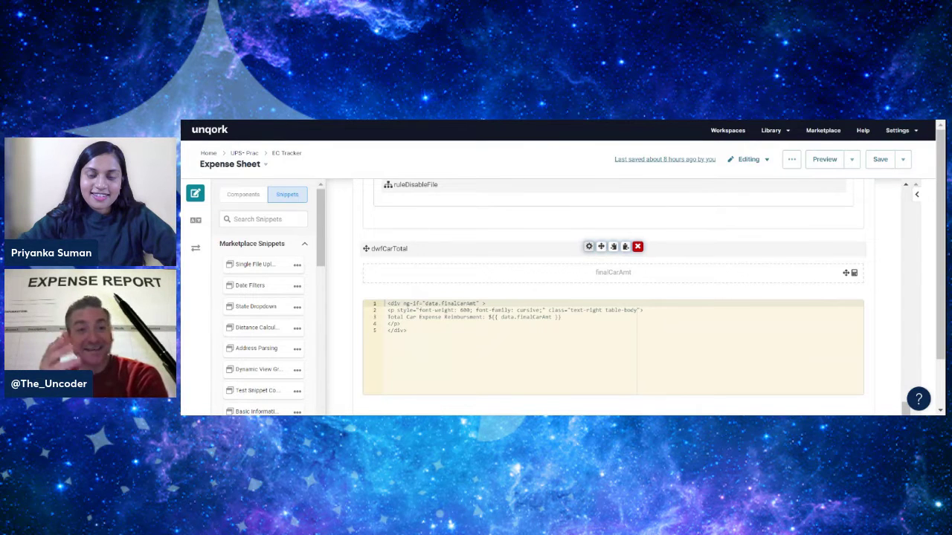
click(589, 246)
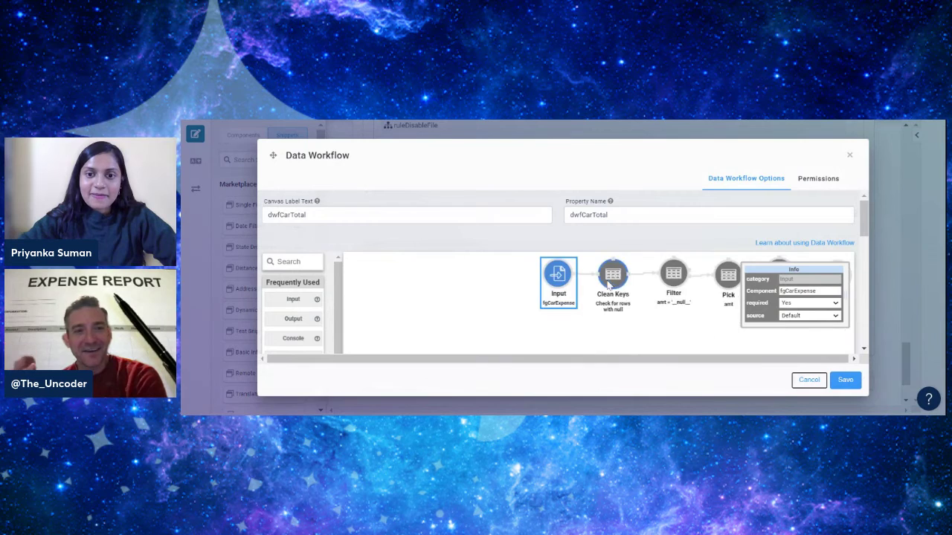
click(610, 284)
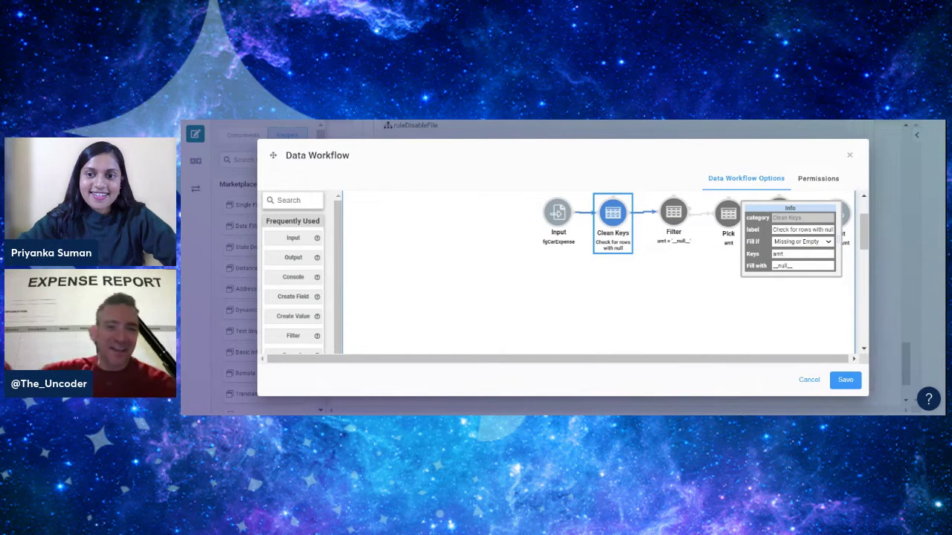
click(792, 269)
drag(786, 266, 793, 266)
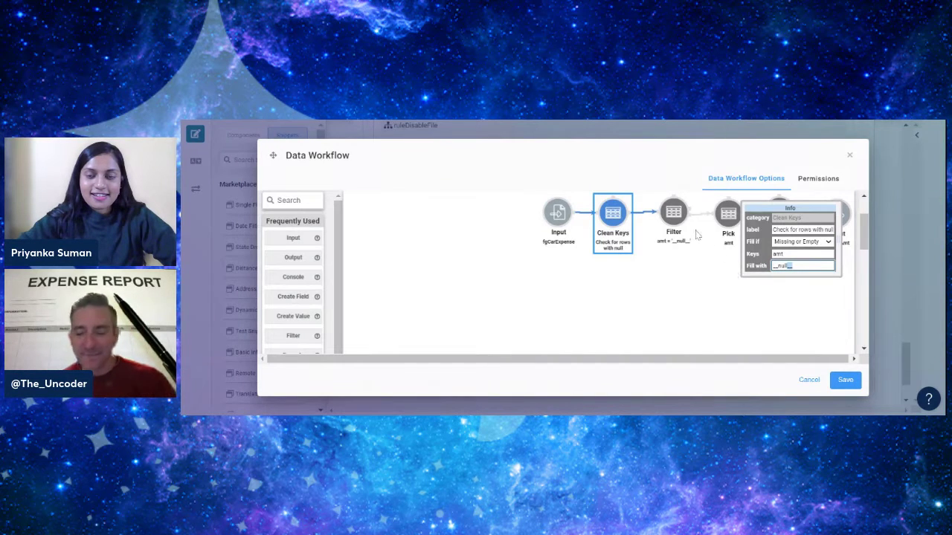
- Compare the Filter expression with the Clean Keys fill value, moving the Info window below the operators
click(679, 216)
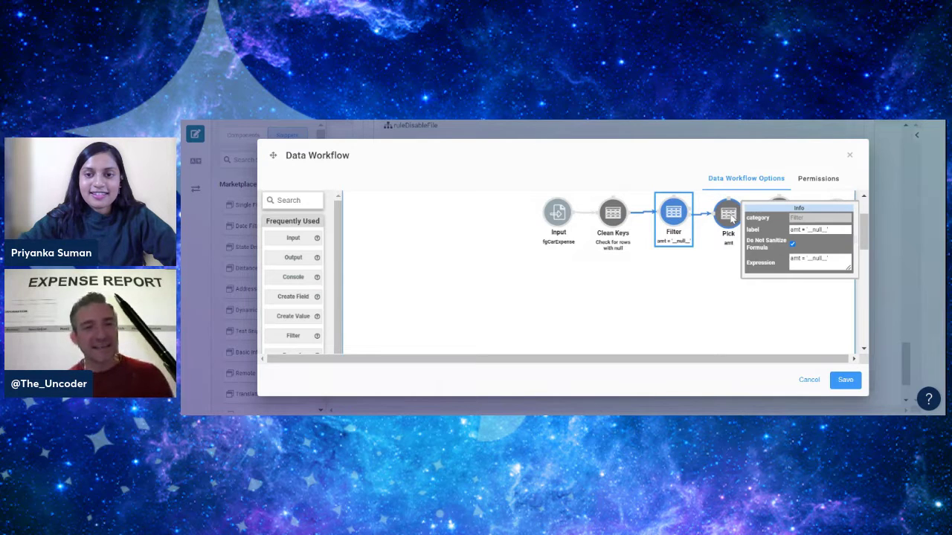
click(612, 220)
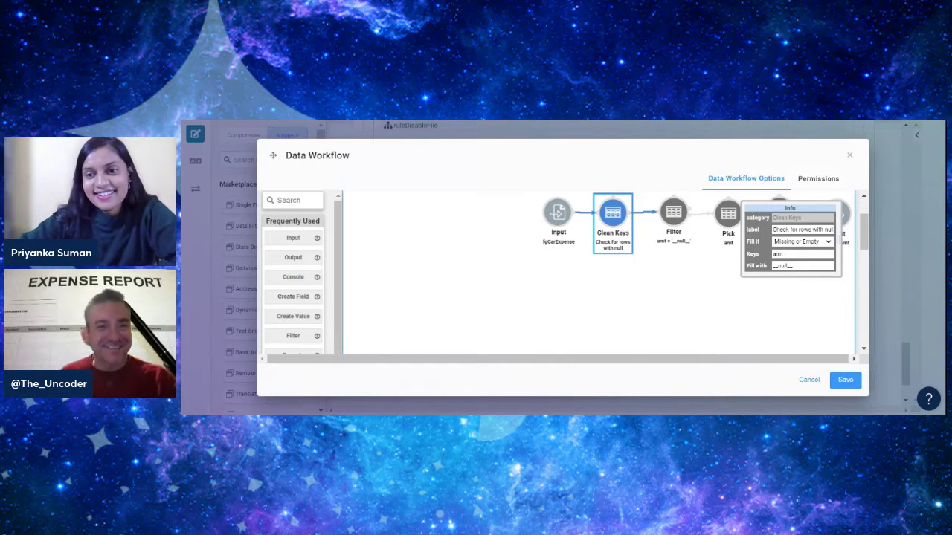
click(798, 265)
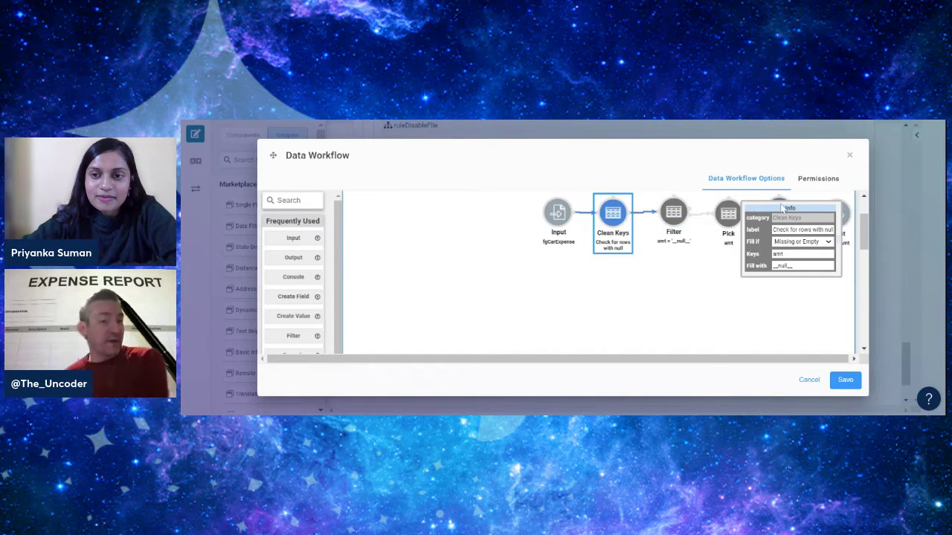
drag(782, 208, 712, 259)
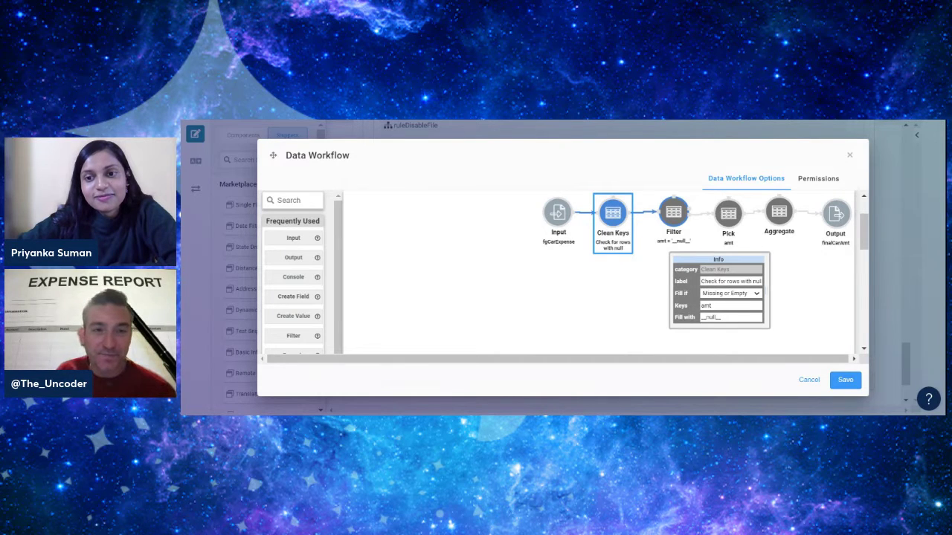
click(674, 214)
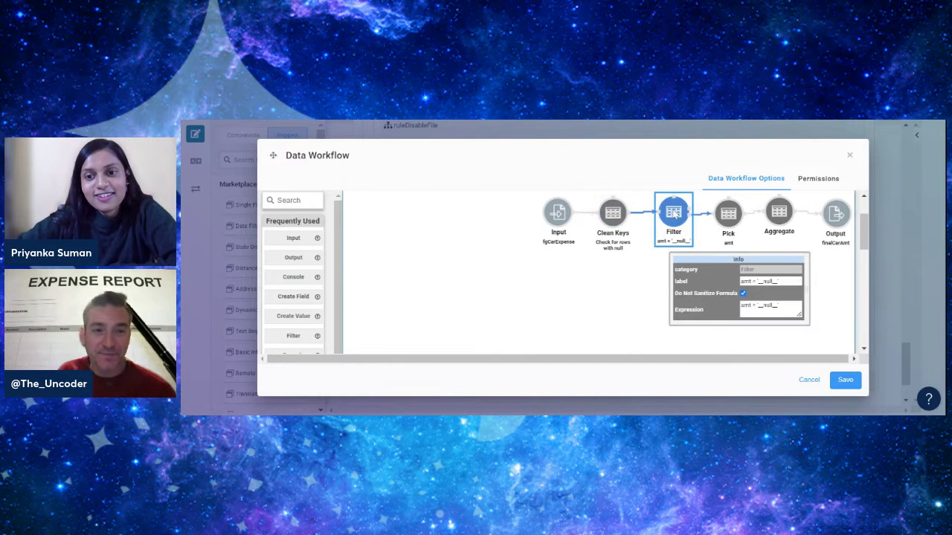
click(614, 218)
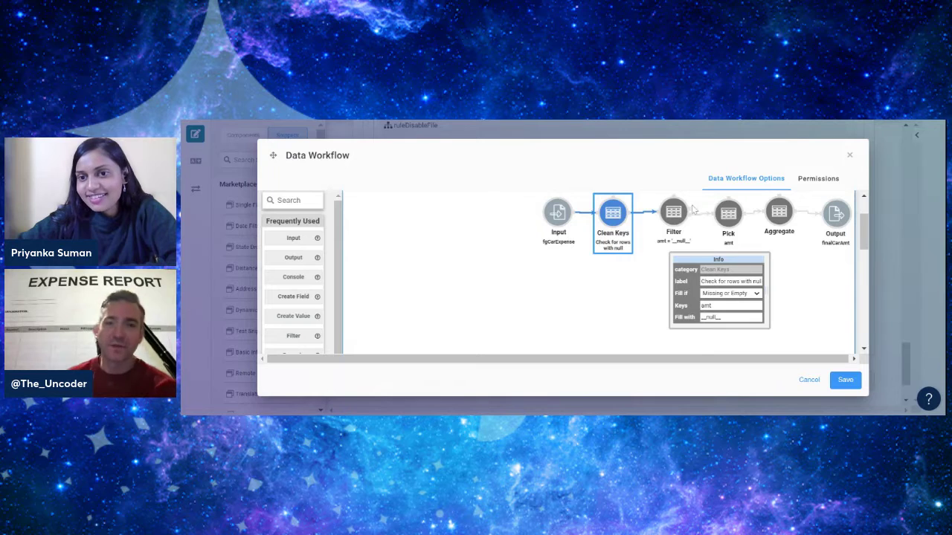
- Walk through the Filter, Pick, Aggregate and Output operators once more and close the dwfCarTotal settings
click(674, 214)
click(732, 217)
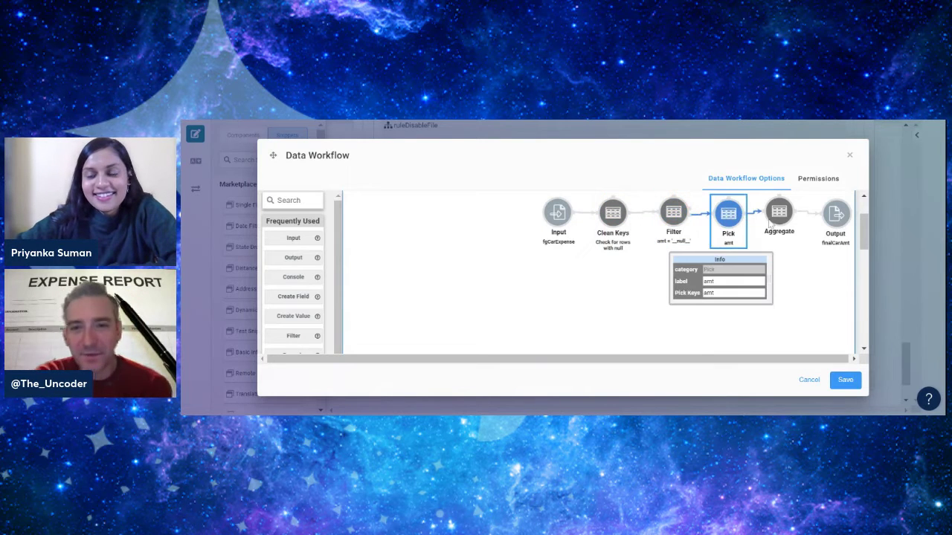
click(778, 217)
click(836, 221)
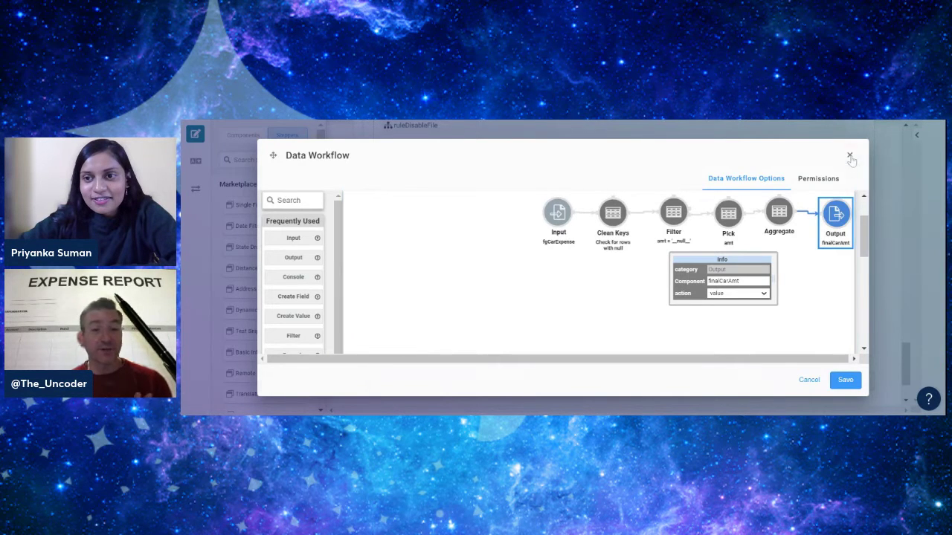
click(849, 155)
- Review the HTML for the total car expense reimbursement, and expand panelMealsAndEntertainment to view its Add Meal Expenses grid
scroll(736, 241, down, 1)
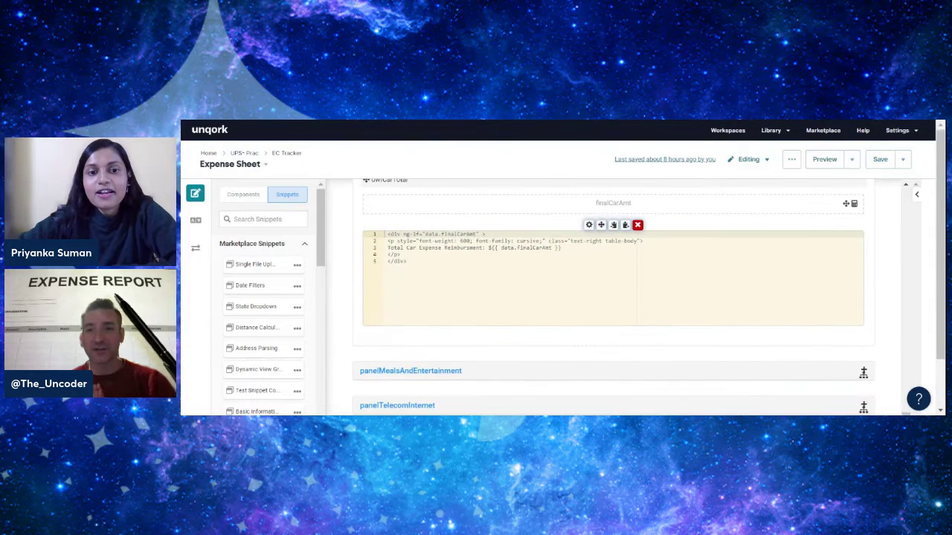
scroll(731, 253, down, 1)
click(713, 316)
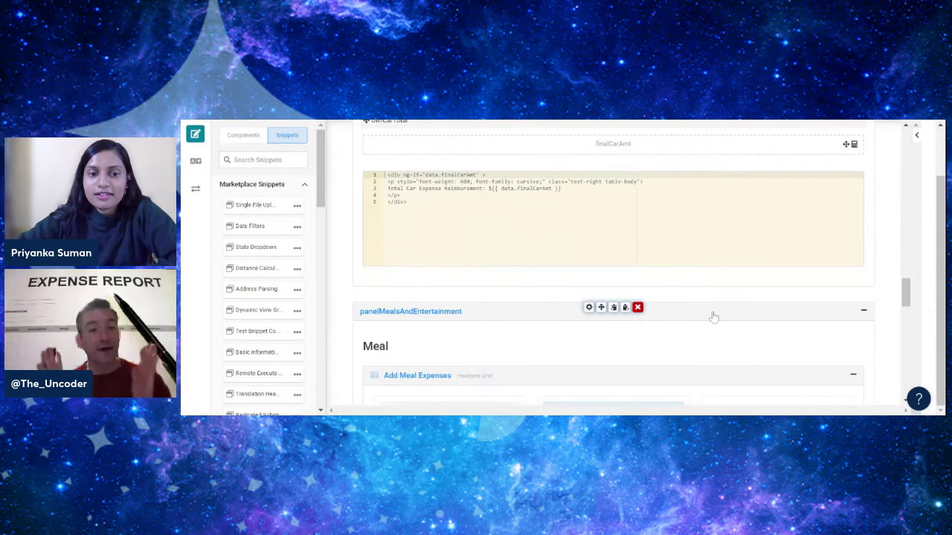
scroll(713, 312, down, 2)
scroll(716, 303, up, 1)
scroll(718, 303, up, 4)
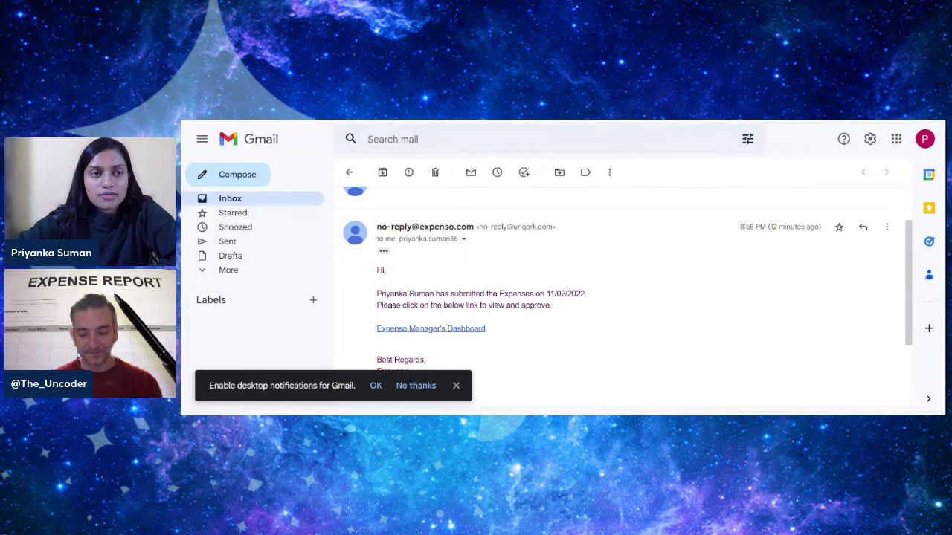
- Open the Expenso Manager's Dashboard from the link in the expense submission e-mail in Gmail
click(434, 329)
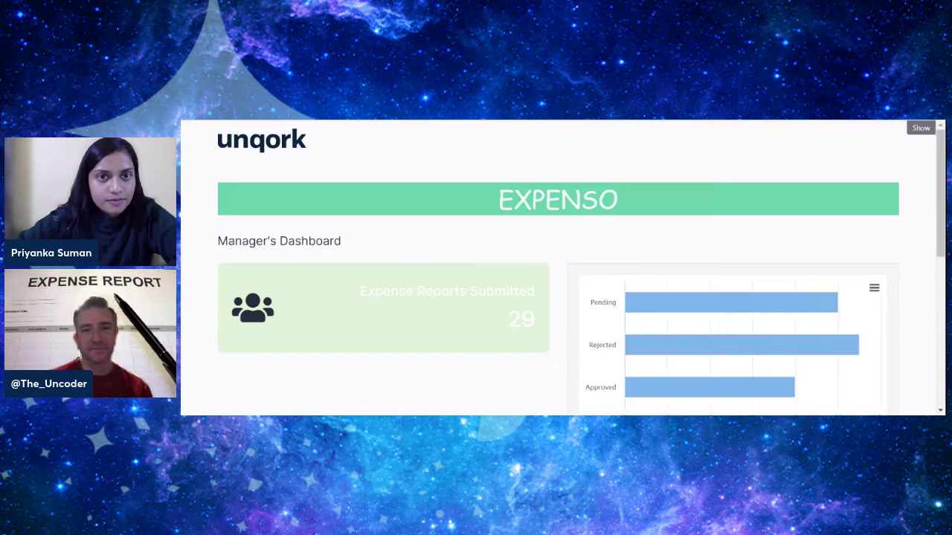
- Review the submitted report count, status chart and Submitted Expense reports table on the Manager's Dashboard
scroll(590, 290, down, 2)
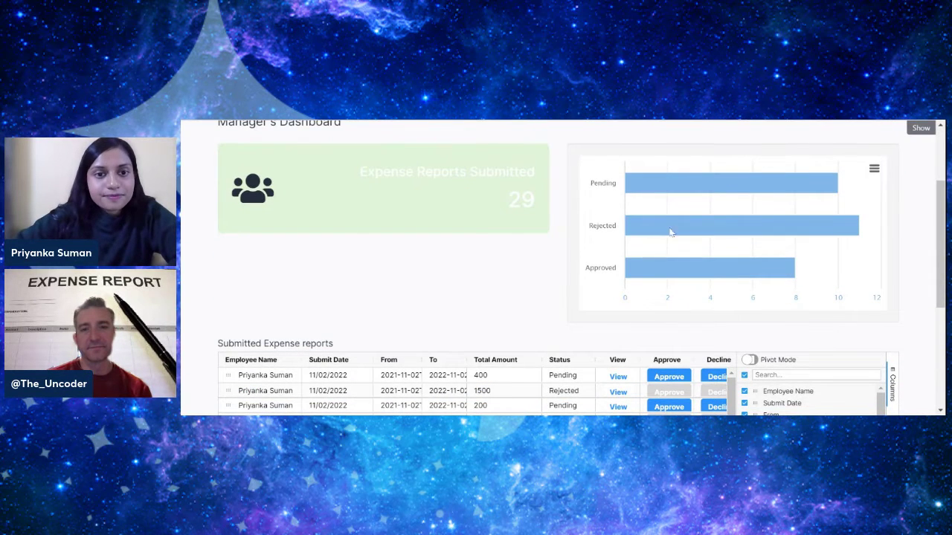
scroll(587, 254, down, 2)
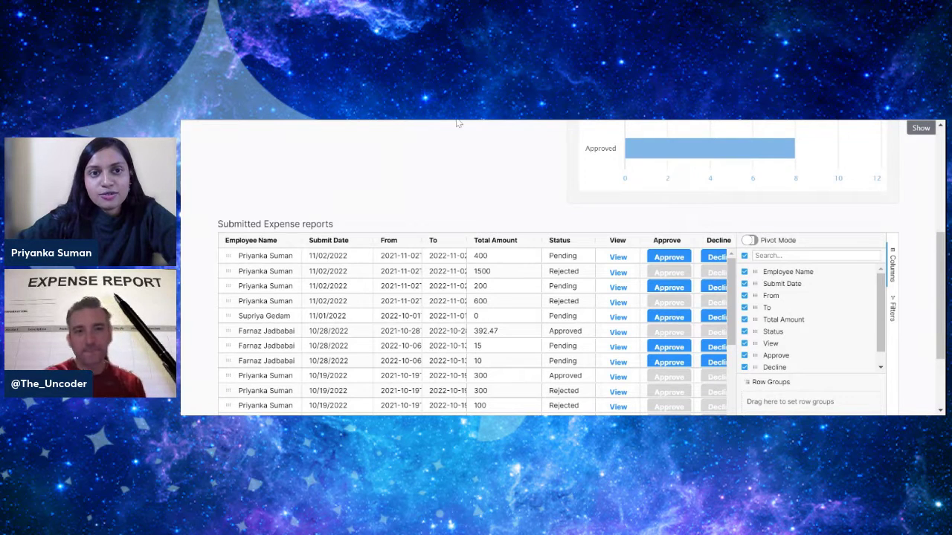
scroll(459, 124, up, 2)
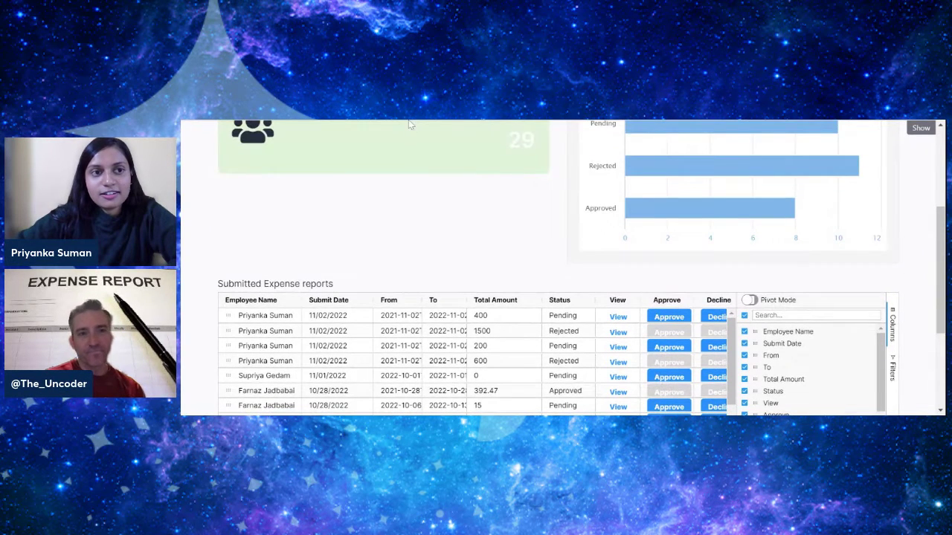
- Switch to the Manager's Expenso Dashboard module in Unqork and open the settings of the dwfGetSubmissions data workflow
key(ctrl+shift+Tab)
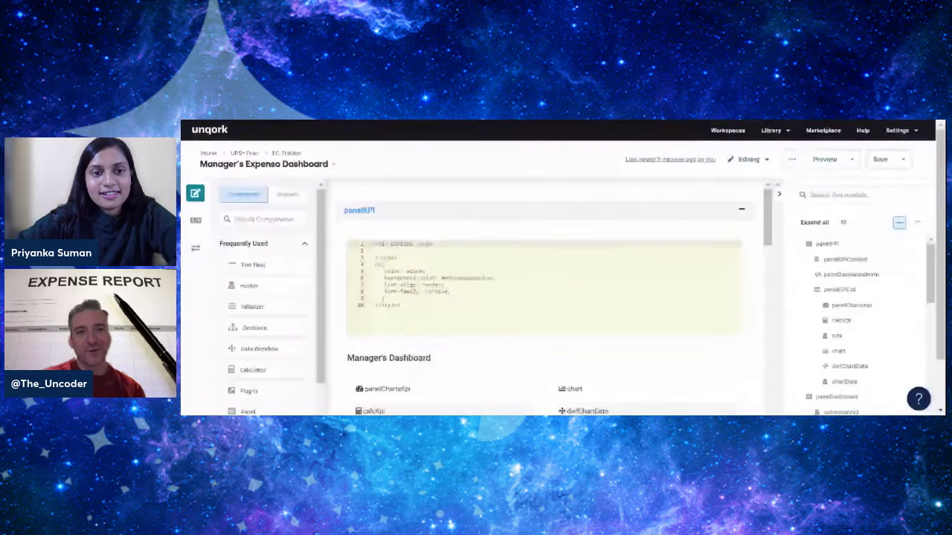
scroll(625, 268, down, 3)
scroll(625, 268, down, 3)
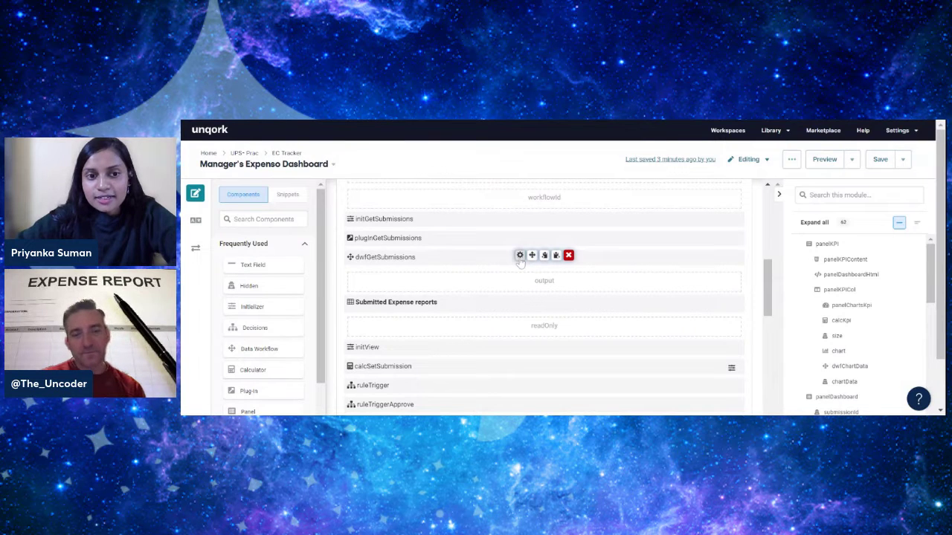
click(520, 256)
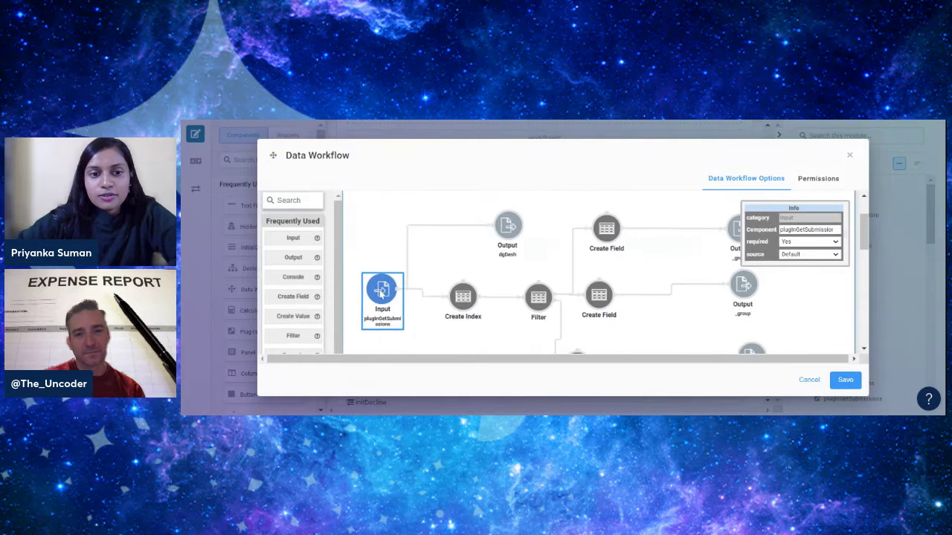
- Move the pluginGetSubmissions Input level with the dgDash Output, and inspect that Output, Create Index and the first Filter
scroll(390, 298, down, 2)
drag(377, 228, 369, 230)
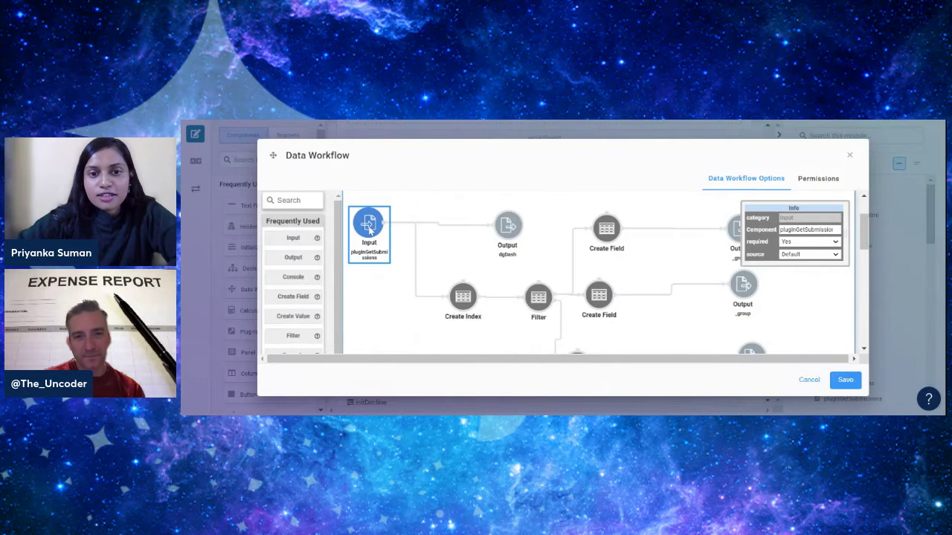
click(507, 234)
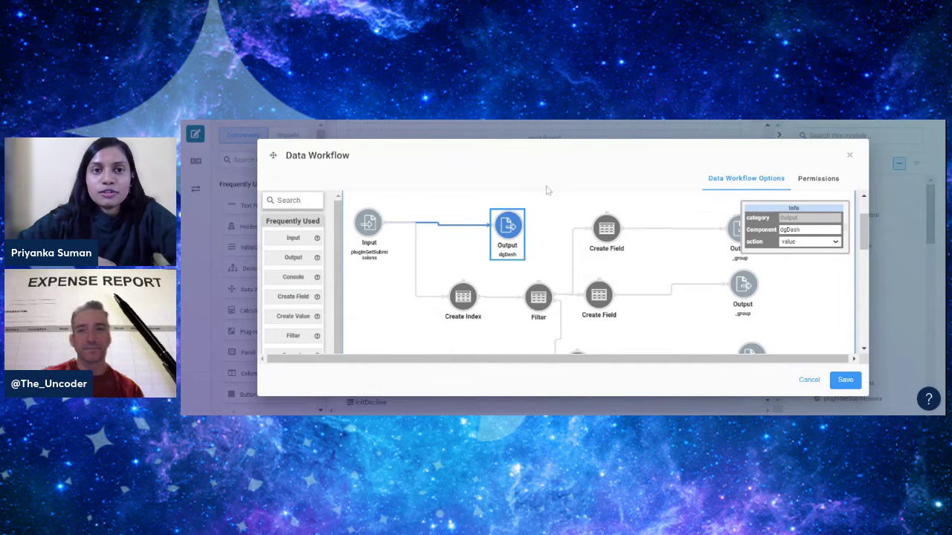
click(469, 302)
click(538, 298)
scroll(639, 273, down, 1)
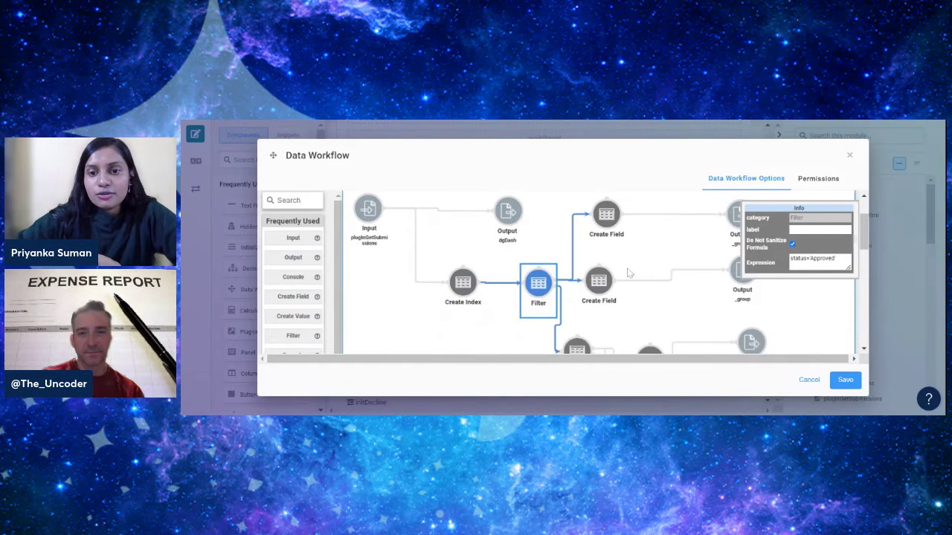
- Inspect the upper Create Field operator after the first Filter, widening and repositioning the Info window to read its formulas
click(606, 219)
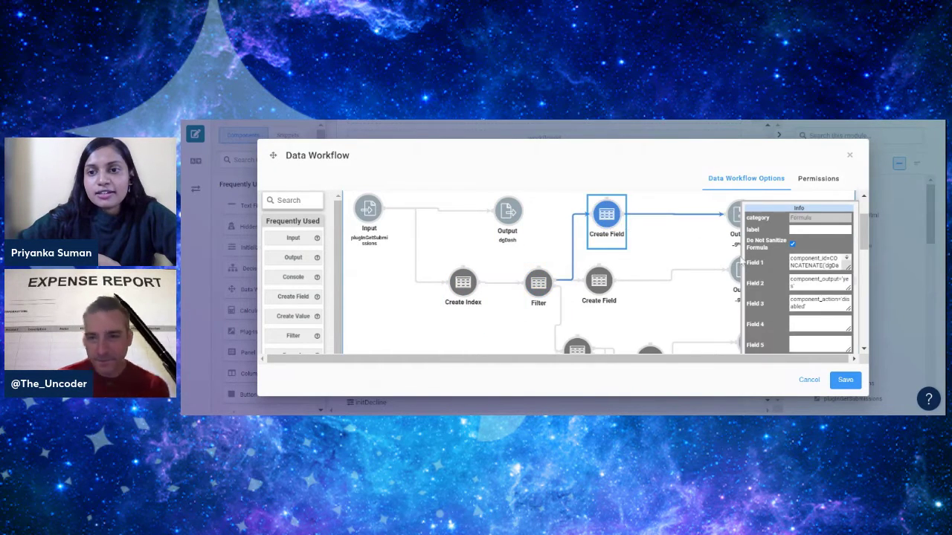
drag(742, 247, 460, 263)
drag(580, 206, 408, 196)
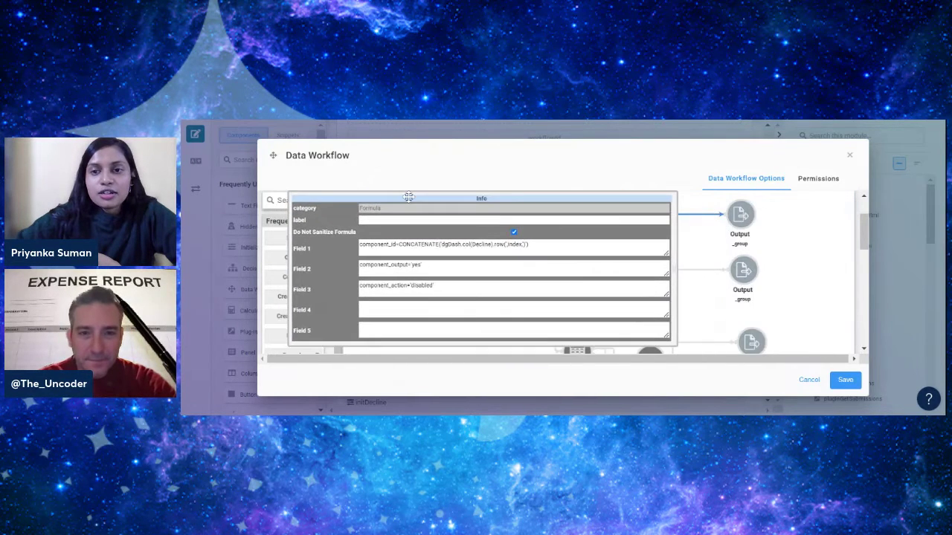
- Check the upper _group Output, and examine the component_output and component_action values in its Create Field operator
click(741, 222)
click(611, 220)
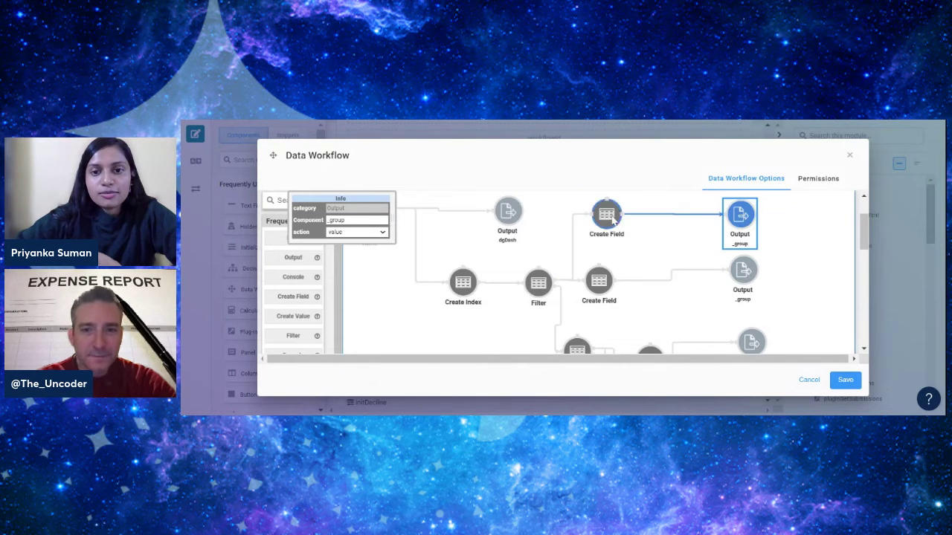
drag(416, 251, 604, 252)
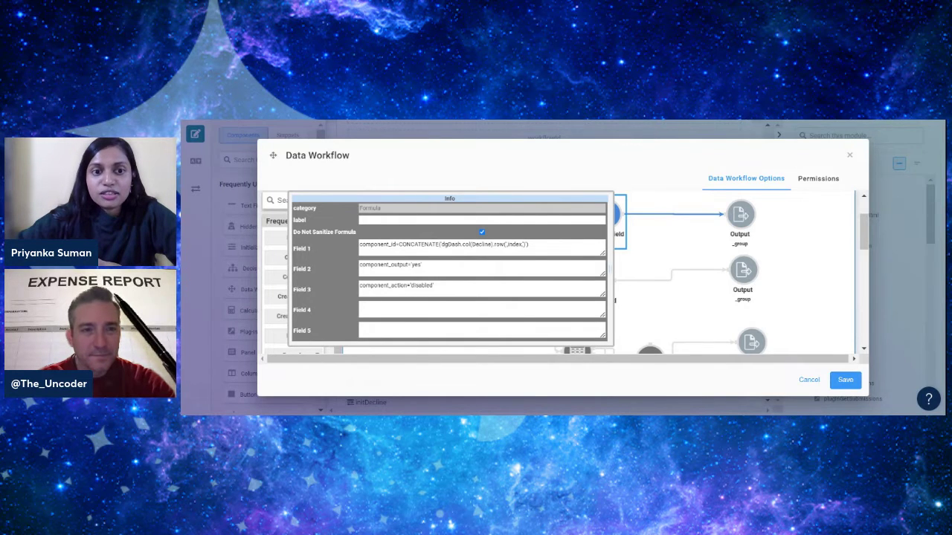
click(414, 265)
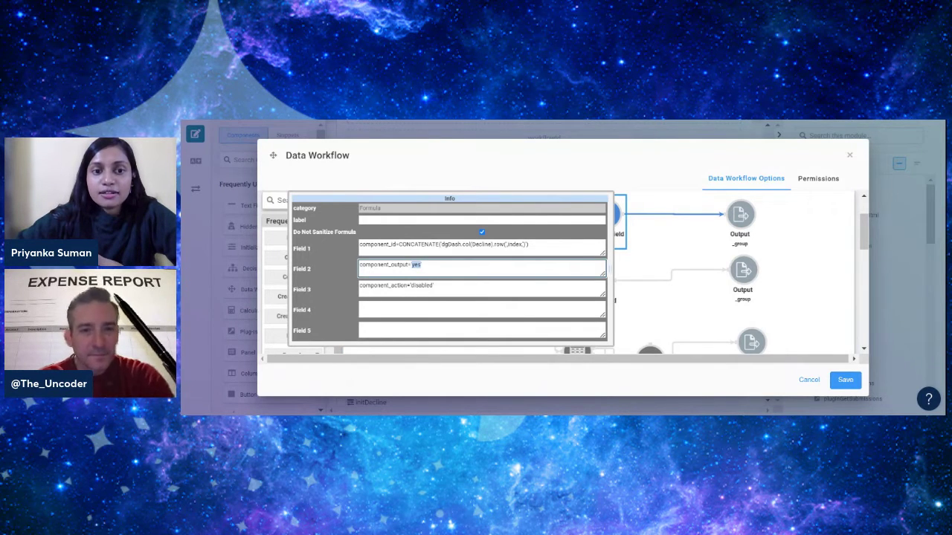
double_click(421, 286)
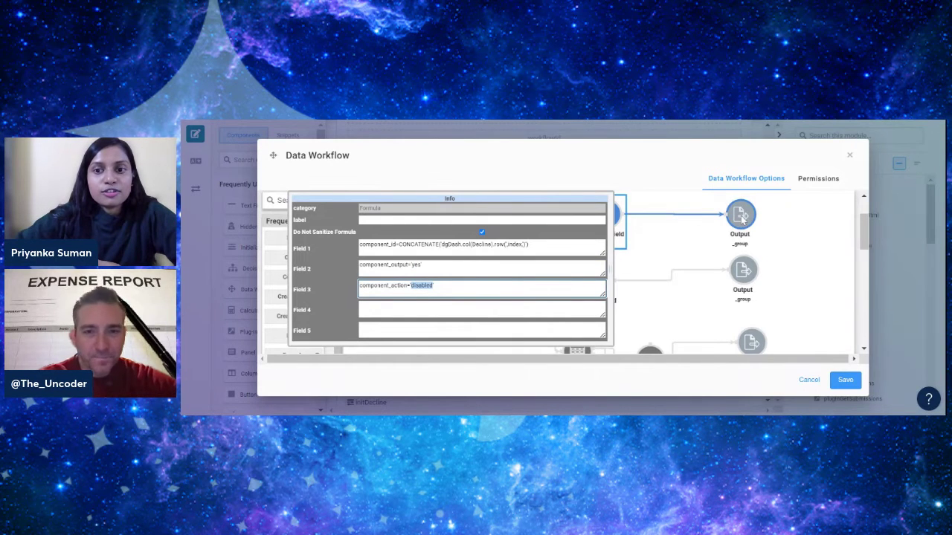
- Move the Info window aside and trace the upper branch through the first Filter, Create Field and _group Output
drag(501, 199, 405, 194)
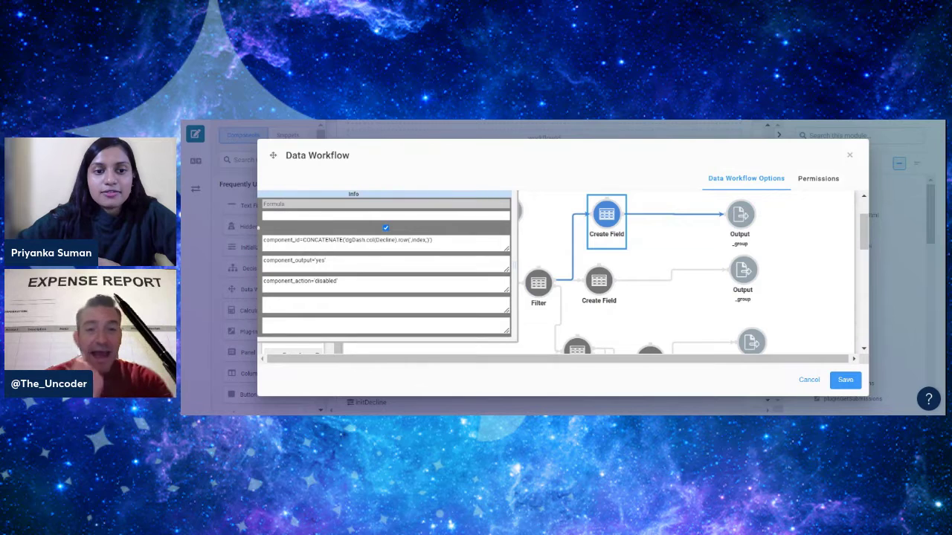
click(544, 286)
click(608, 215)
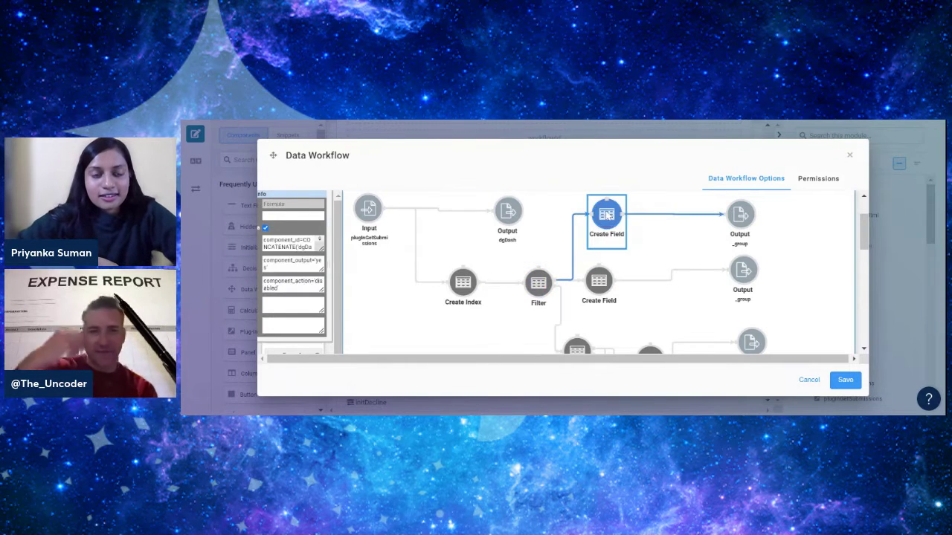
drag(330, 240, 635, 222)
click(292, 241)
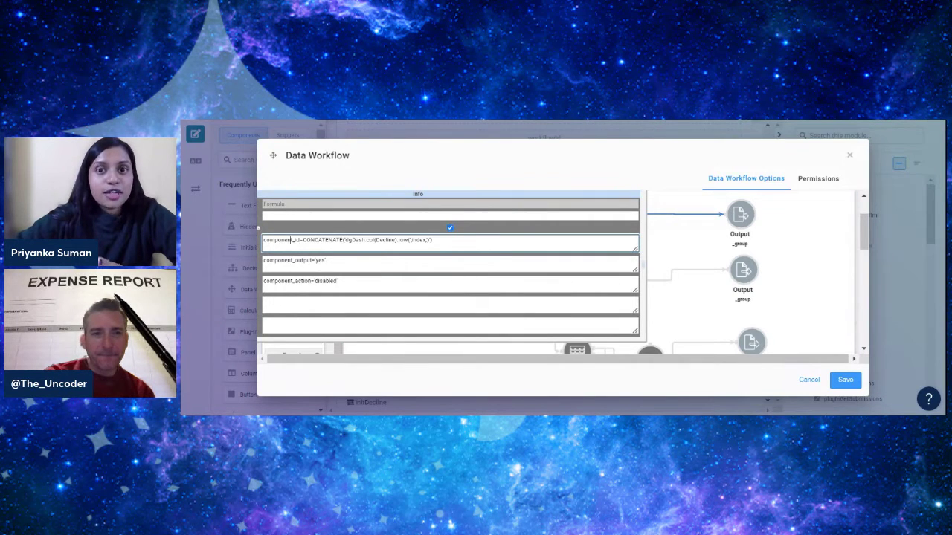
click(745, 215)
click(606, 216)
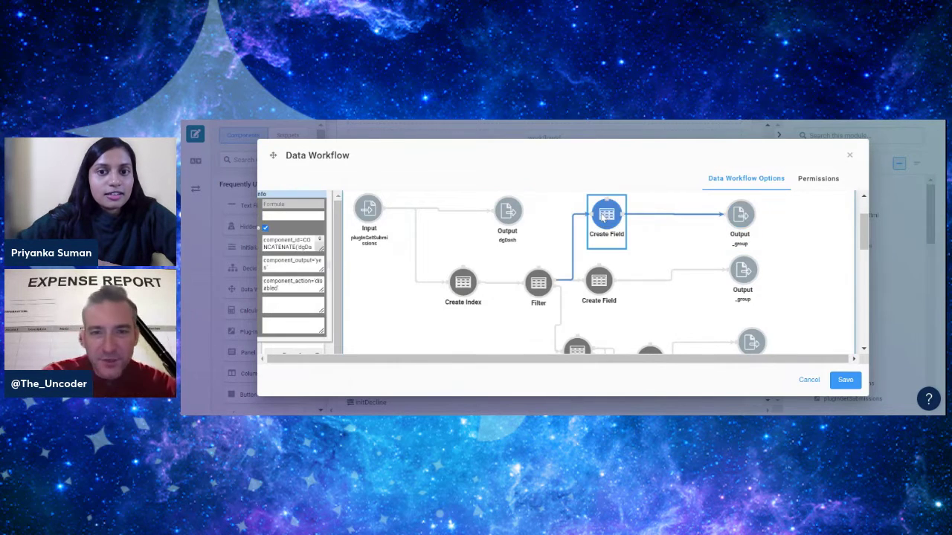
- Widen the Info window and examine the Decline column reference and the component_id, component_output and component_action keys
drag(334, 236, 581, 248)
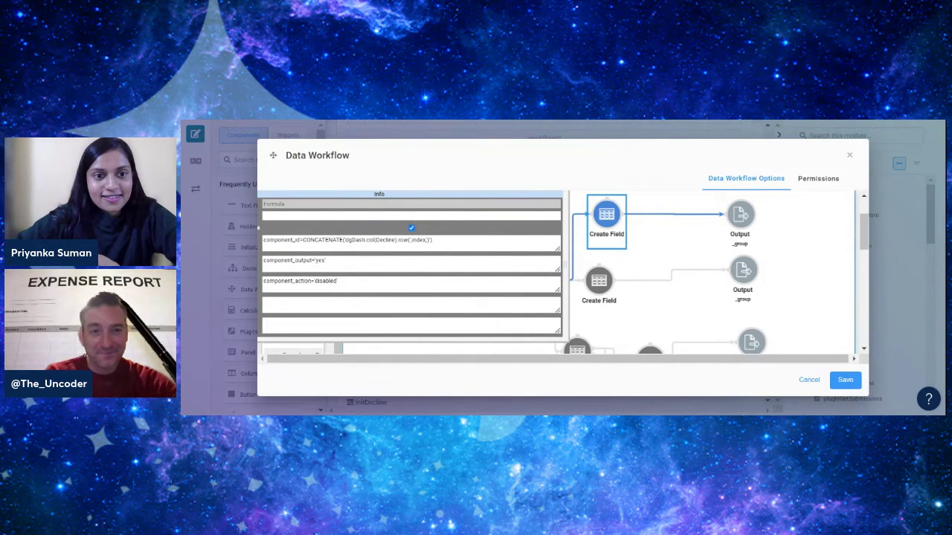
double_click(385, 240)
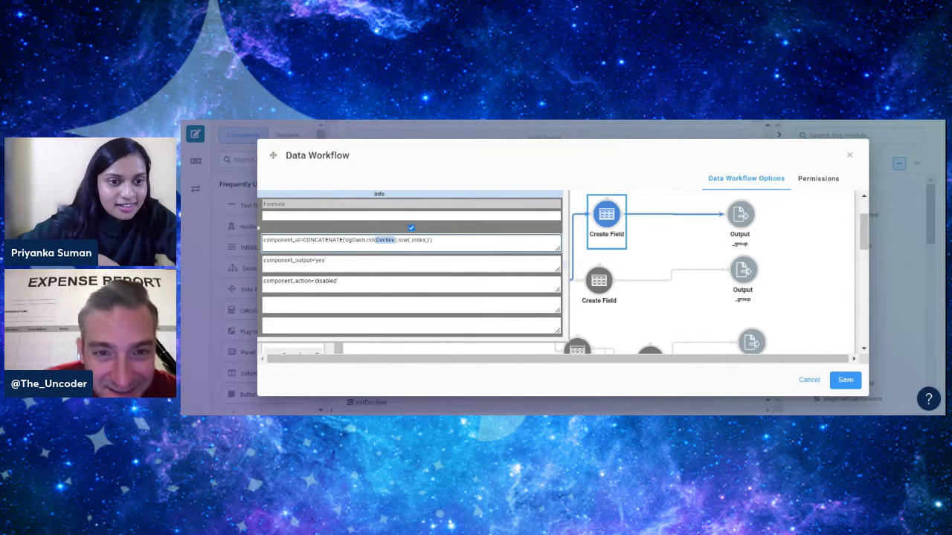
double_click(288, 261)
double_click(281, 240)
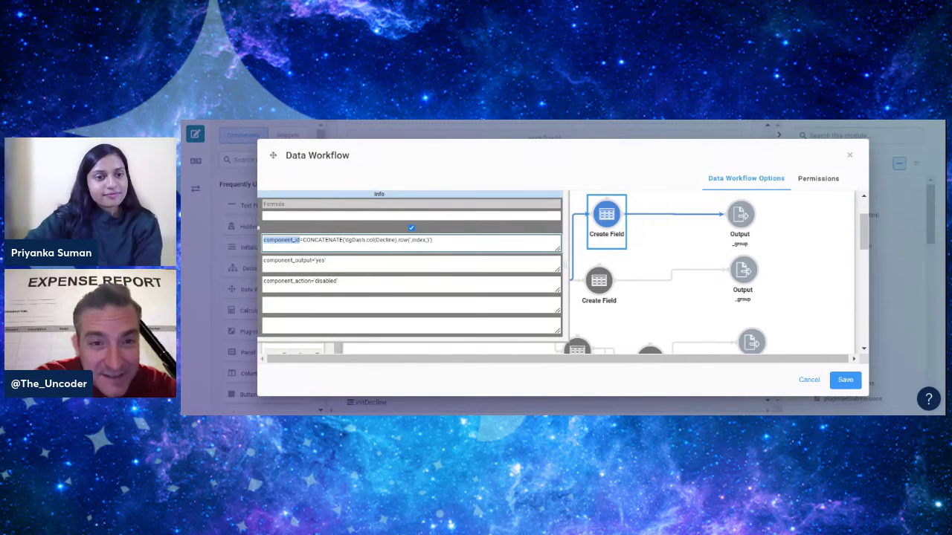
double_click(287, 261)
double_click(288, 281)
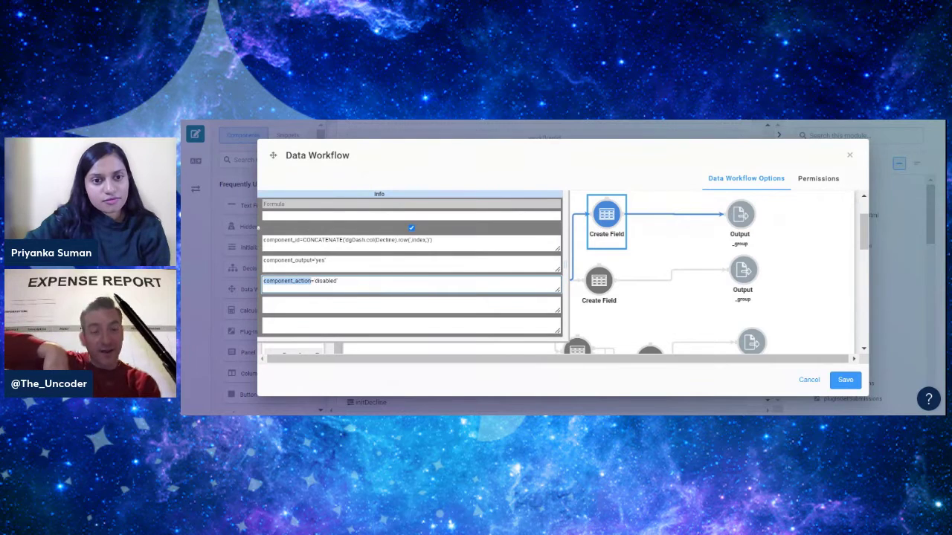
- Examine how the index and Decline column in Field 1 relate to the component_action value, and shift the Info window aside
double_click(419, 240)
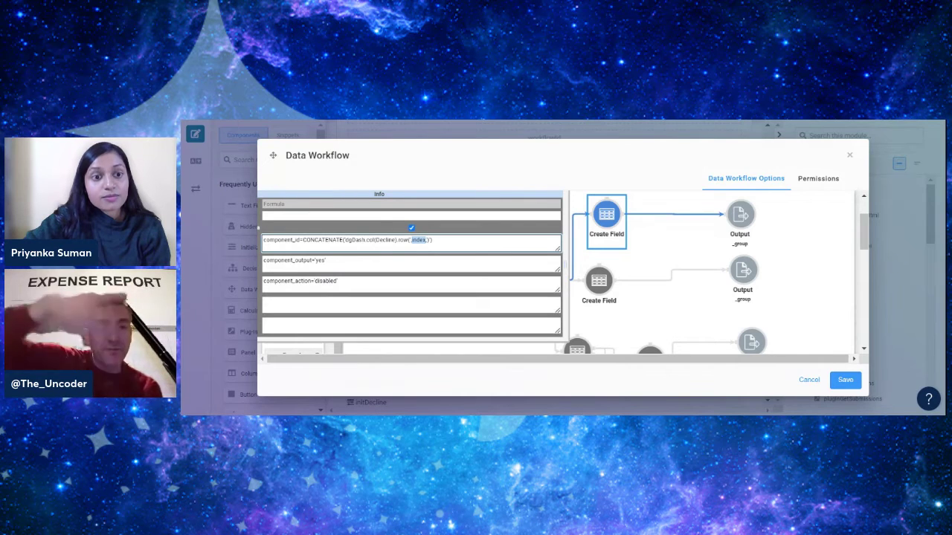
double_click(325, 281)
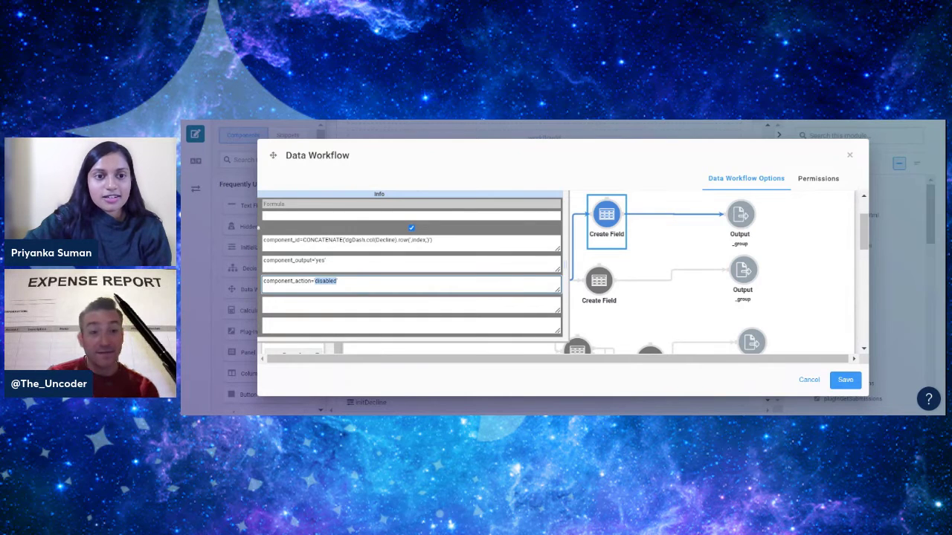
double_click(385, 240)
double_click(419, 241)
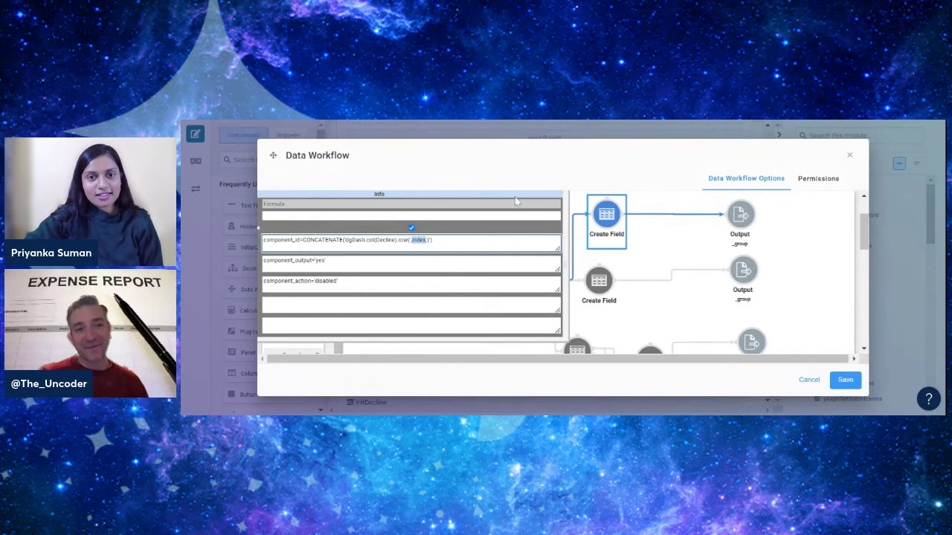
drag(525, 197, 461, 209)
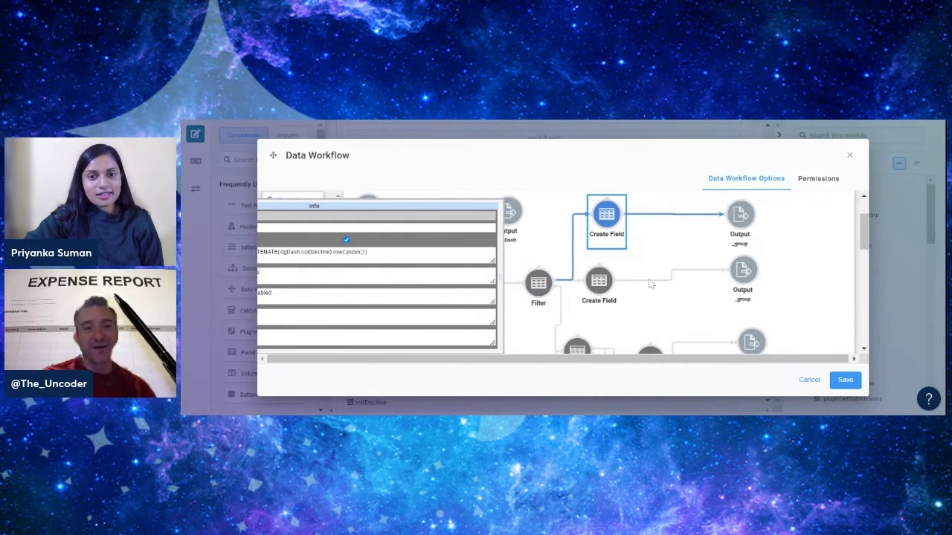
- Inspect the second Filter operator, widening and moving the Info window to read its Expression
scroll(652, 284, down, 1)
click(578, 294)
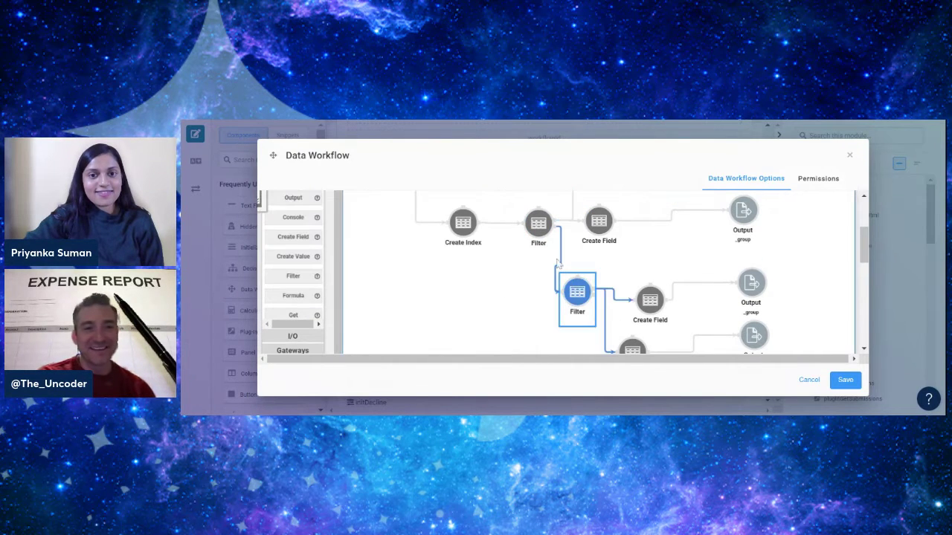
scroll(605, 265, up, 1)
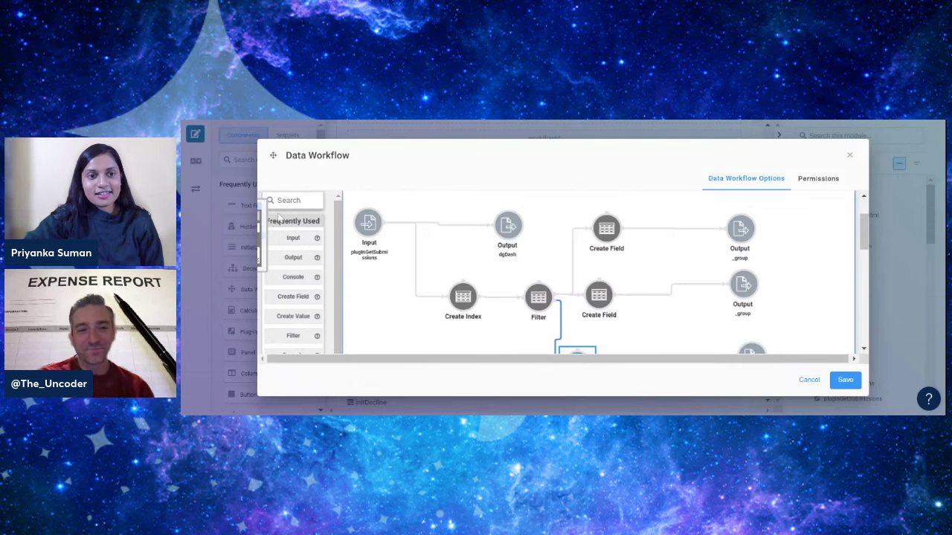
drag(265, 225, 504, 261)
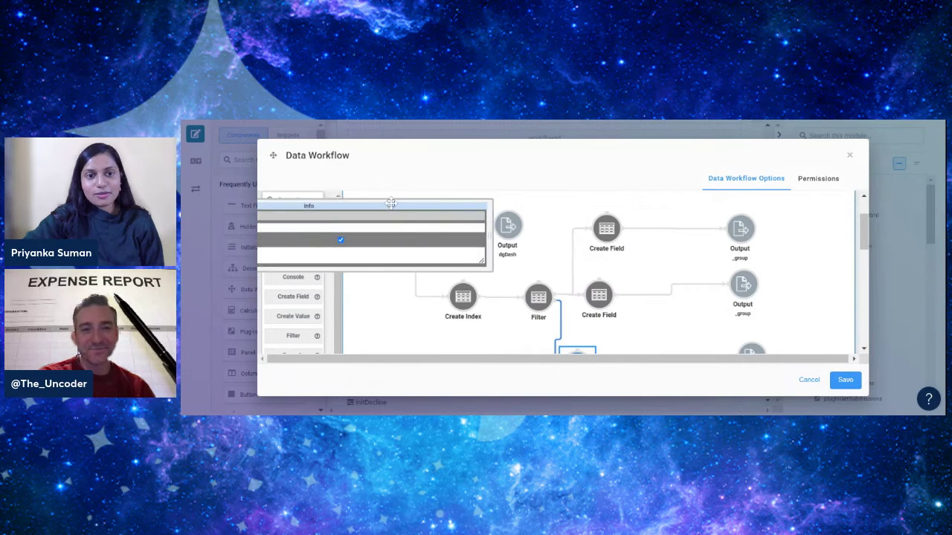
drag(392, 204, 532, 211)
scroll(670, 286, down, 1)
scroll(671, 287, down, 2)
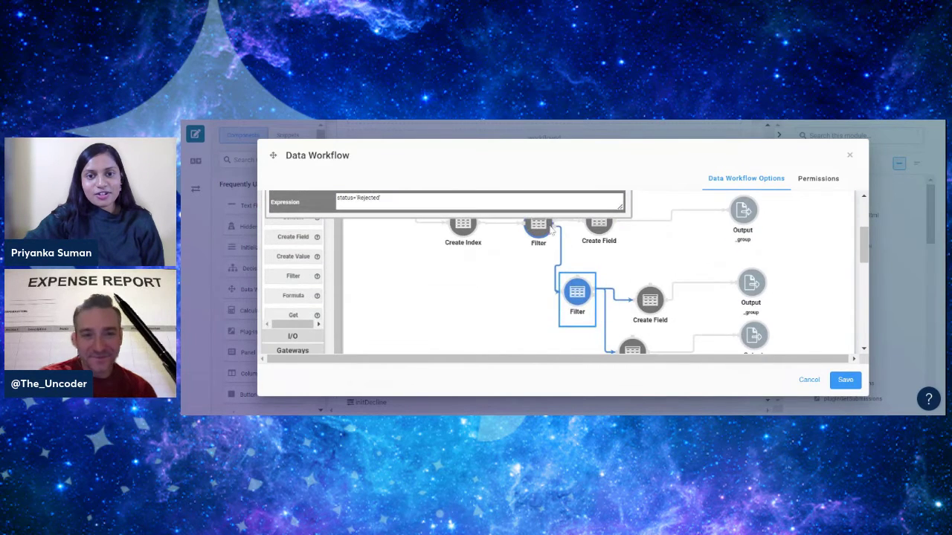
- Compare the first Filter's Expression with the Create Field and _group Output operators on the second Filter's branch
click(542, 227)
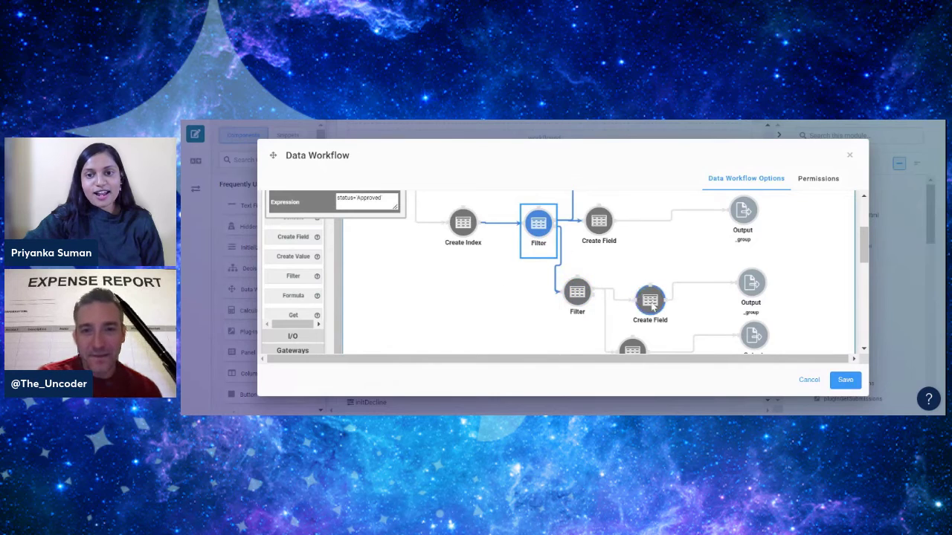
click(650, 299)
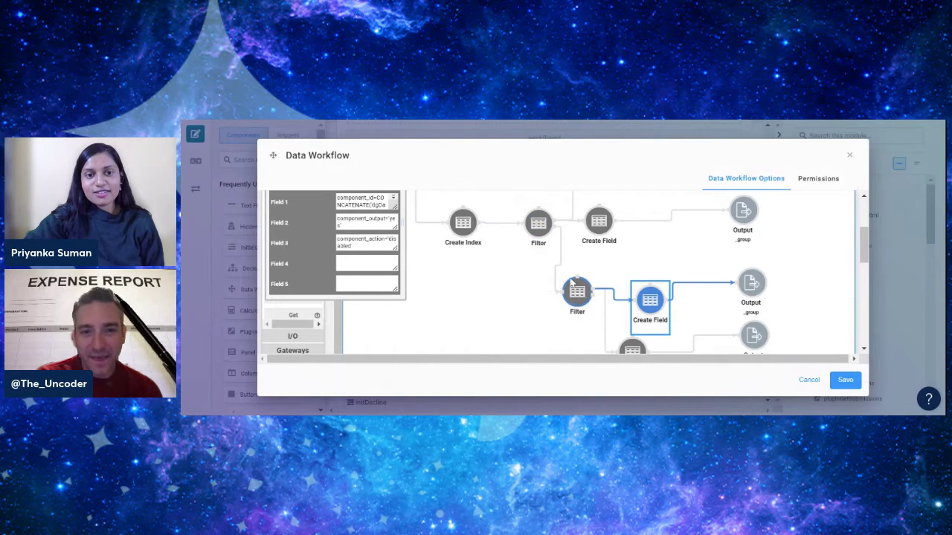
click(750, 286)
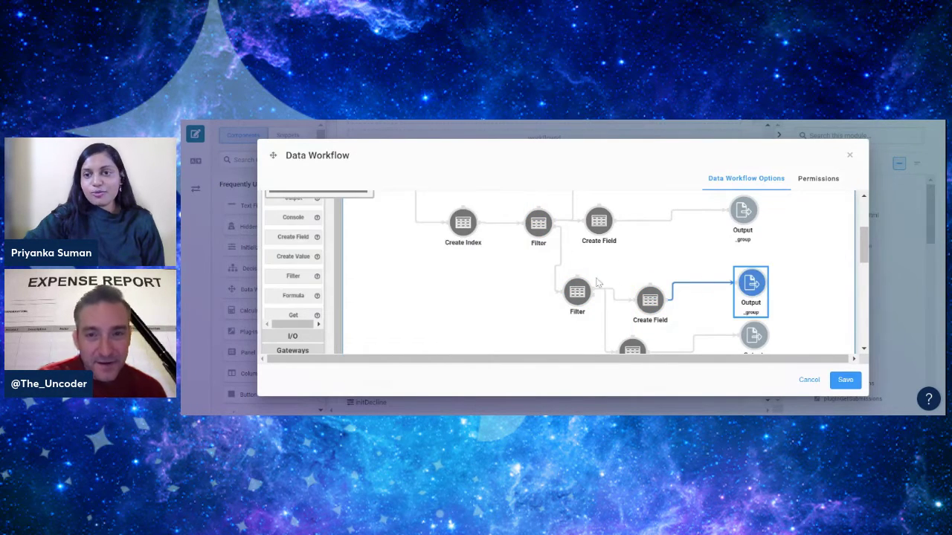
scroll(503, 249, up, 2)
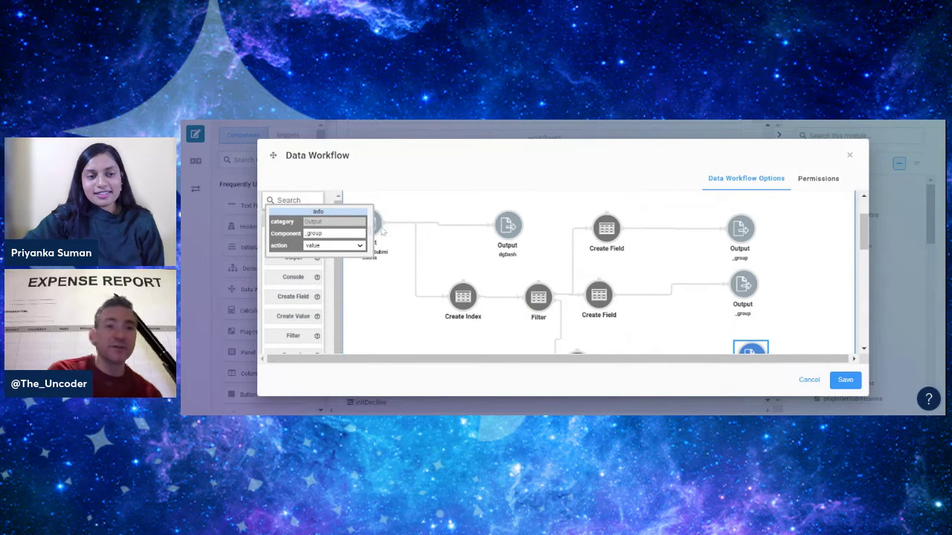
- Compare the Create Field operators on both Filter branches of the workflow, and close the Data Workflow settings without saving
scroll(611, 268, down, 3)
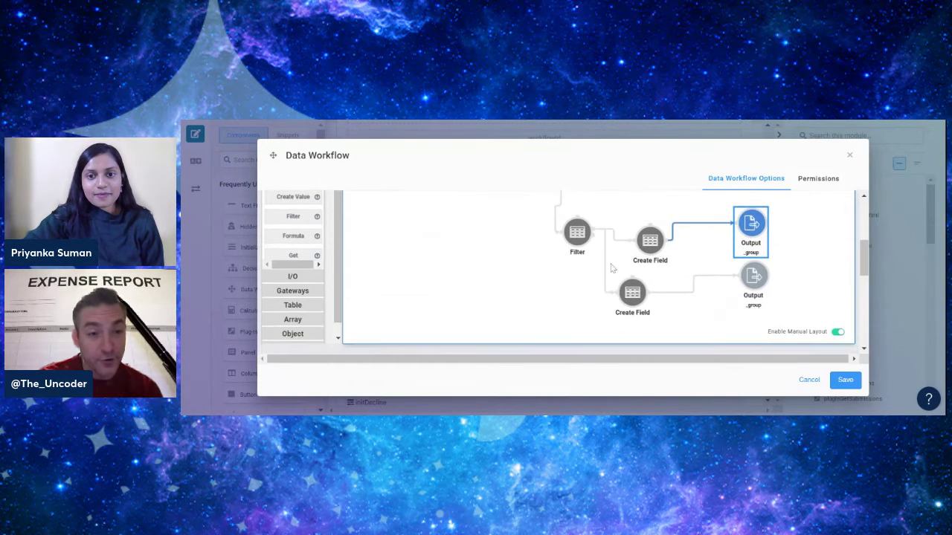
click(632, 294)
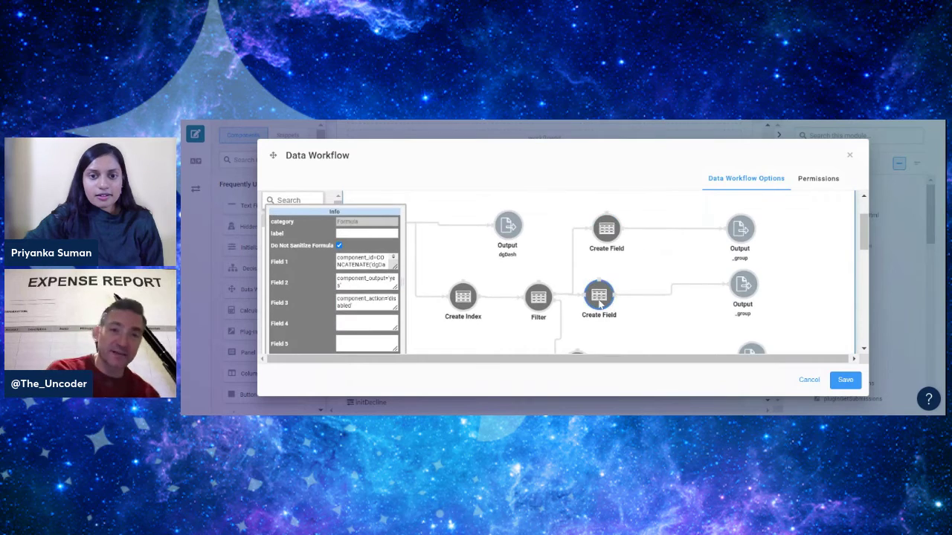
click(545, 298)
click(607, 231)
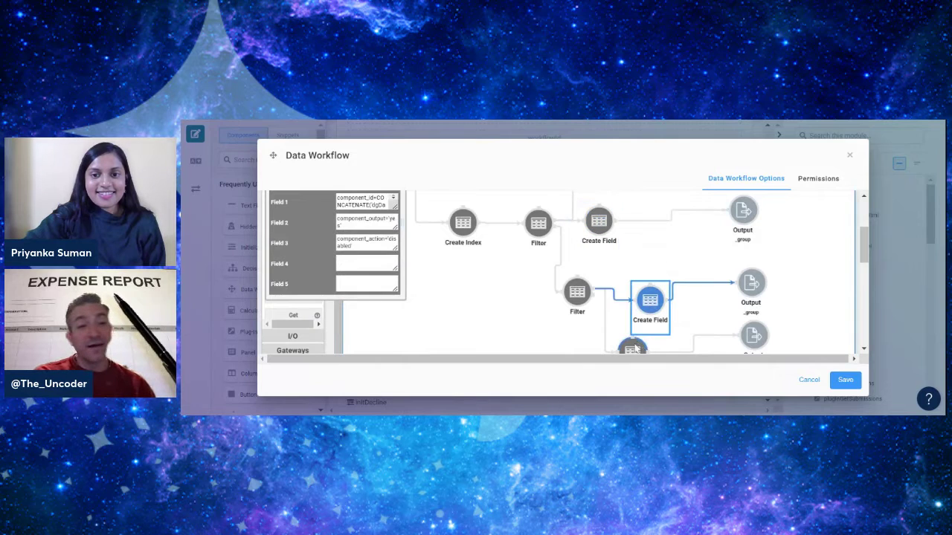
click(634, 348)
click(849, 155)
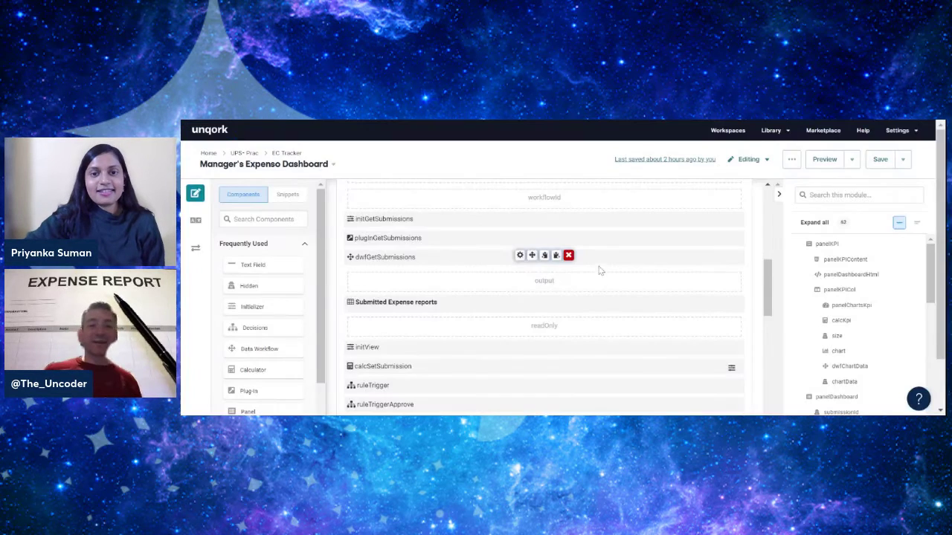
- Review the approval and rejection components of the Manager's Expenso Dashboard module, from ruleTriggerApprove through the panelNotify panel
scroll(604, 268, down, 10)
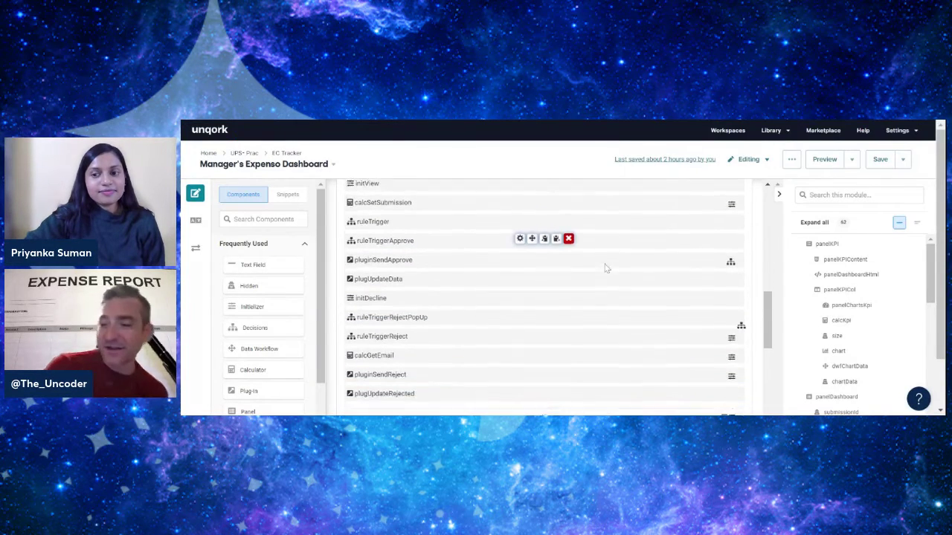
scroll(603, 269, down, 5)
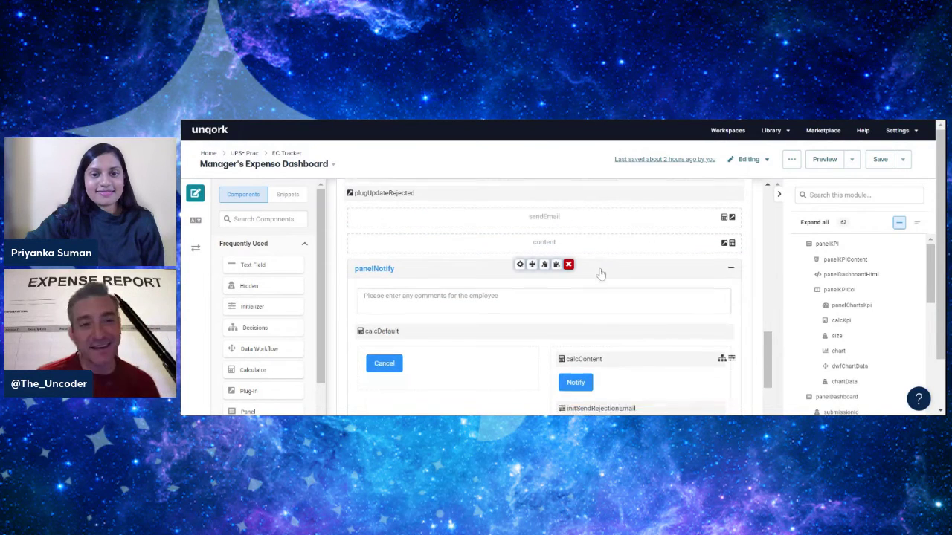
scroll(601, 270, up, 3)
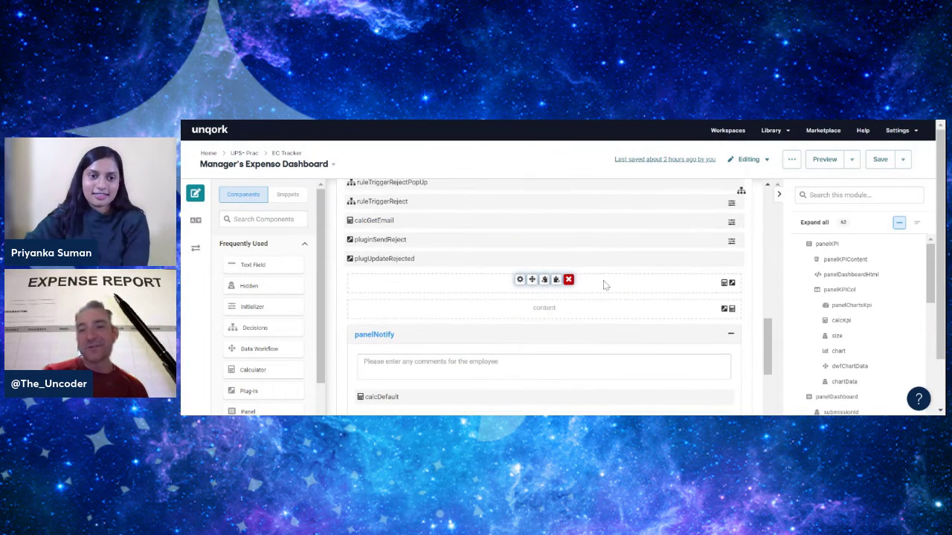
scroll(603, 281, up, 2)
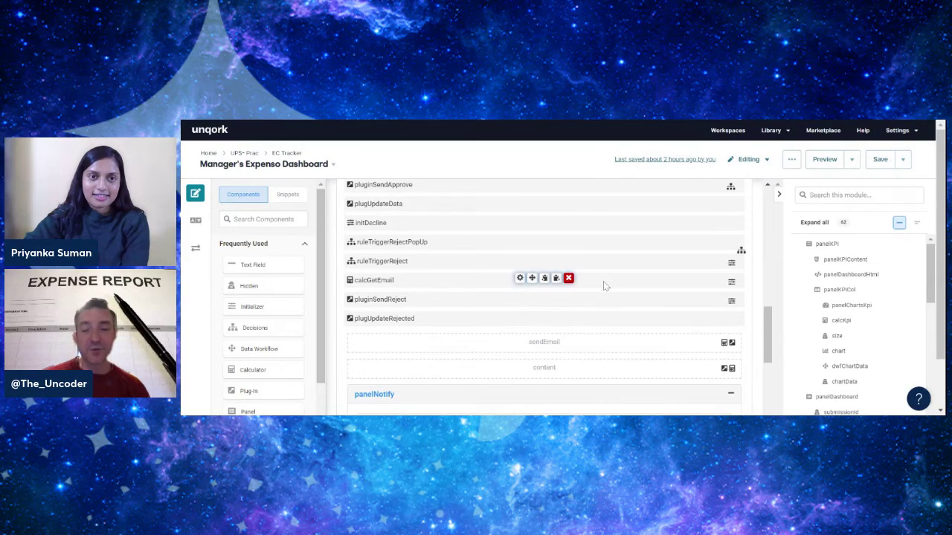